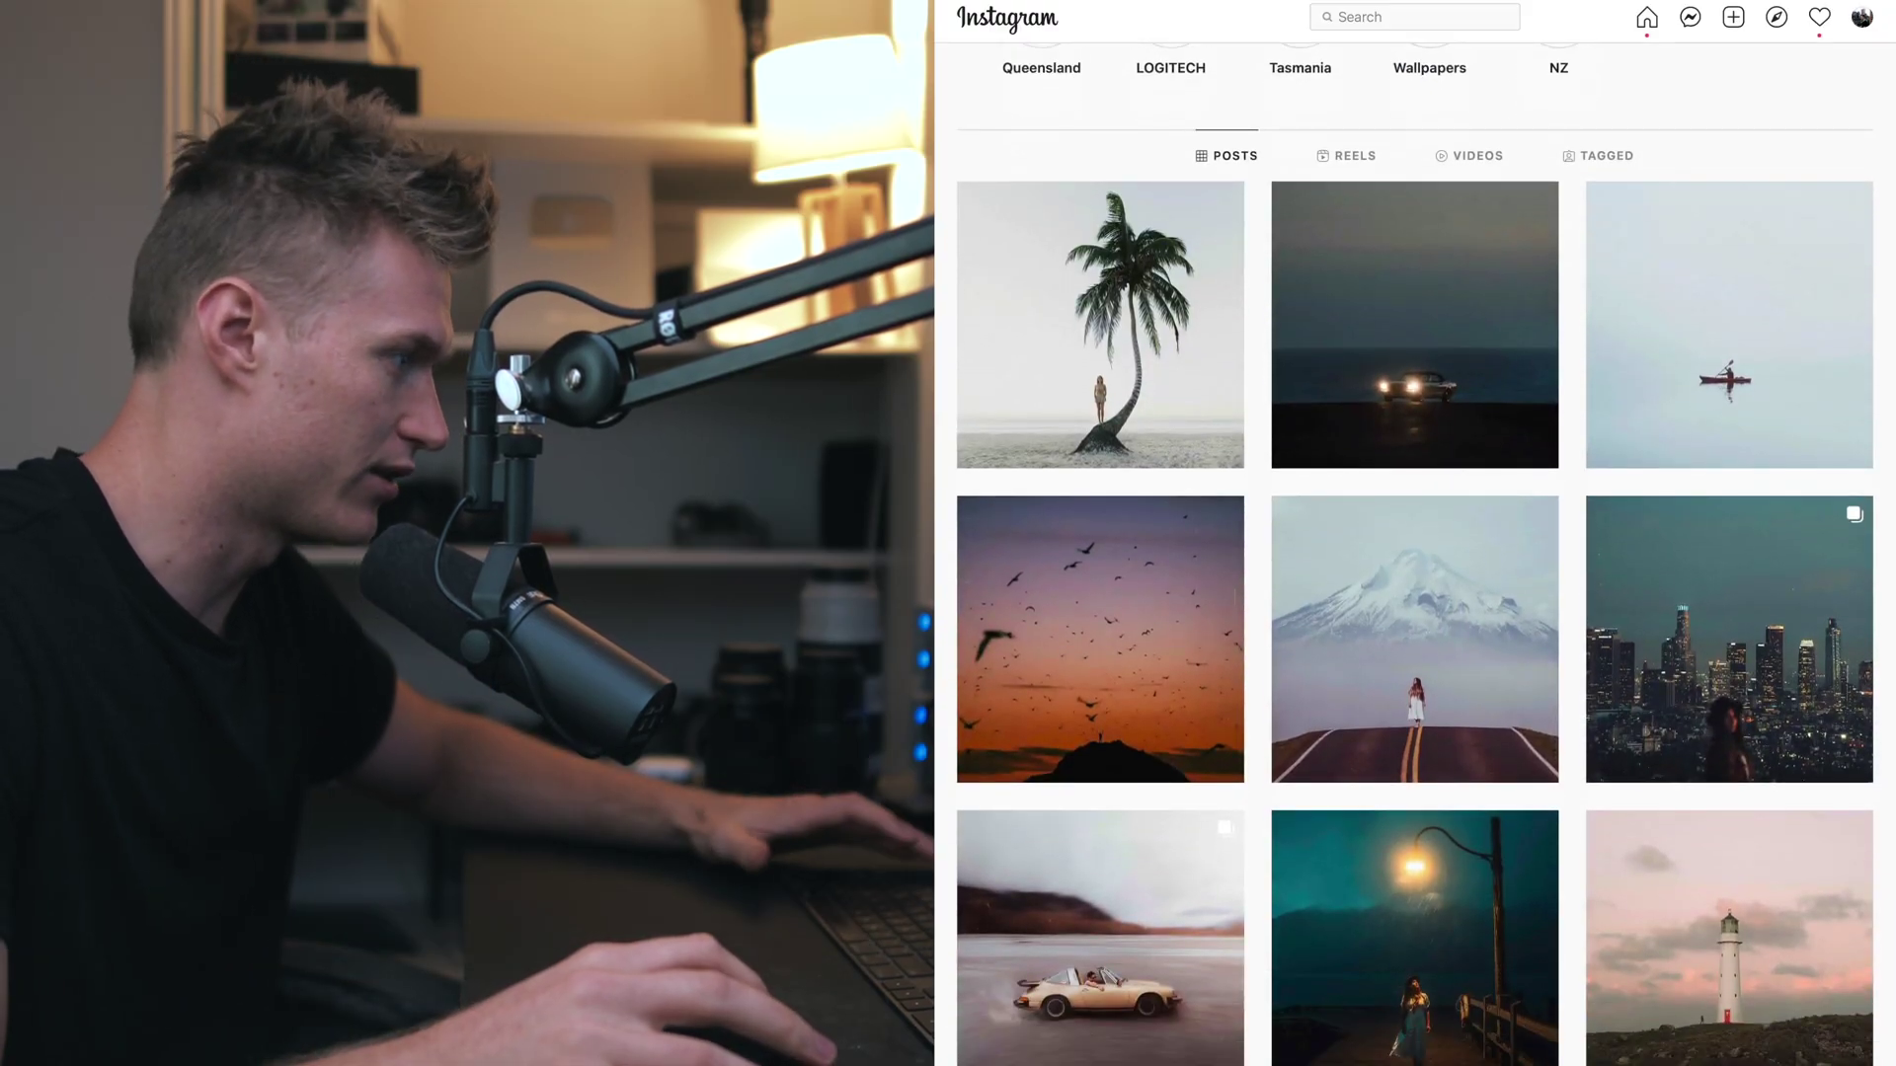
Step: Scroll the photographer's landscape grid and briefly preview the Porsche post
{"action": "scroll", "coordinate": [1414, 553], "scroll_direction": "down", "scroll_amount": 3}
{"action": "scroll", "coordinate": [1414, 553], "scroll_direction": "down", "scroll_amount": 3}
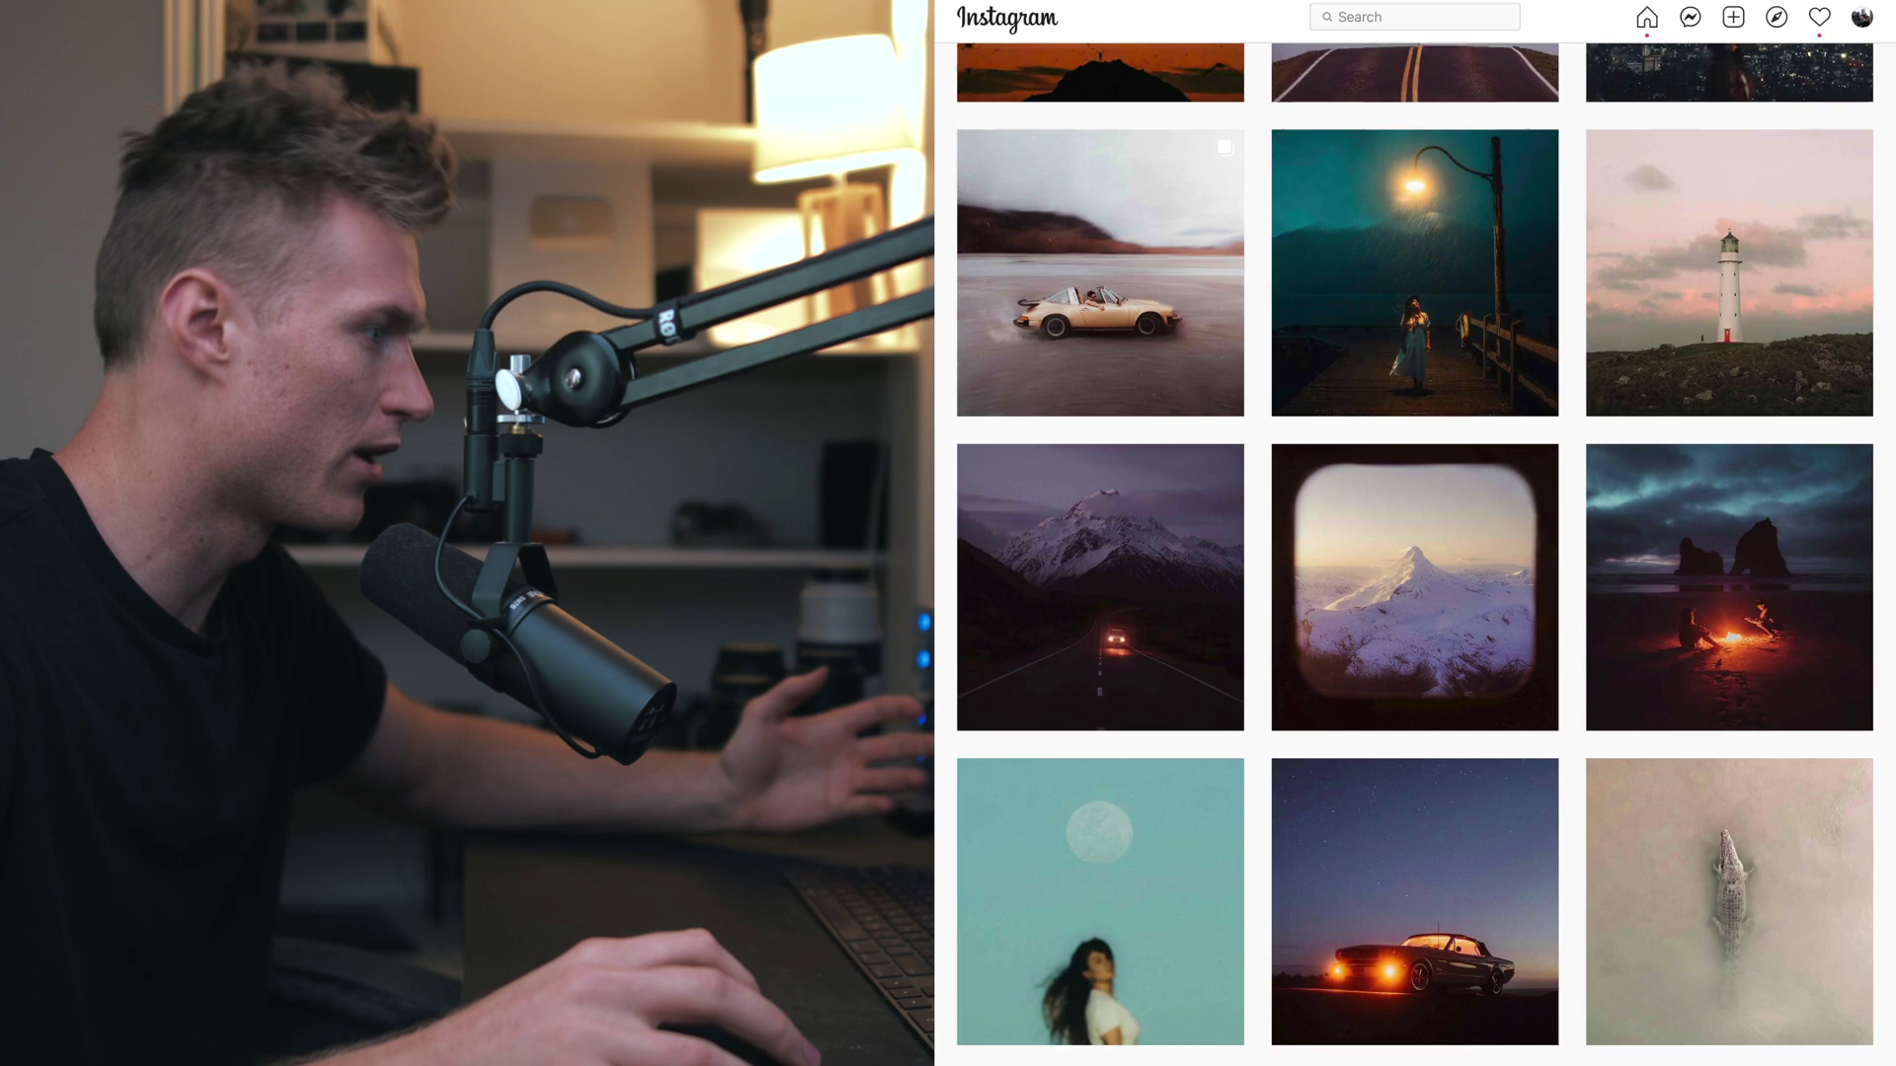
{"action": "scroll", "coordinate": [1414, 553], "scroll_direction": "down", "scroll_amount": 2}
{"action": "scroll", "coordinate": [1414, 552], "scroll_direction": "down", "scroll_amount": 5}
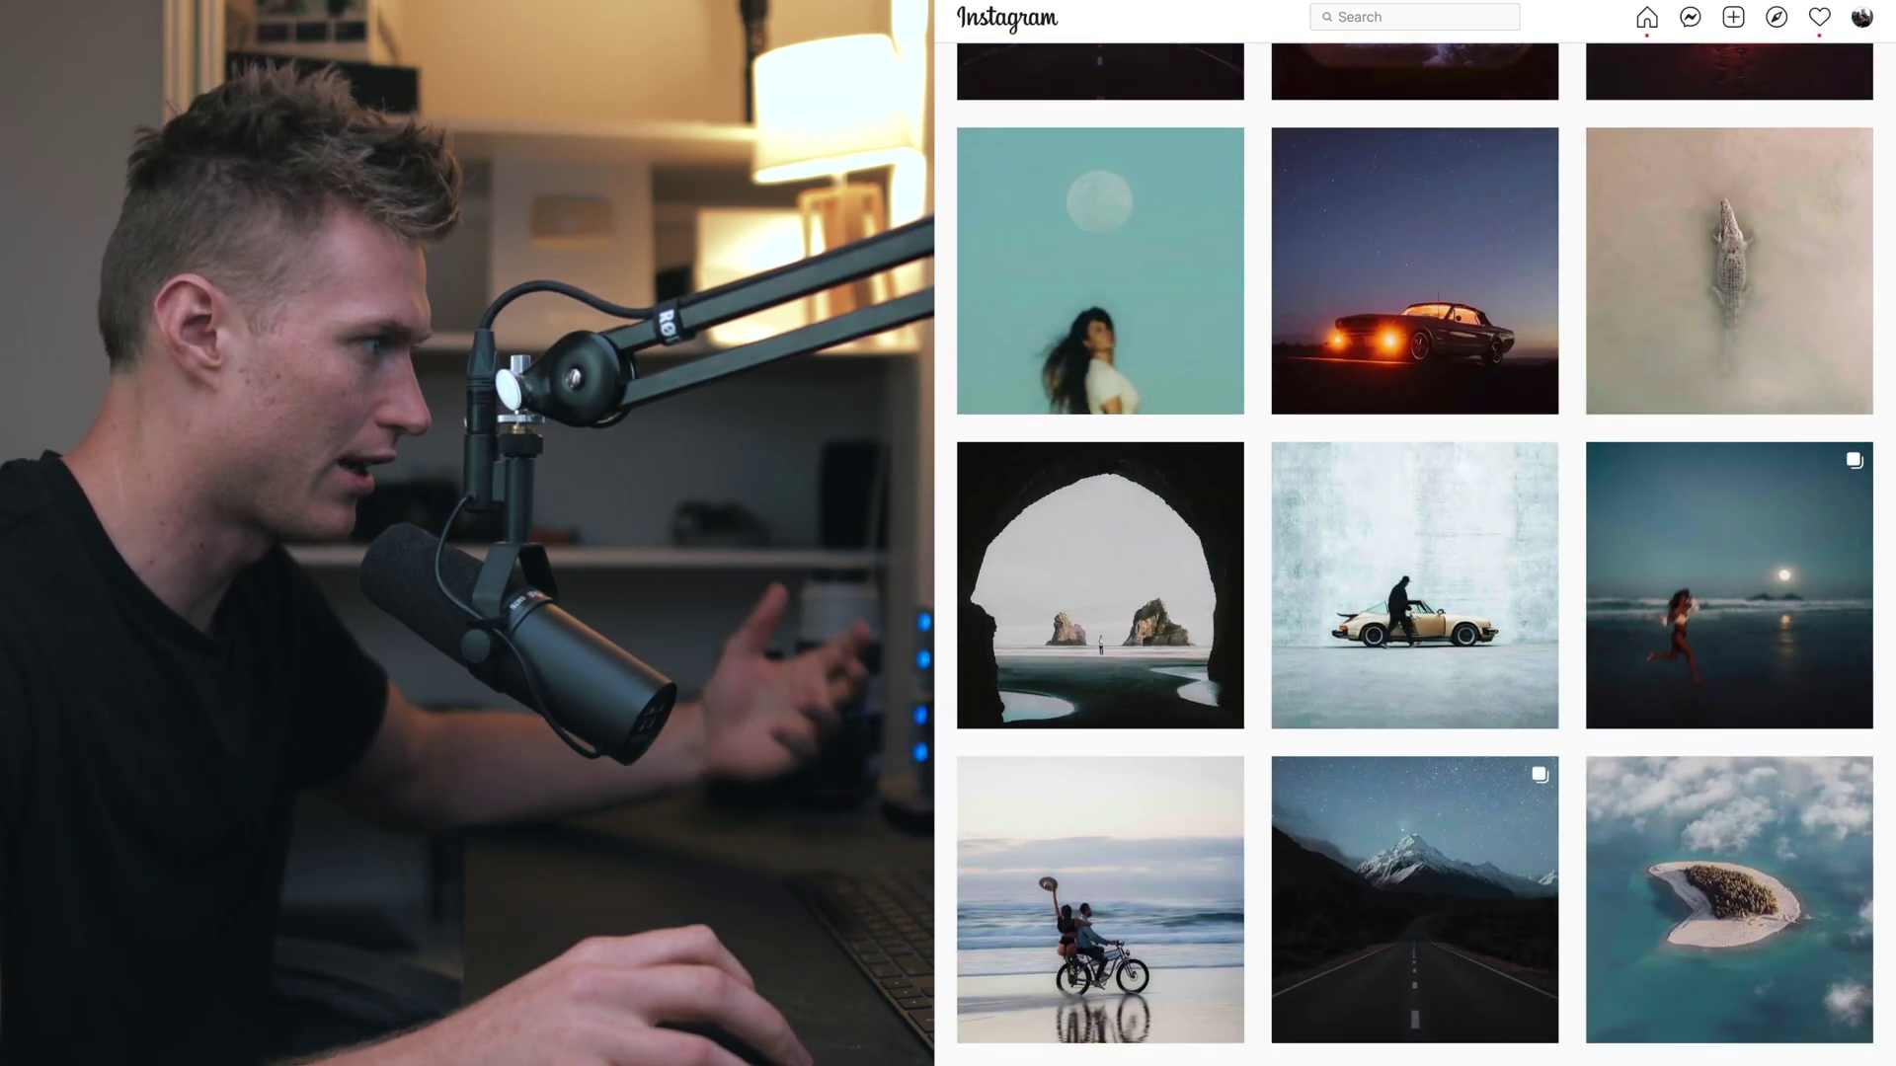
{"action": "scroll", "coordinate": [1414, 553], "scroll_direction": "down", "scroll_amount": 1}
{"action": "left_click", "coordinate": [1414, 562]}
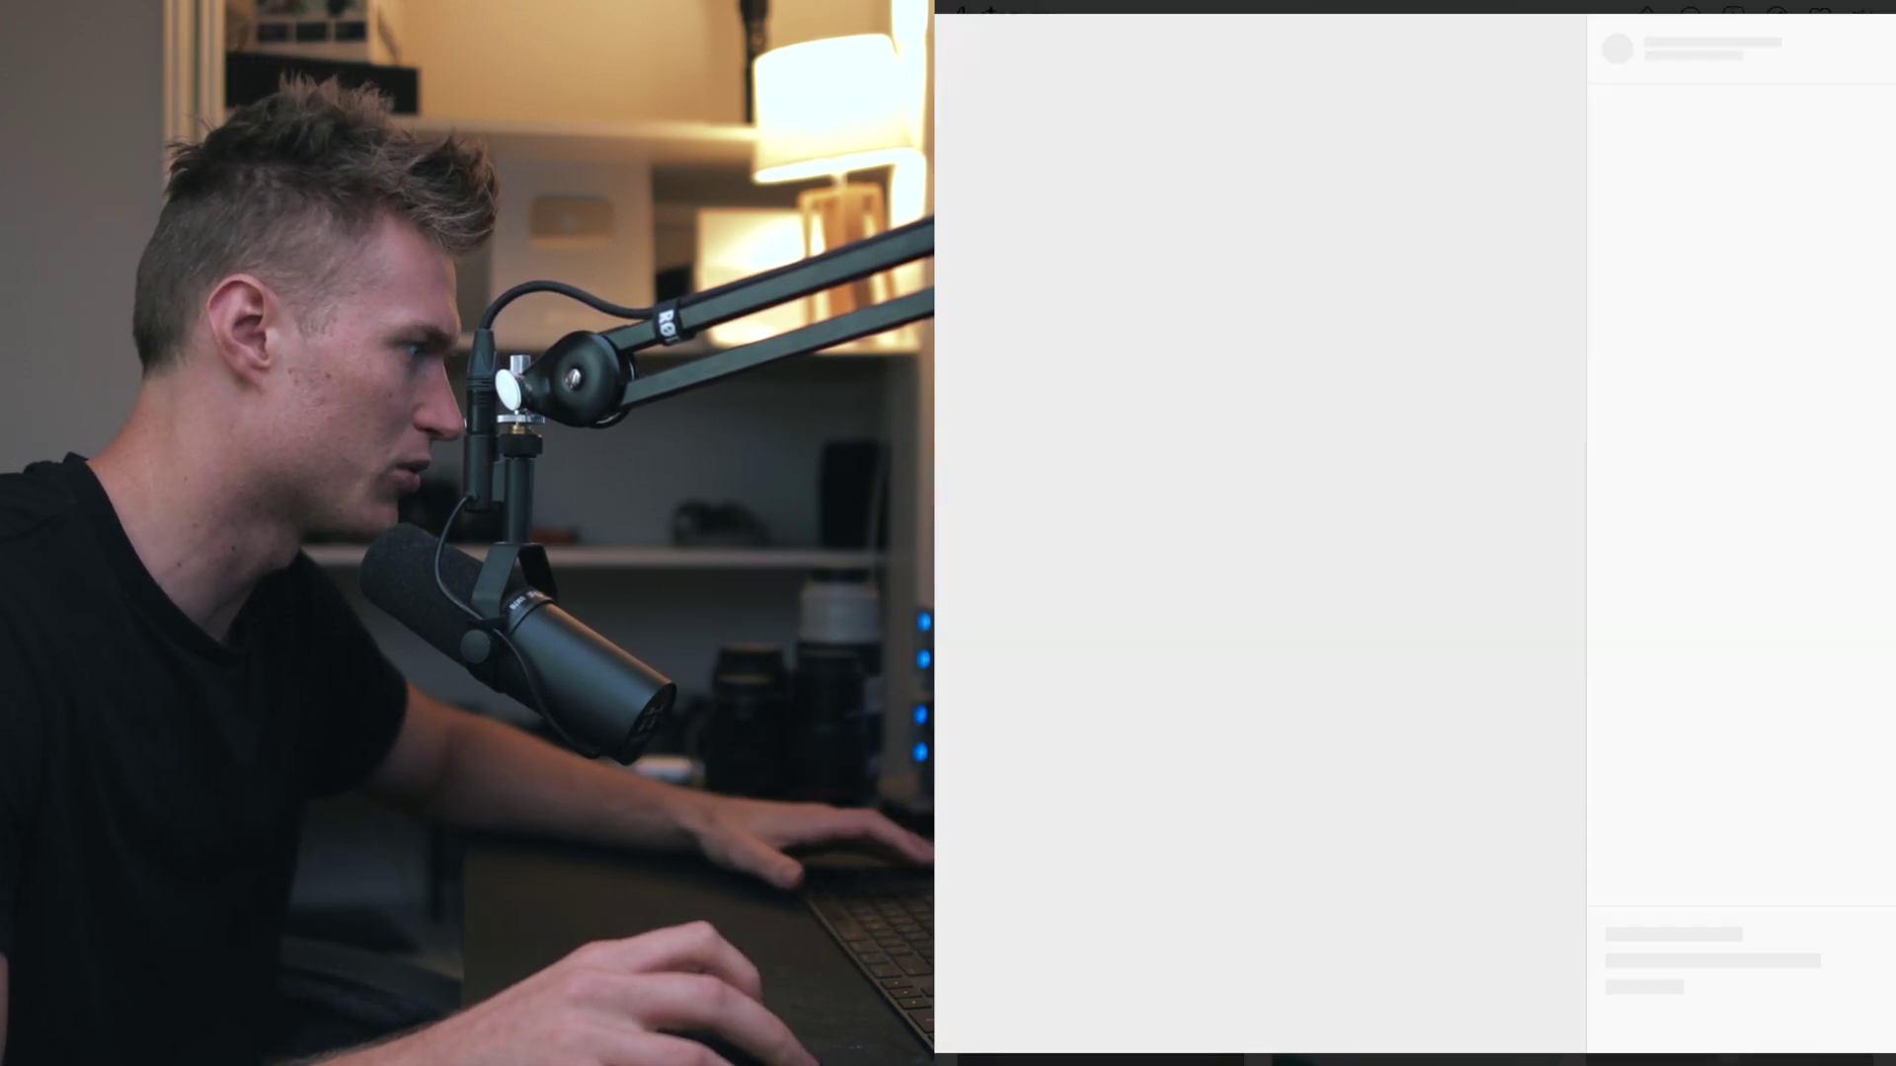
{"action": "key", "text": "Escape"}
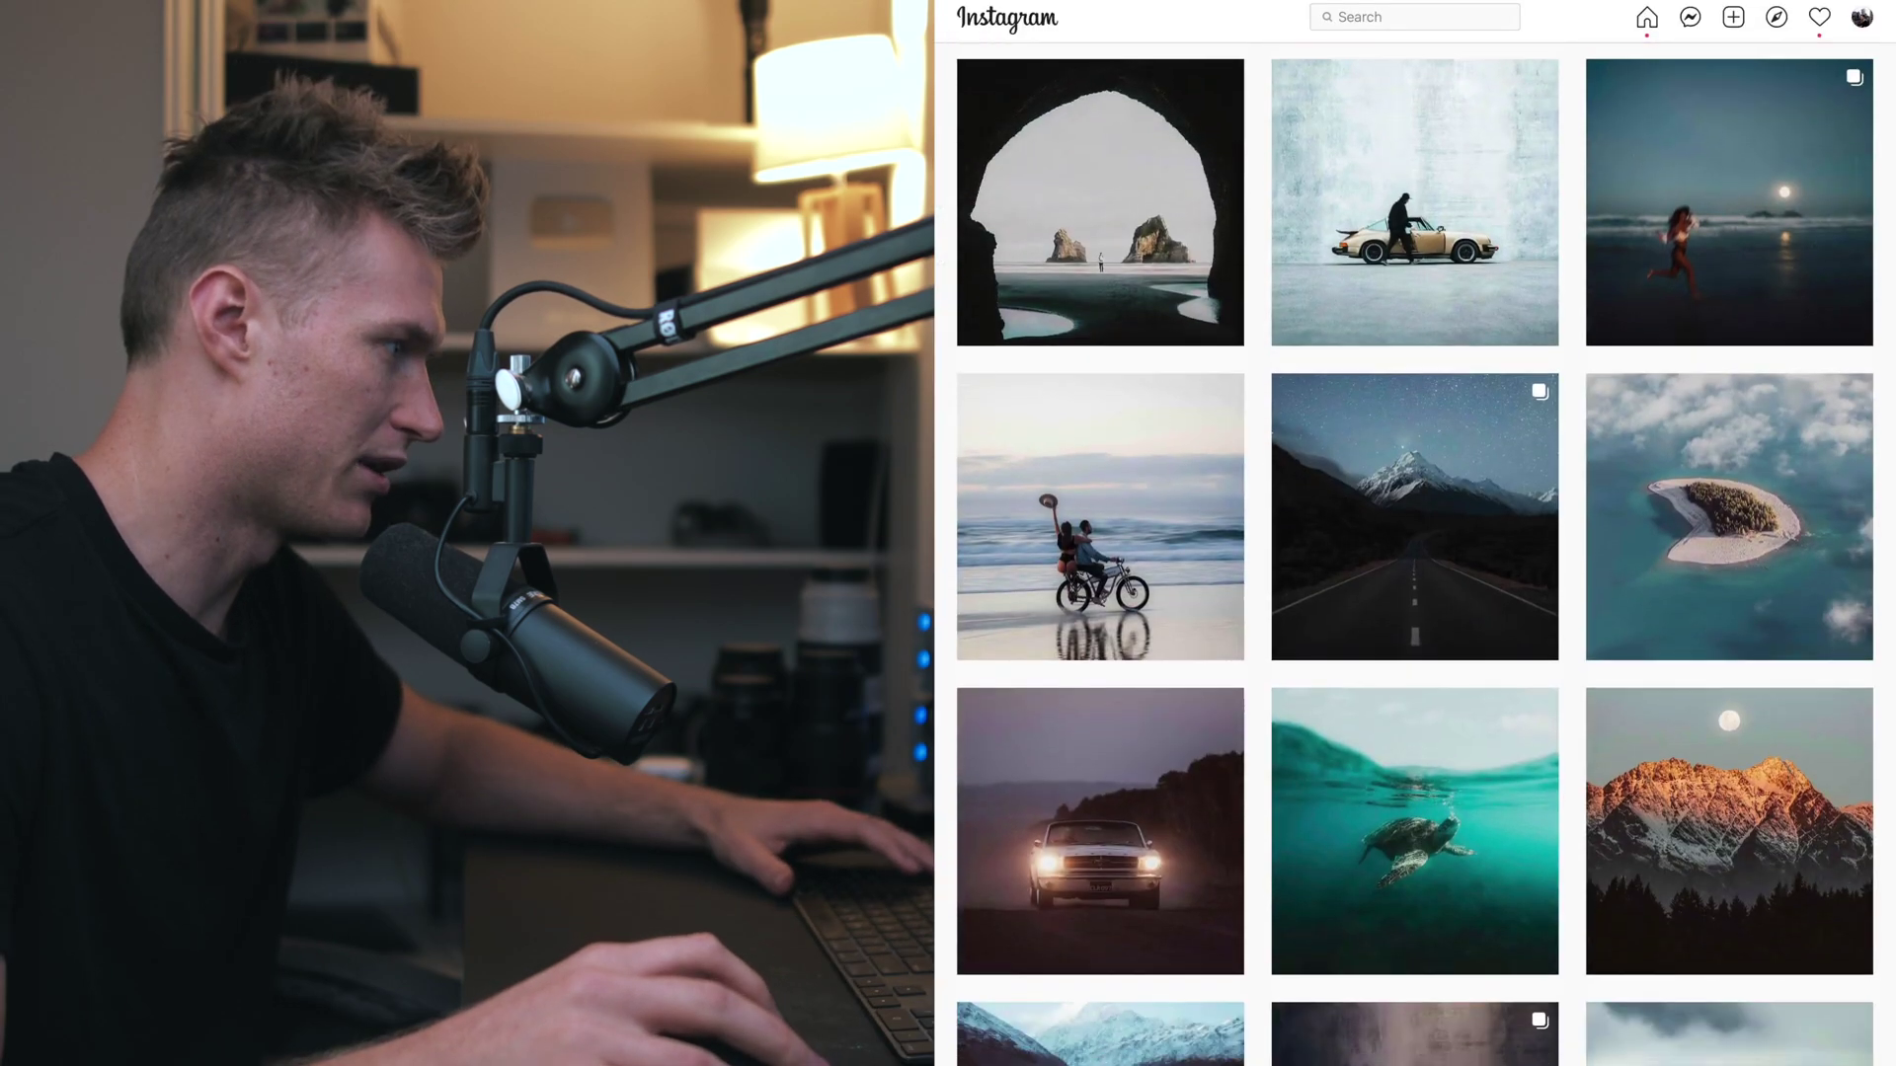
Step: Find and open the lake photo of the woman in the white dress
{"action": "scroll", "coordinate": [1414, 553], "scroll_direction": "down", "scroll_amount": 6}
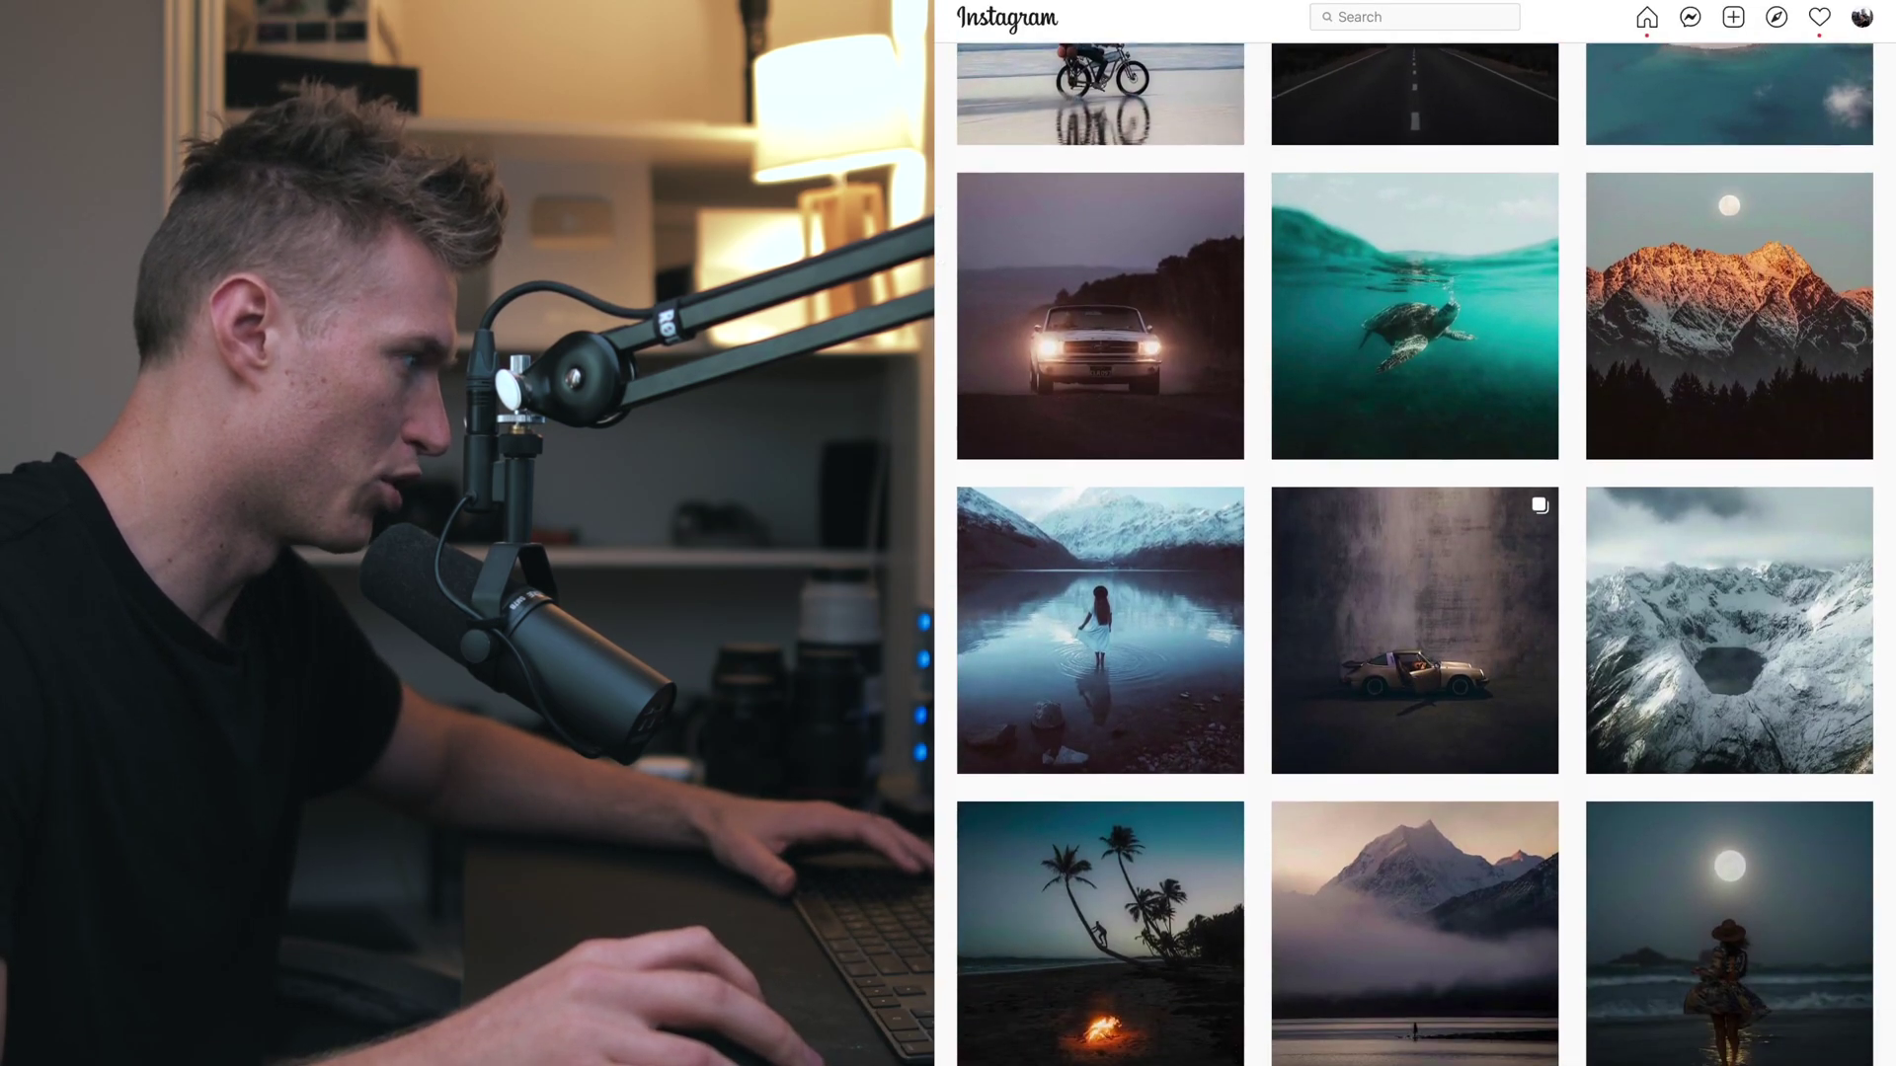
{"action": "scroll", "coordinate": [1414, 553], "scroll_direction": "down", "scroll_amount": 3}
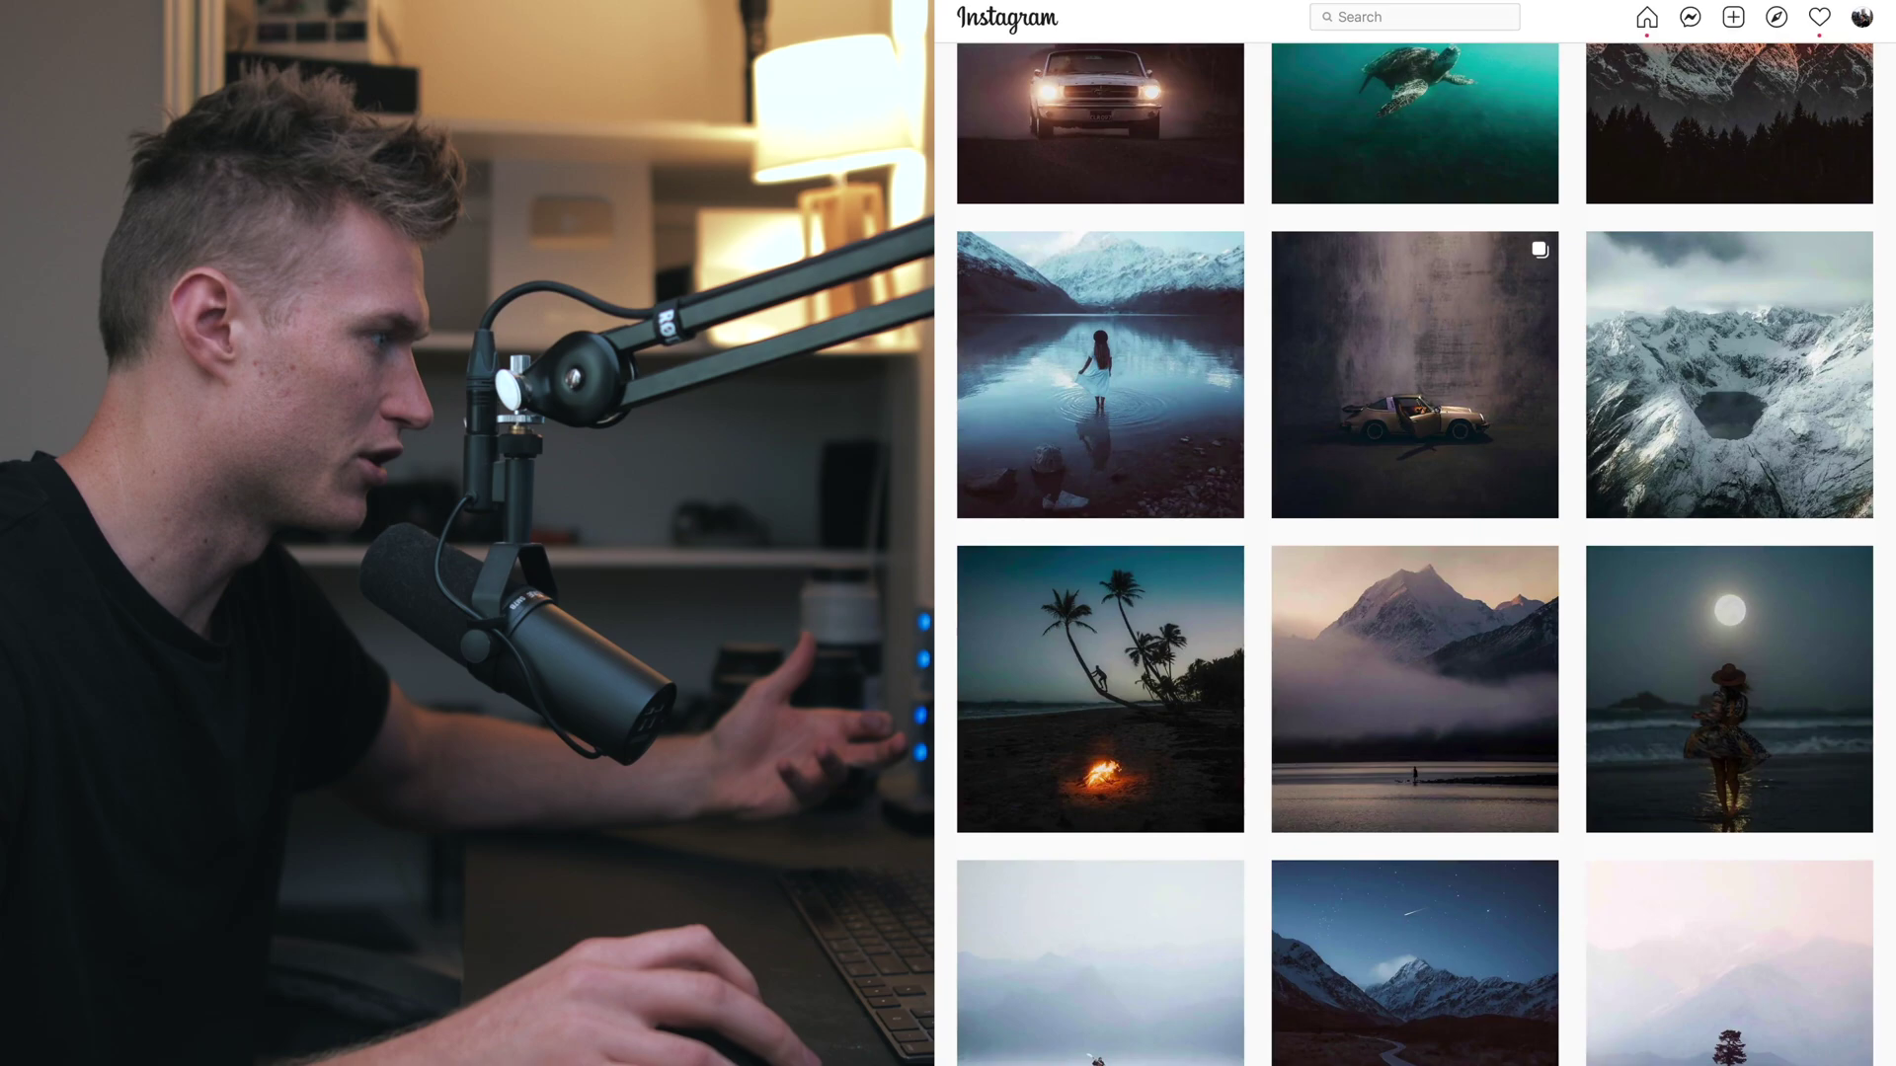
{"action": "scroll", "coordinate": [1414, 553], "scroll_direction": "up", "scroll_amount": 4}
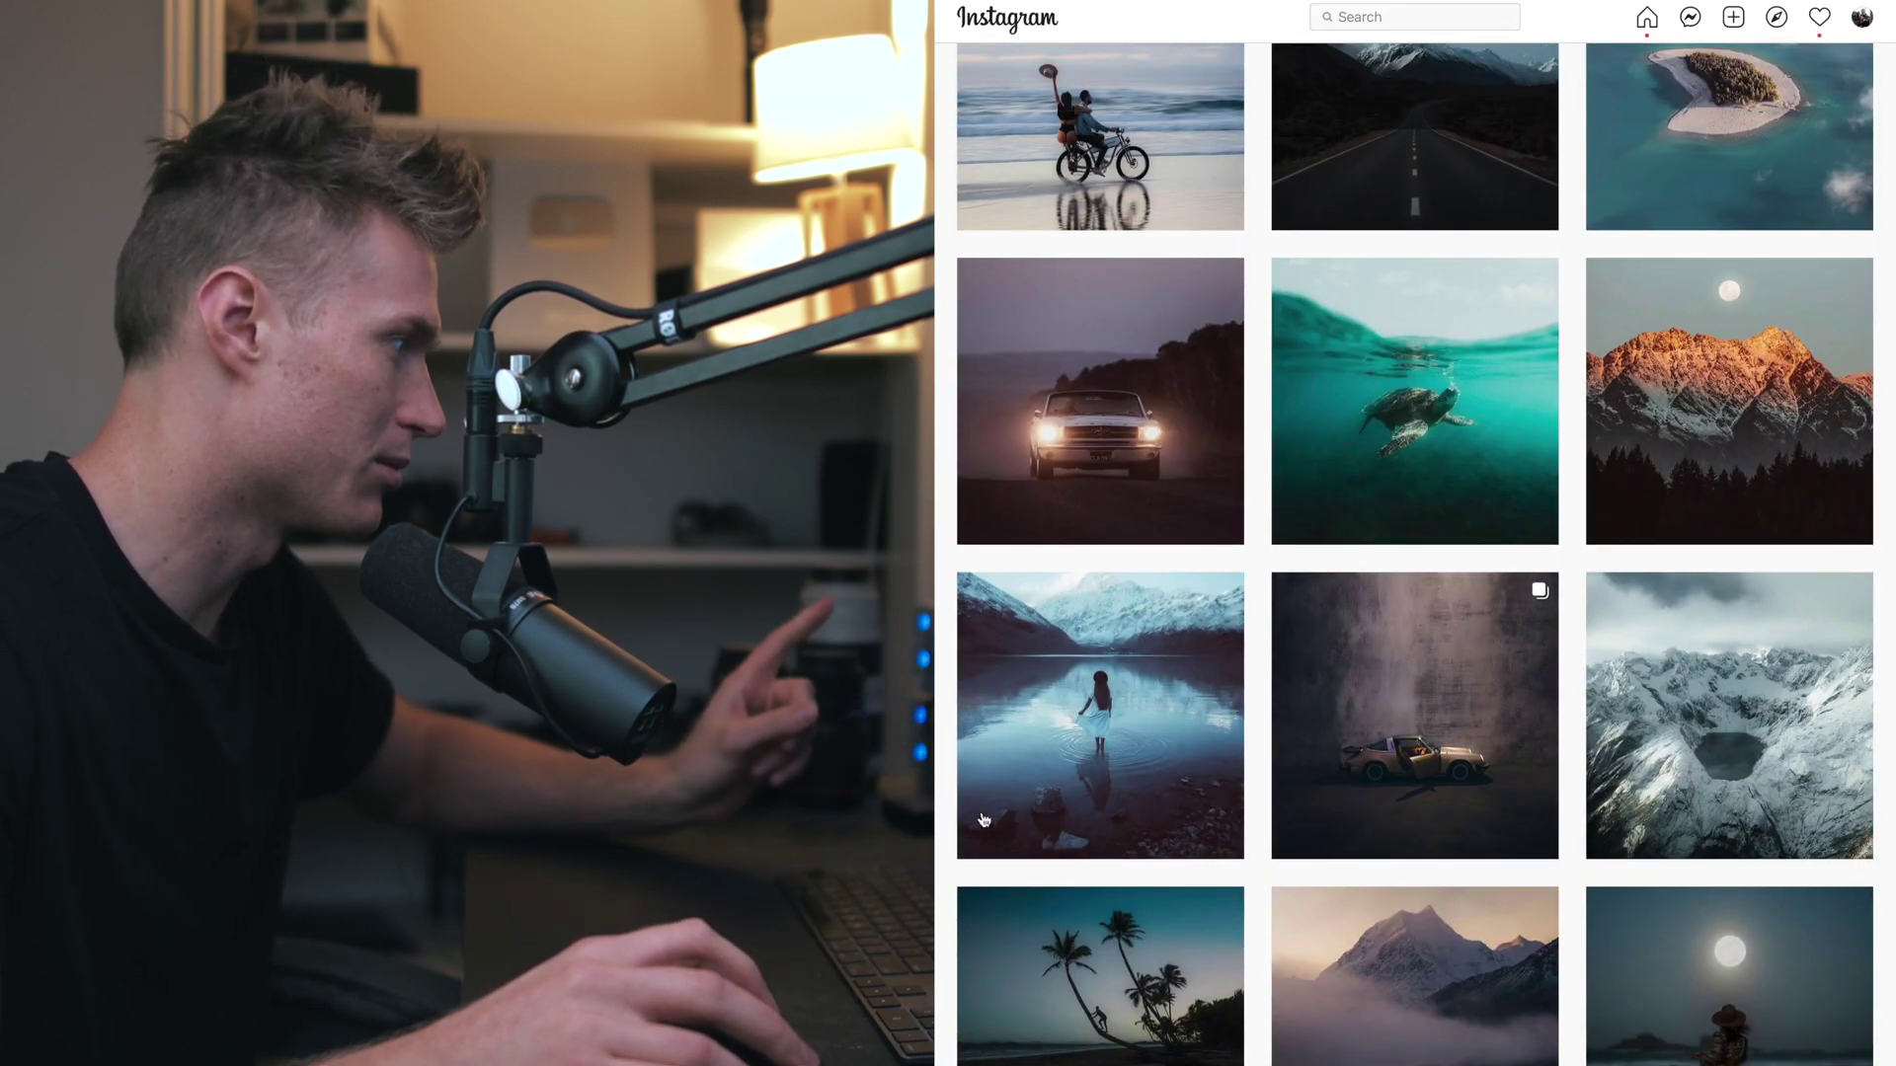
{"action": "left_click", "coordinate": [1063, 798]}
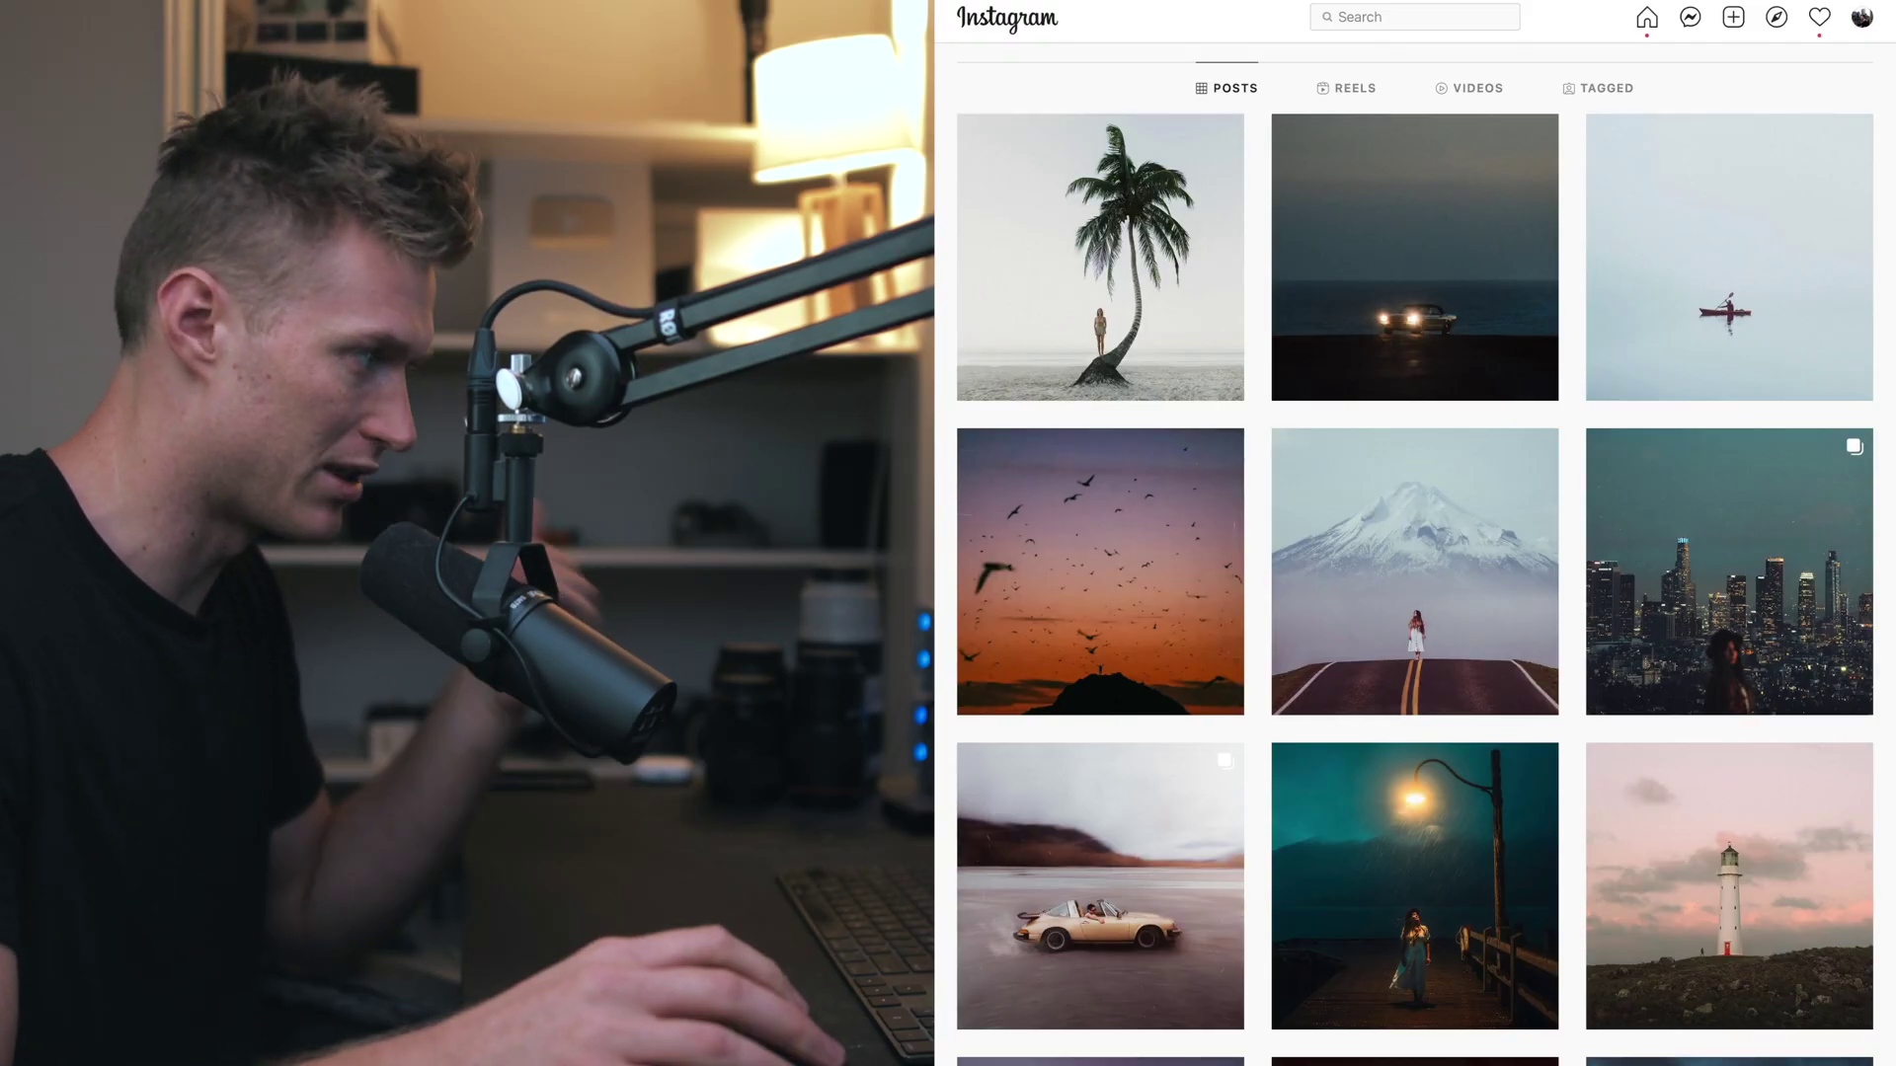
{"action": "scroll", "coordinate": [1447, 769], "scroll_direction": "down", "scroll_amount": 10}
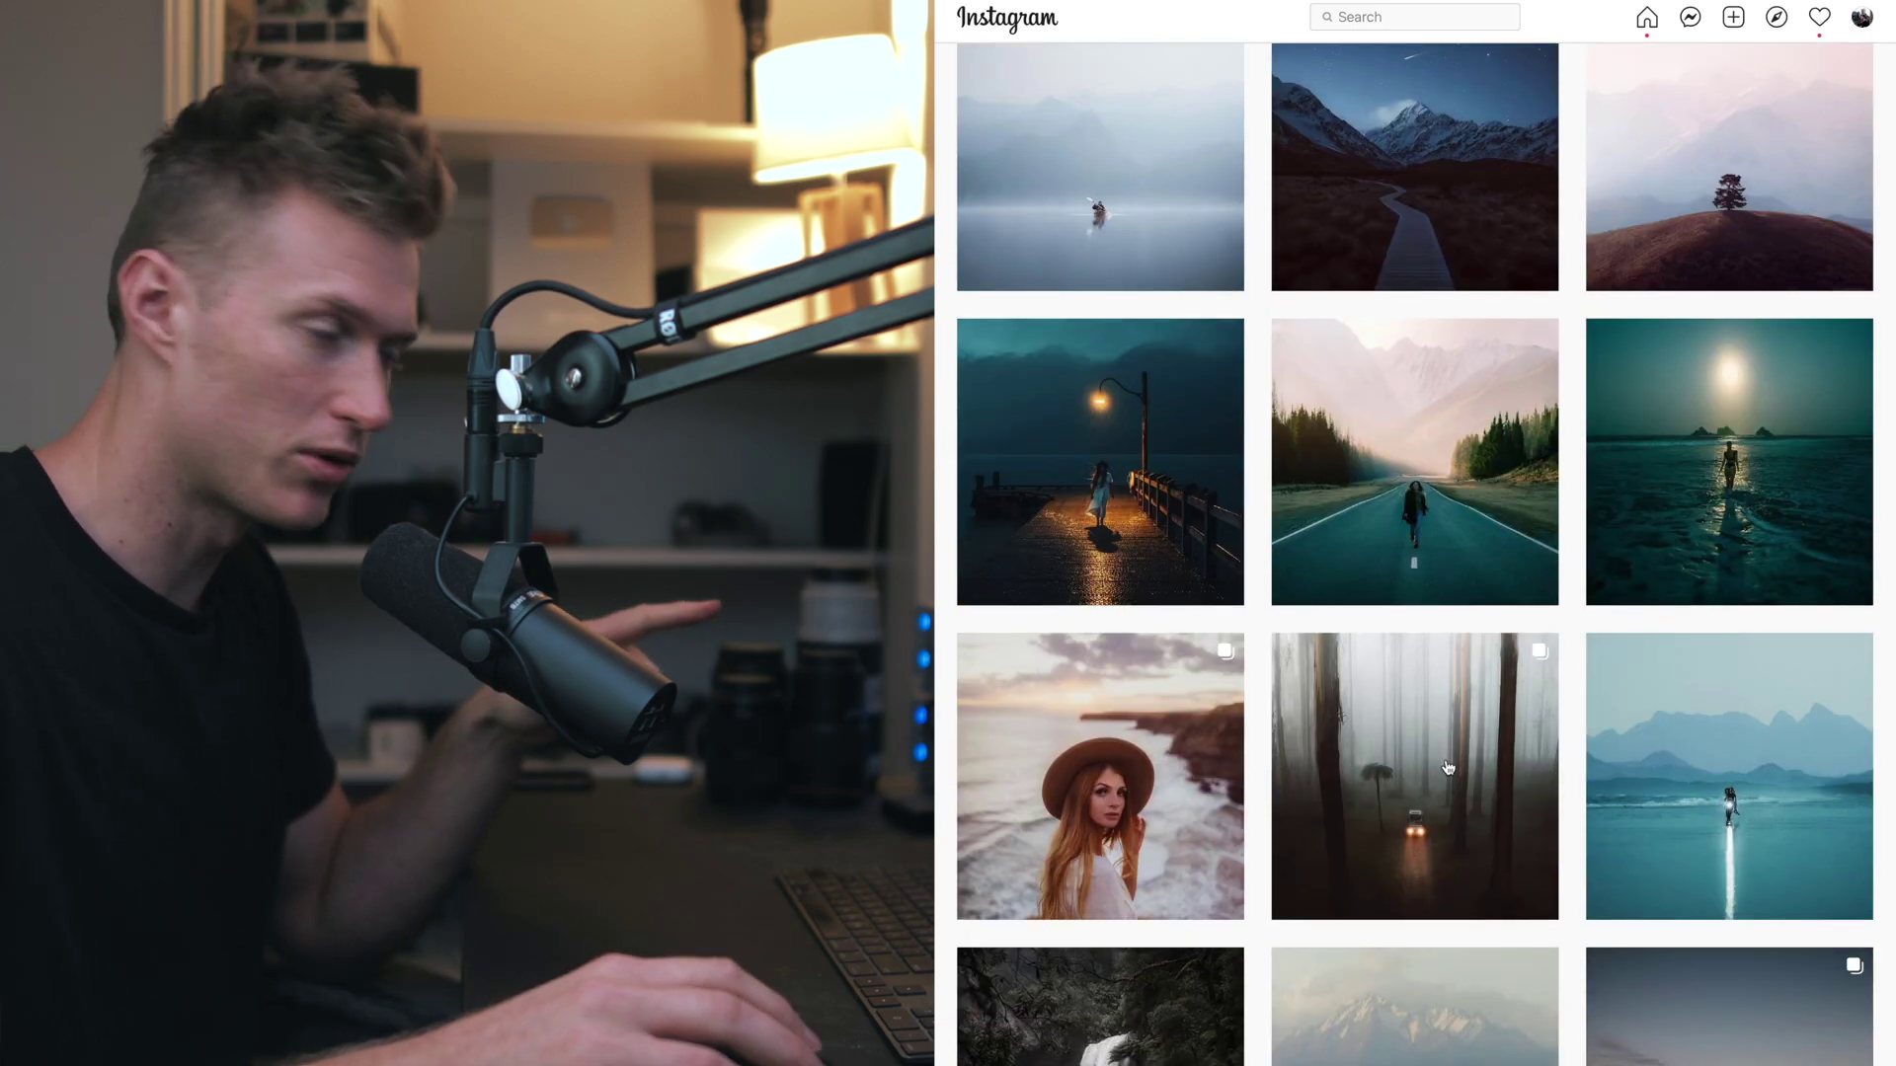
Step: Scroll the course home page down to the 90 Guest Editor Lessons section
{"action": "scroll", "coordinate": [1448, 768], "scroll_direction": "down", "scroll_amount": 10}
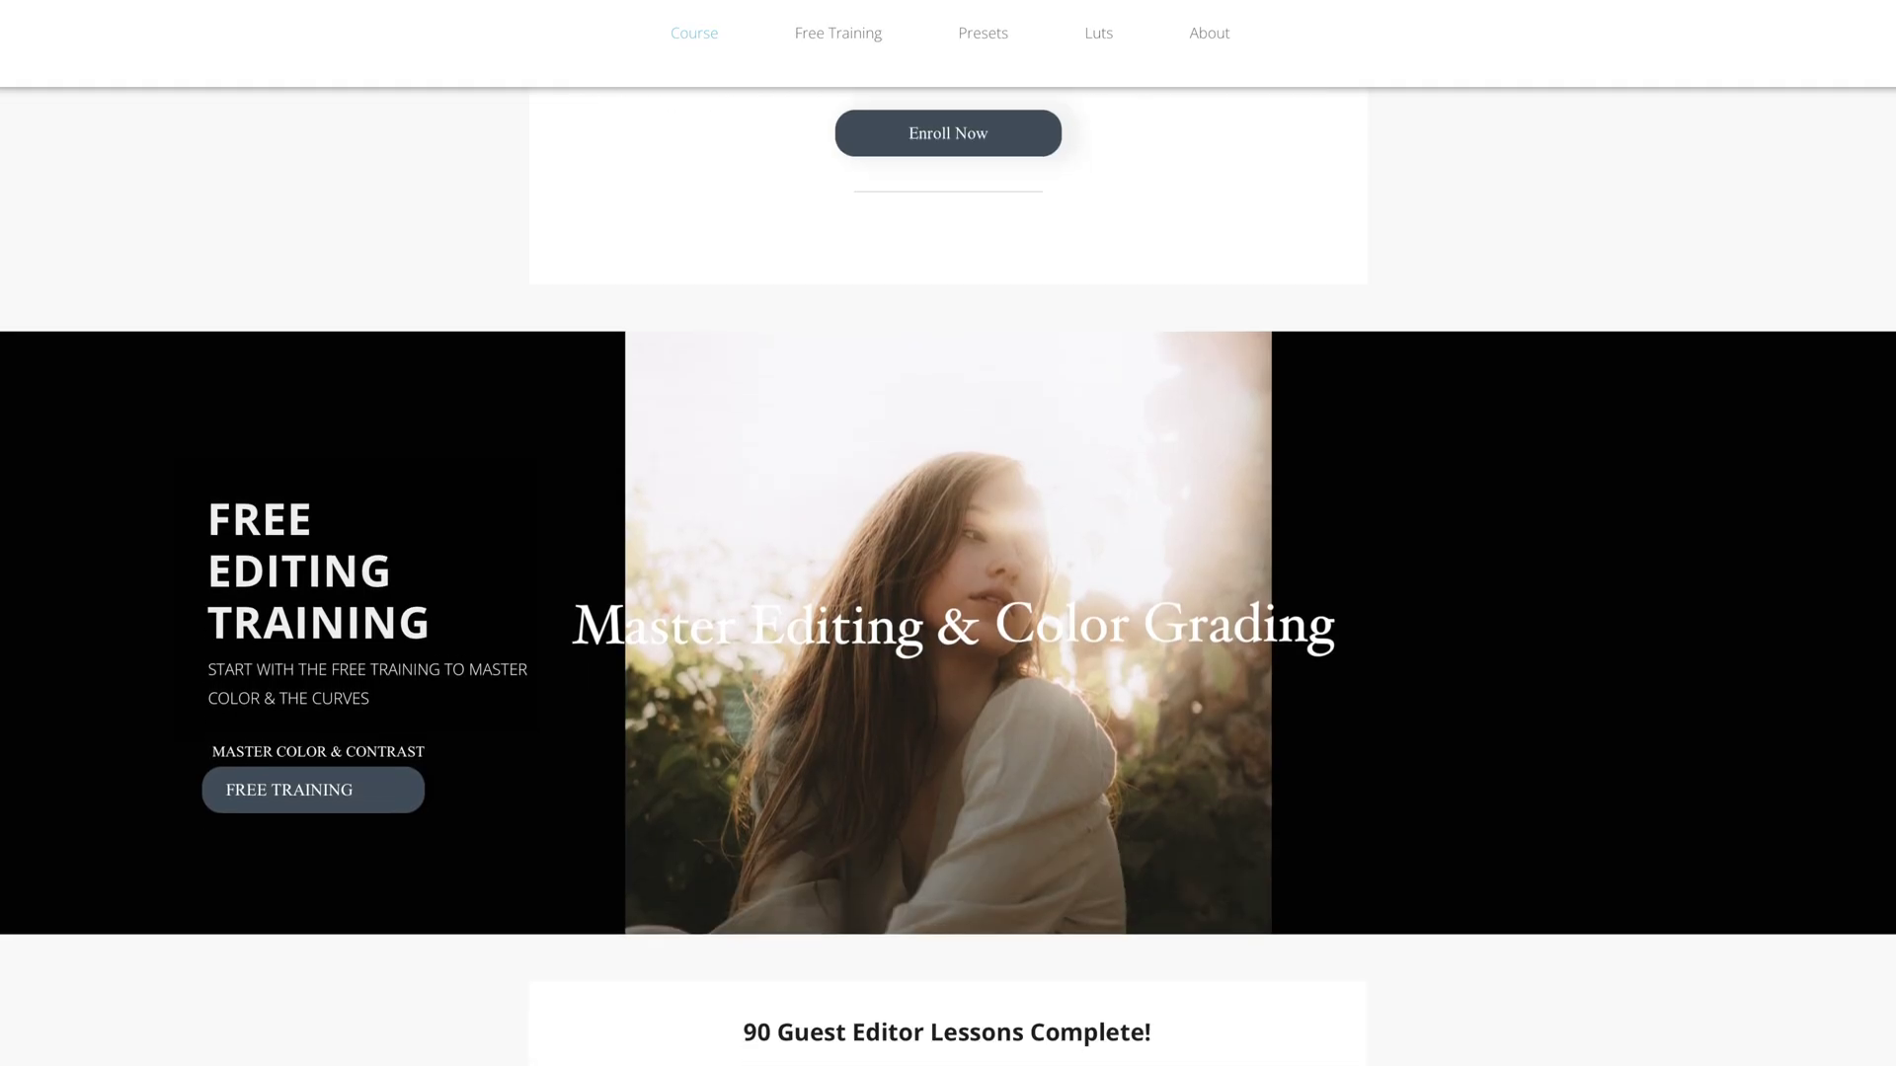
{"action": "scroll", "coordinate": [948, 576], "scroll_direction": "down", "scroll_amount": 8}
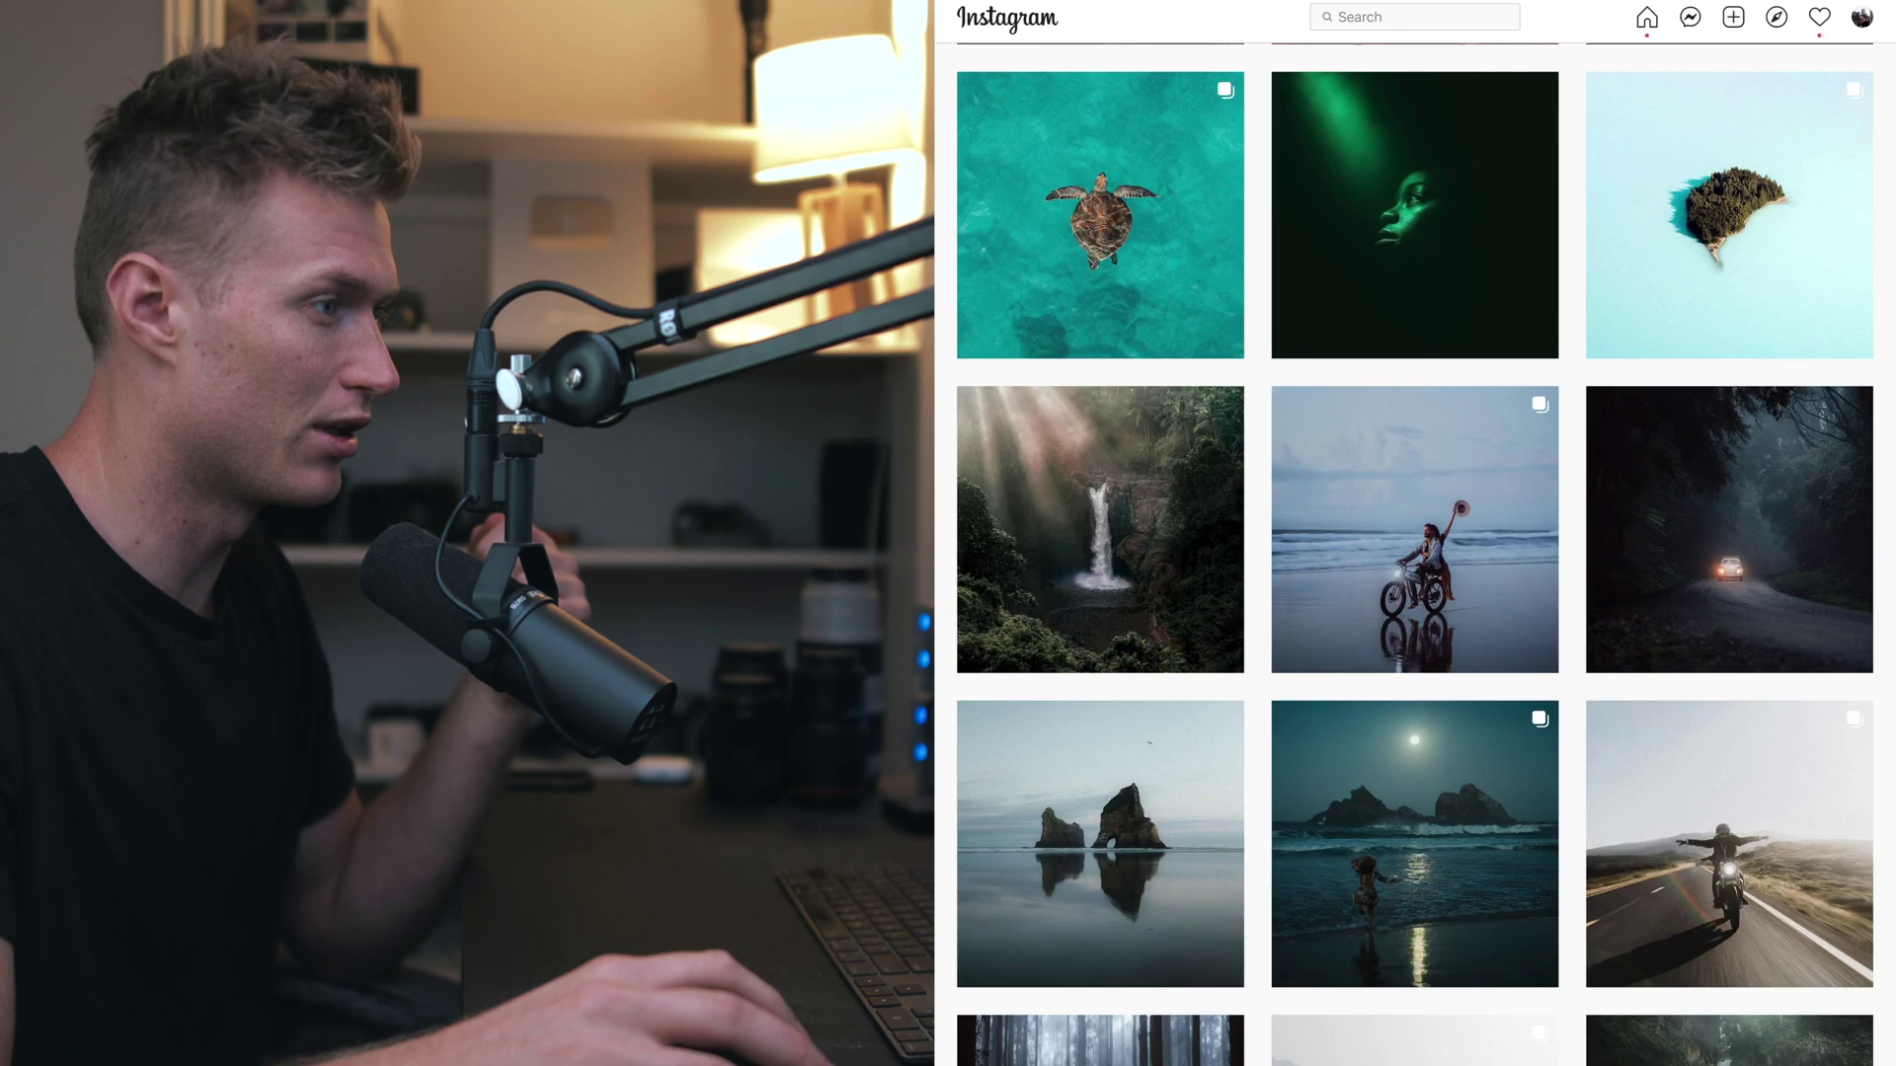
{"action": "scroll", "coordinate": [1414, 553], "scroll_direction": "down", "scroll_amount": 7}
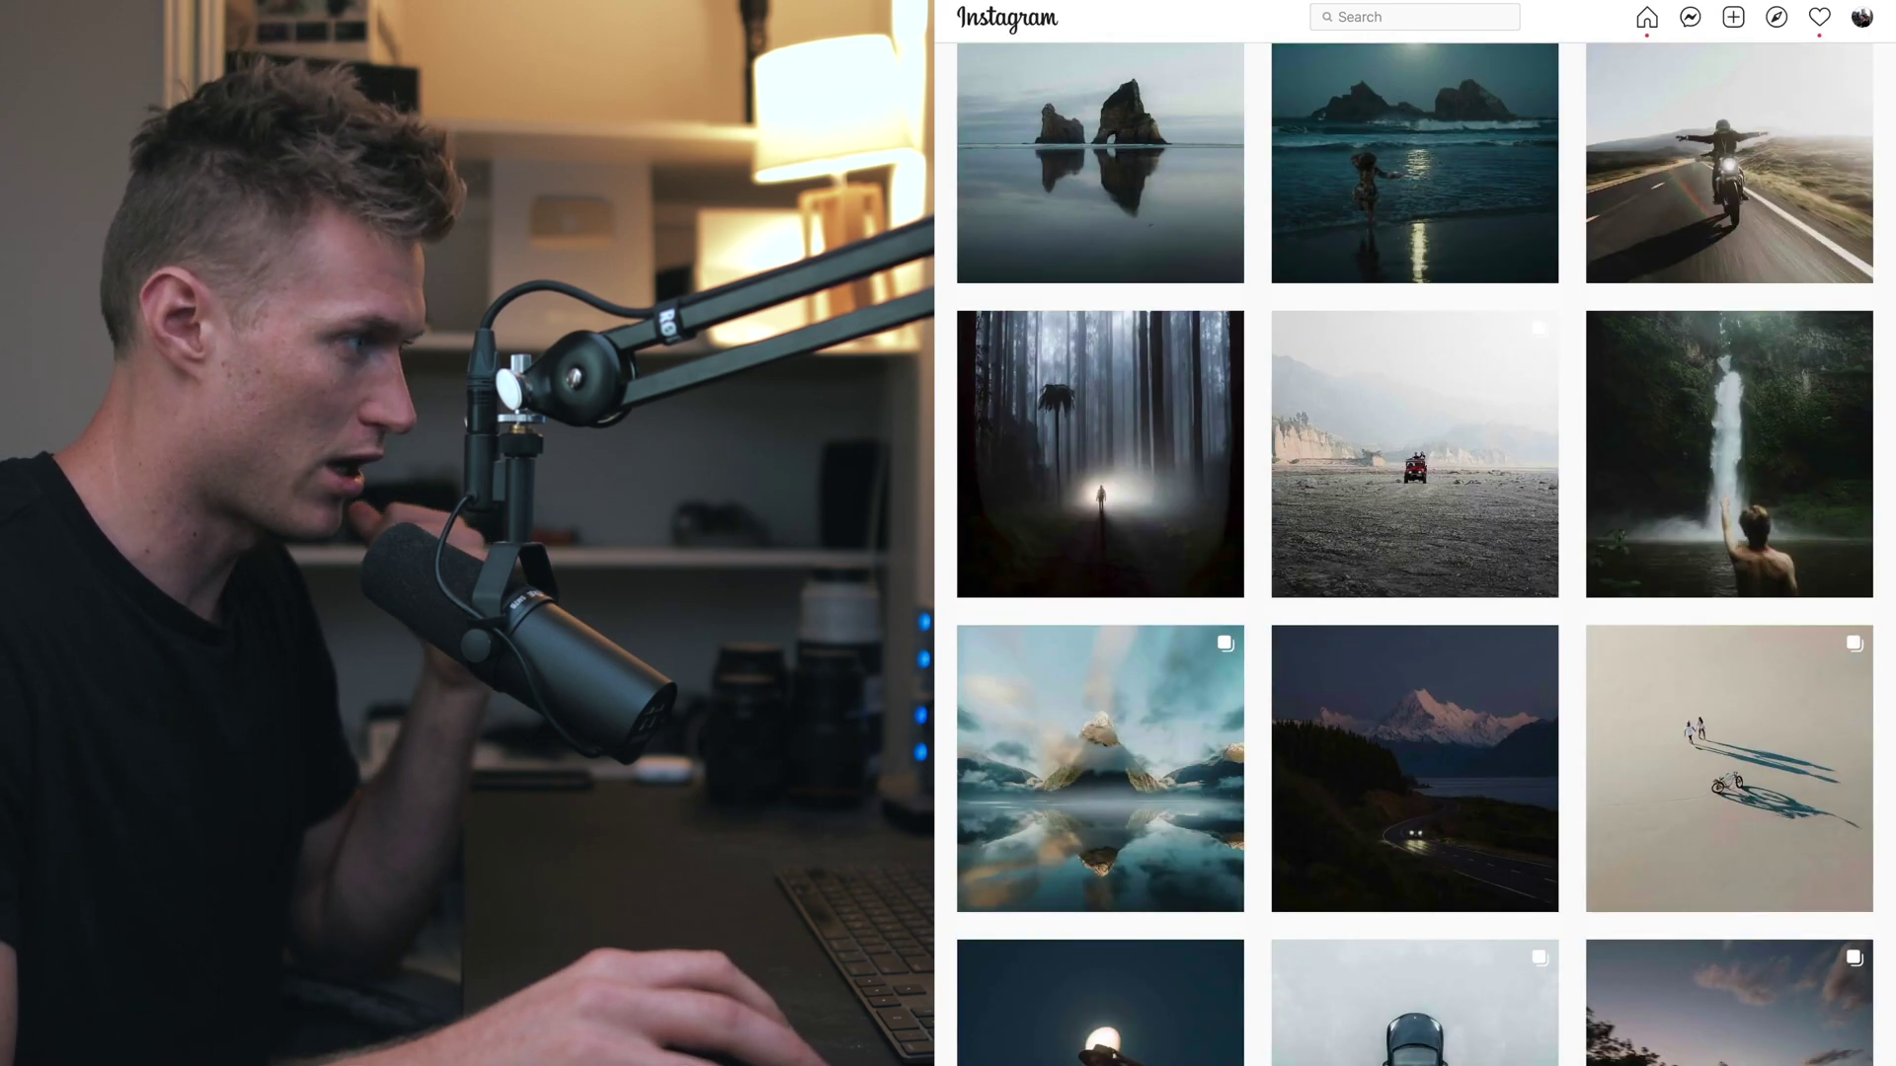
{"action": "scroll", "coordinate": [1414, 553], "scroll_direction": "down", "scroll_amount": 3}
{"action": "scroll", "coordinate": [1414, 553], "scroll_direction": "down", "scroll_amount": 5}
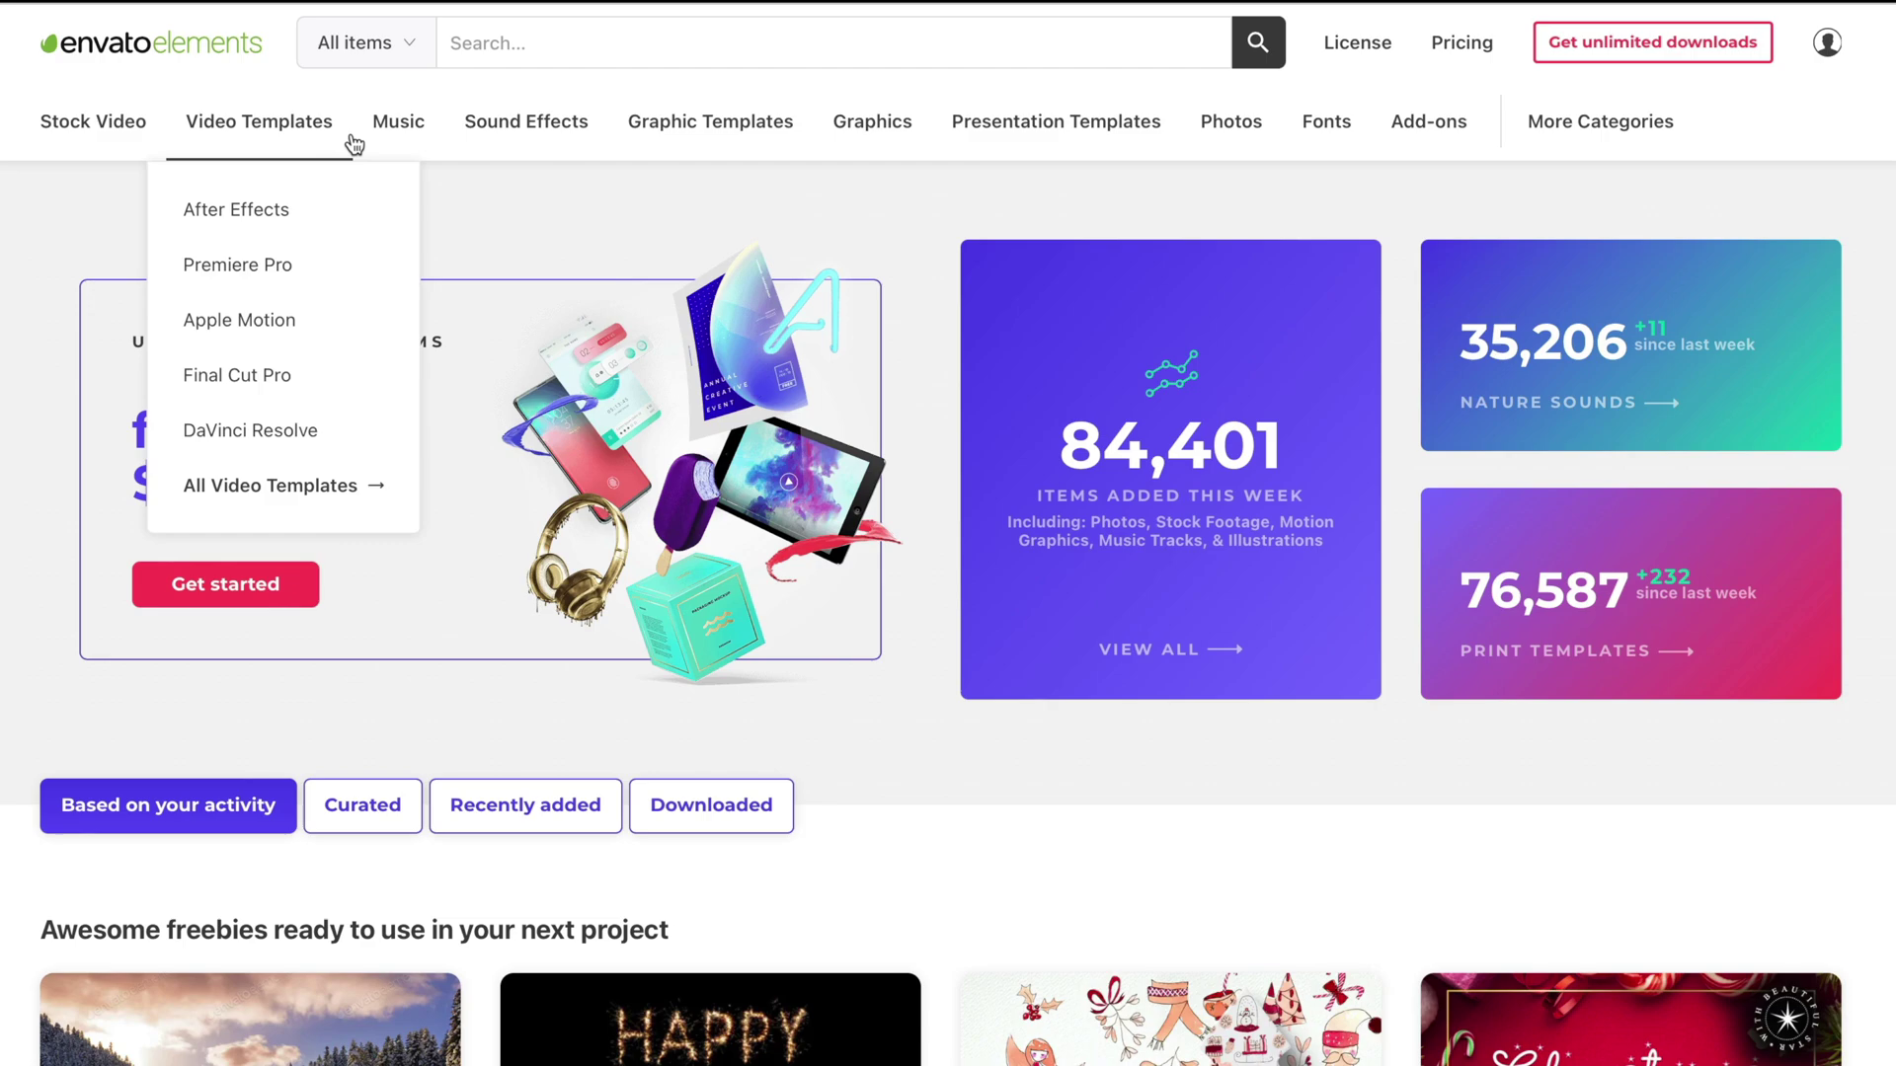
Step: Browse Envato Elements' category menus and scroll the popular Sound Effects results
{"action": "mouse_move", "coordinate": [403, 146]}
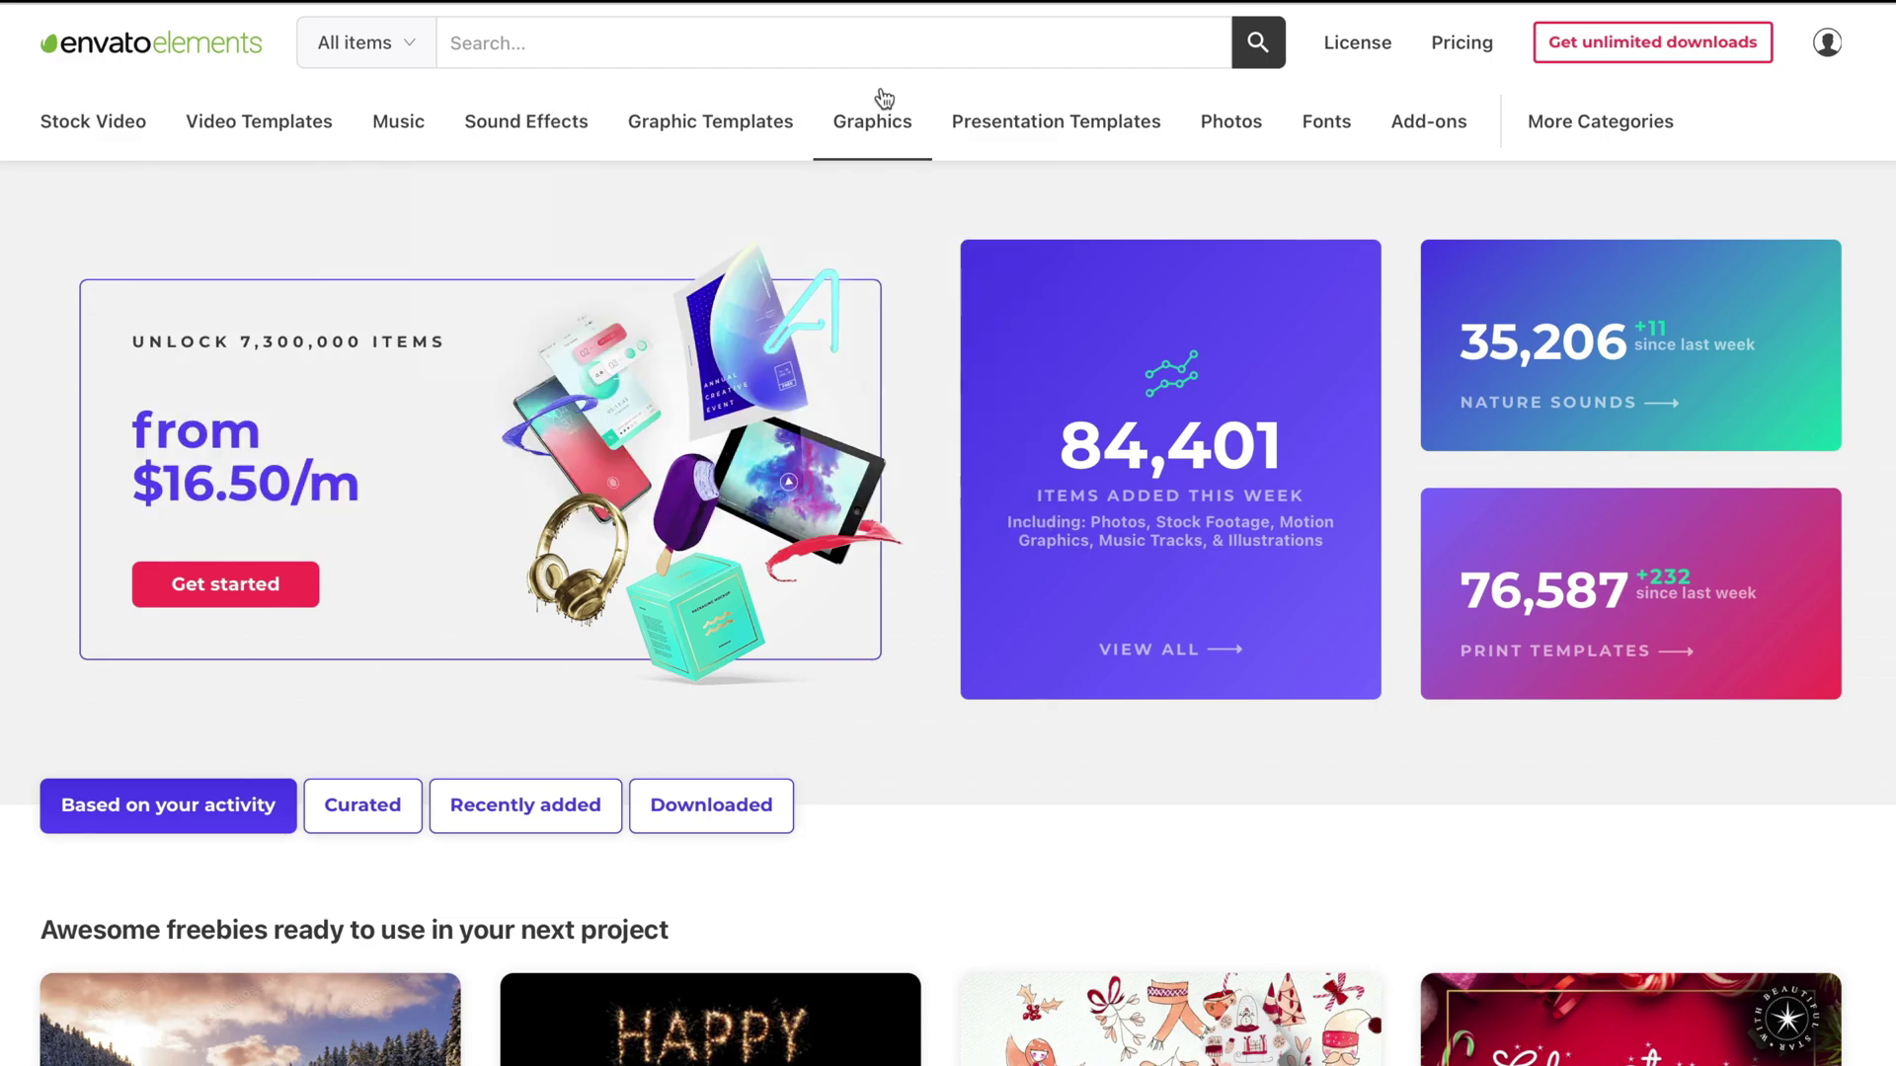
{"action": "mouse_move", "coordinate": [909, 120]}
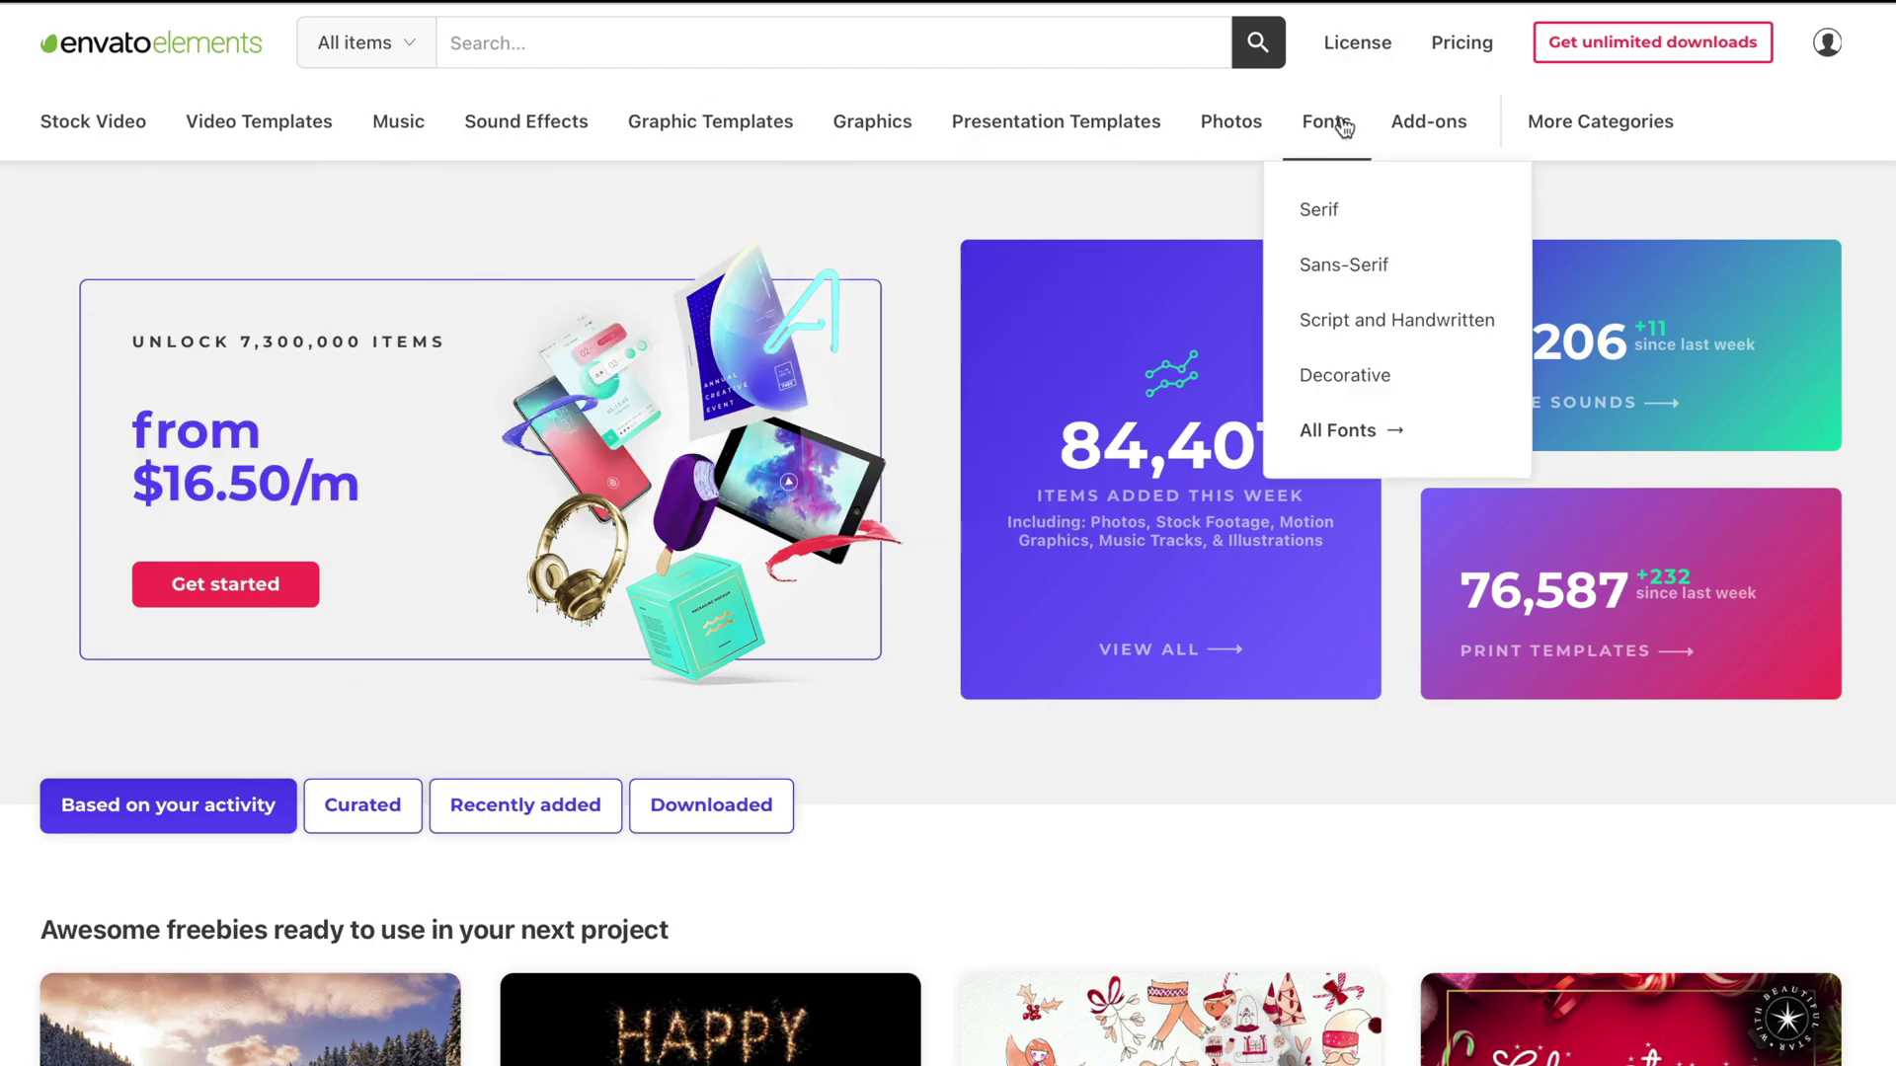
{"action": "mouse_move", "coordinate": [563, 145]}
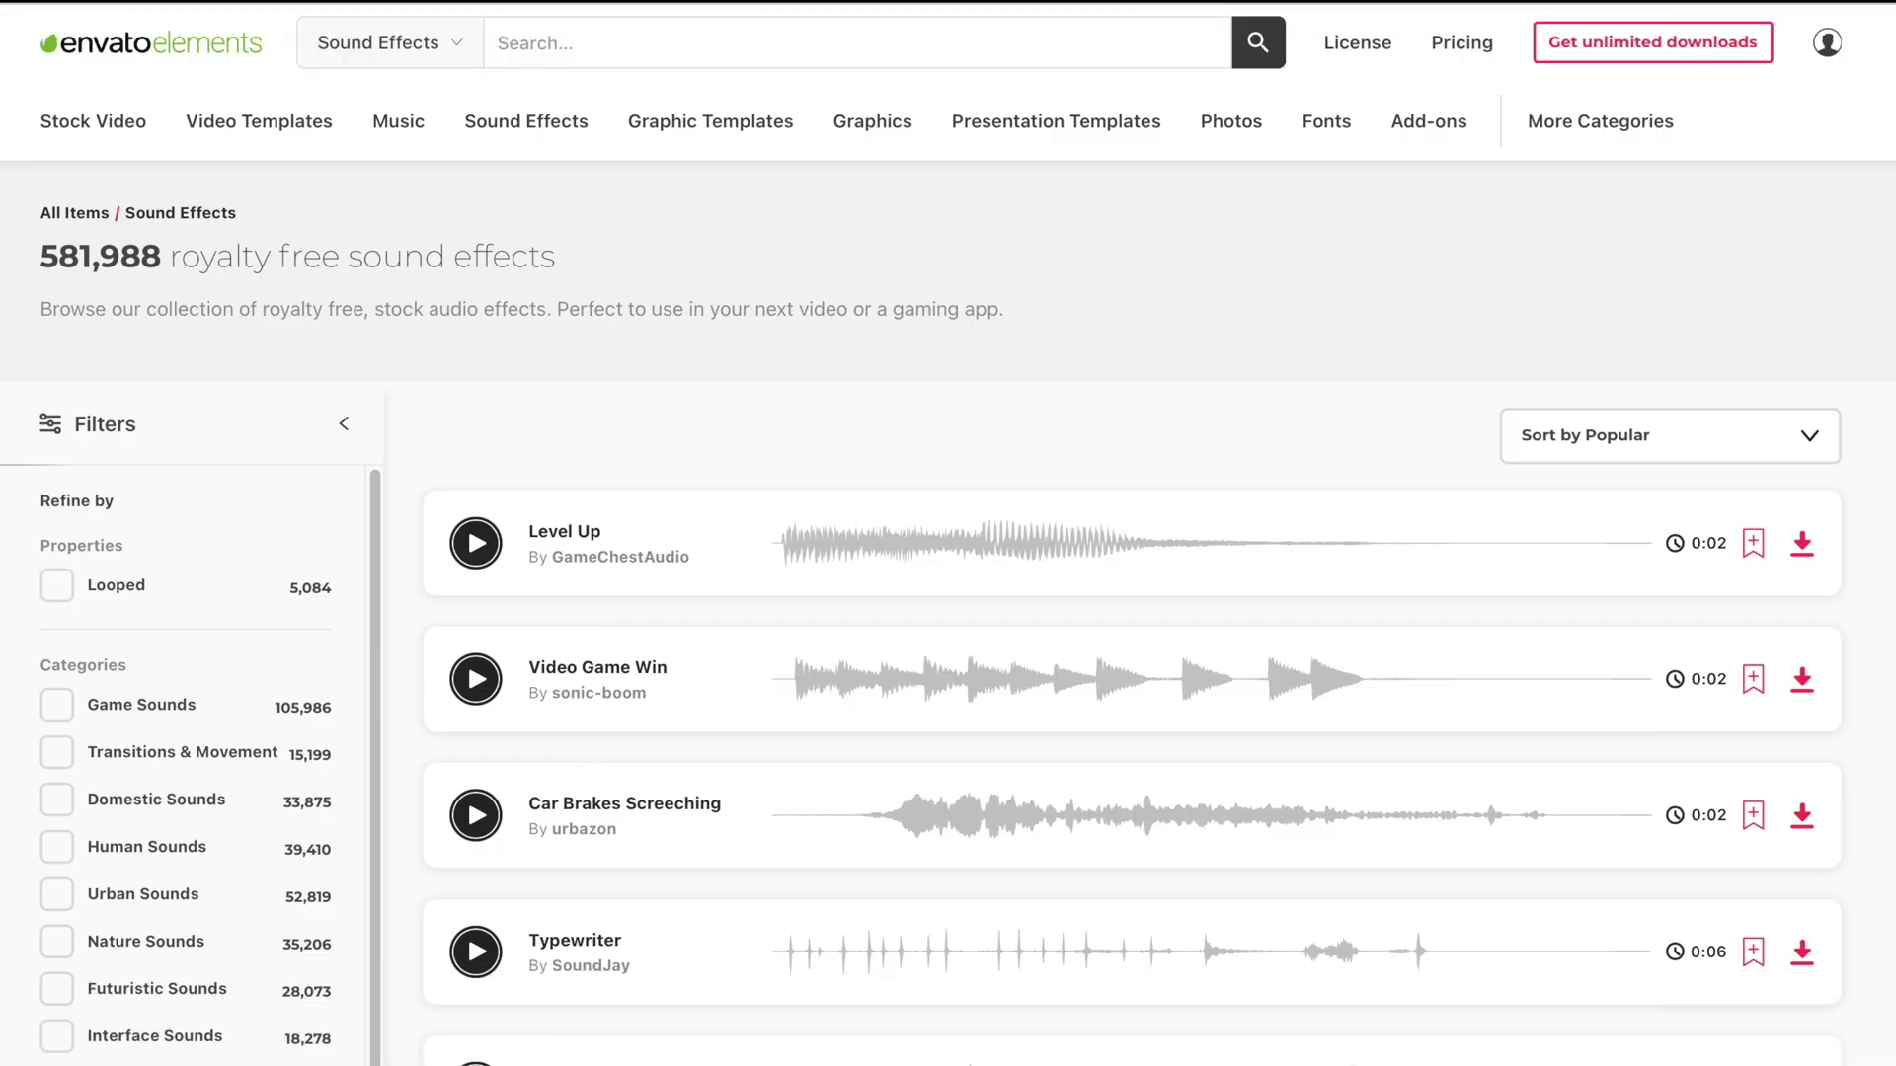
{"action": "scroll", "coordinate": [973, 613], "scroll_direction": "down", "scroll_amount": 3}
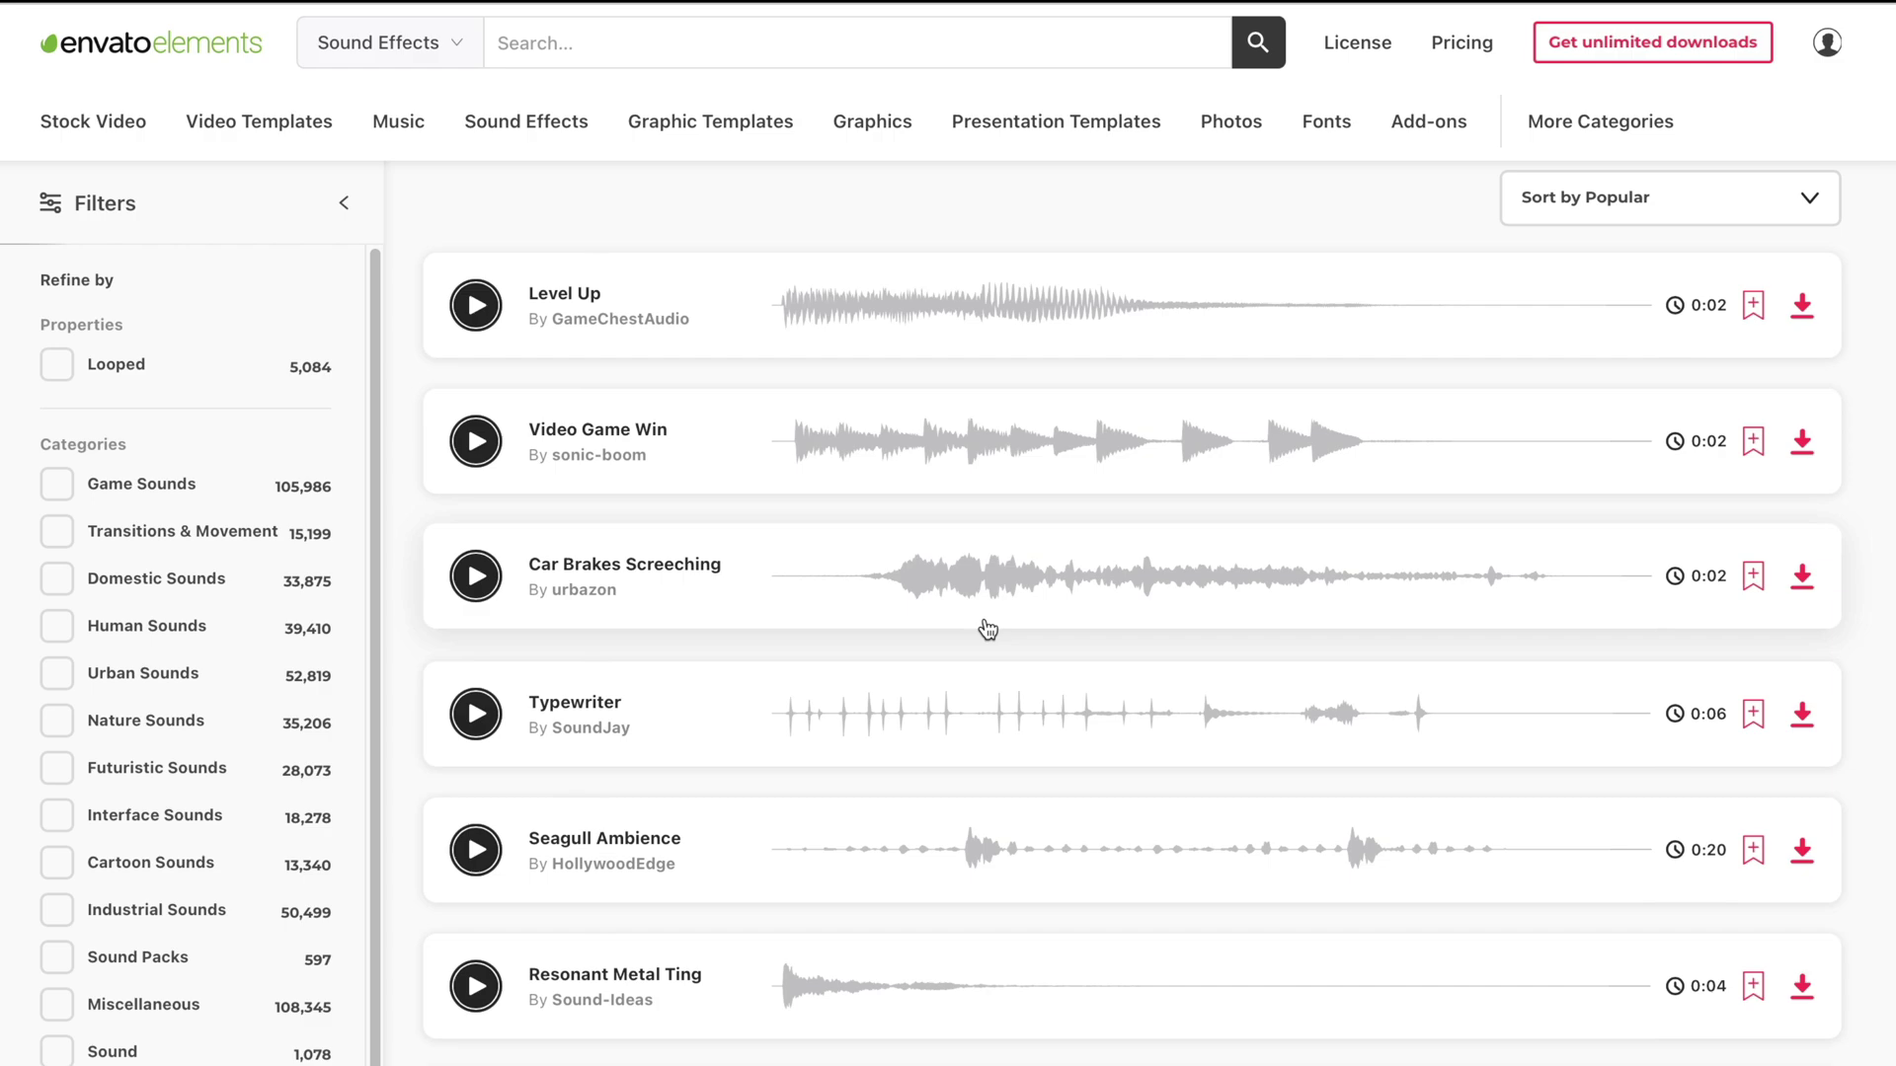
{"action": "scroll", "coordinate": [988, 629], "scroll_direction": "up", "scroll_amount": 3}
{"action": "scroll", "coordinate": [1228, 820], "scroll_direction": "down", "scroll_amount": 9}
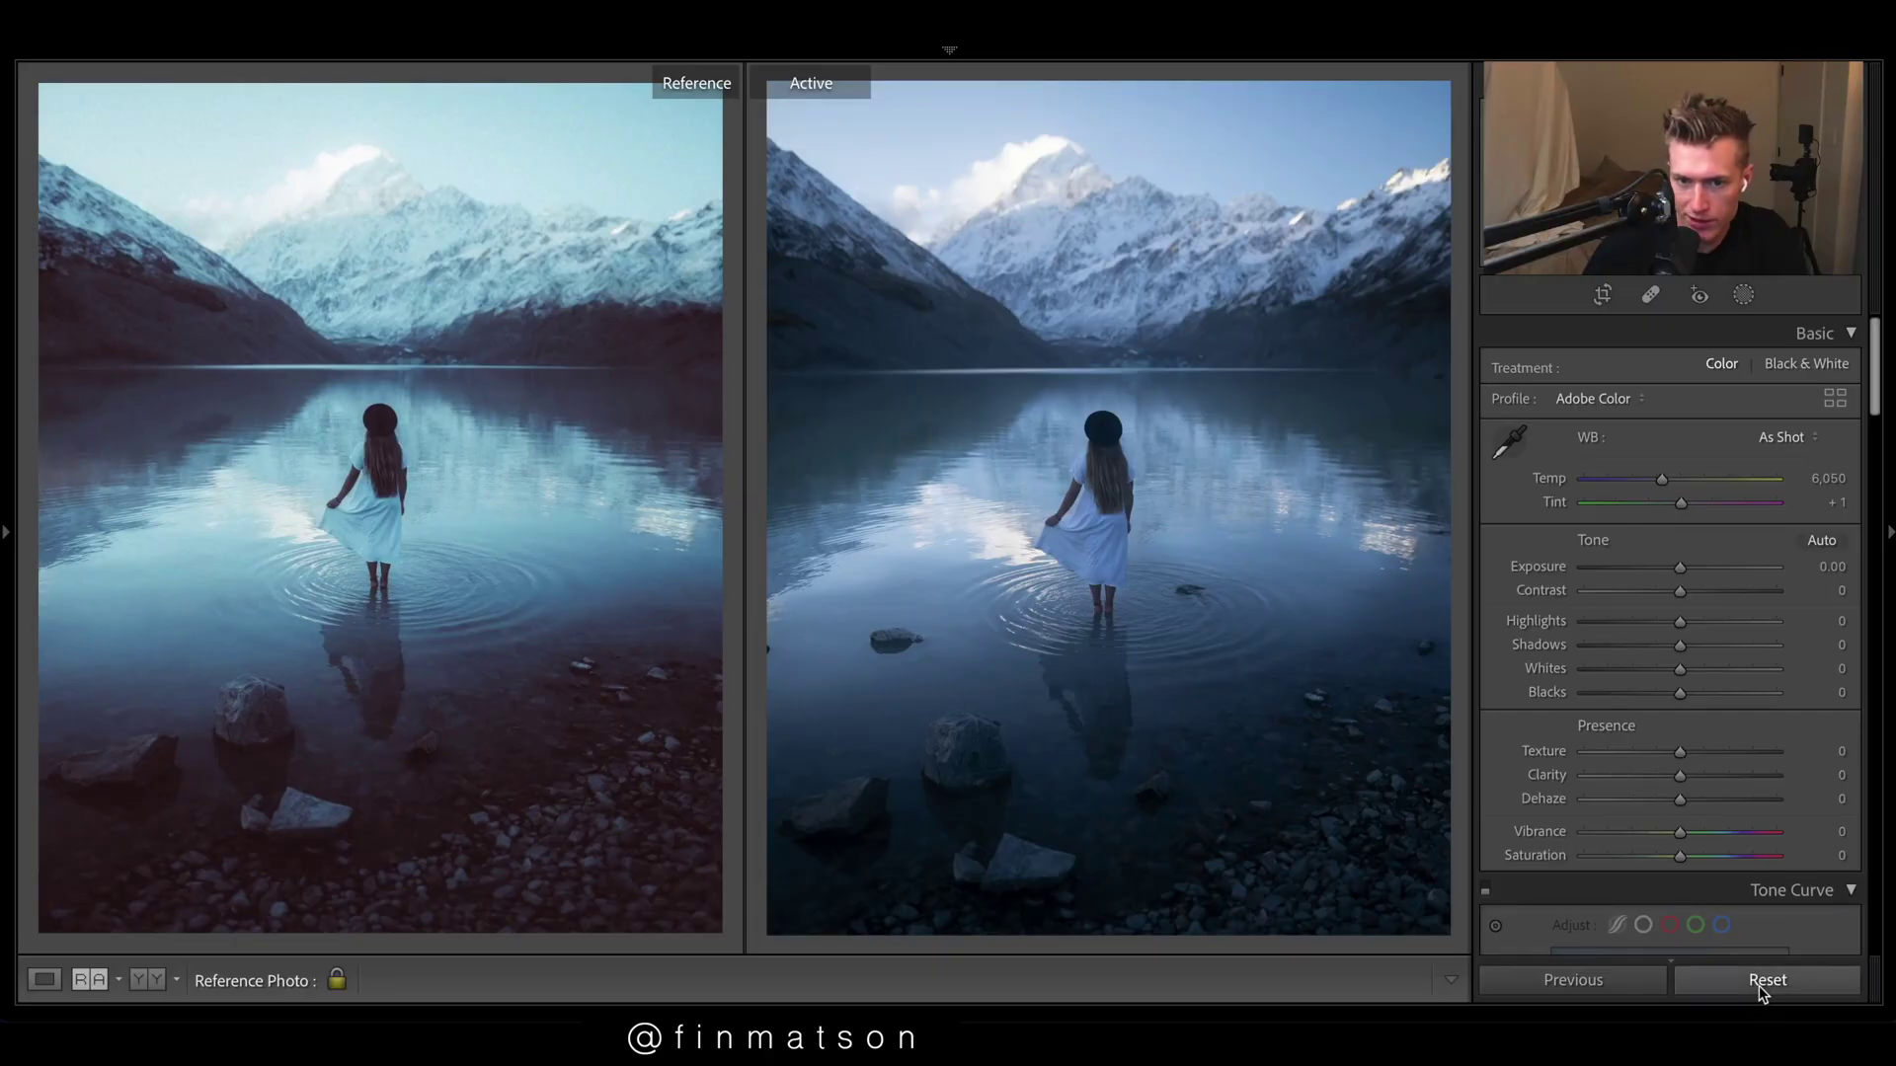
Step: Reset all edits on the lake photo so every Basic slider returns to zero
{"action": "left_click", "coordinate": [1761, 982]}
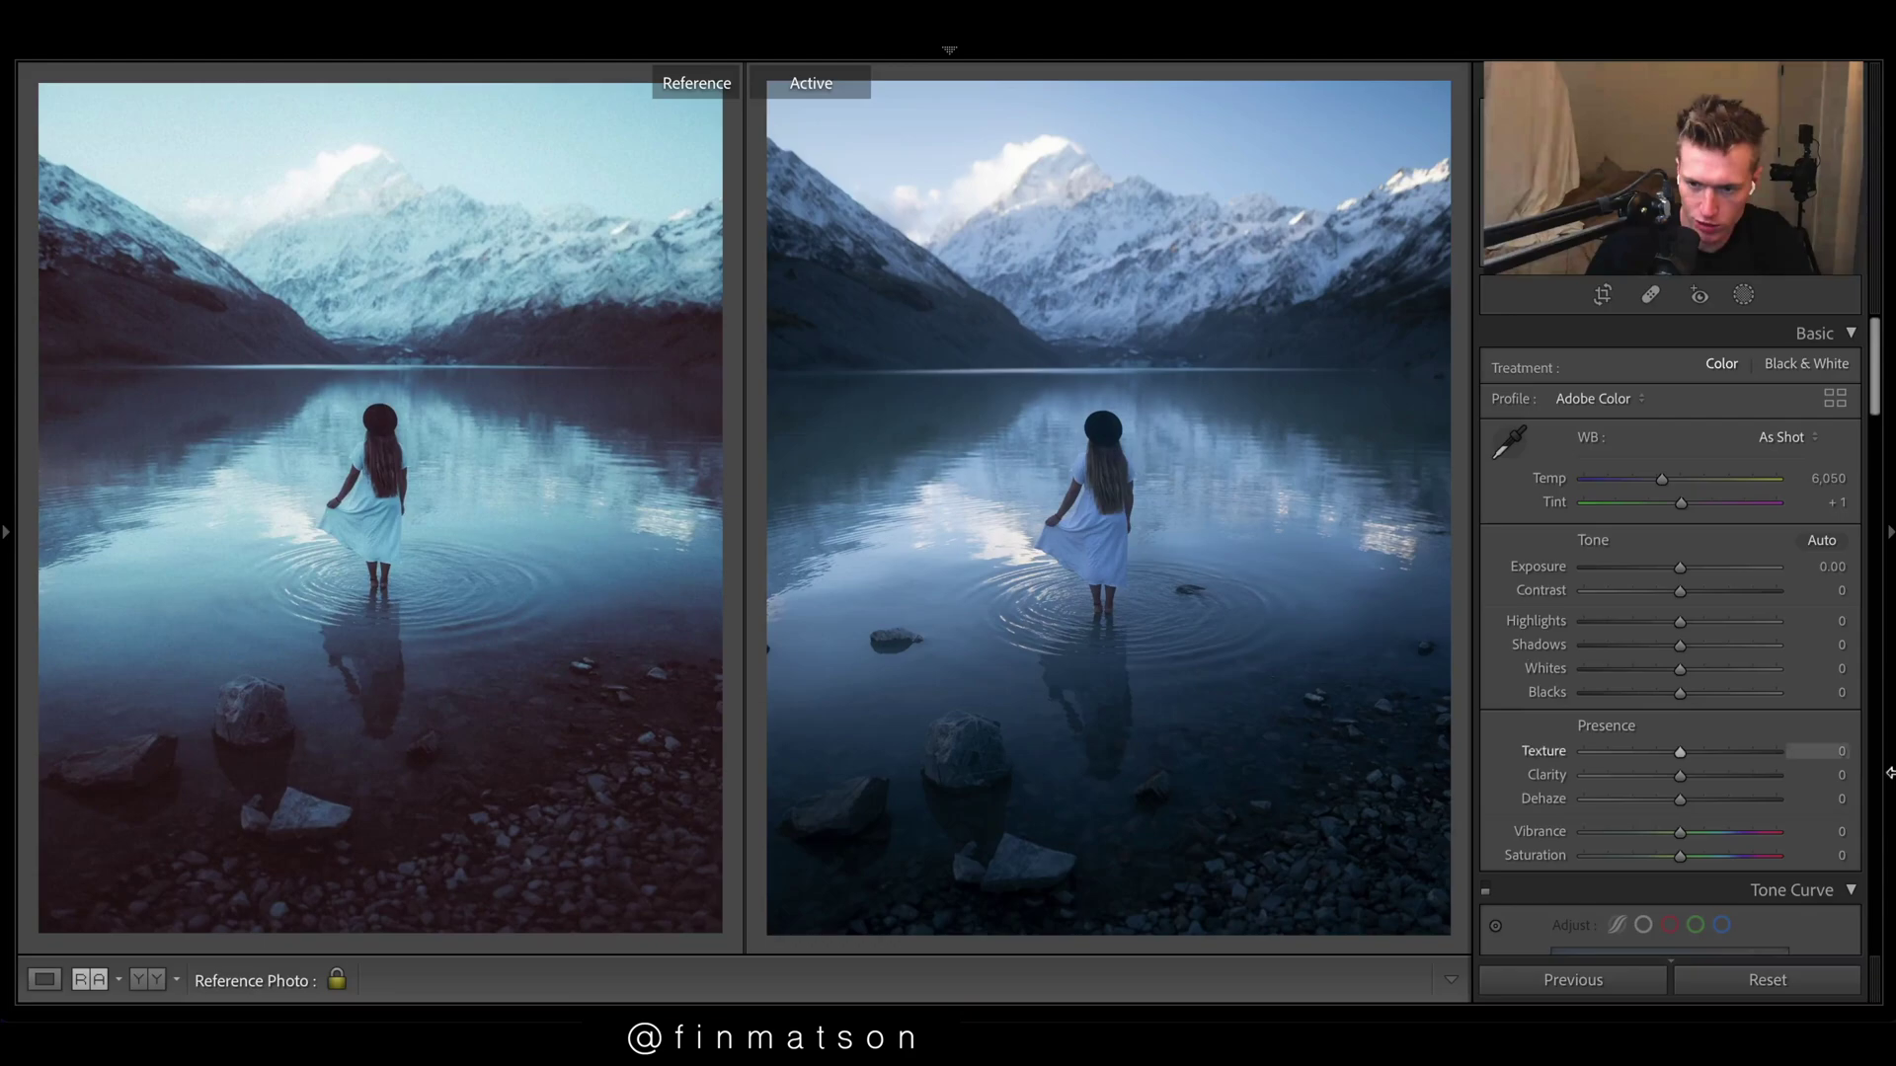
{"action": "scroll", "coordinate": [1723, 855], "scroll_direction": "down", "scroll_amount": 6}
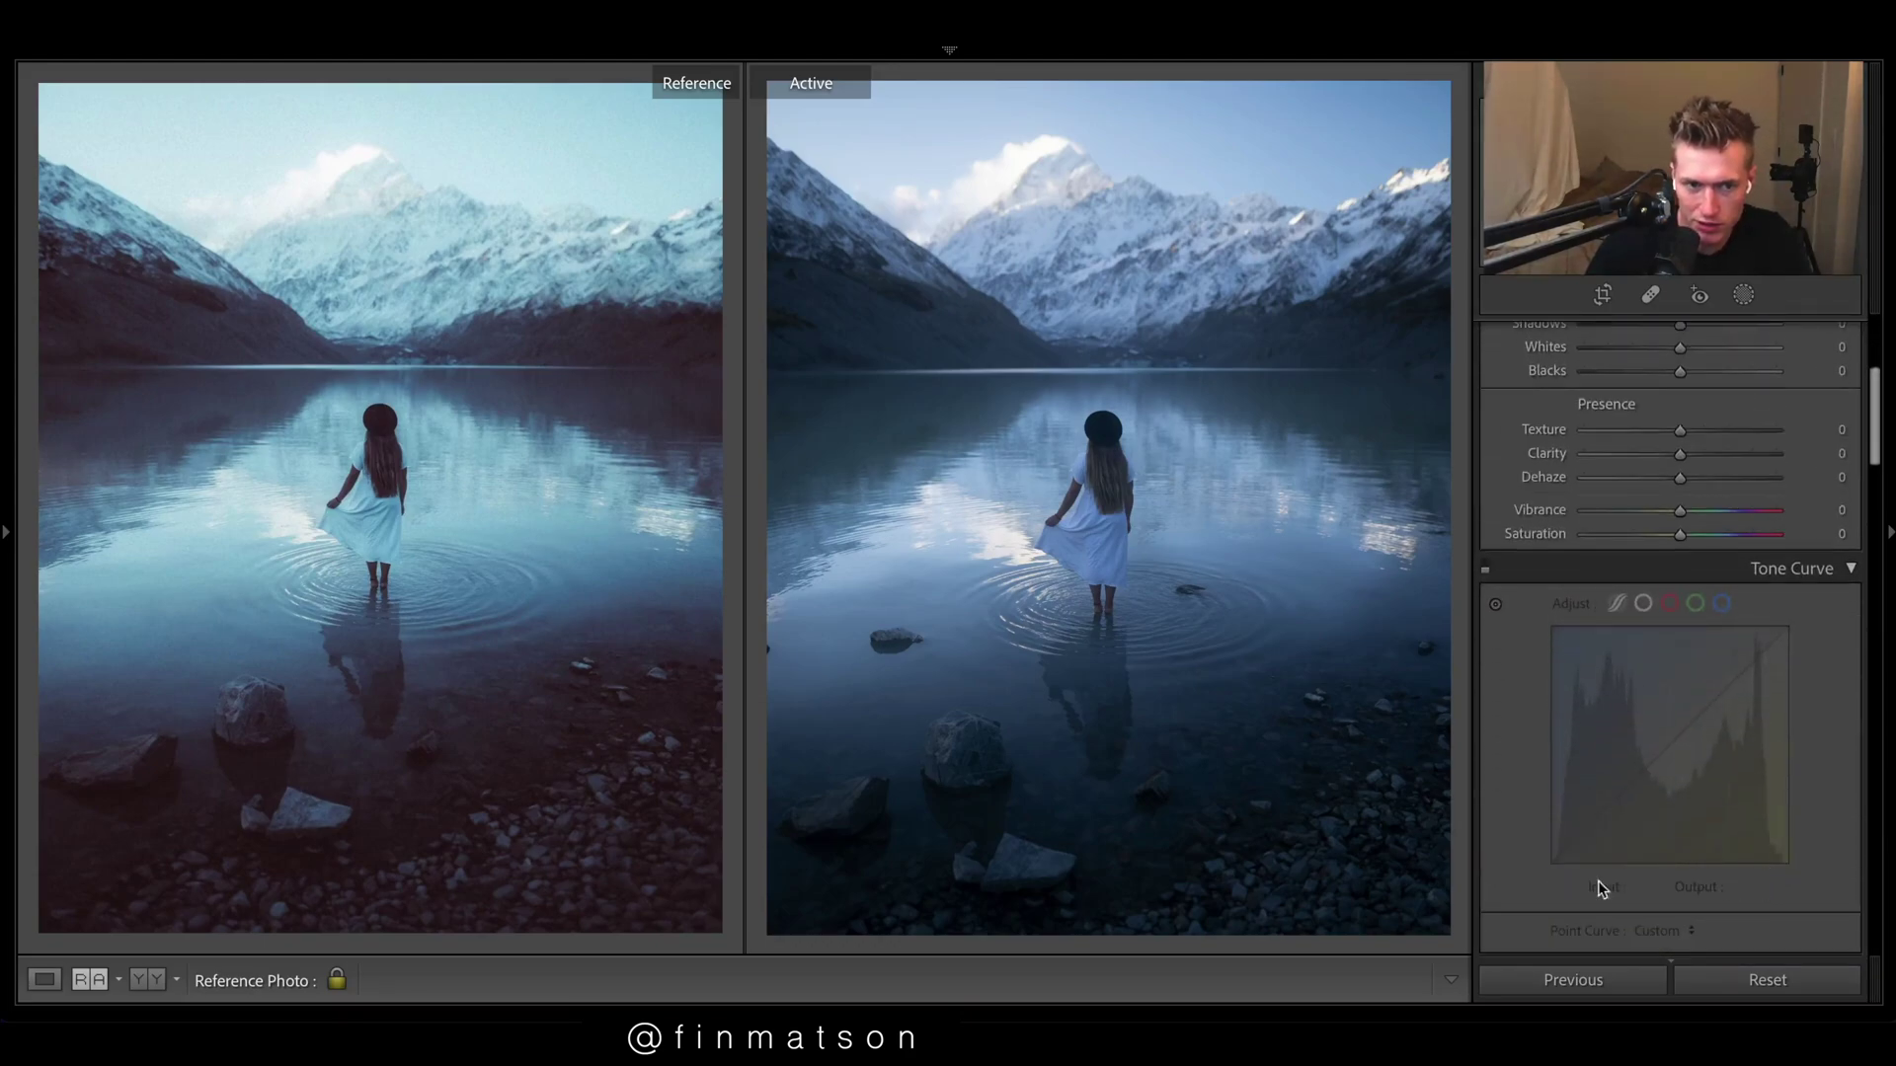
Step: Turn on the custom tone curve and shape it to lift shadows and soften contrast
{"action": "left_click", "coordinate": [1491, 602]}
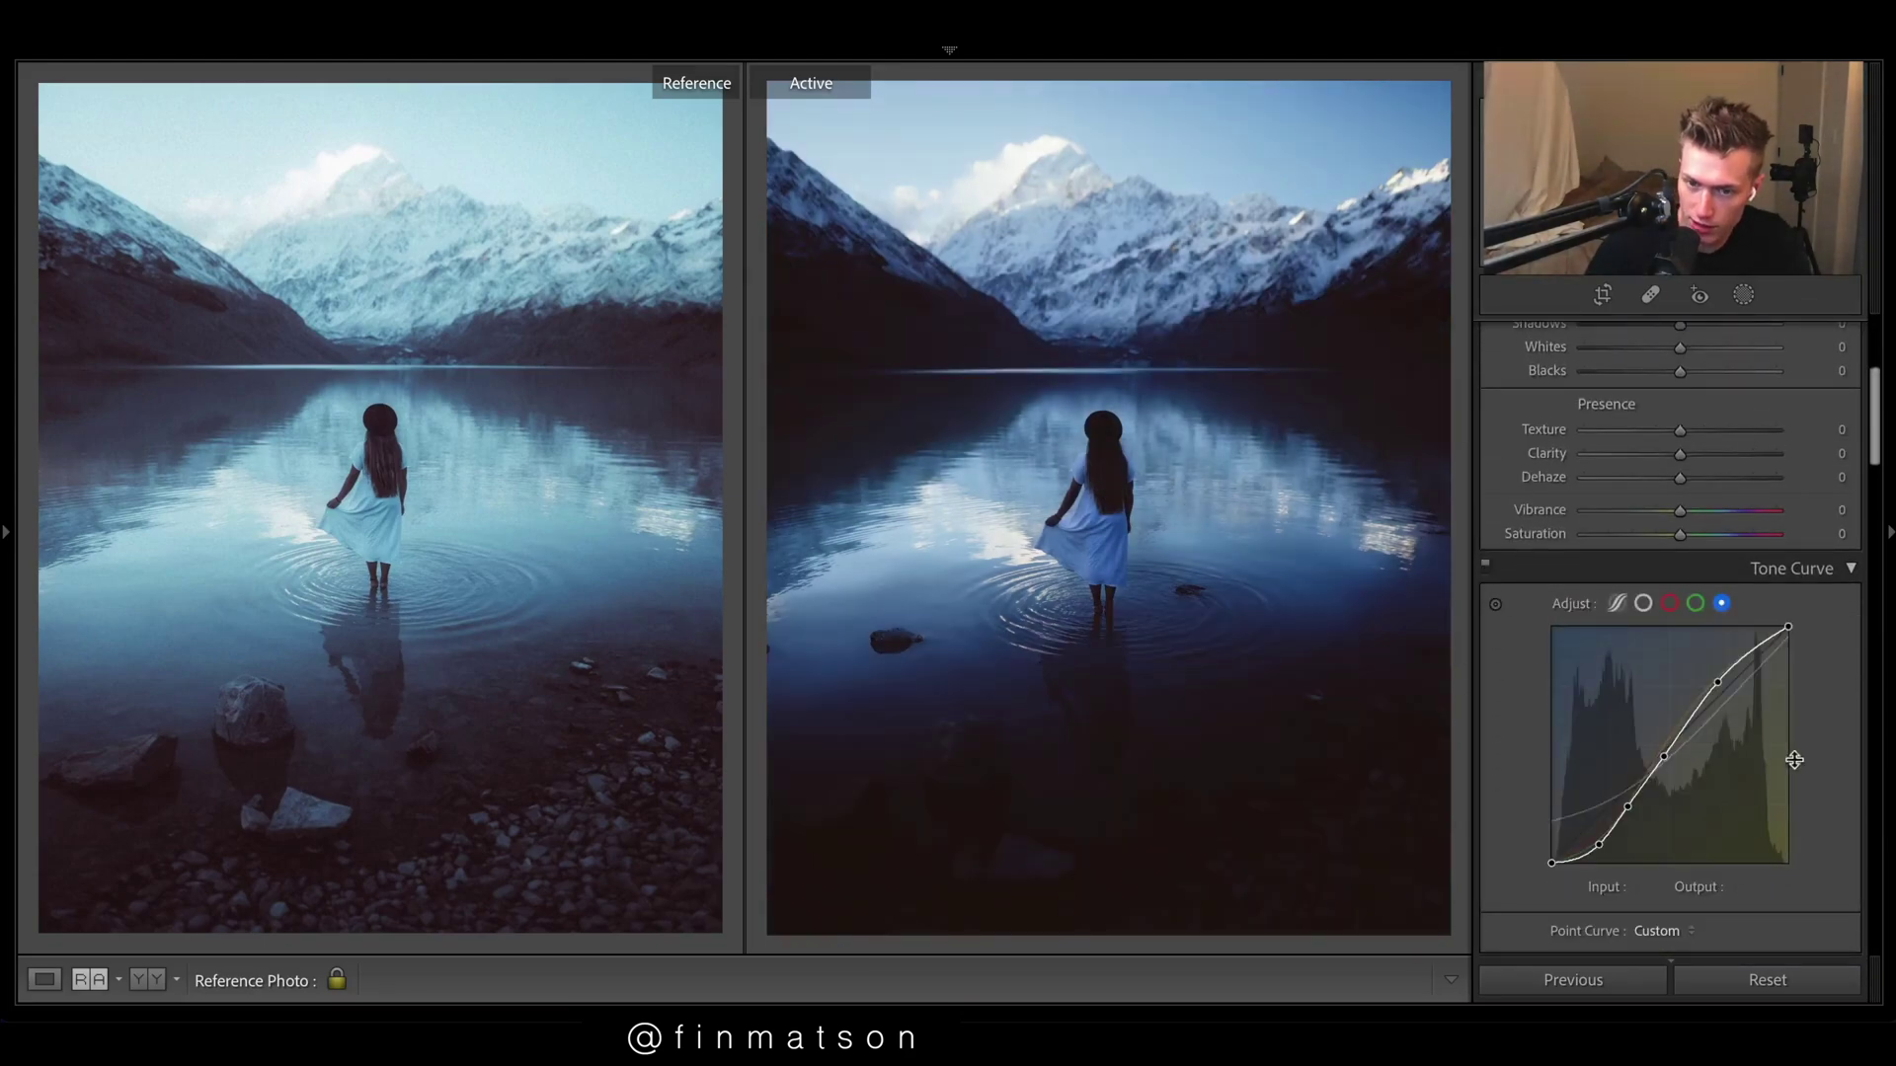
{"action": "scroll", "coordinate": [1767, 755], "scroll_direction": "up", "scroll_amount": 4}
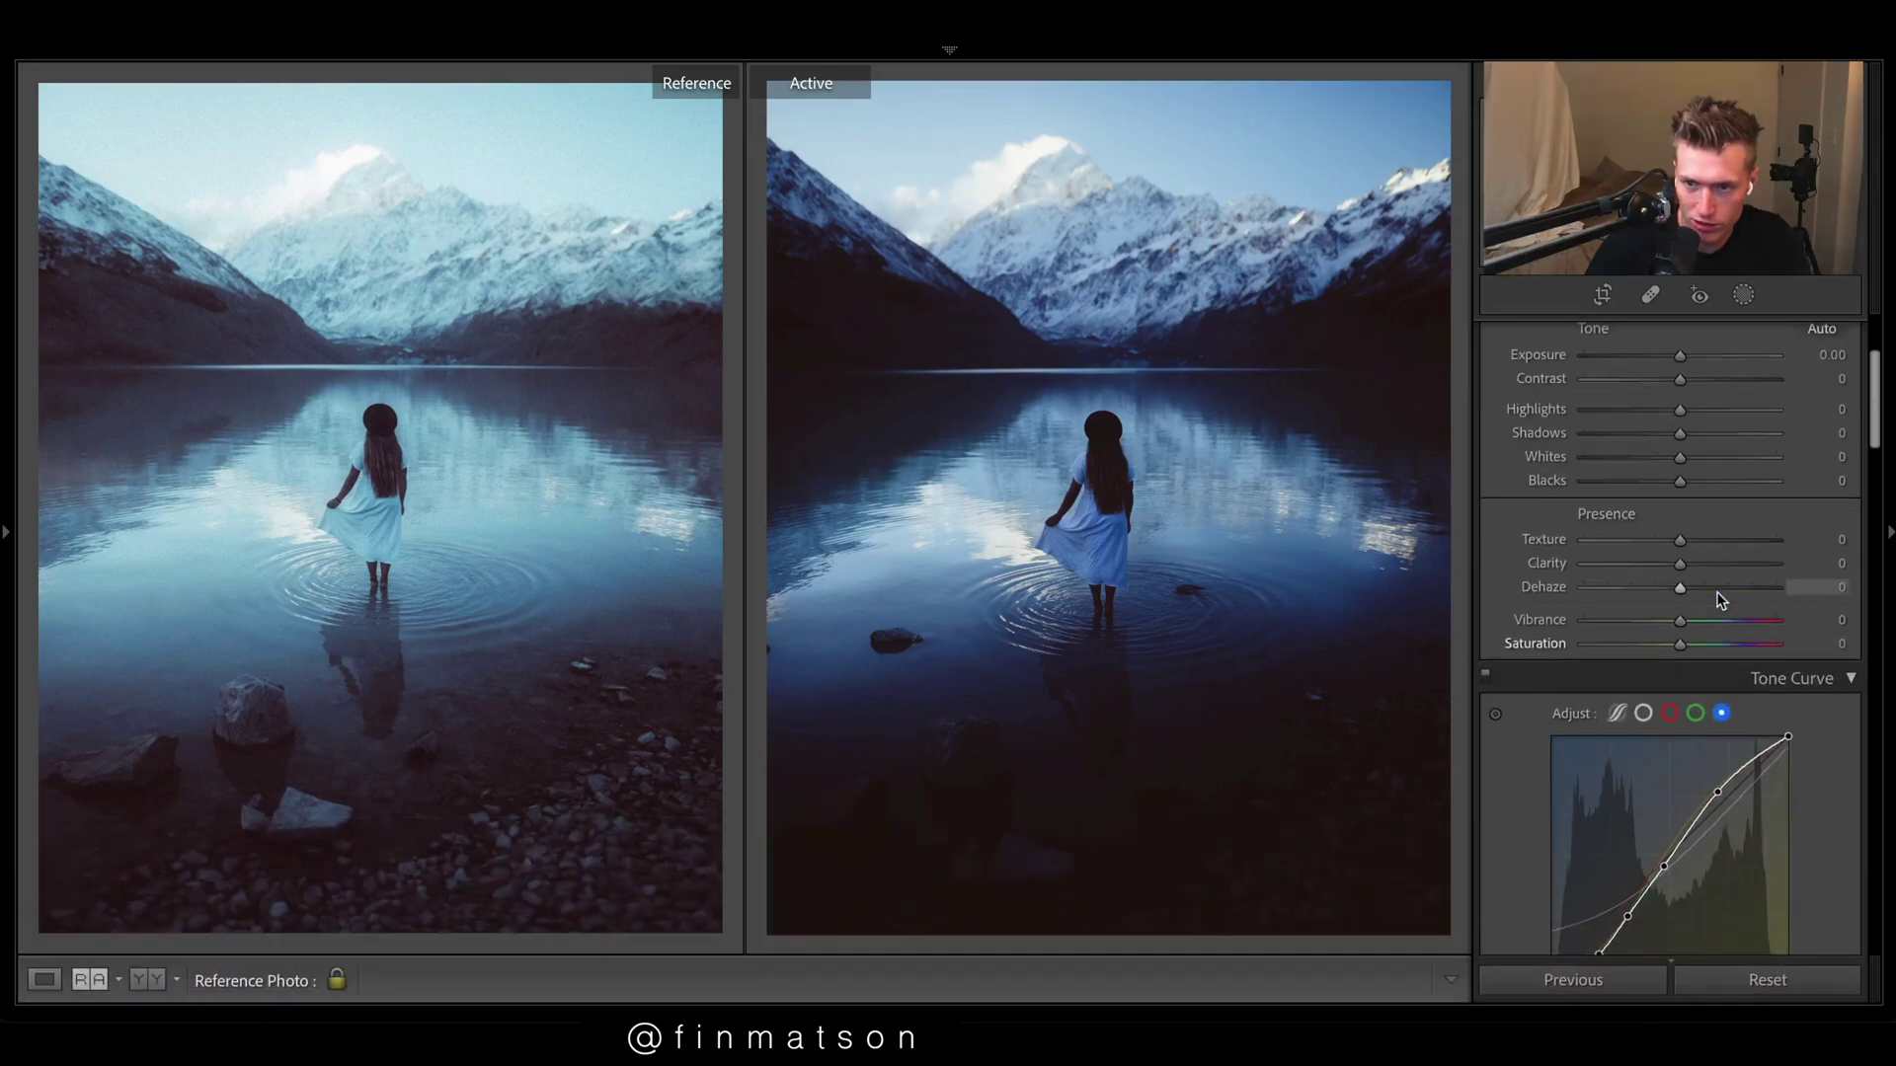
{"action": "scroll", "coordinate": [1767, 755], "scroll_direction": "down", "scroll_amount": 3}
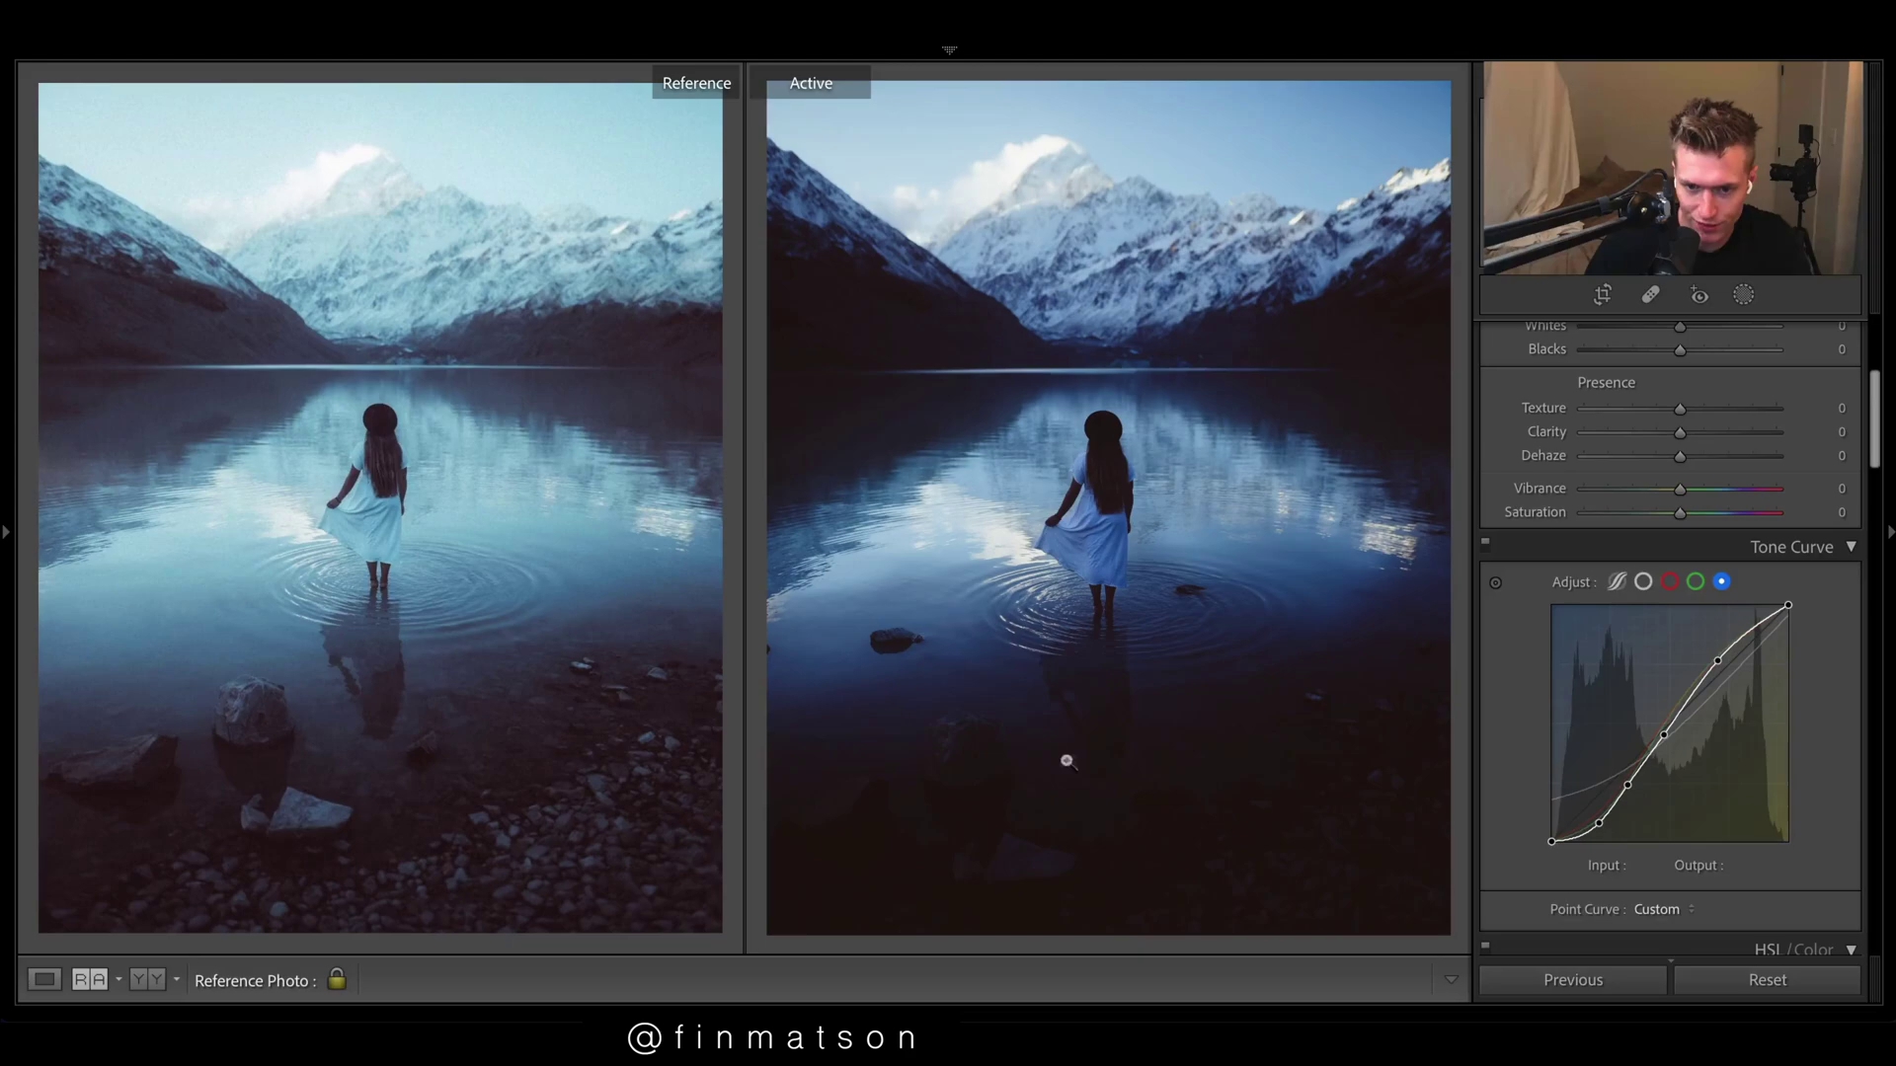
{"action": "scroll", "coordinate": [1721, 591], "scroll_direction": "up", "scroll_amount": 4}
{"action": "left_click_drag", "start_coordinate": [1613, 533], "coordinate": [1744, 572]}
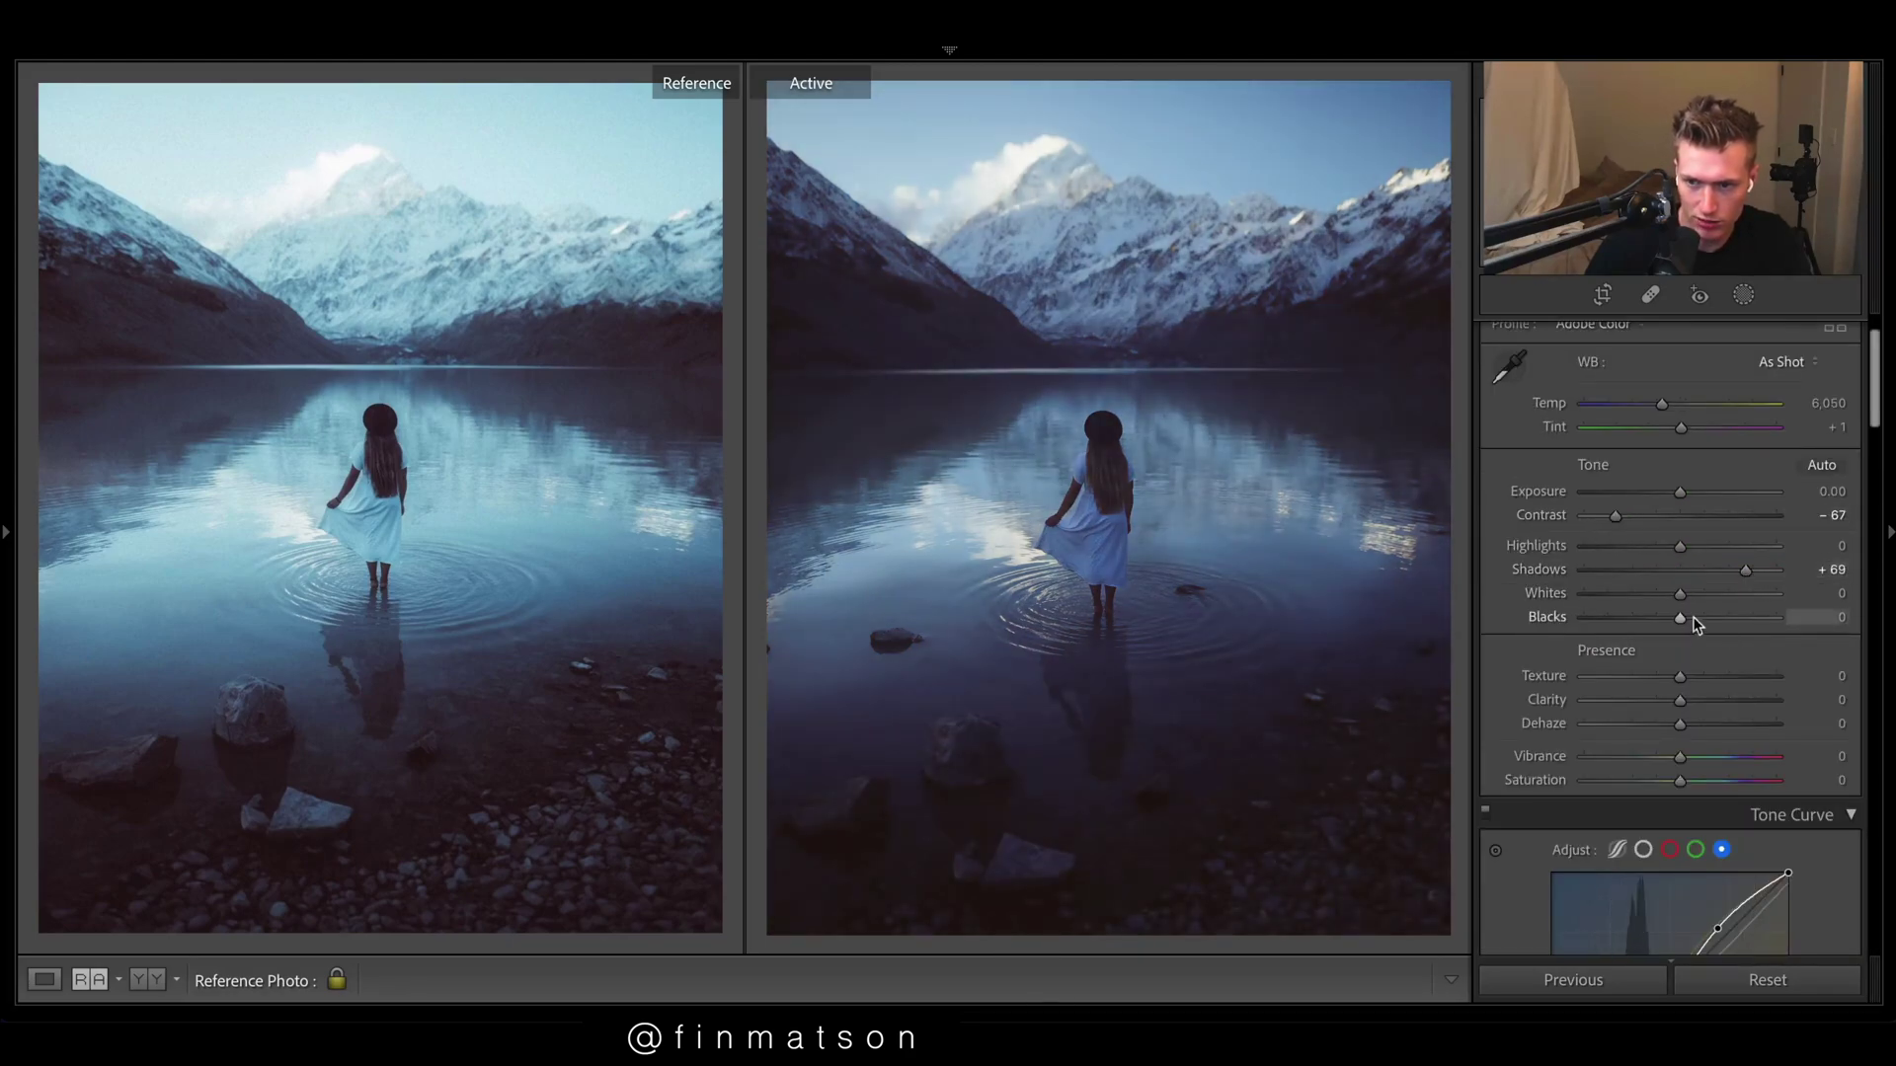
{"action": "left_click_drag", "start_coordinate": [1678, 494], "coordinate": [1683, 505]}
{"action": "scroll", "coordinate": [1696, 613], "scroll_direction": "down", "scroll_amount": 5}
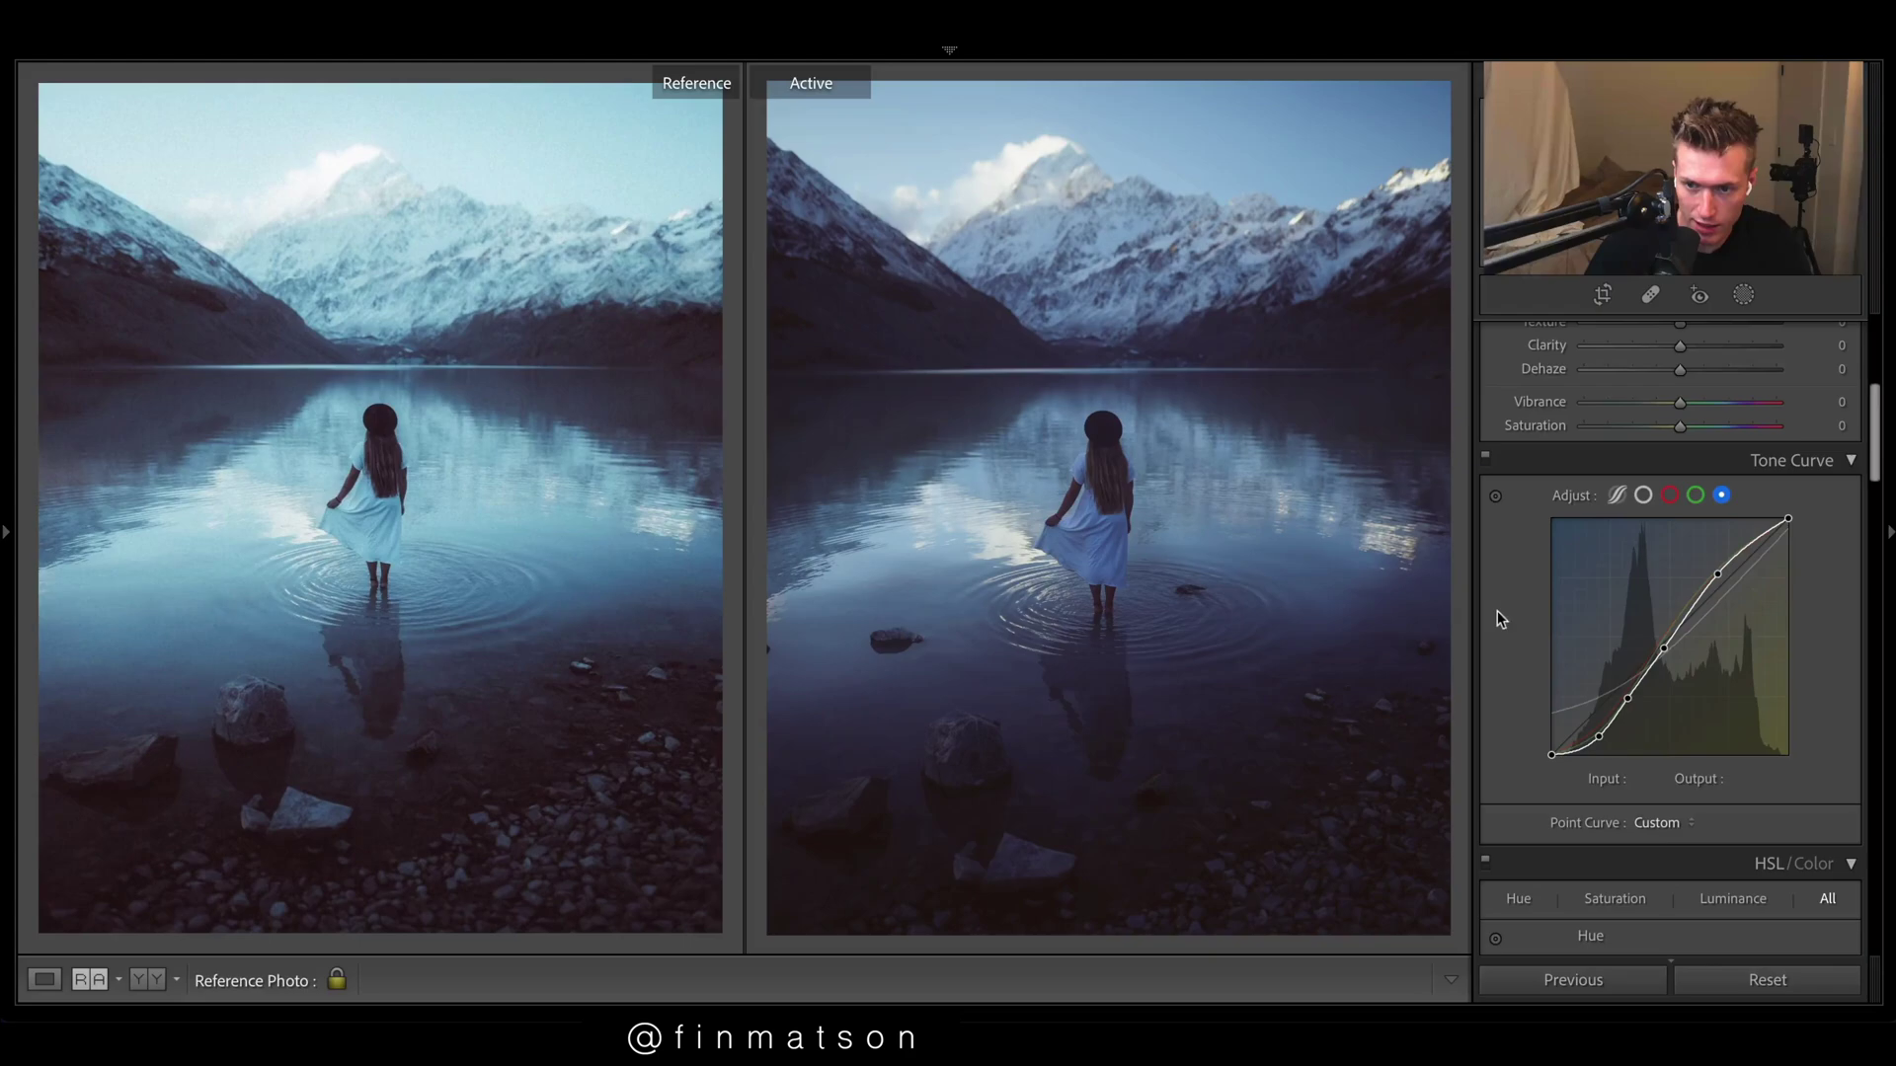
Step: Toggle the tone curve off and on twice to compare its effect
{"action": "left_click", "coordinate": [1485, 456]}
{"action": "left_click", "coordinate": [1485, 456]}
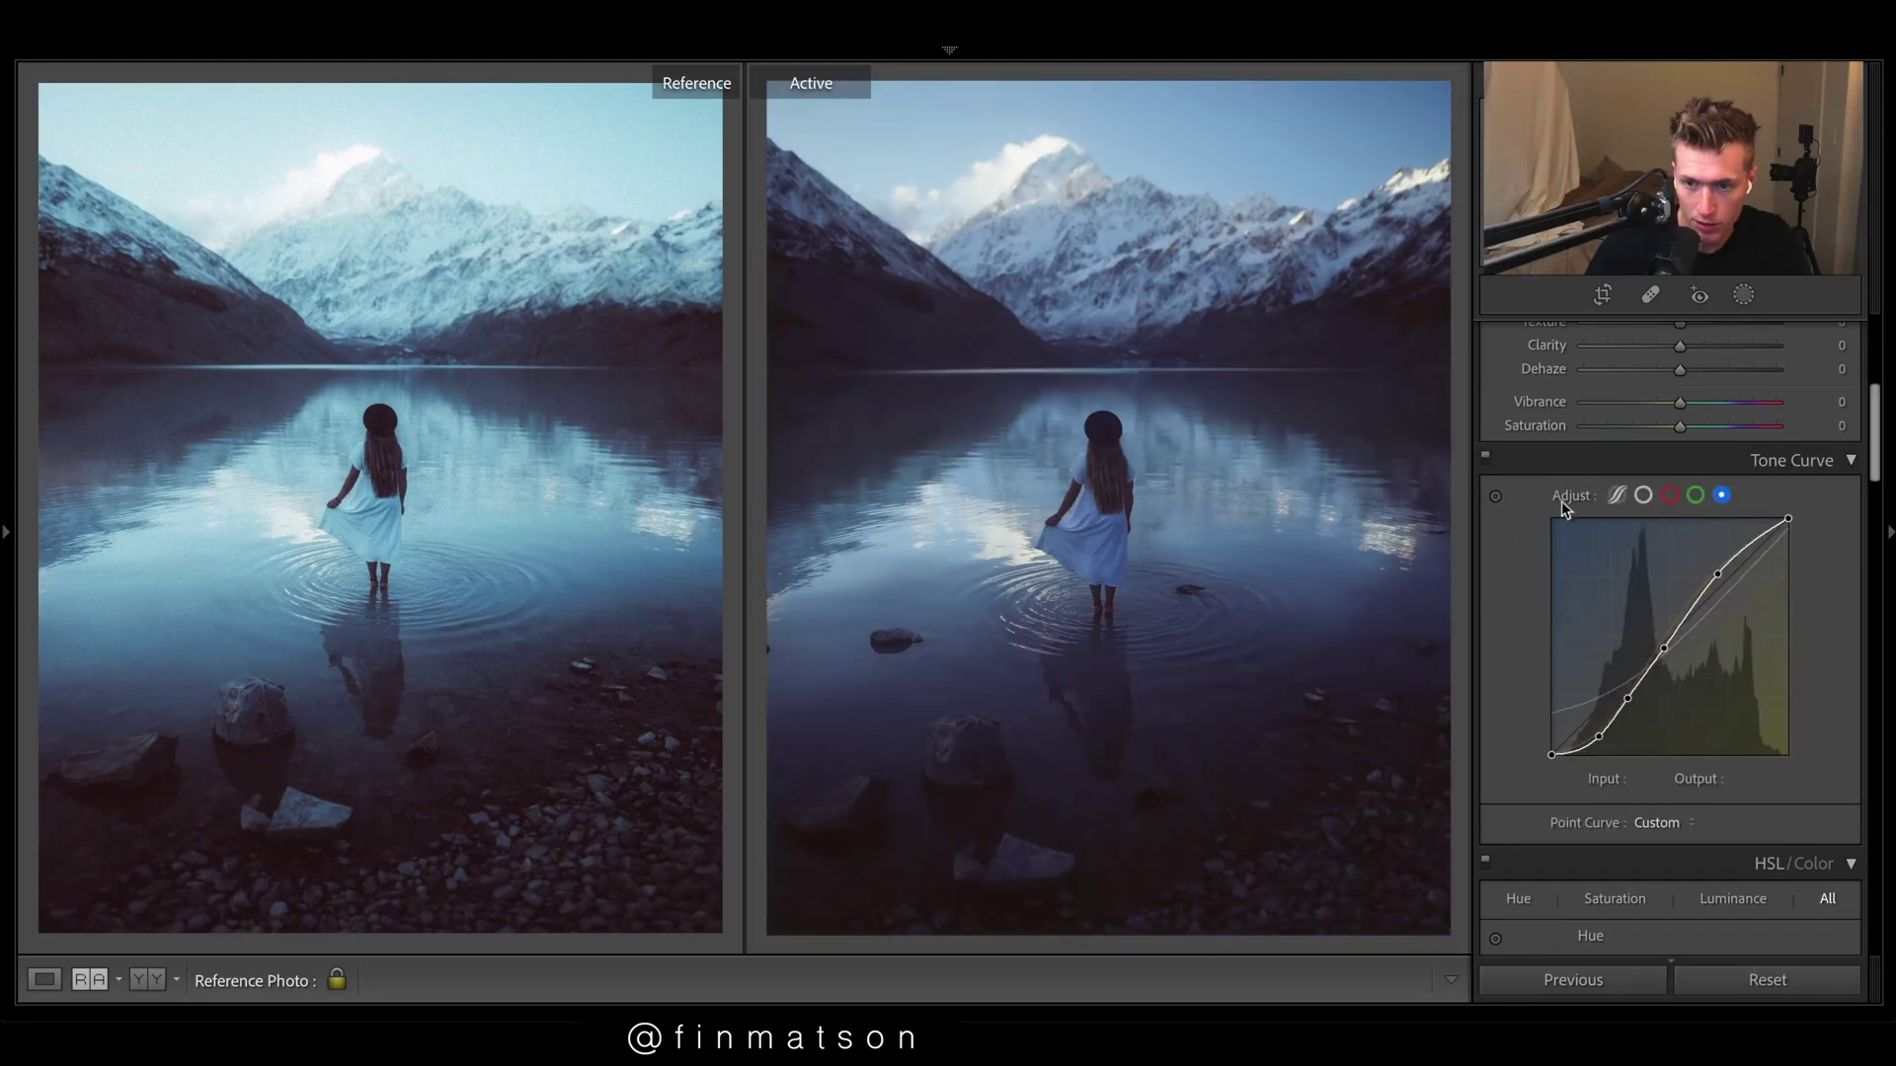
{"action": "left_click", "coordinate": [1481, 464]}
{"action": "left_click", "coordinate": [1481, 464]}
Step: Inspect the Red, Green and Blue channel curves, then reset the RGB channel to a straight line
{"action": "left_click", "coordinate": [1643, 497]}
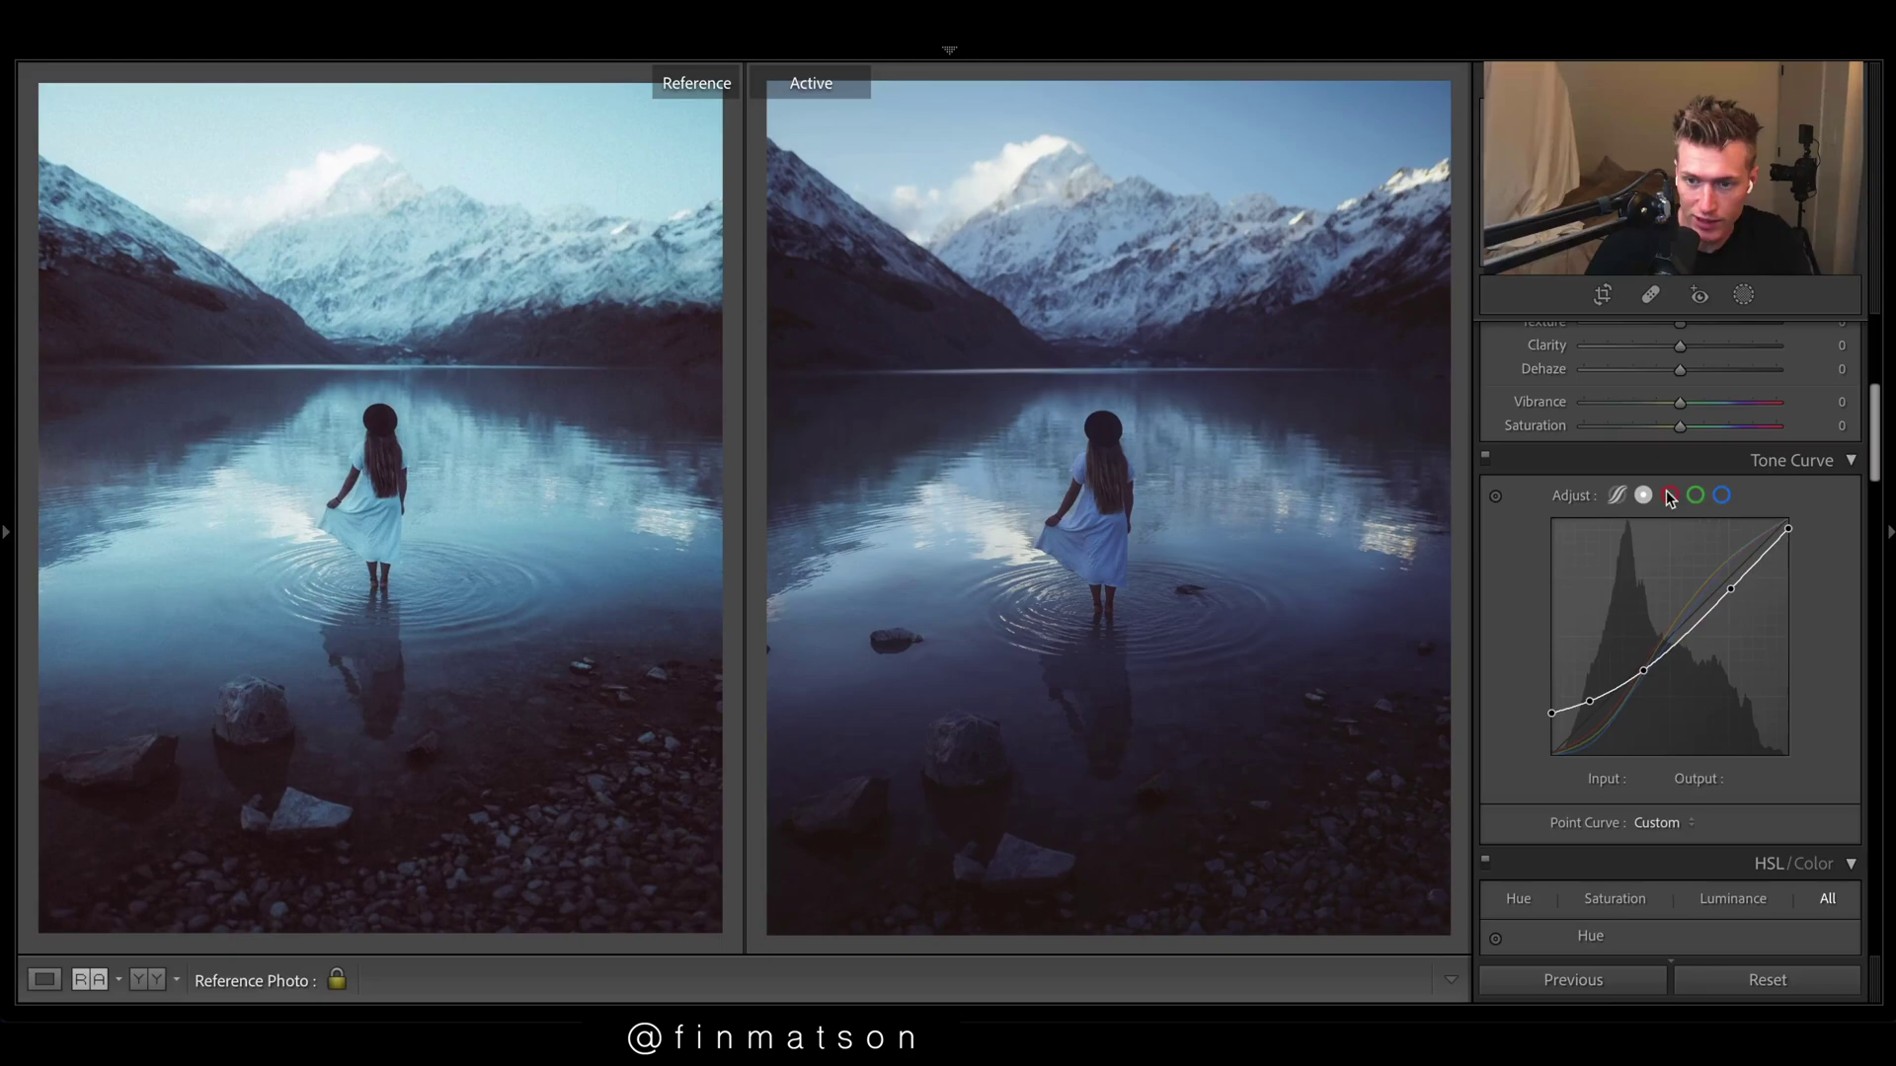
{"action": "left_click", "coordinate": [1668, 496]}
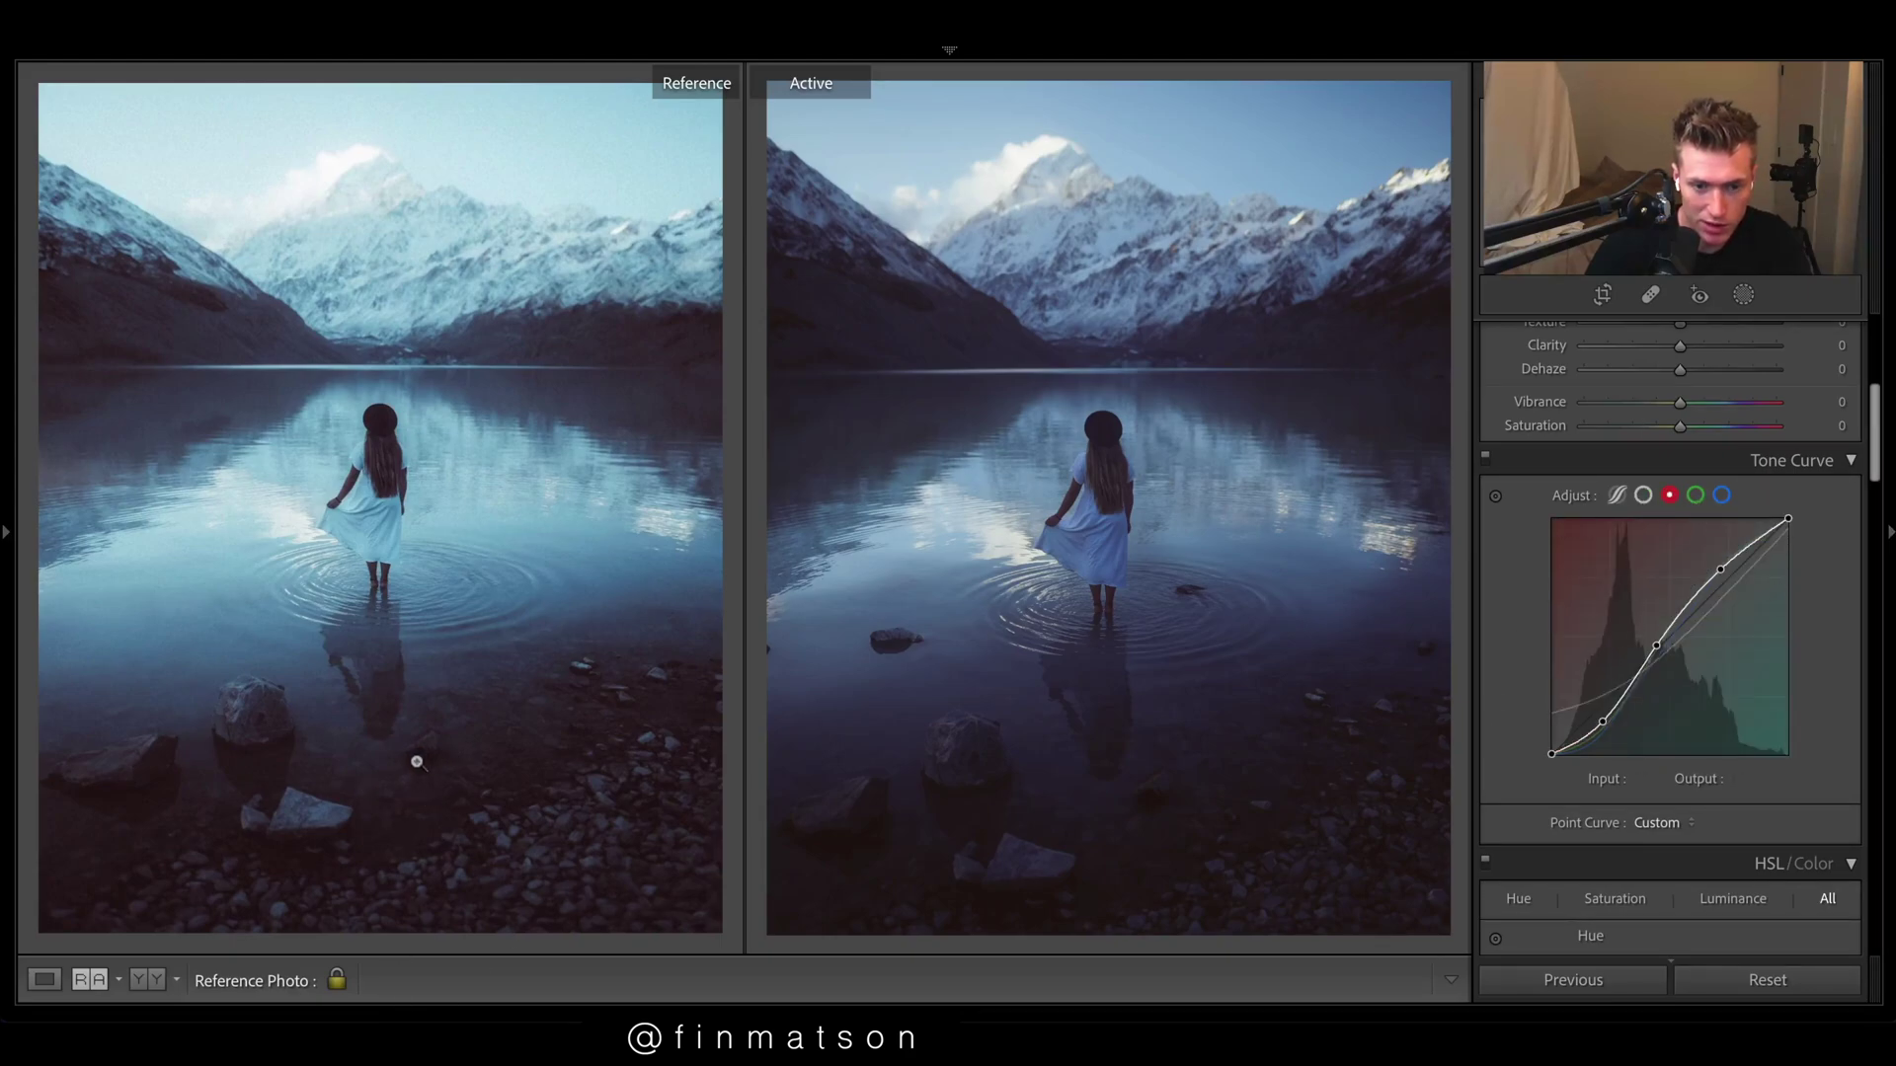
{"action": "left_click", "coordinate": [1695, 495]}
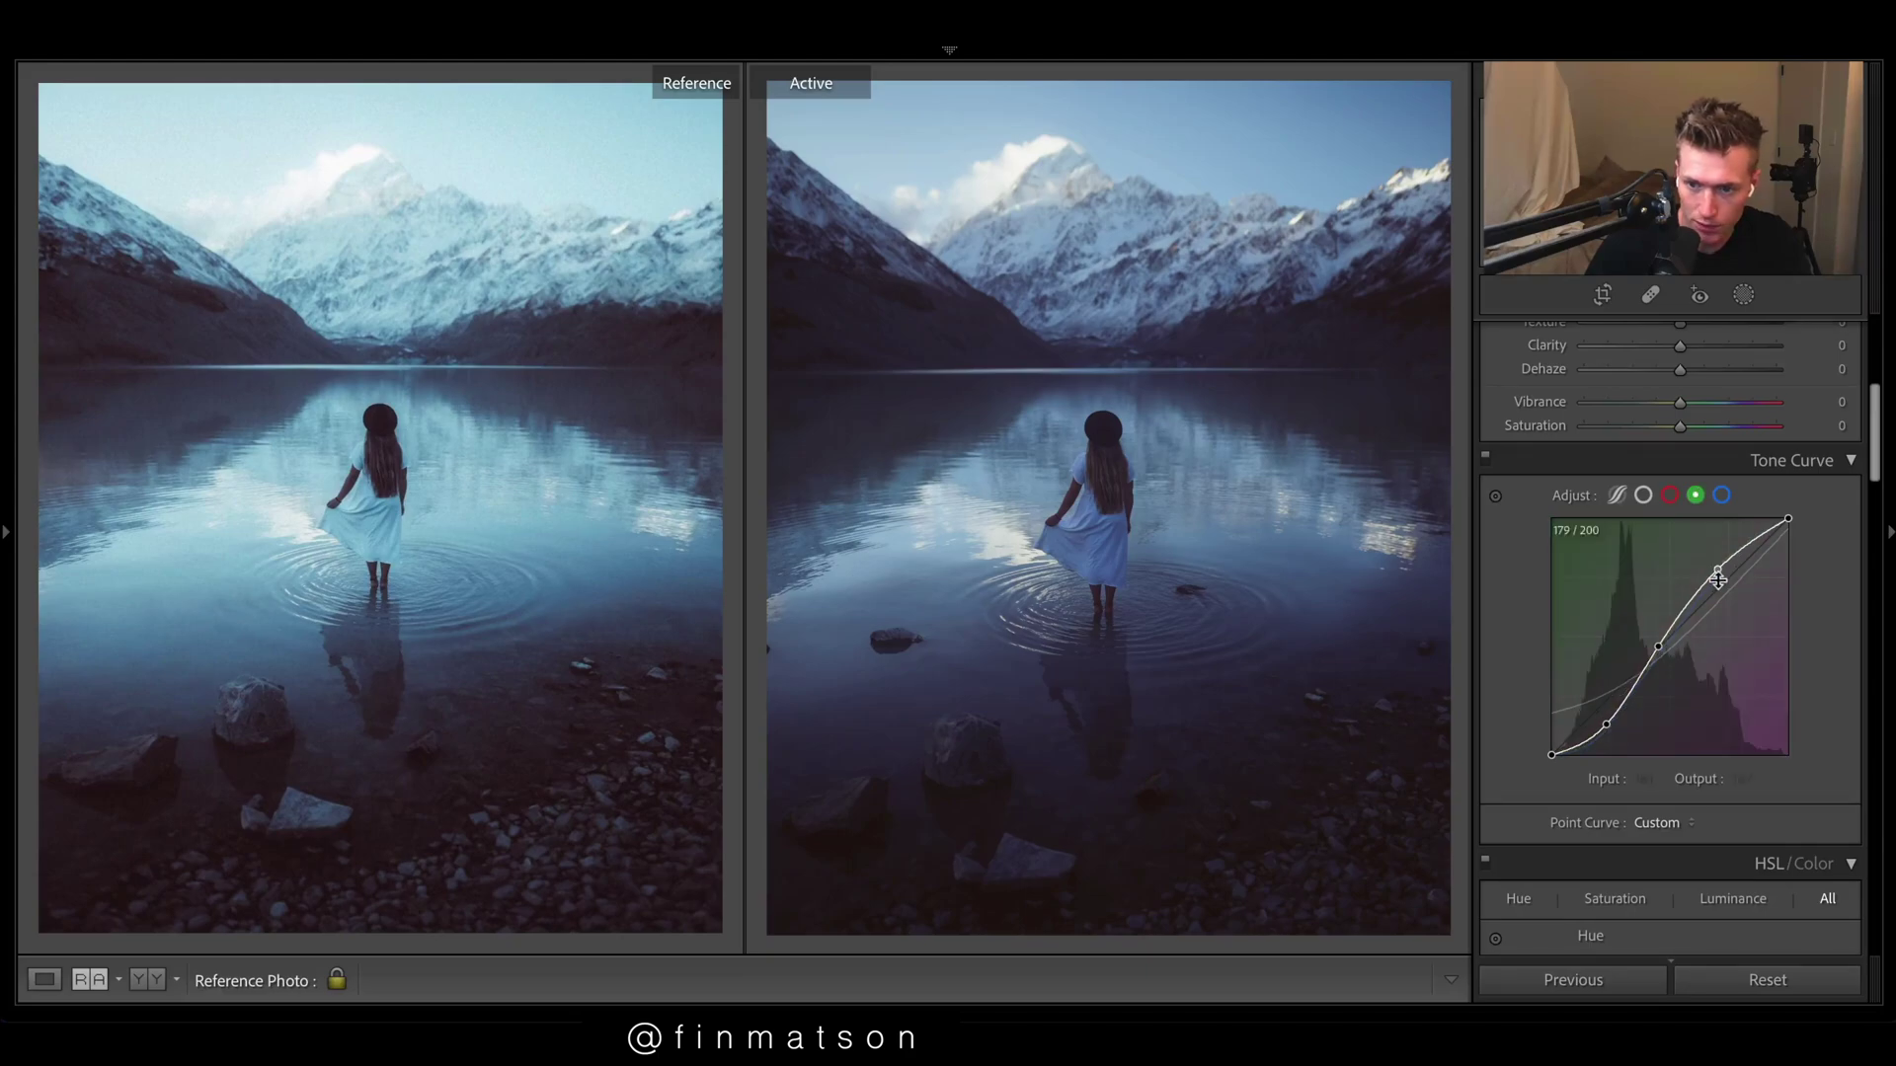
{"action": "left_click", "coordinate": [1721, 495]}
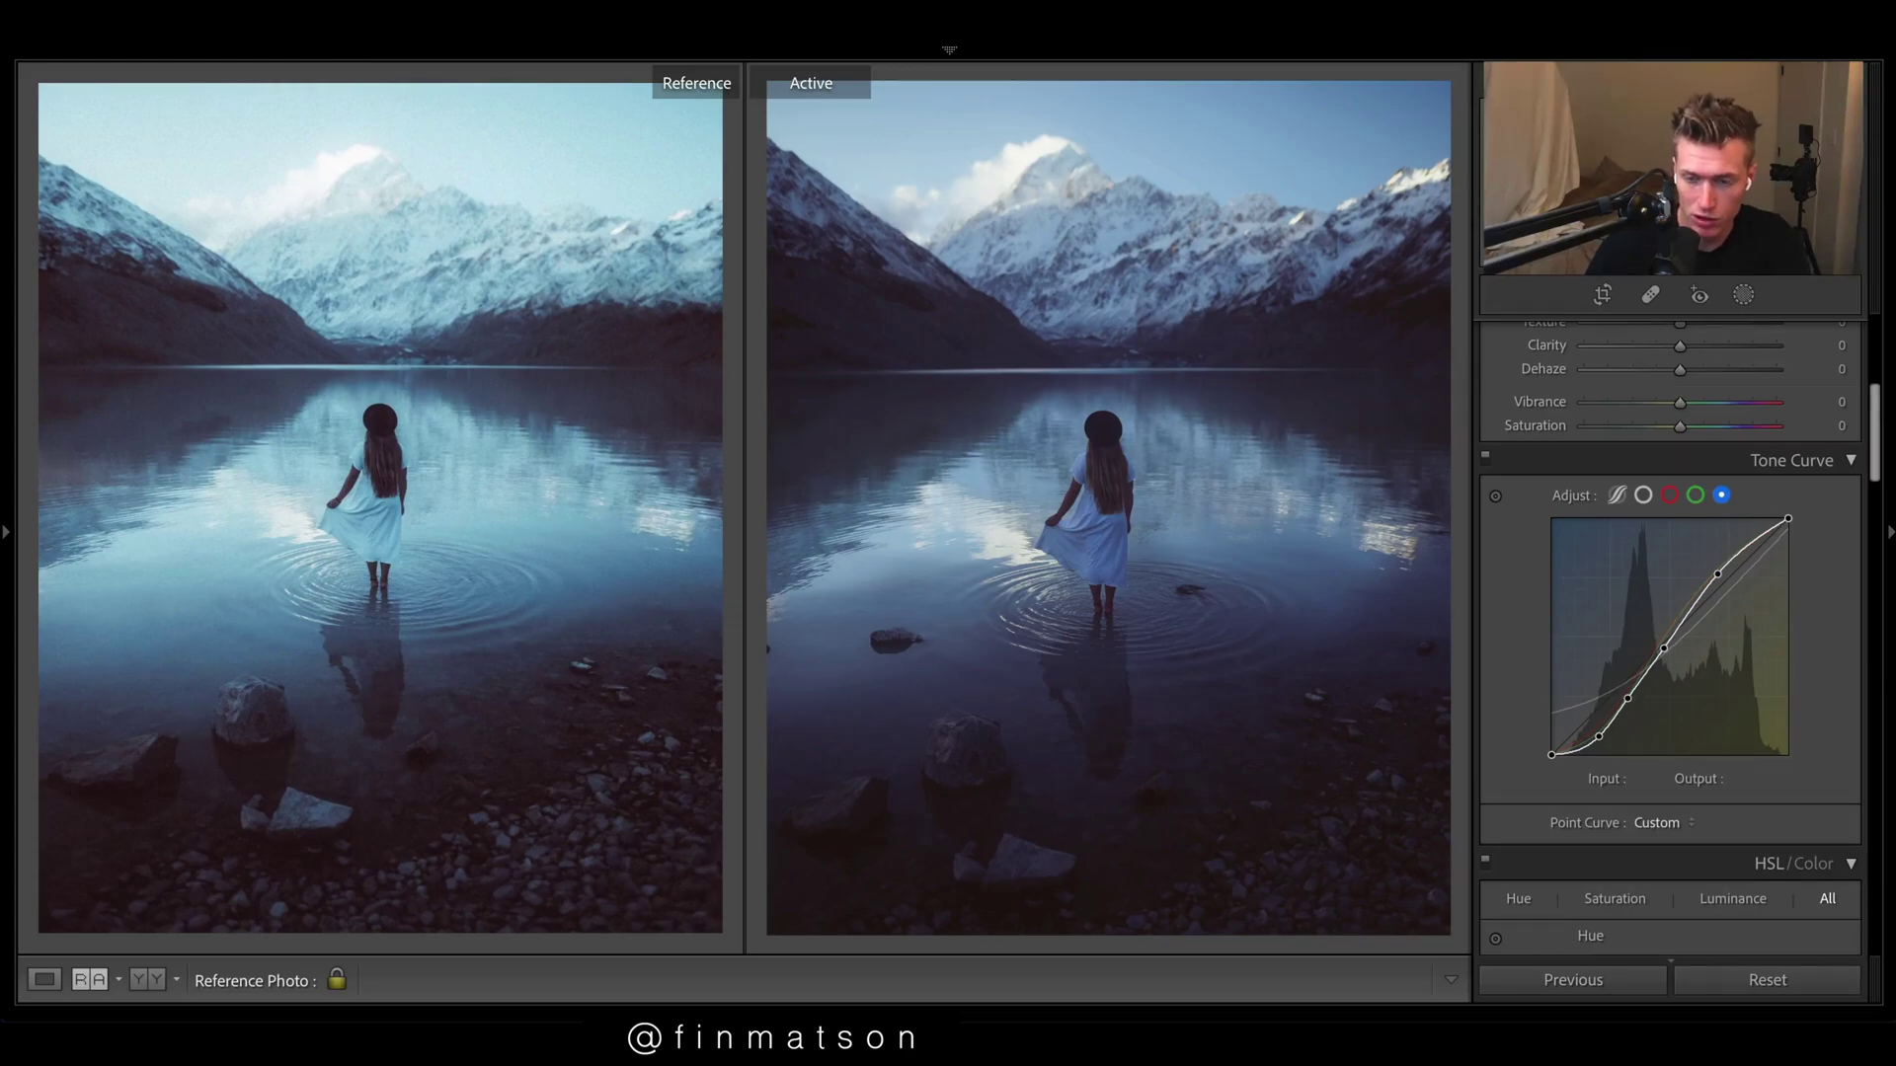
{"action": "left_click", "coordinate": [1688, 498]}
{"action": "left_click", "coordinate": [1669, 496]}
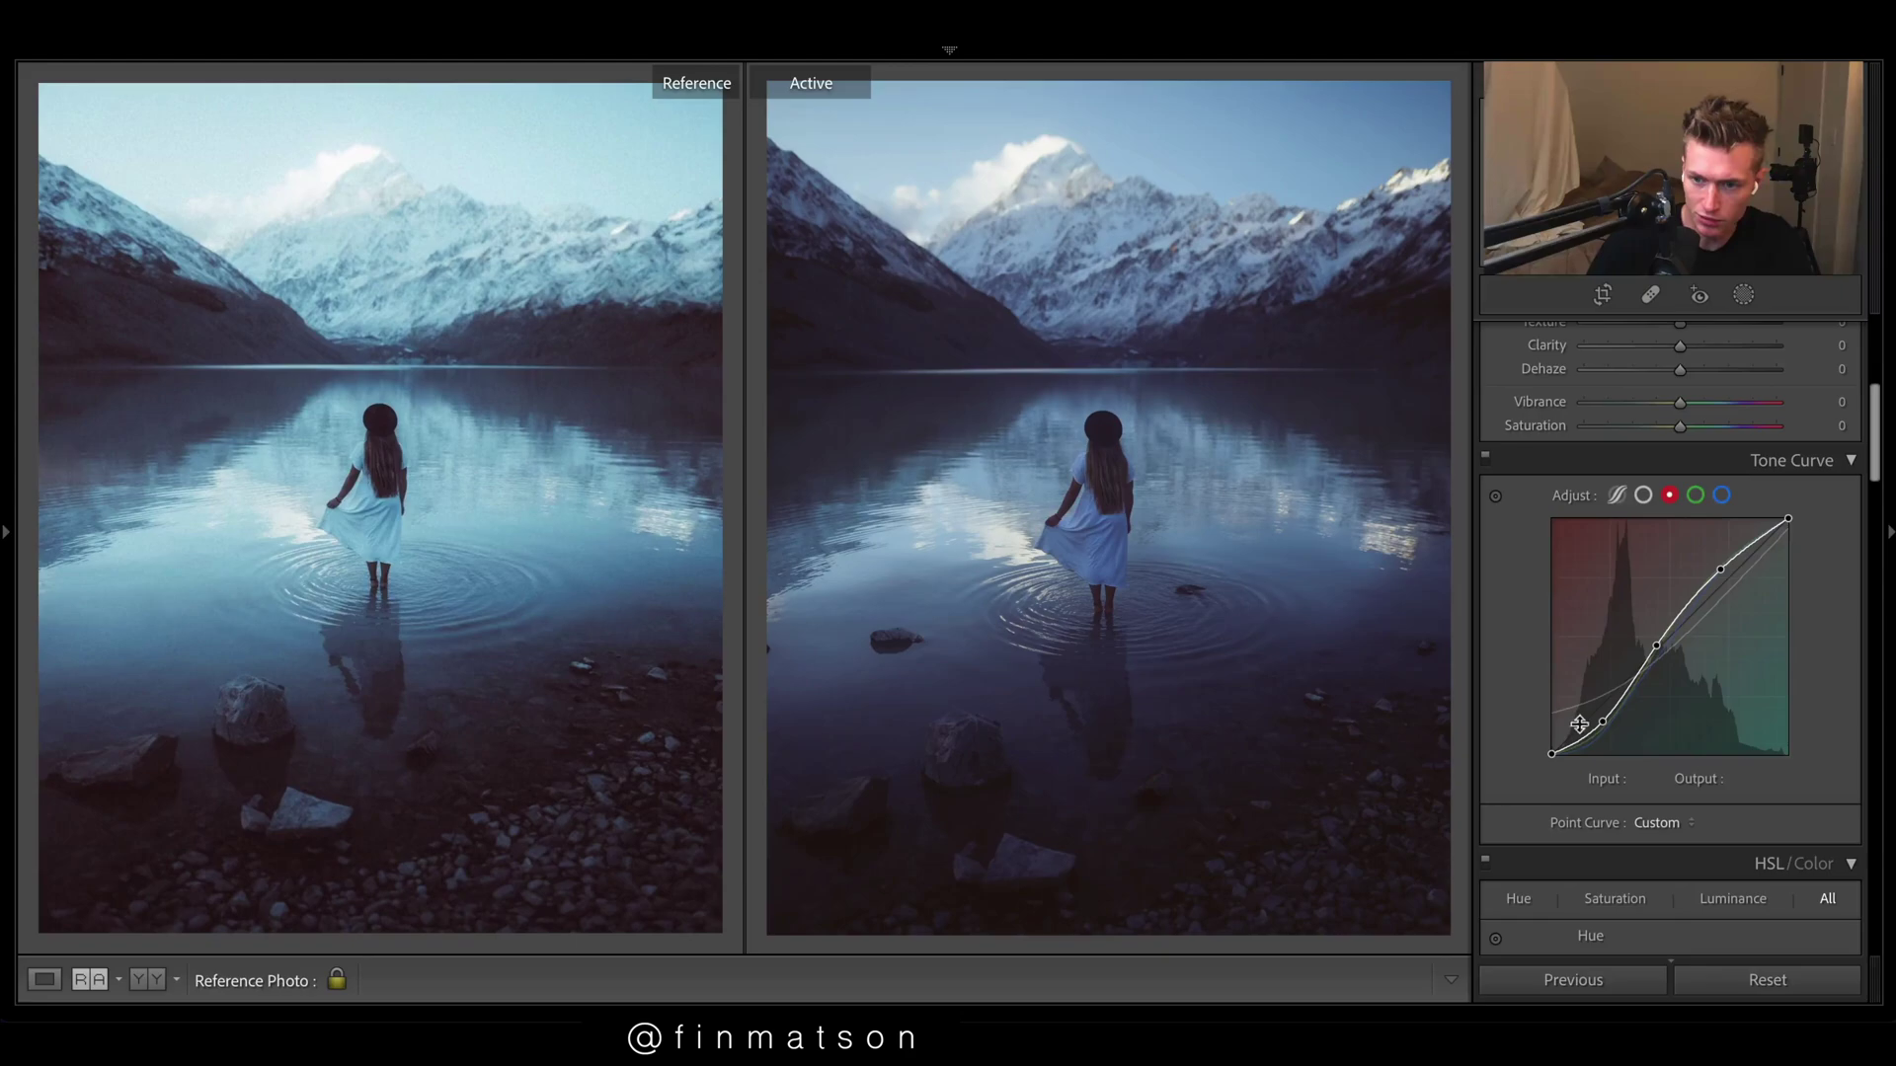
{"action": "left_click", "coordinate": [1643, 495]}
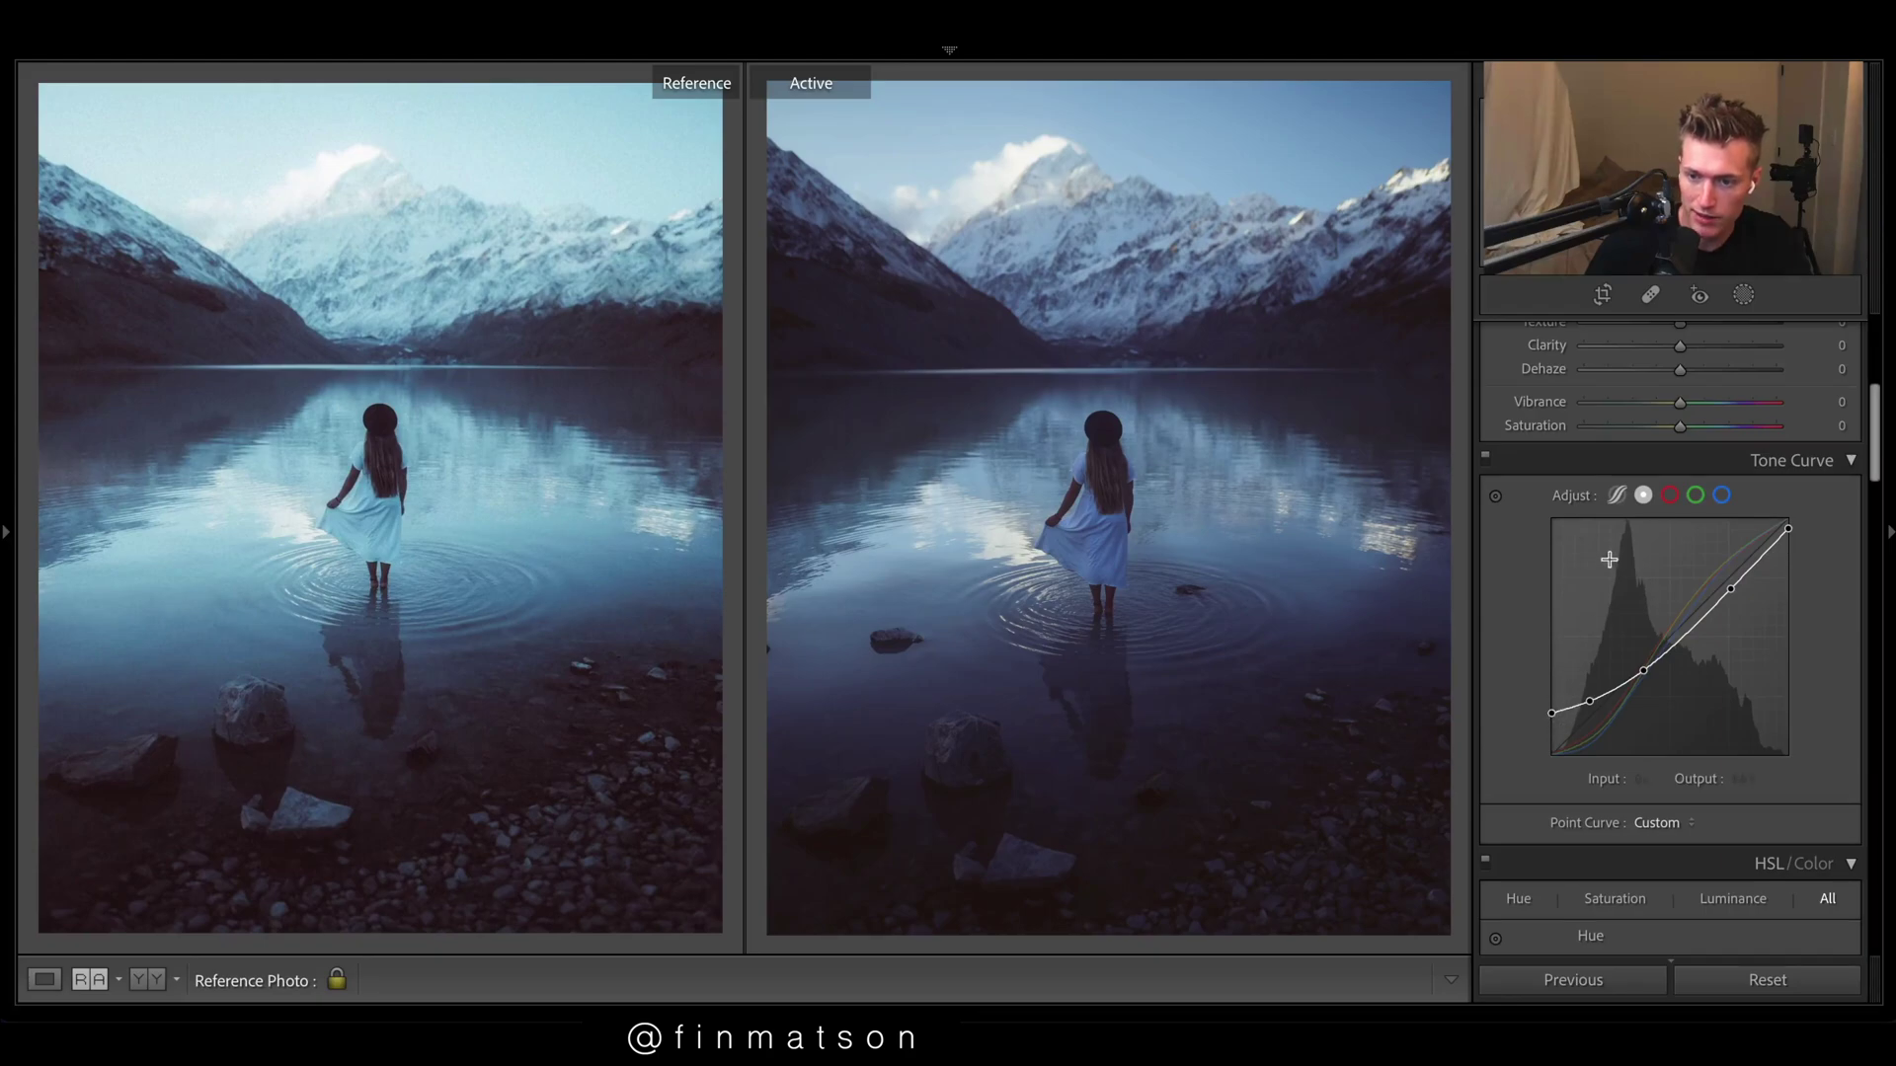
{"action": "right_click", "coordinate": [1649, 583]}
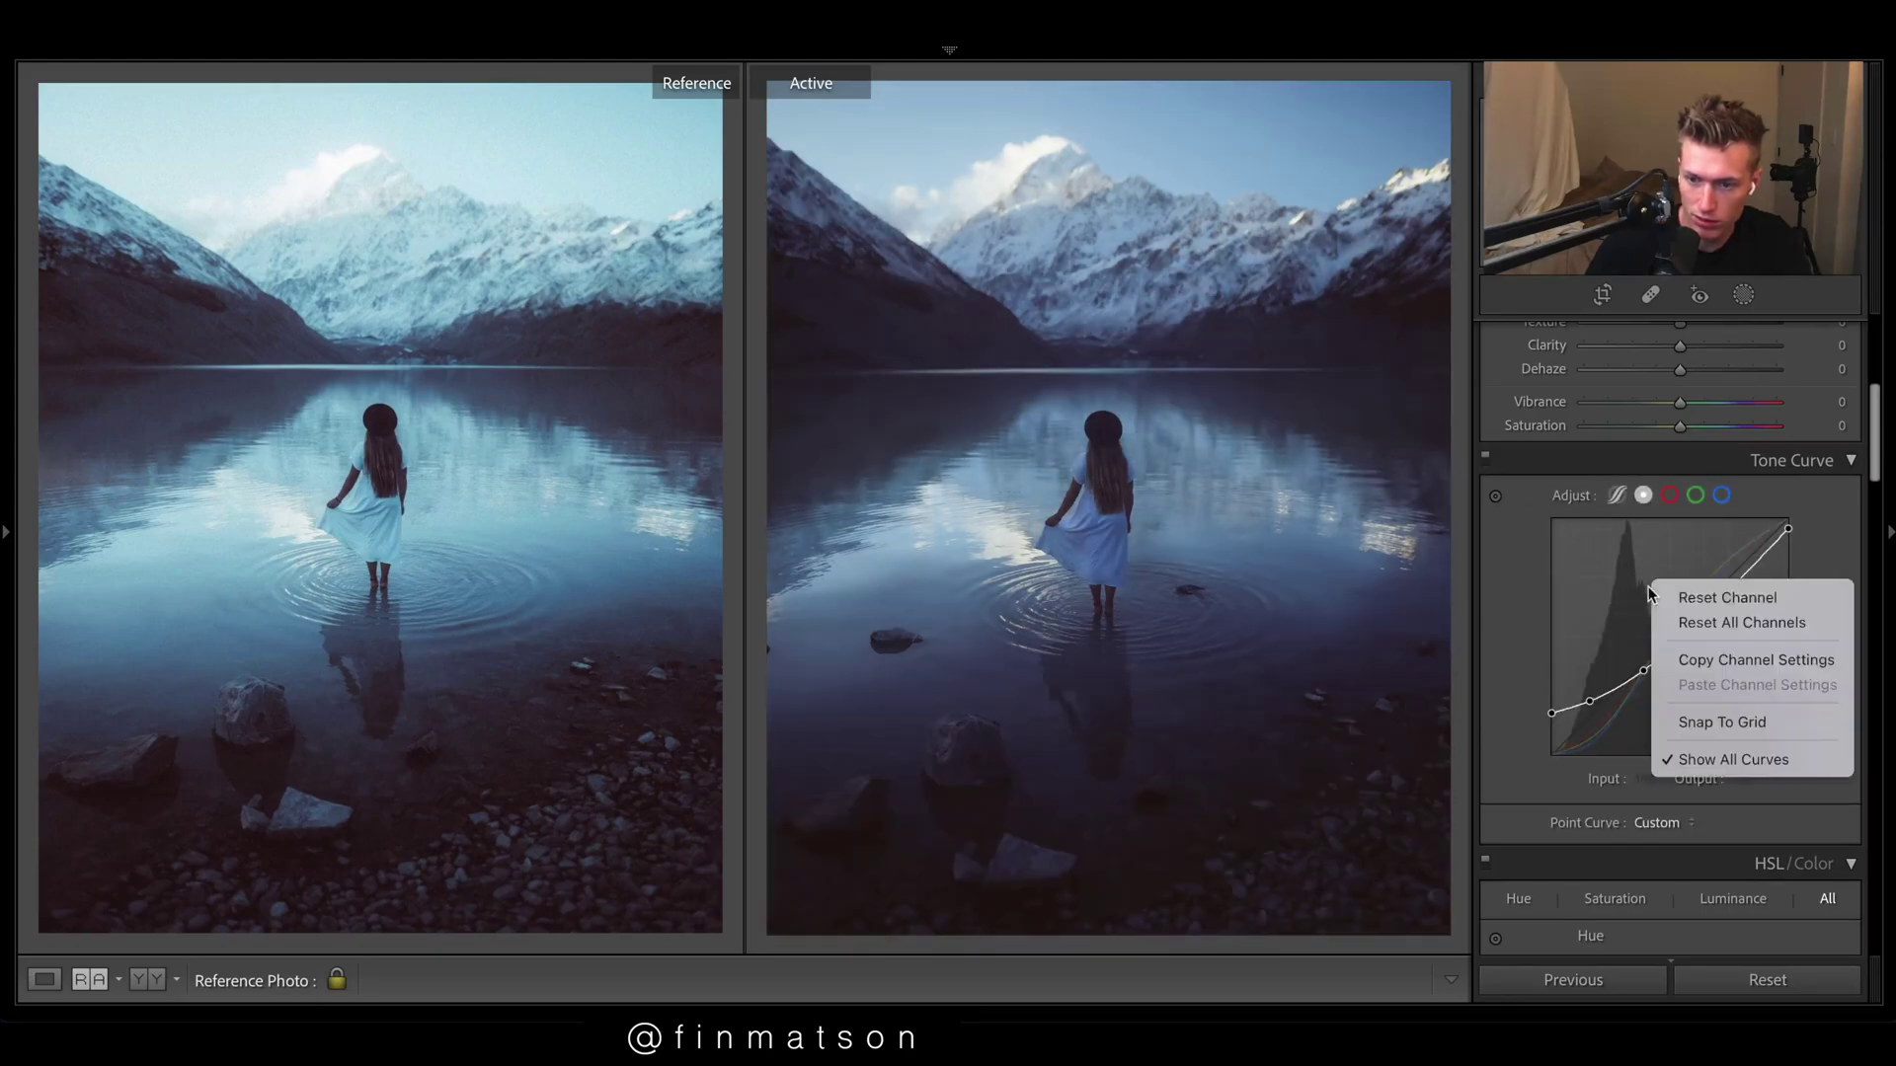
{"action": "left_click", "coordinate": [1719, 600]}
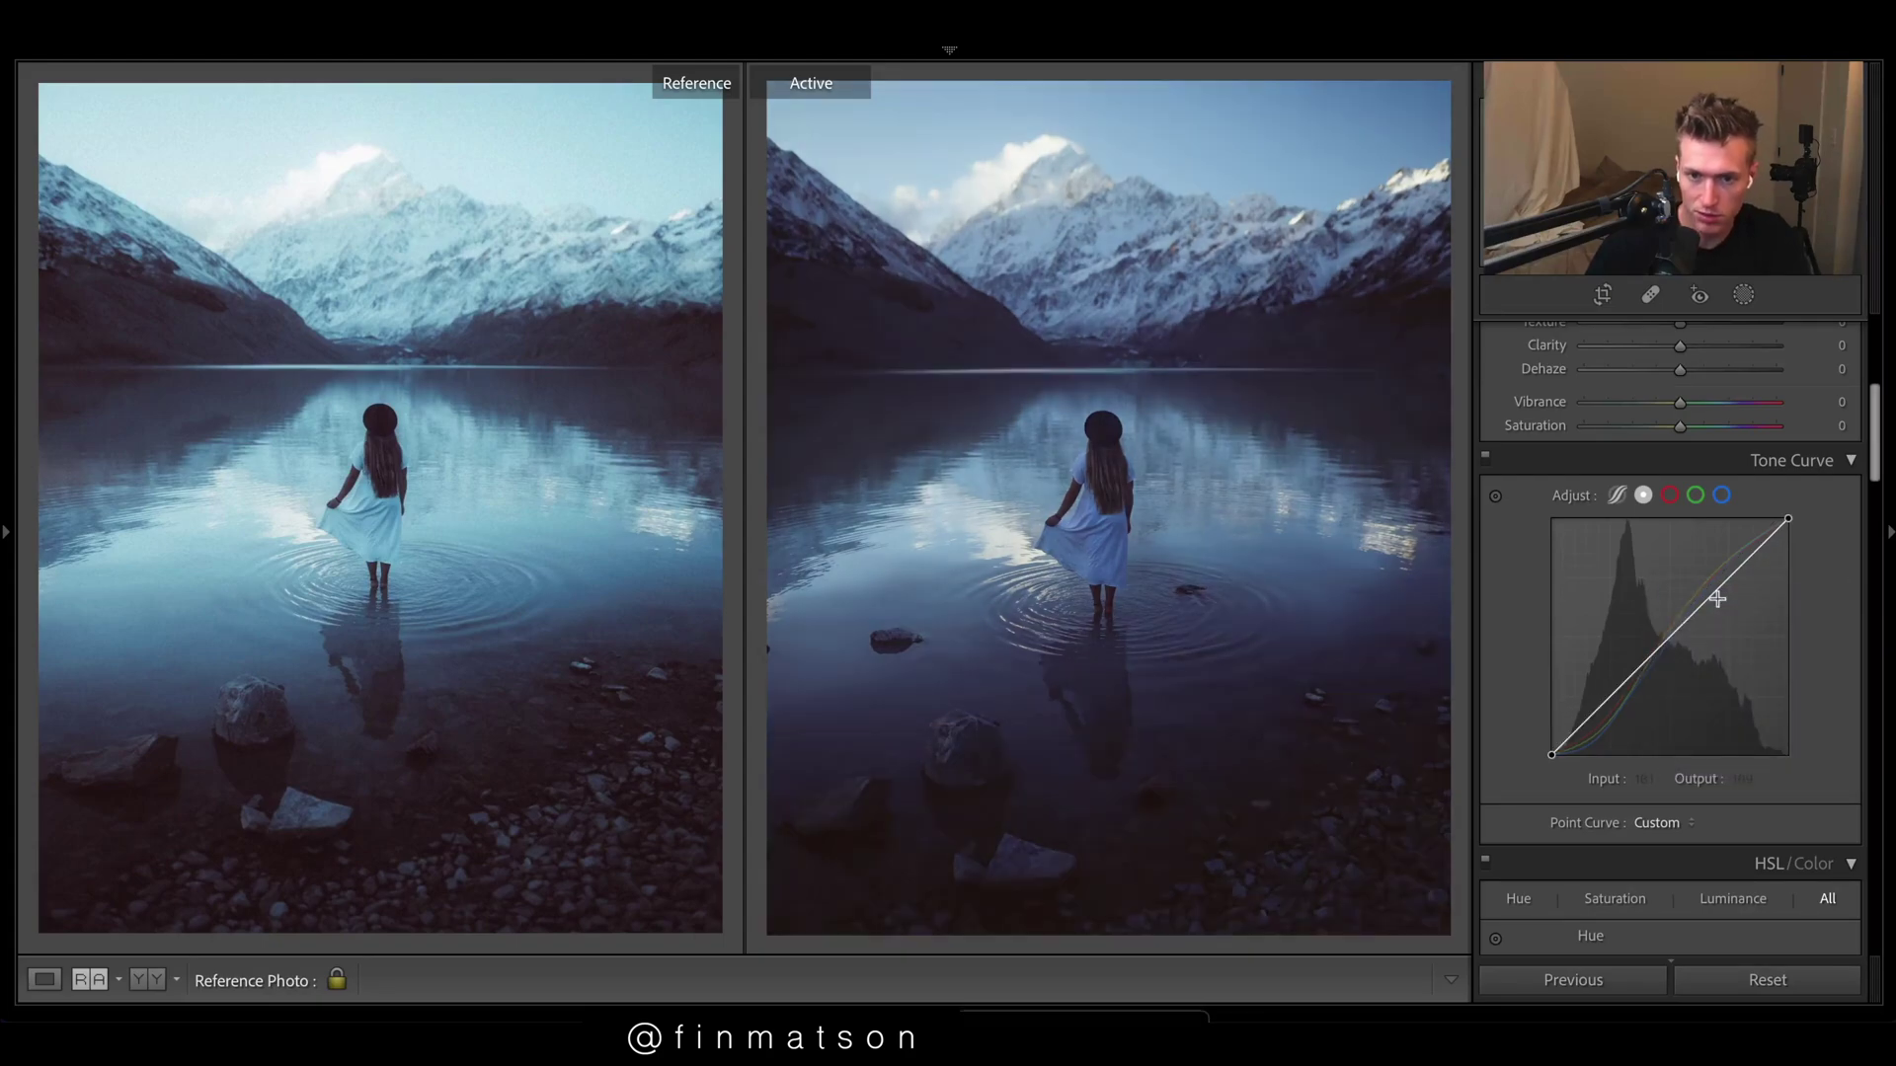
Step: Cool the white balance to a Temp of 5,230
{"action": "scroll", "coordinate": [1598, 410], "scroll_direction": "up", "scroll_amount": 5}
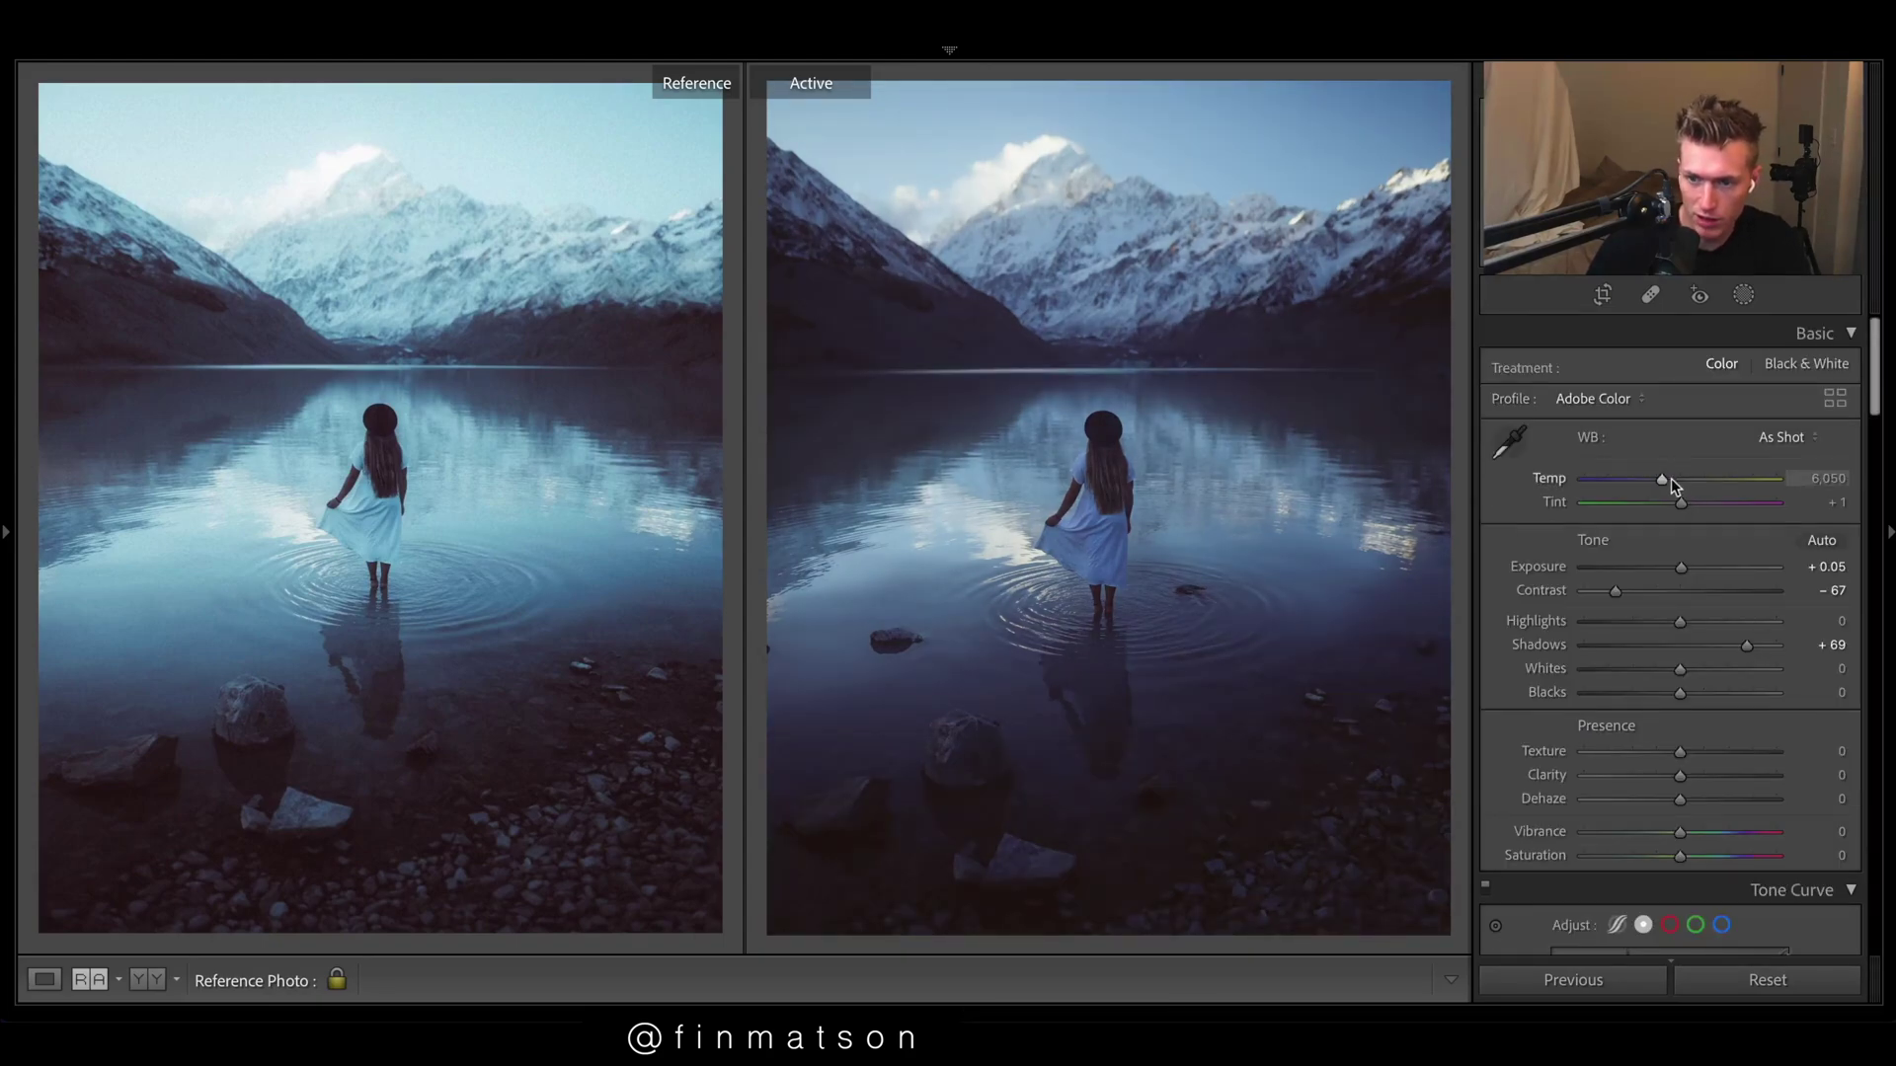
{"action": "left_click_drag", "start_coordinate": [1665, 478], "coordinate": [1644, 482]}
{"action": "left_click", "coordinate": [1827, 477]}
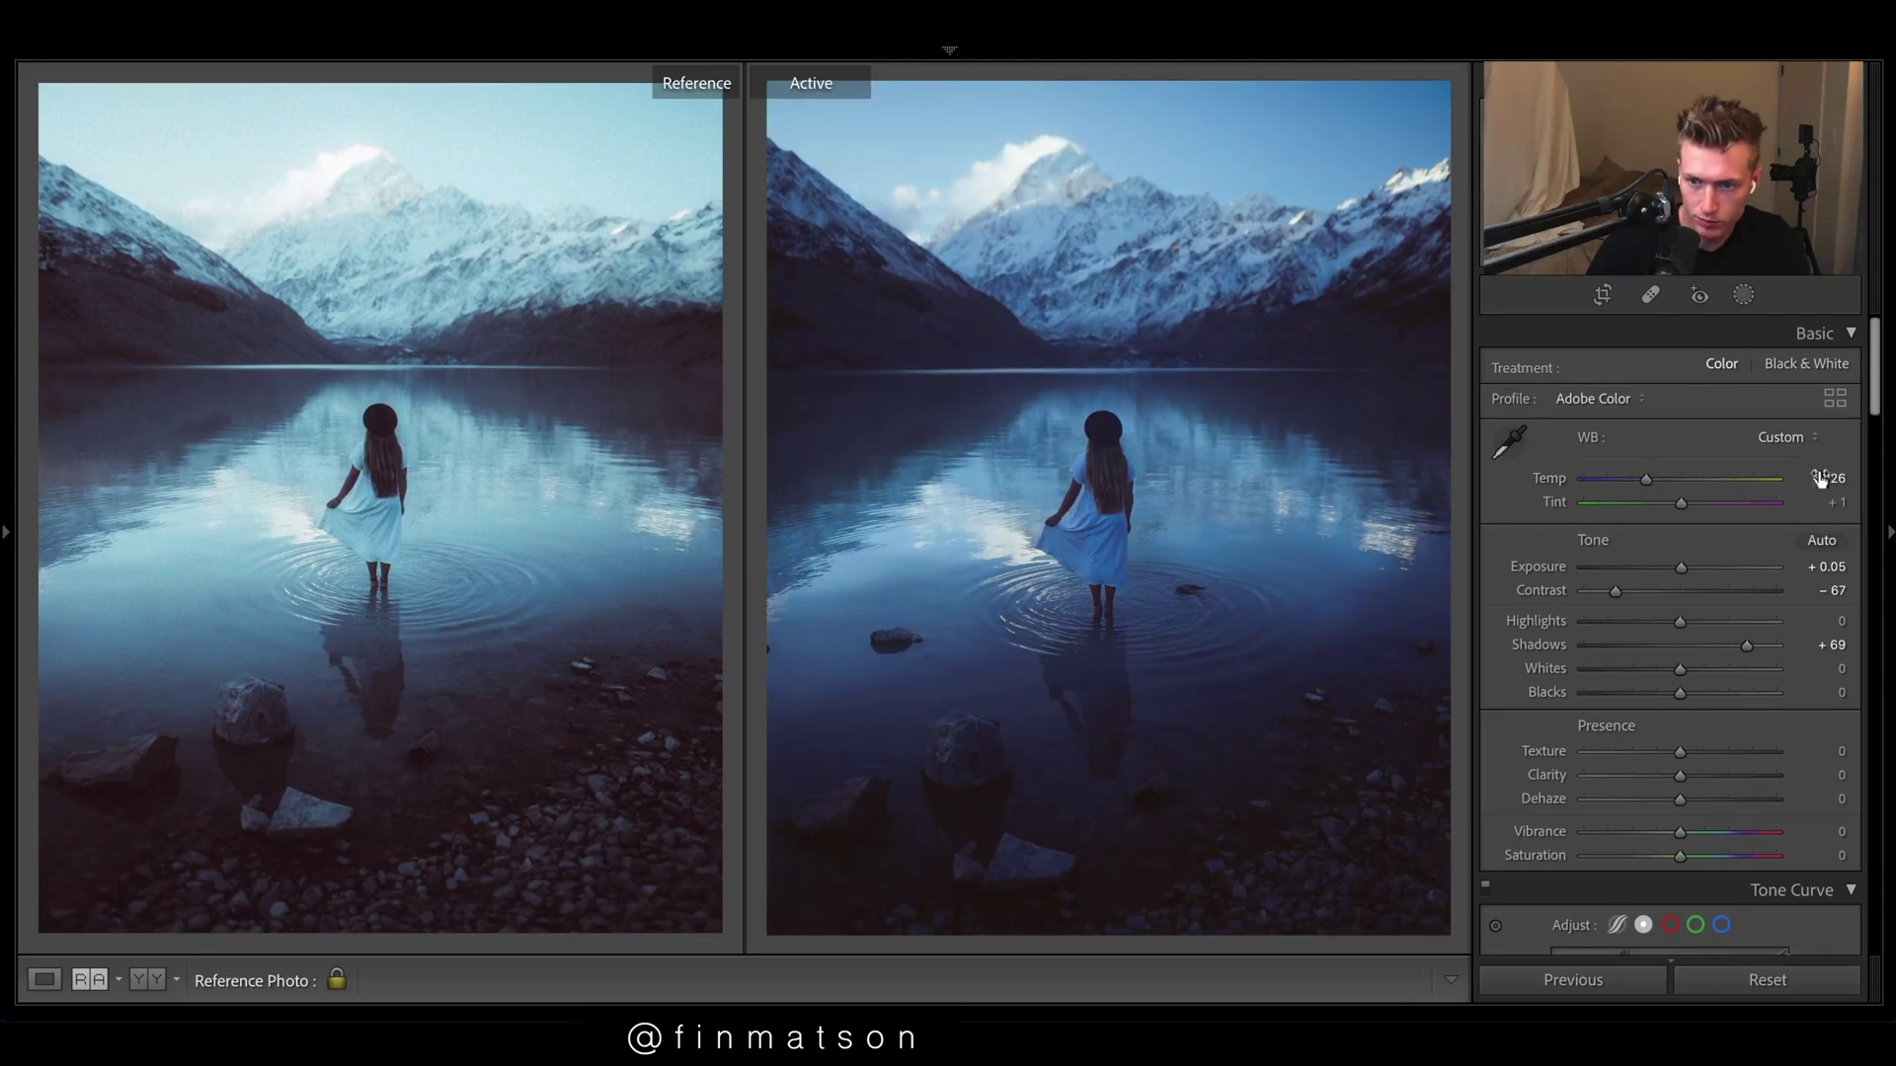
{"action": "type", "text": "5230"}
{"action": "key", "text": "Return"}
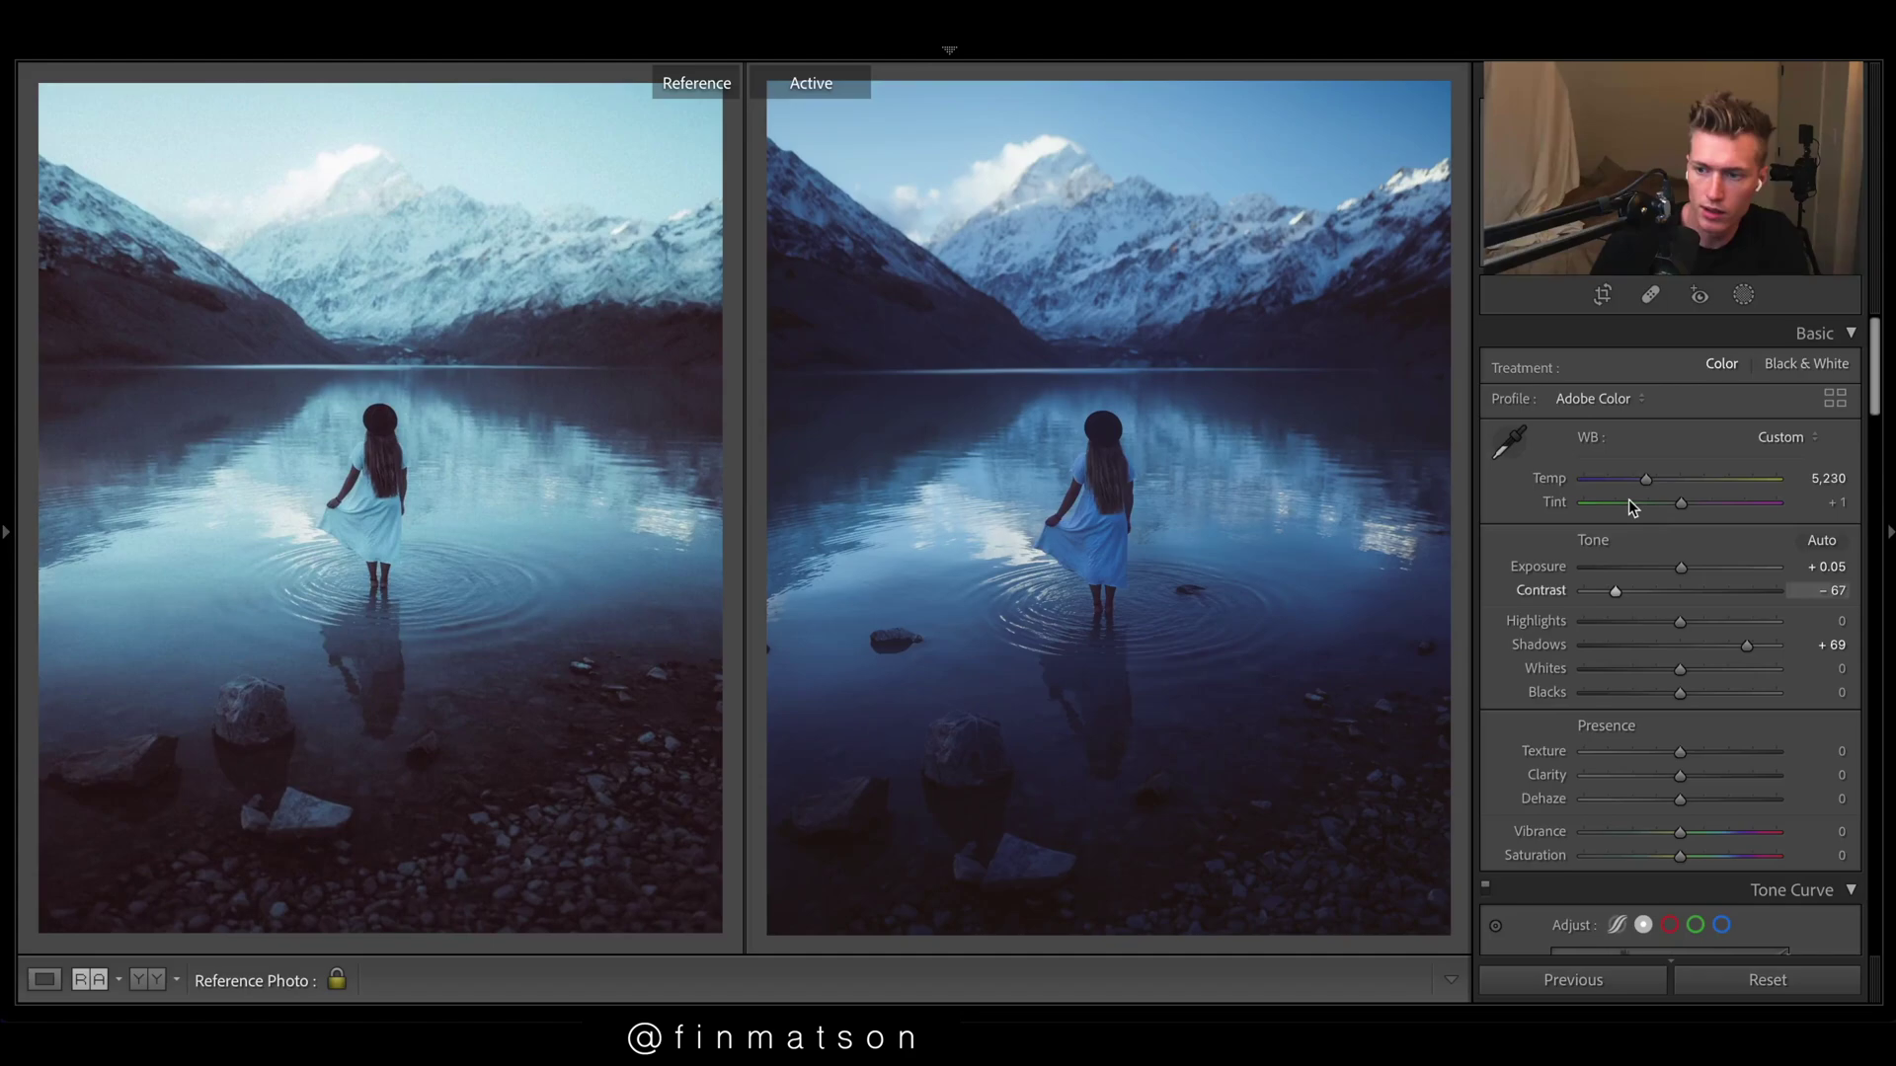
Step: Set Blacks to +30, Whites to +11 and Highlights to -47
{"action": "left_click", "coordinate": [1720, 691]}
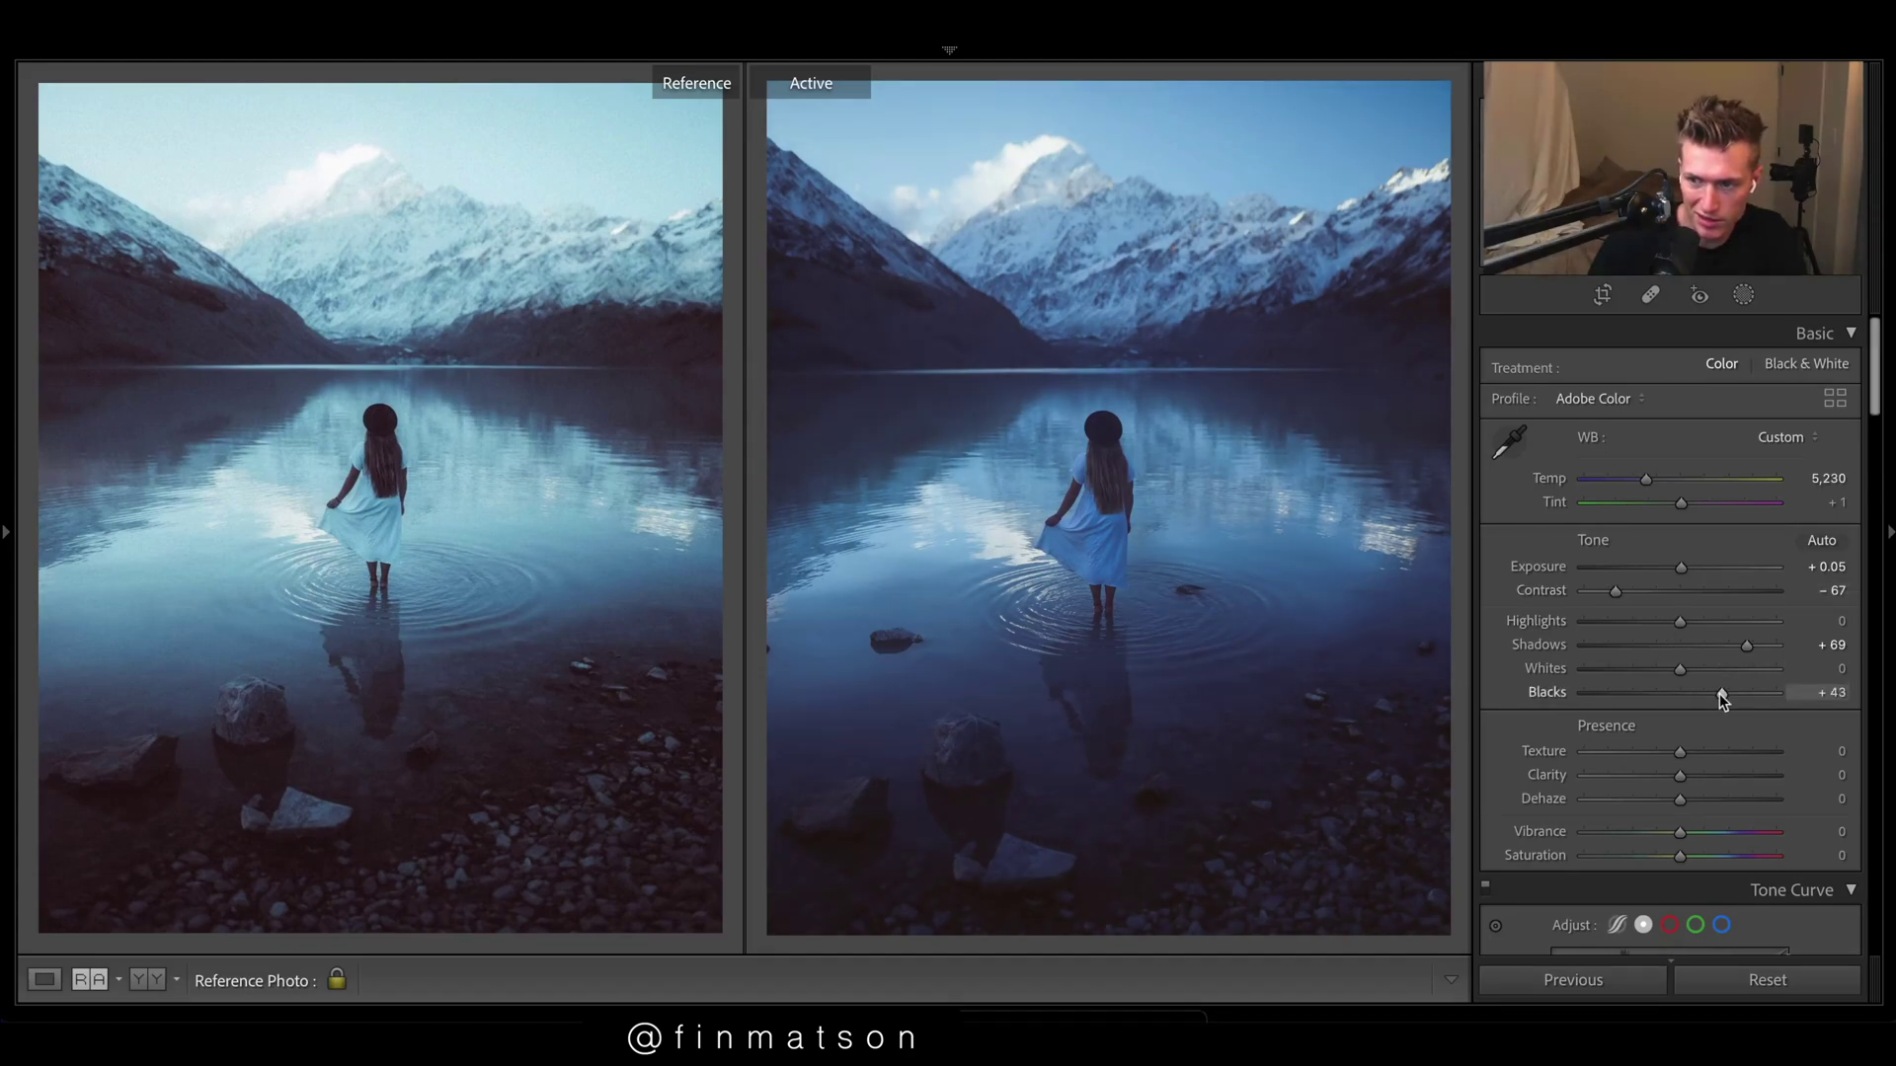
{"action": "left_click_drag", "start_coordinate": [1719, 693], "coordinate": [1695, 670]}
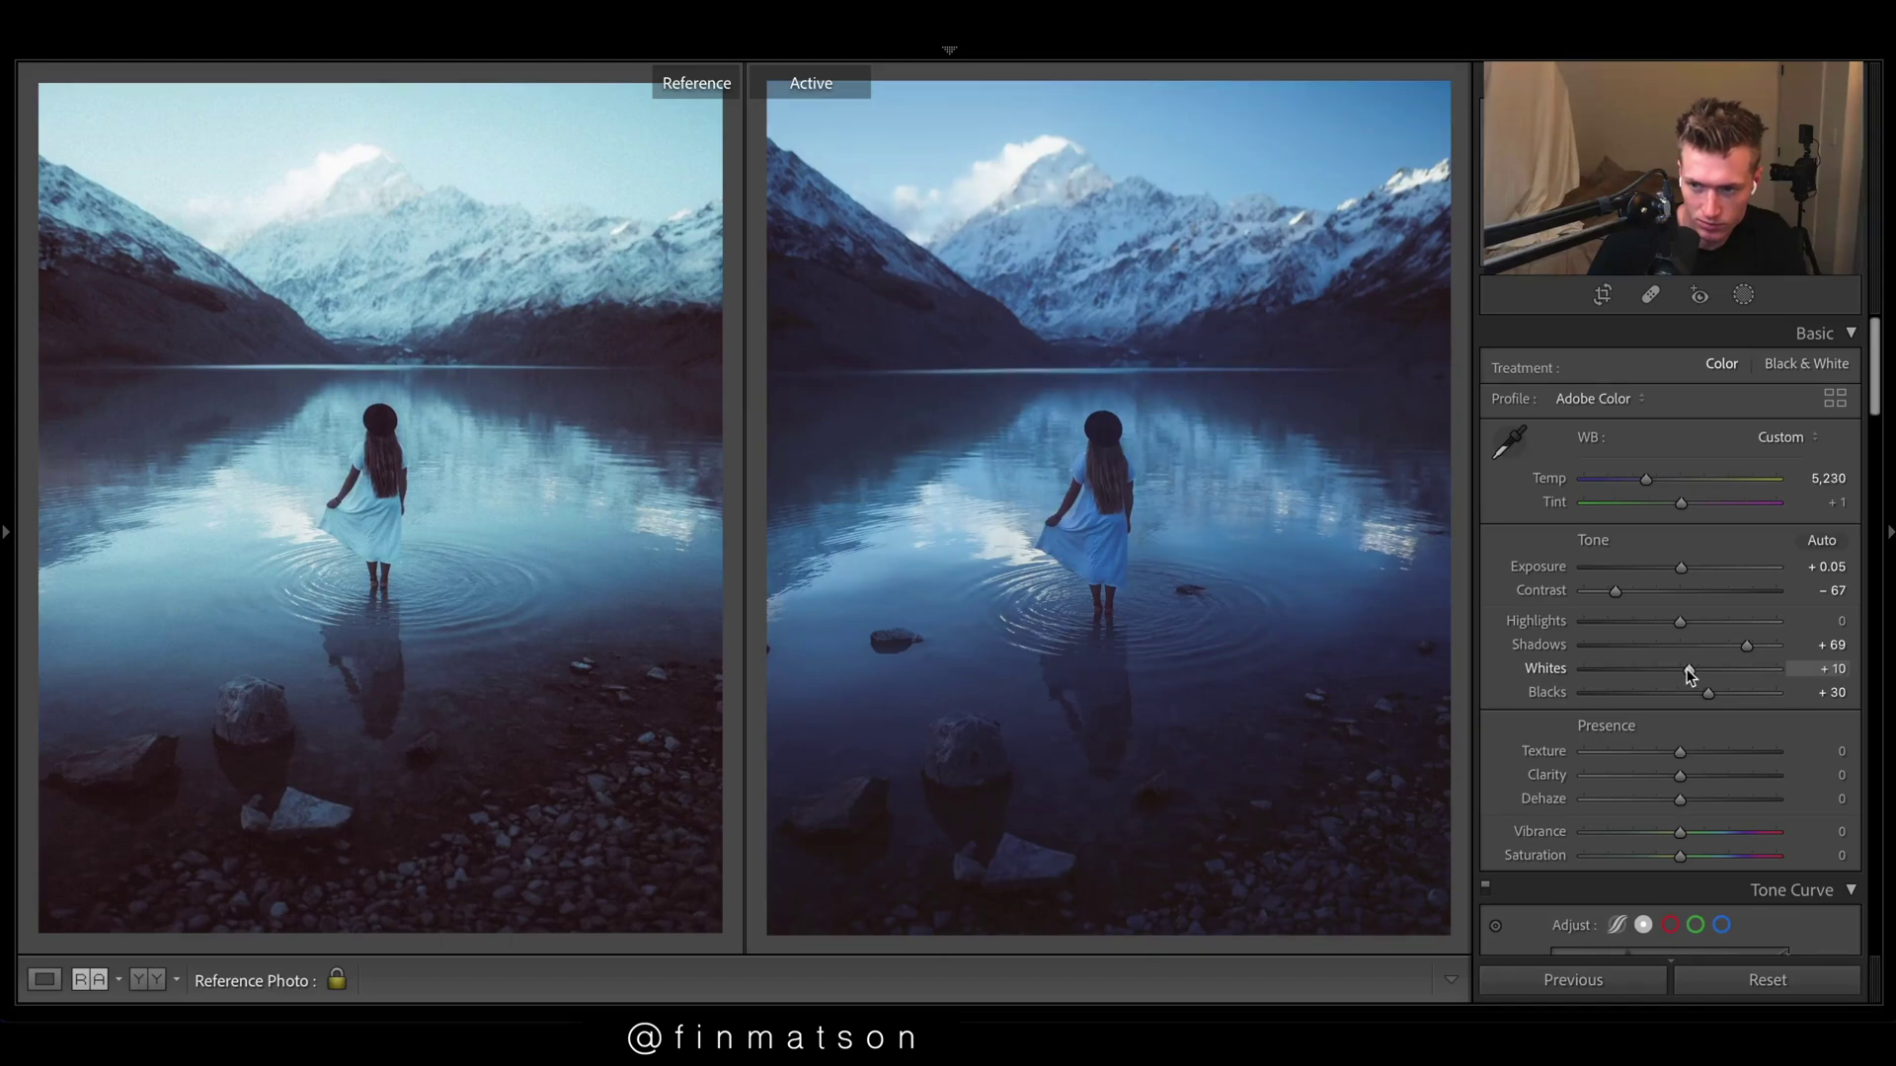
{"action": "left_click_drag", "start_coordinate": [1689, 668], "coordinate": [1752, 650]}
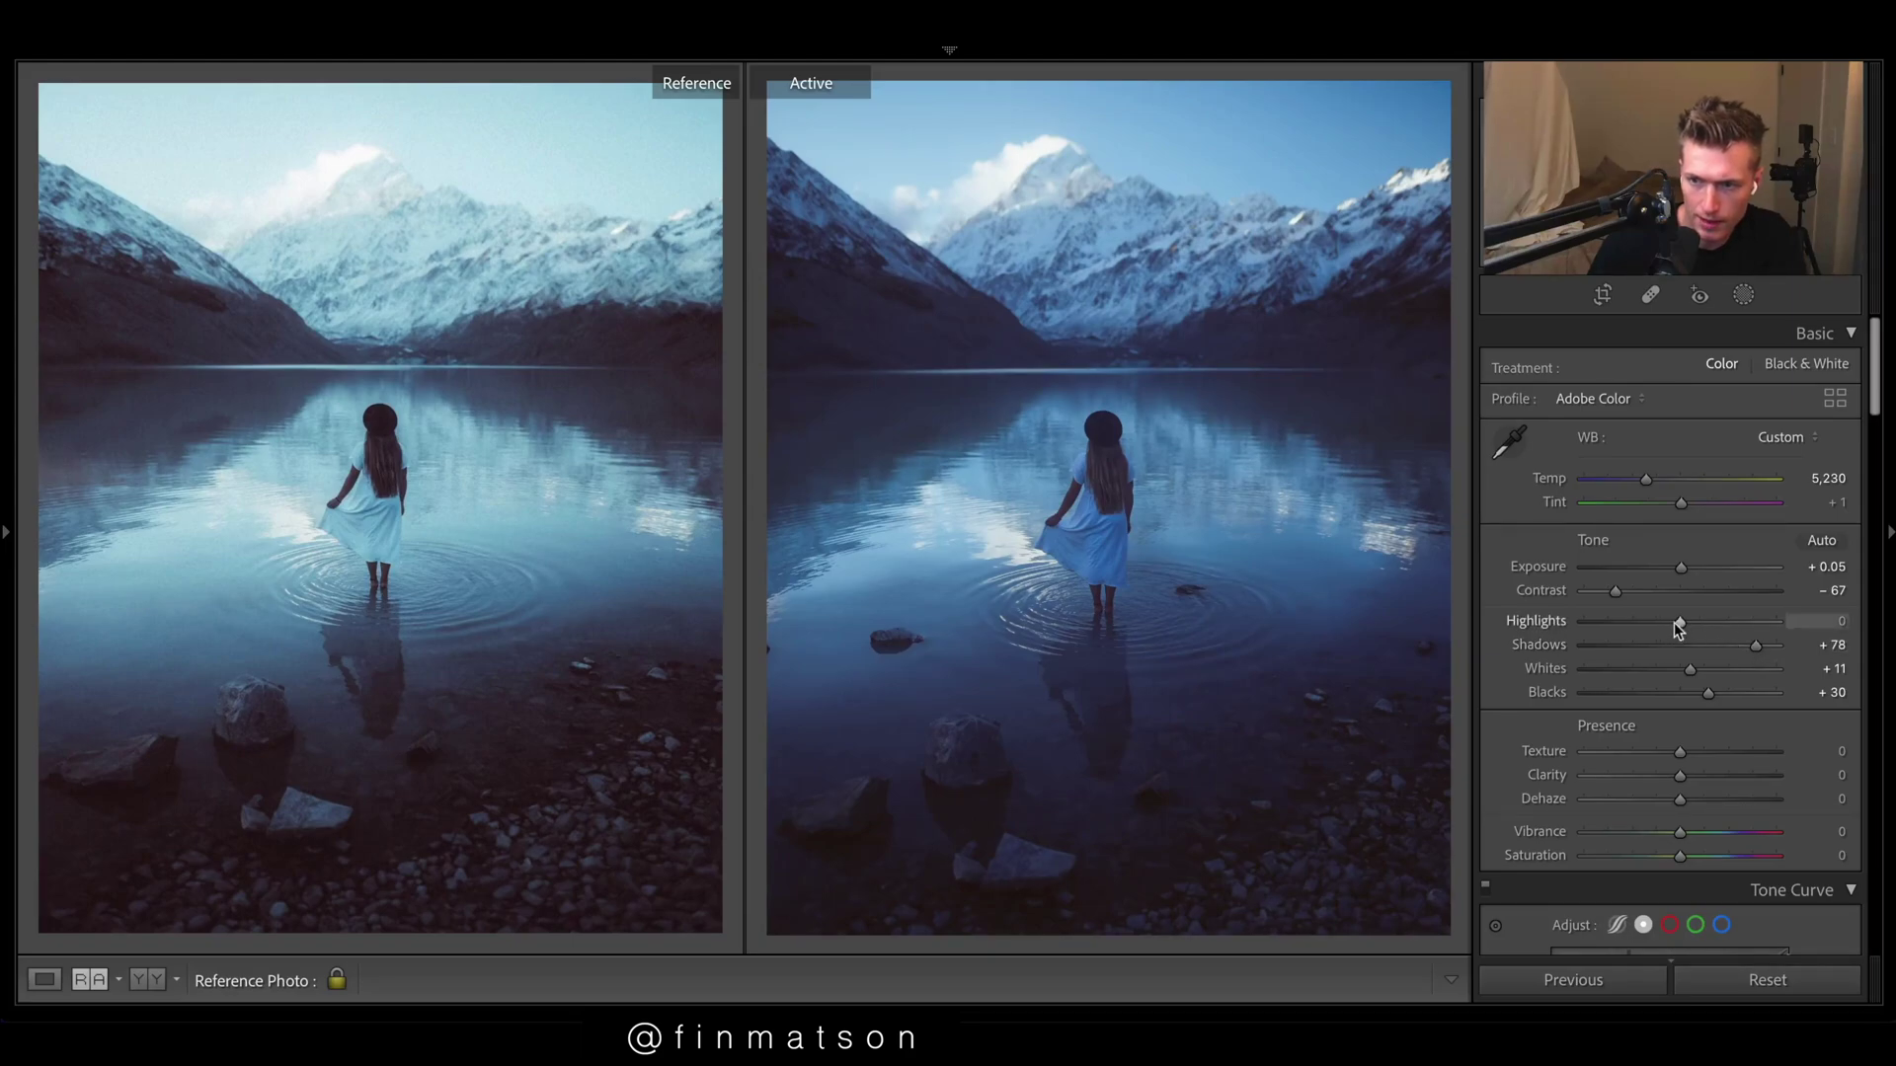
{"action": "left_click_drag", "start_coordinate": [1678, 626], "coordinate": [1627, 632]}
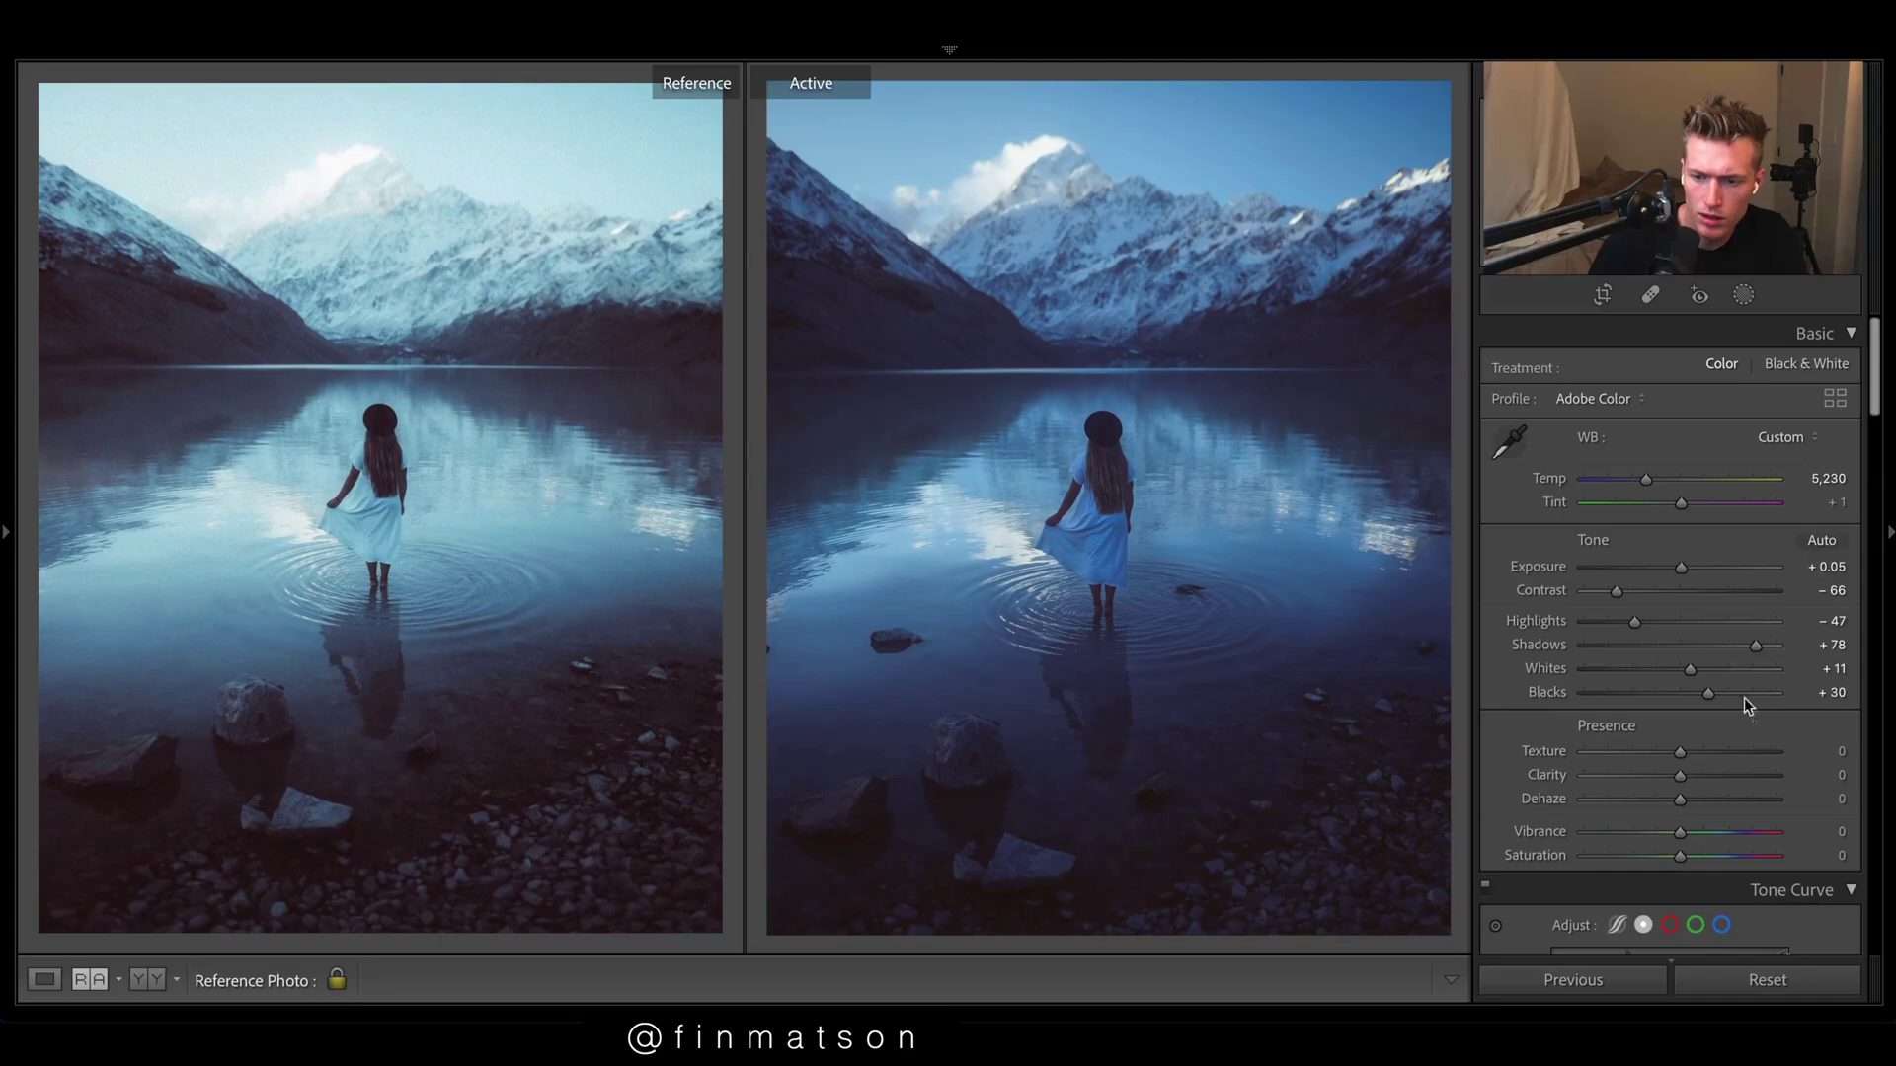
Step: Raise HSL luminance to Aqua +81, Blue +79 and Red +16
{"action": "scroll", "coordinate": [1744, 703], "scroll_direction": "down", "scroll_amount": 10}
{"action": "scroll", "coordinate": [1786, 844], "scroll_direction": "down", "scroll_amount": 8}
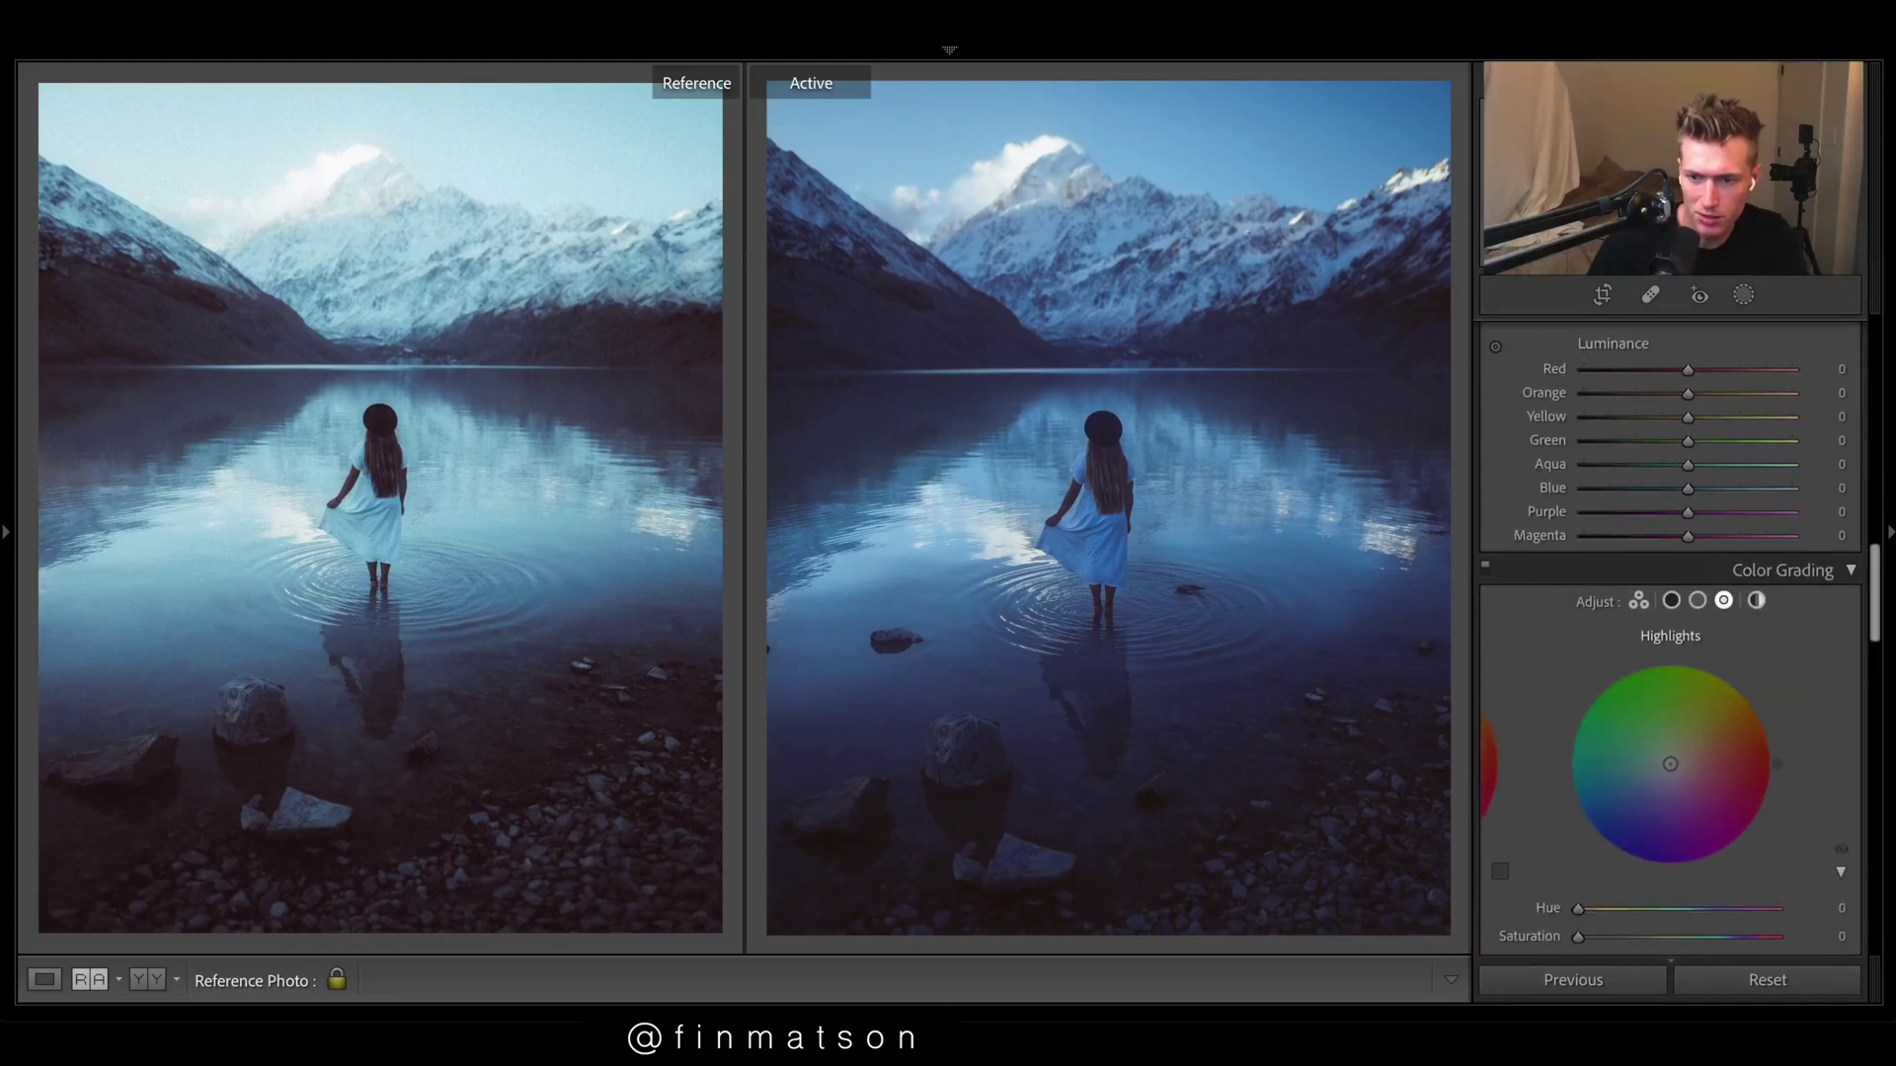
{"action": "scroll", "coordinate": [1661, 584], "scroll_direction": "down", "scroll_amount": 3}
{"action": "scroll", "coordinate": [1660, 584], "scroll_direction": "up", "scroll_amount": 4}
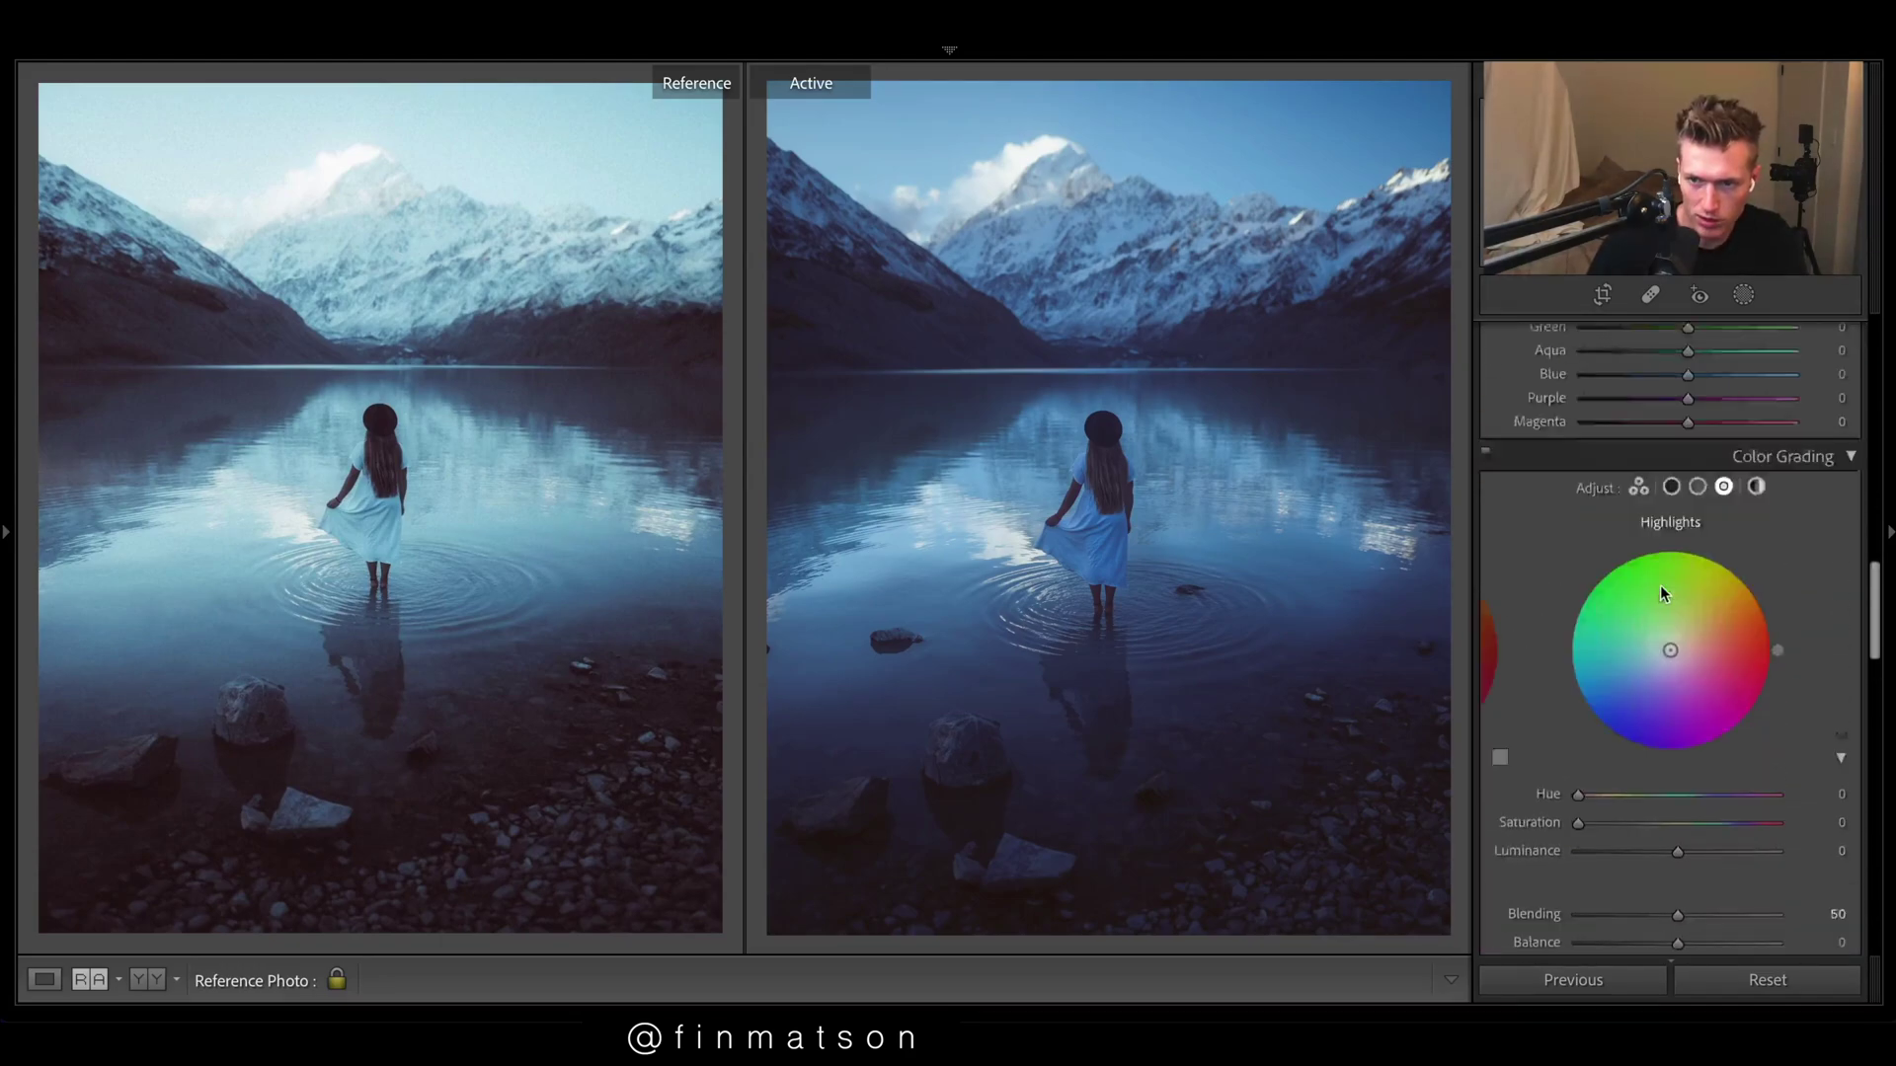
{"action": "left_click", "coordinate": [1753, 619]}
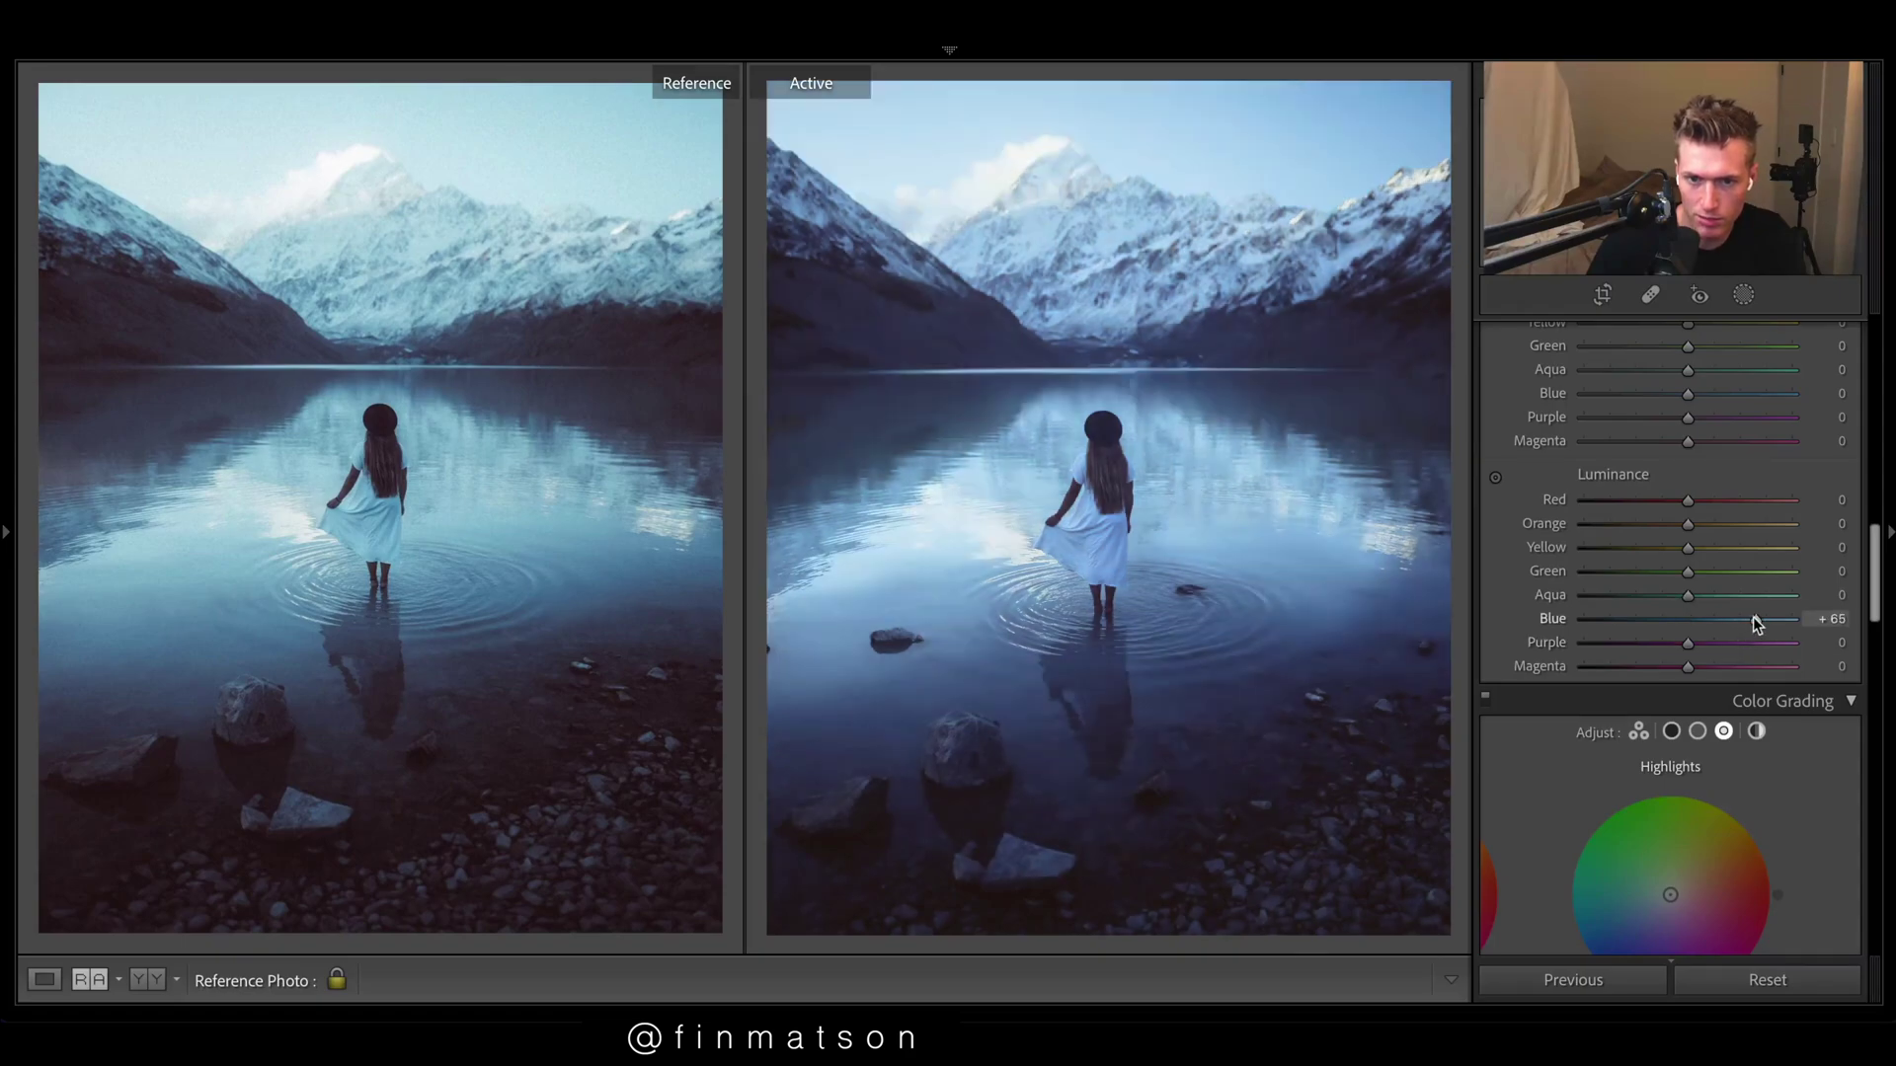
{"action": "left_click", "coordinate": [1756, 595]}
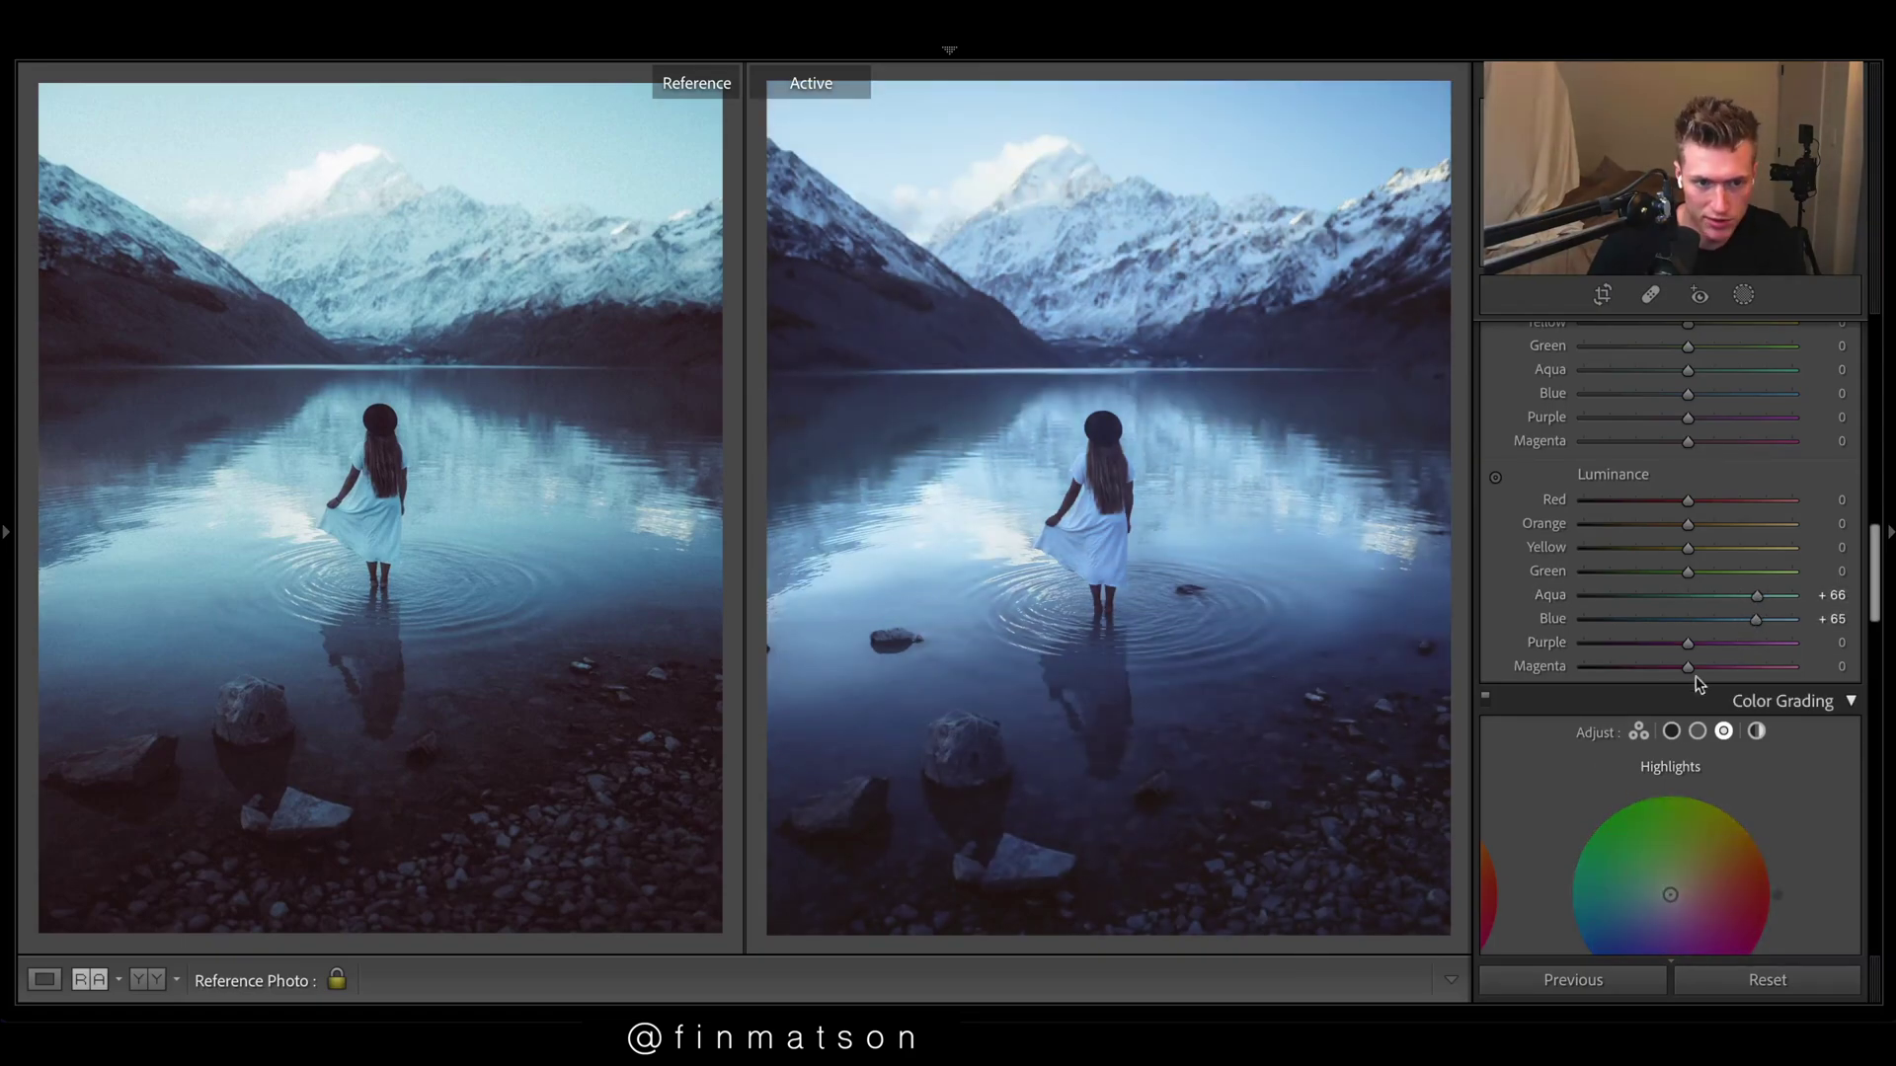
{"action": "left_click_drag", "start_coordinate": [1755, 619], "coordinate": [1742, 620]}
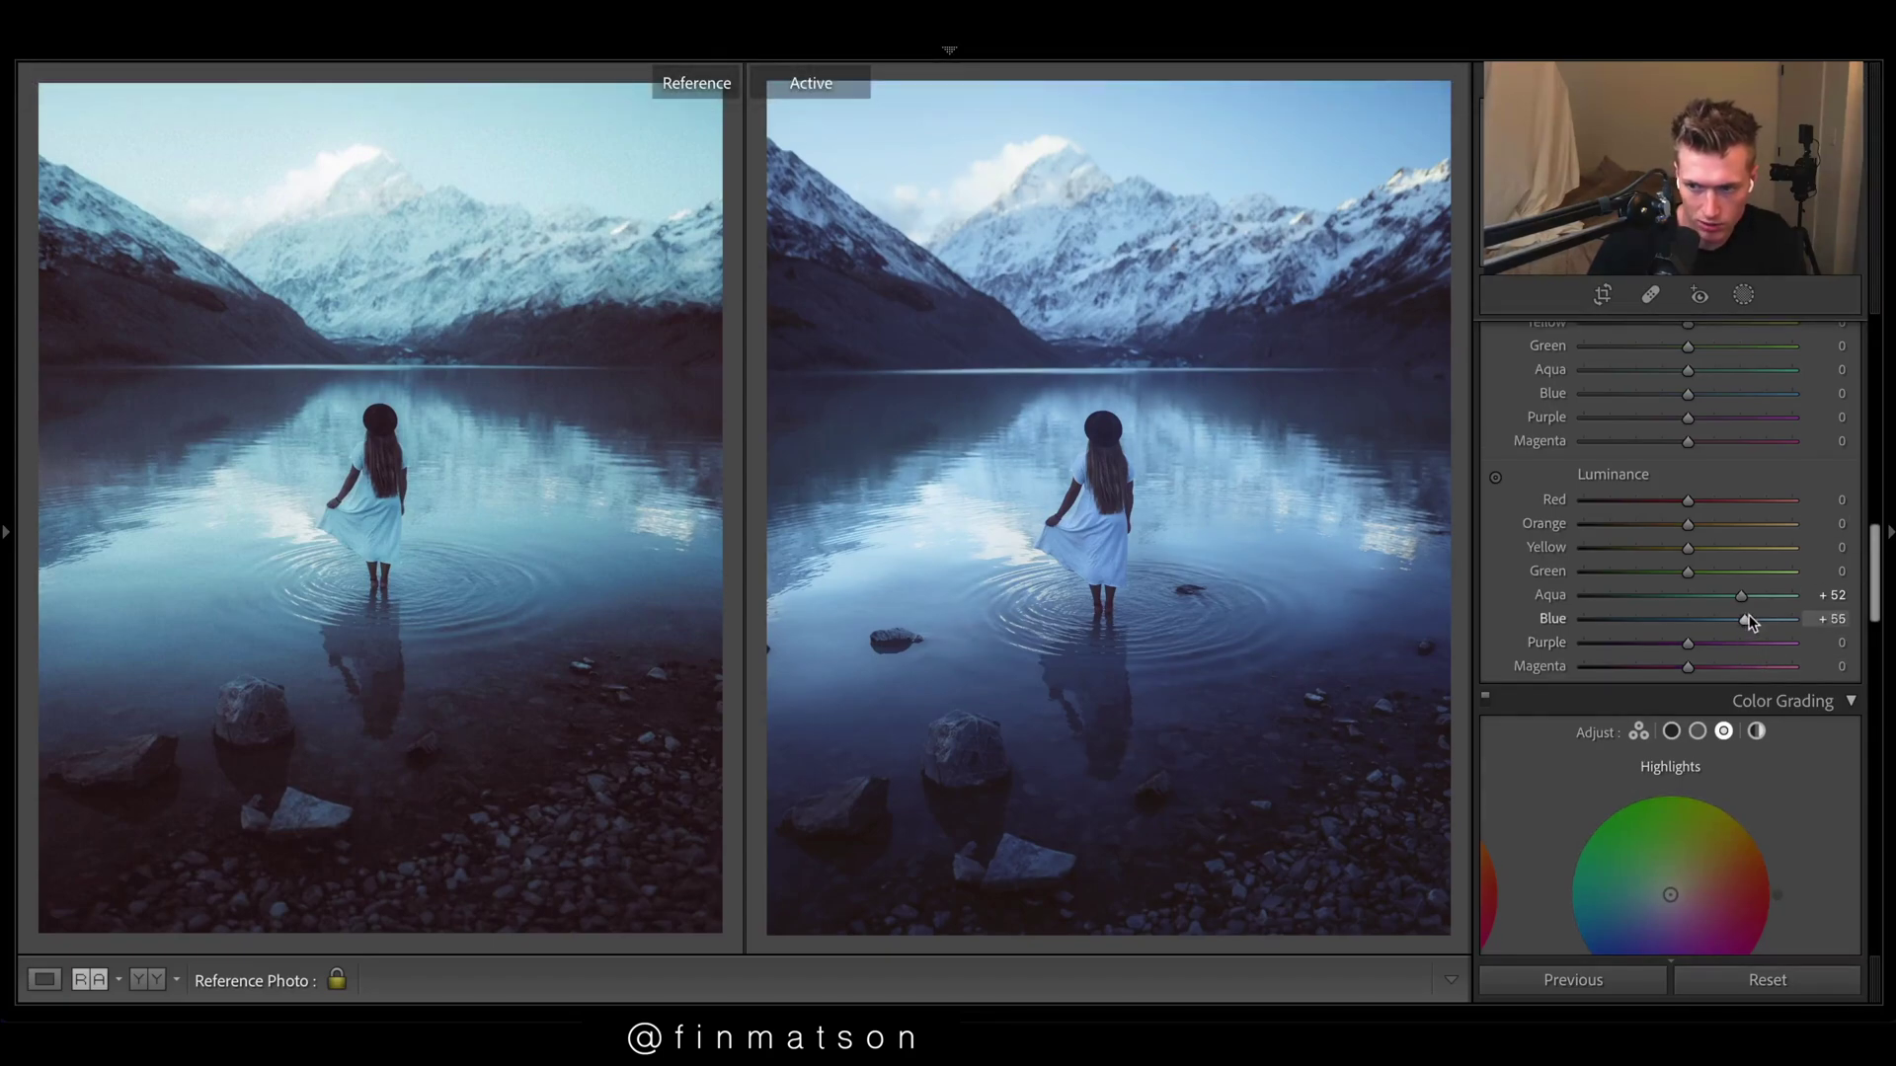
{"action": "left_click_drag", "start_coordinate": [1744, 619], "coordinate": [1769, 606]}
{"action": "left_click", "coordinate": [1766, 601]}
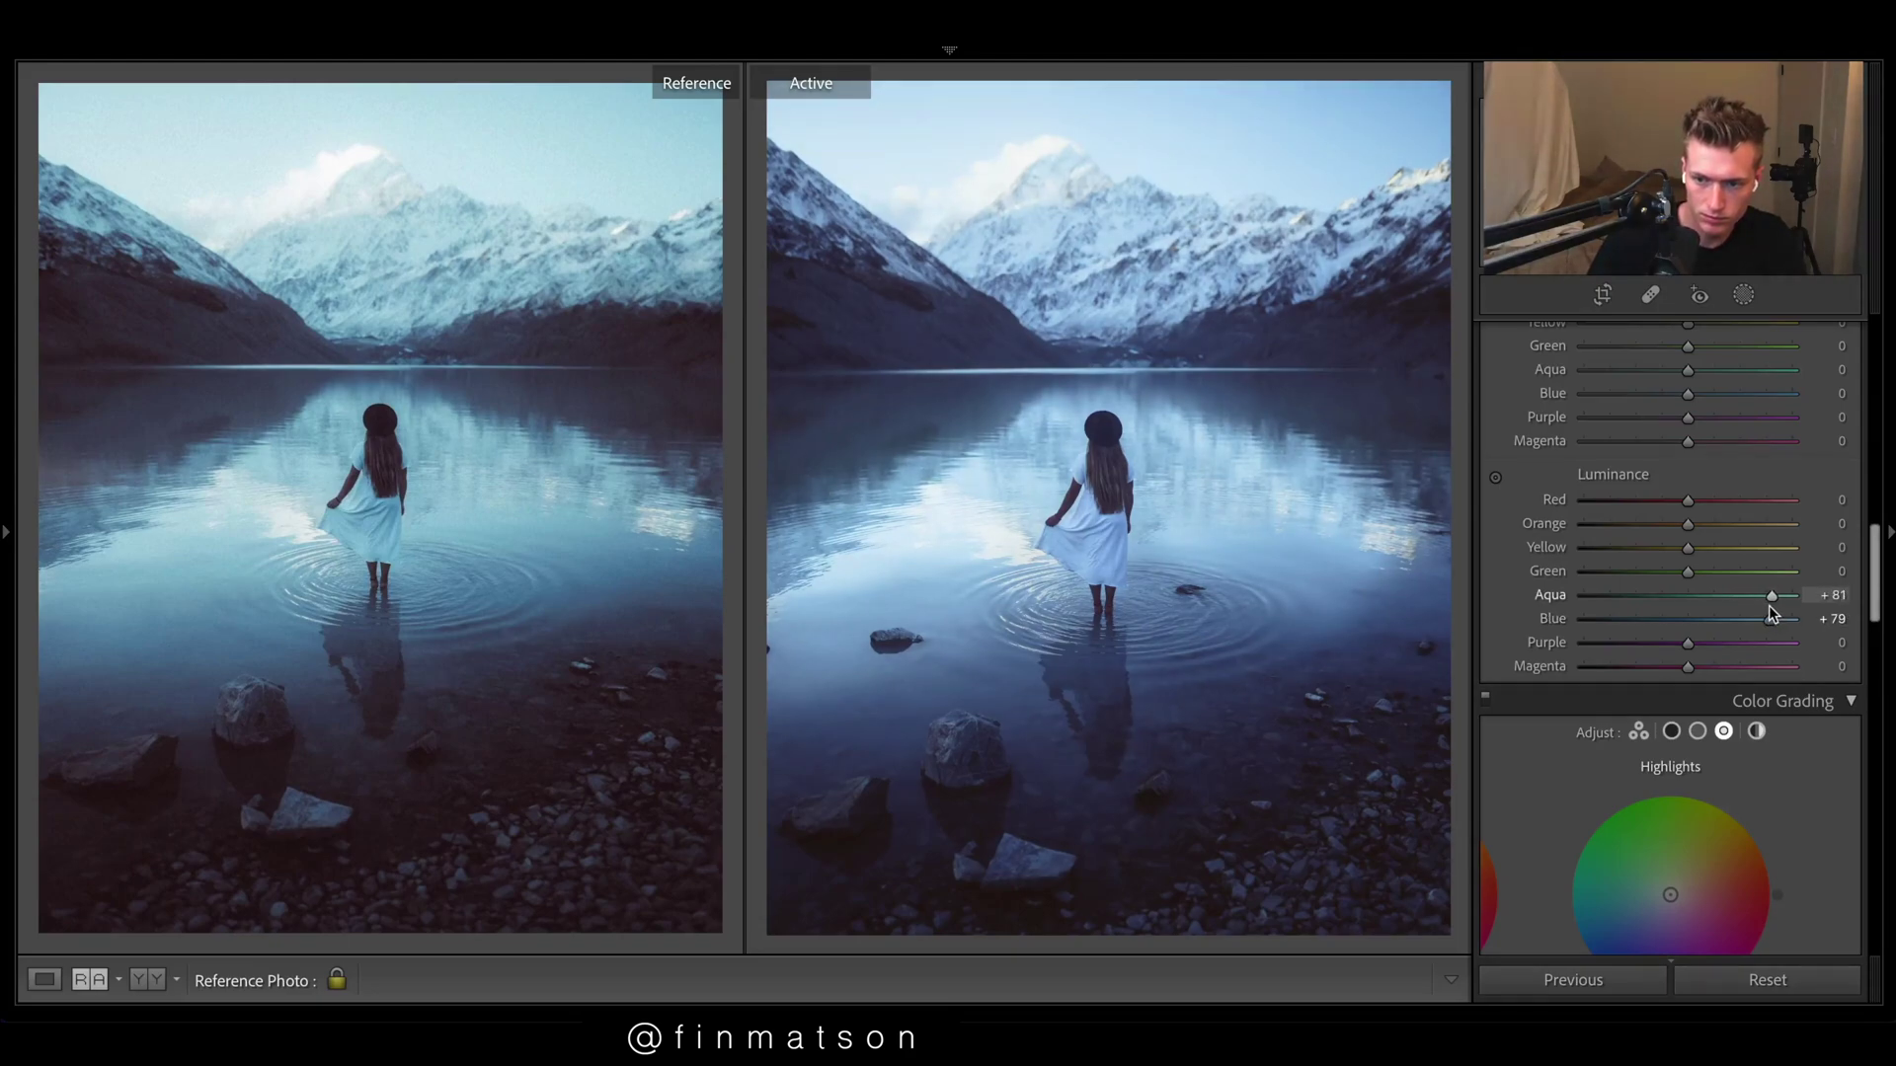
{"action": "left_click_drag", "start_coordinate": [1688, 502], "coordinate": [1768, 507]}
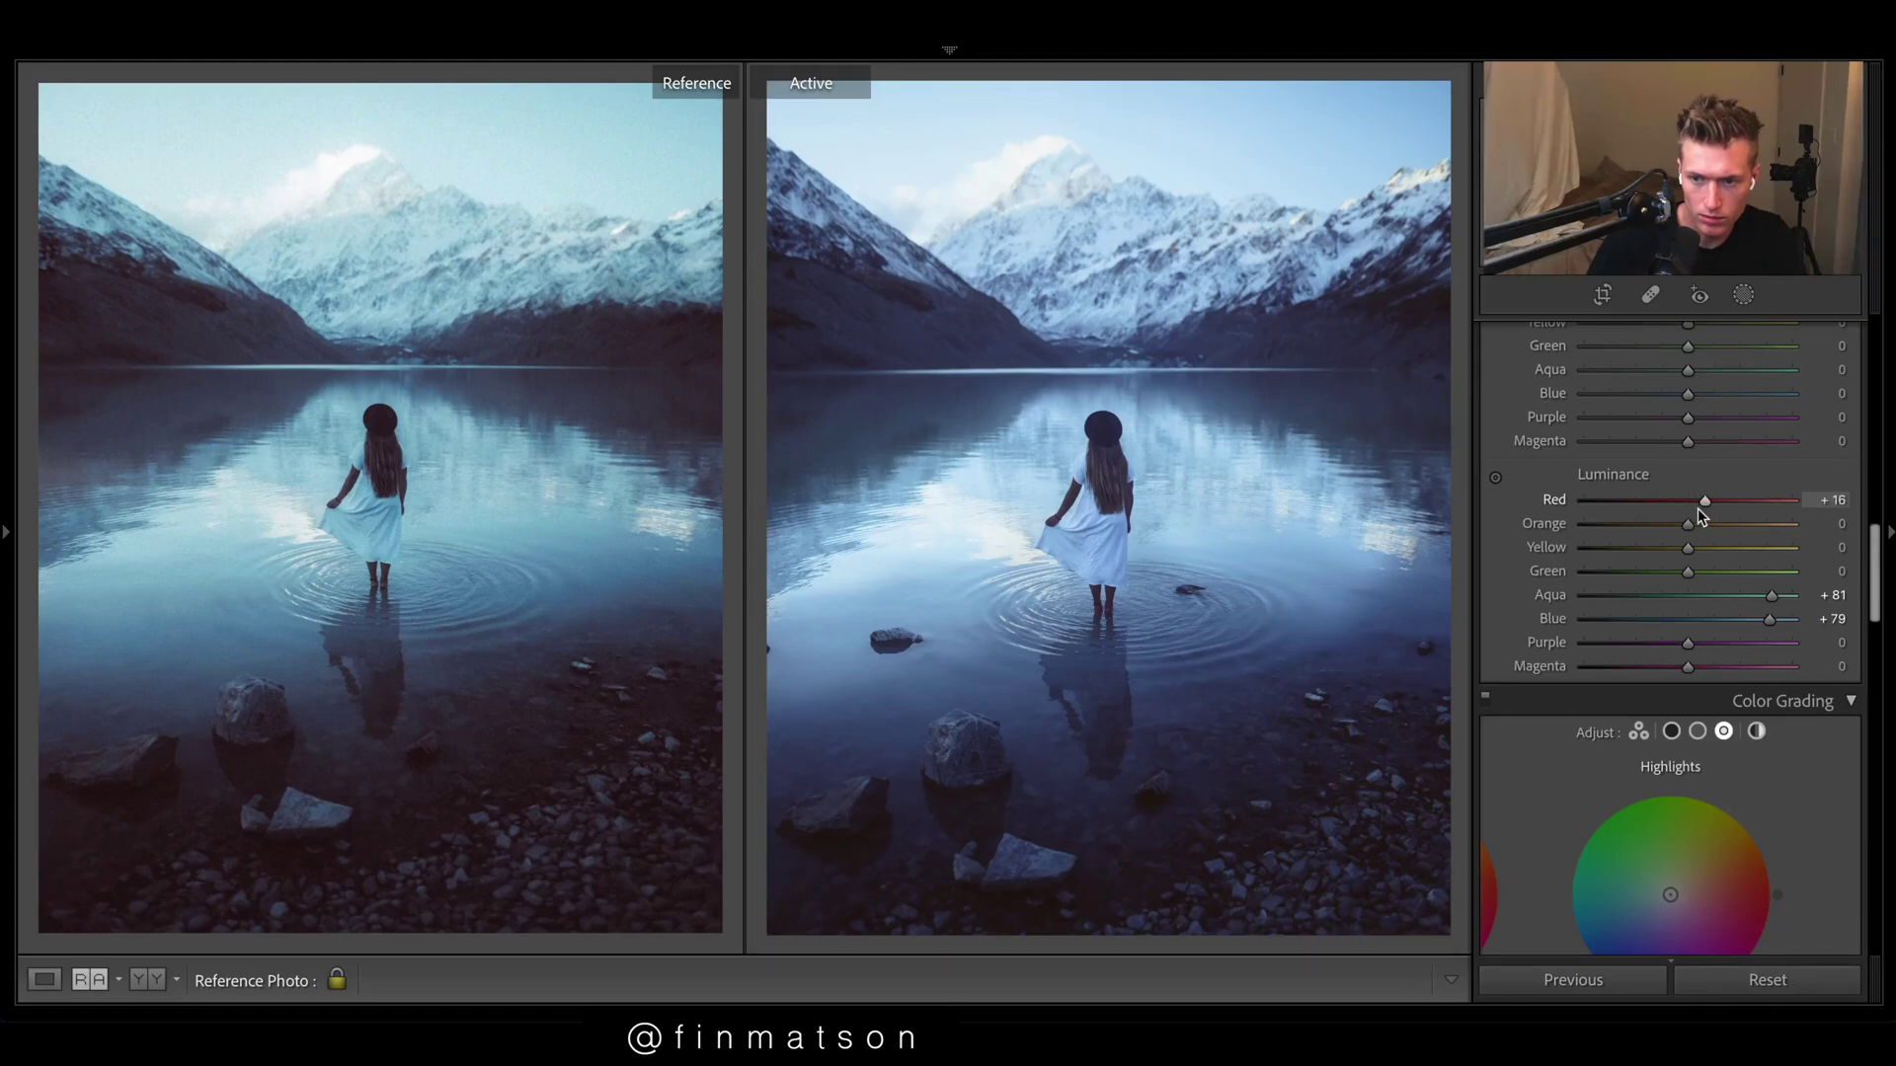
{"action": "scroll", "coordinate": [1520, 626], "scroll_direction": "down", "scroll_amount": 10}
Step: Enable lens profile corrections, add a -15 vignette with Midpoint 5, and grain at 87
{"action": "left_click", "coordinate": [1497, 608]}
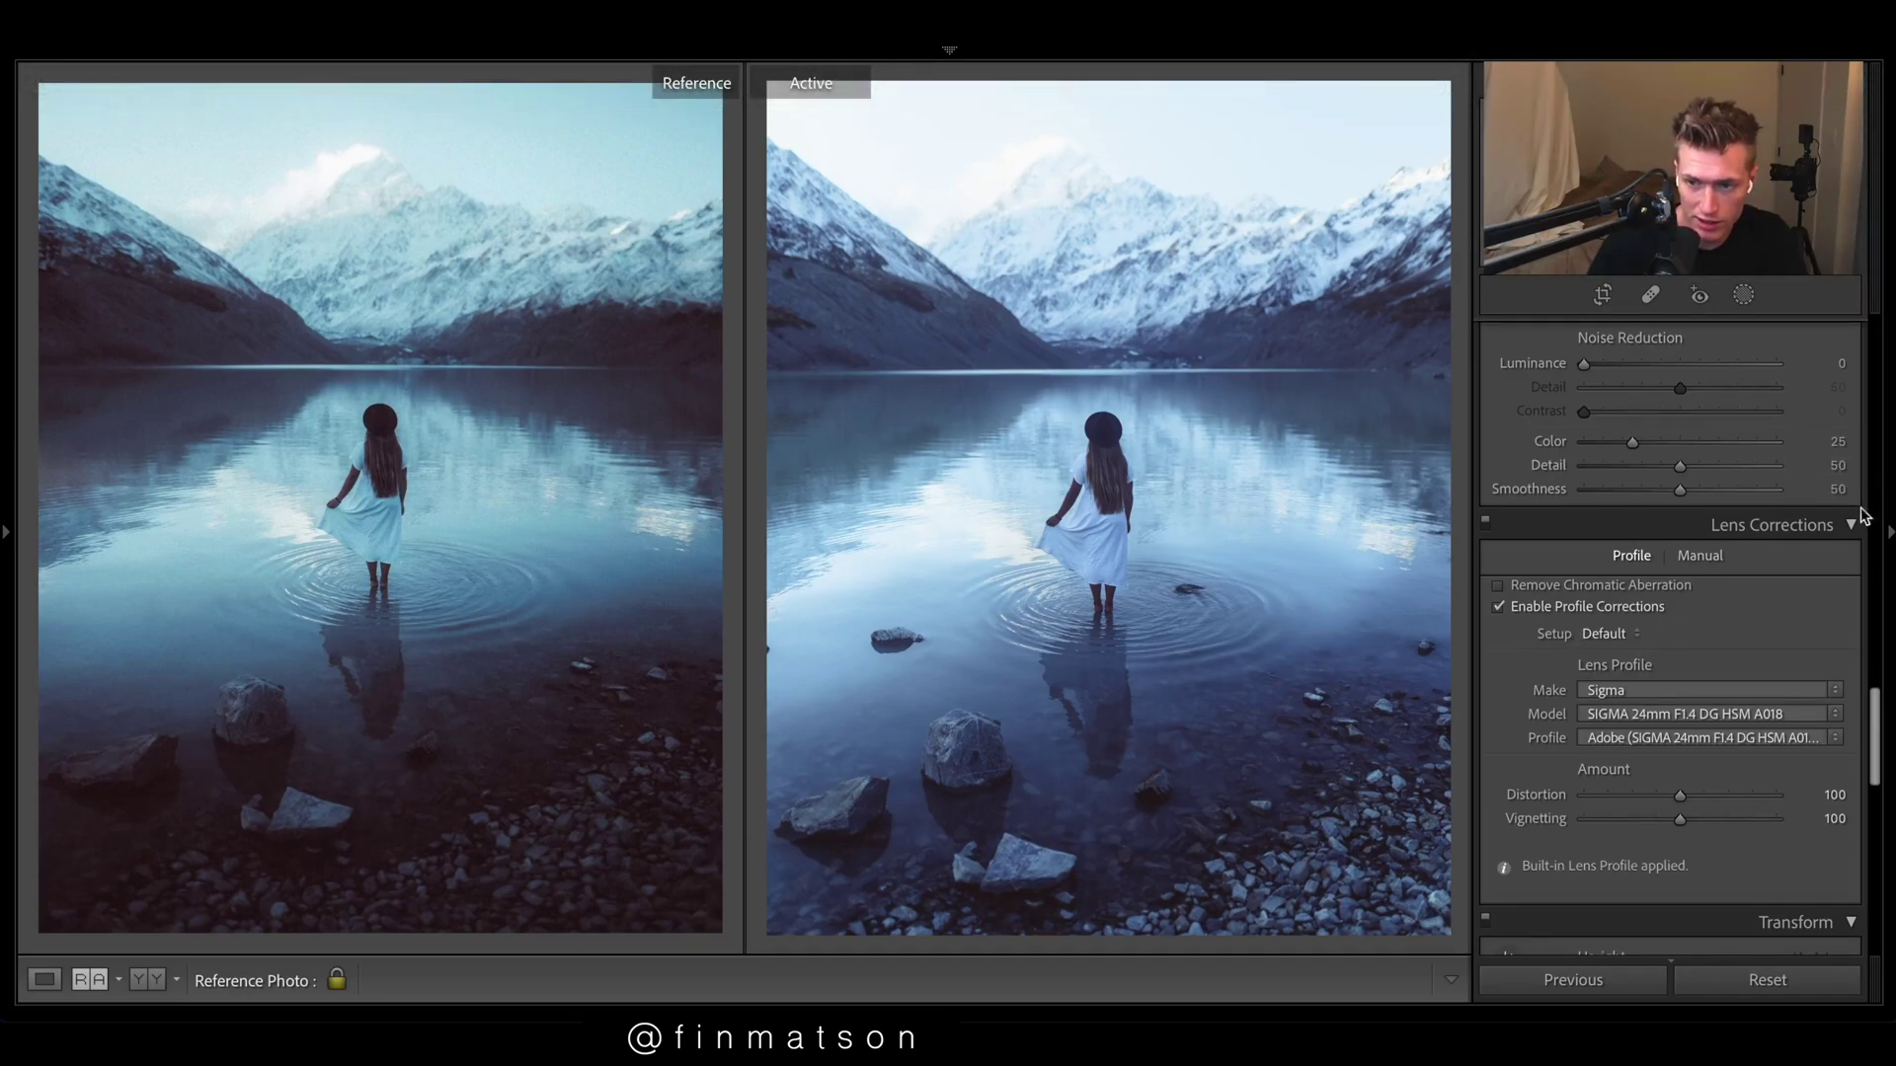
{"action": "left_click_drag", "start_coordinate": [1873, 731], "coordinate": [1886, 916]}
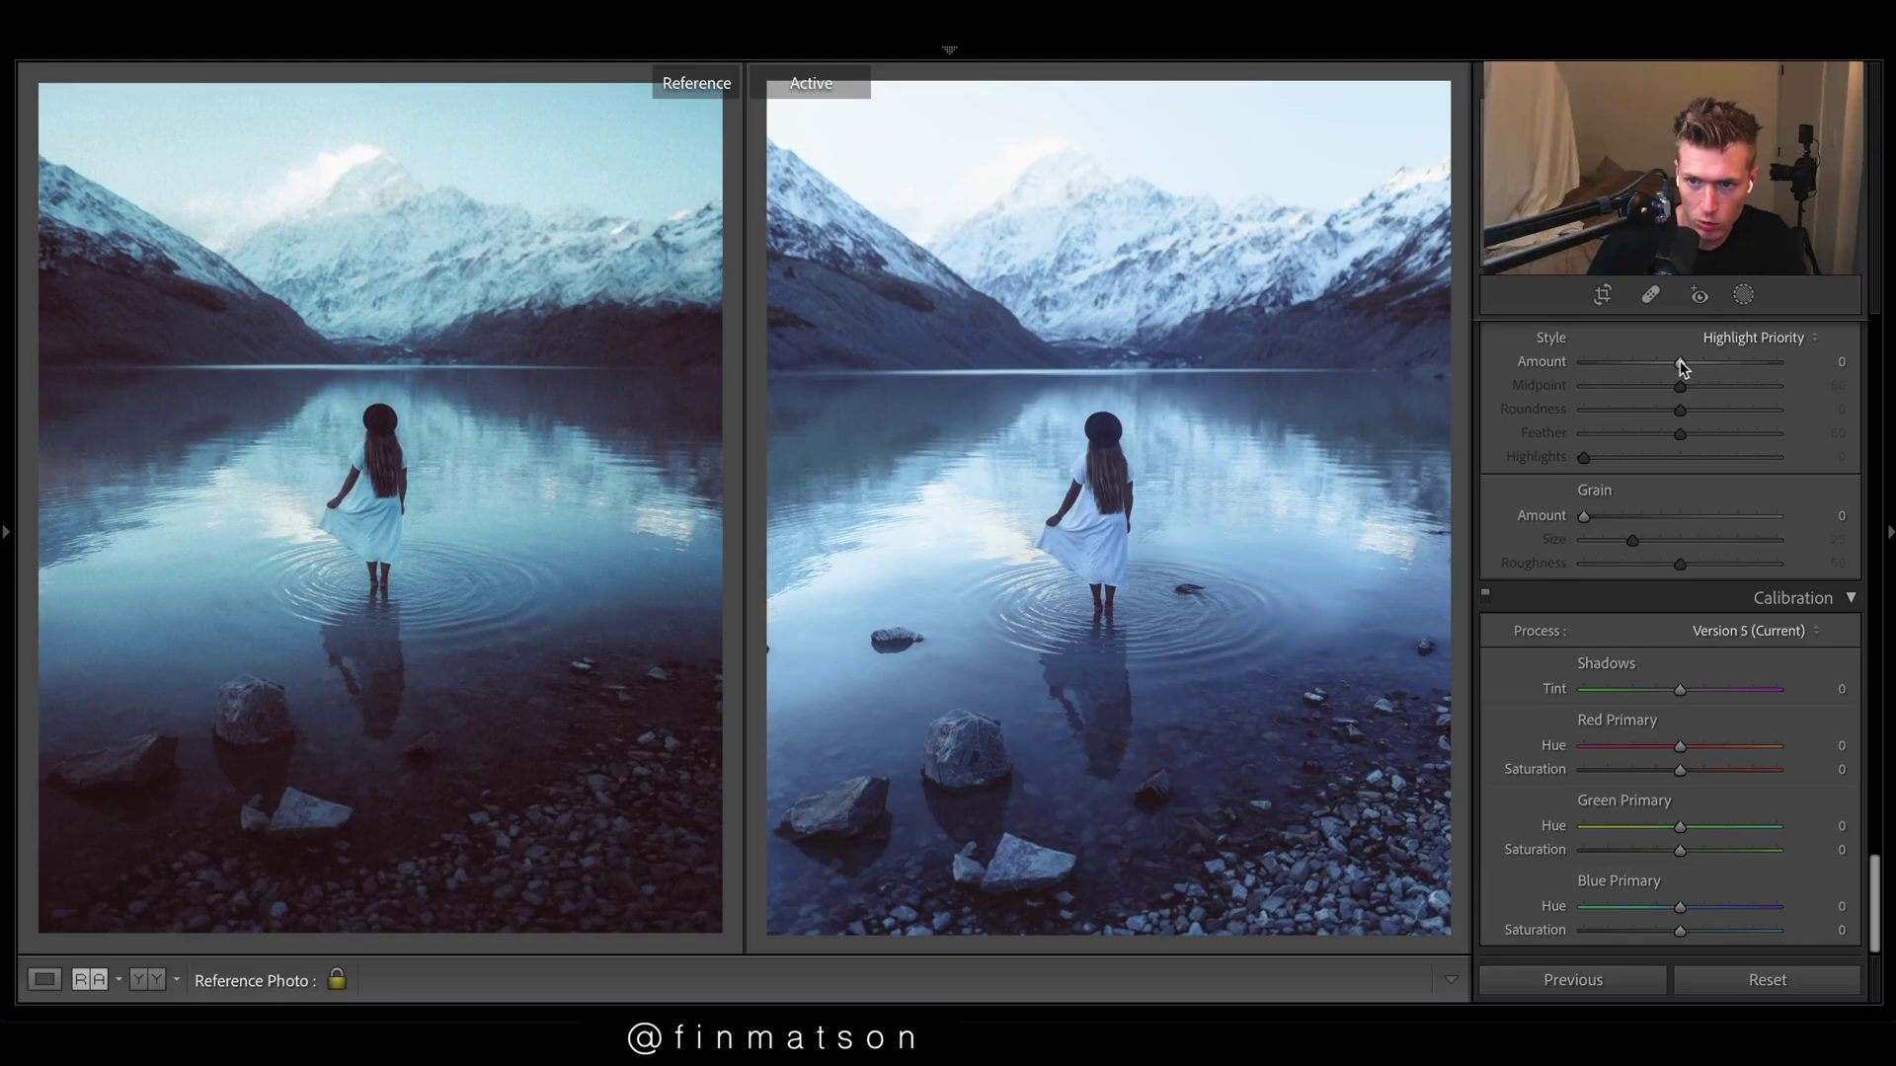
{"action": "mouse_move", "coordinate": [1678, 362]}
{"action": "left_mouse_down"}
{"action": "mouse_move", "coordinate": [1633, 367]}
{"action": "mouse_move", "coordinate": [1664, 376]}
{"action": "left_mouse_up"}
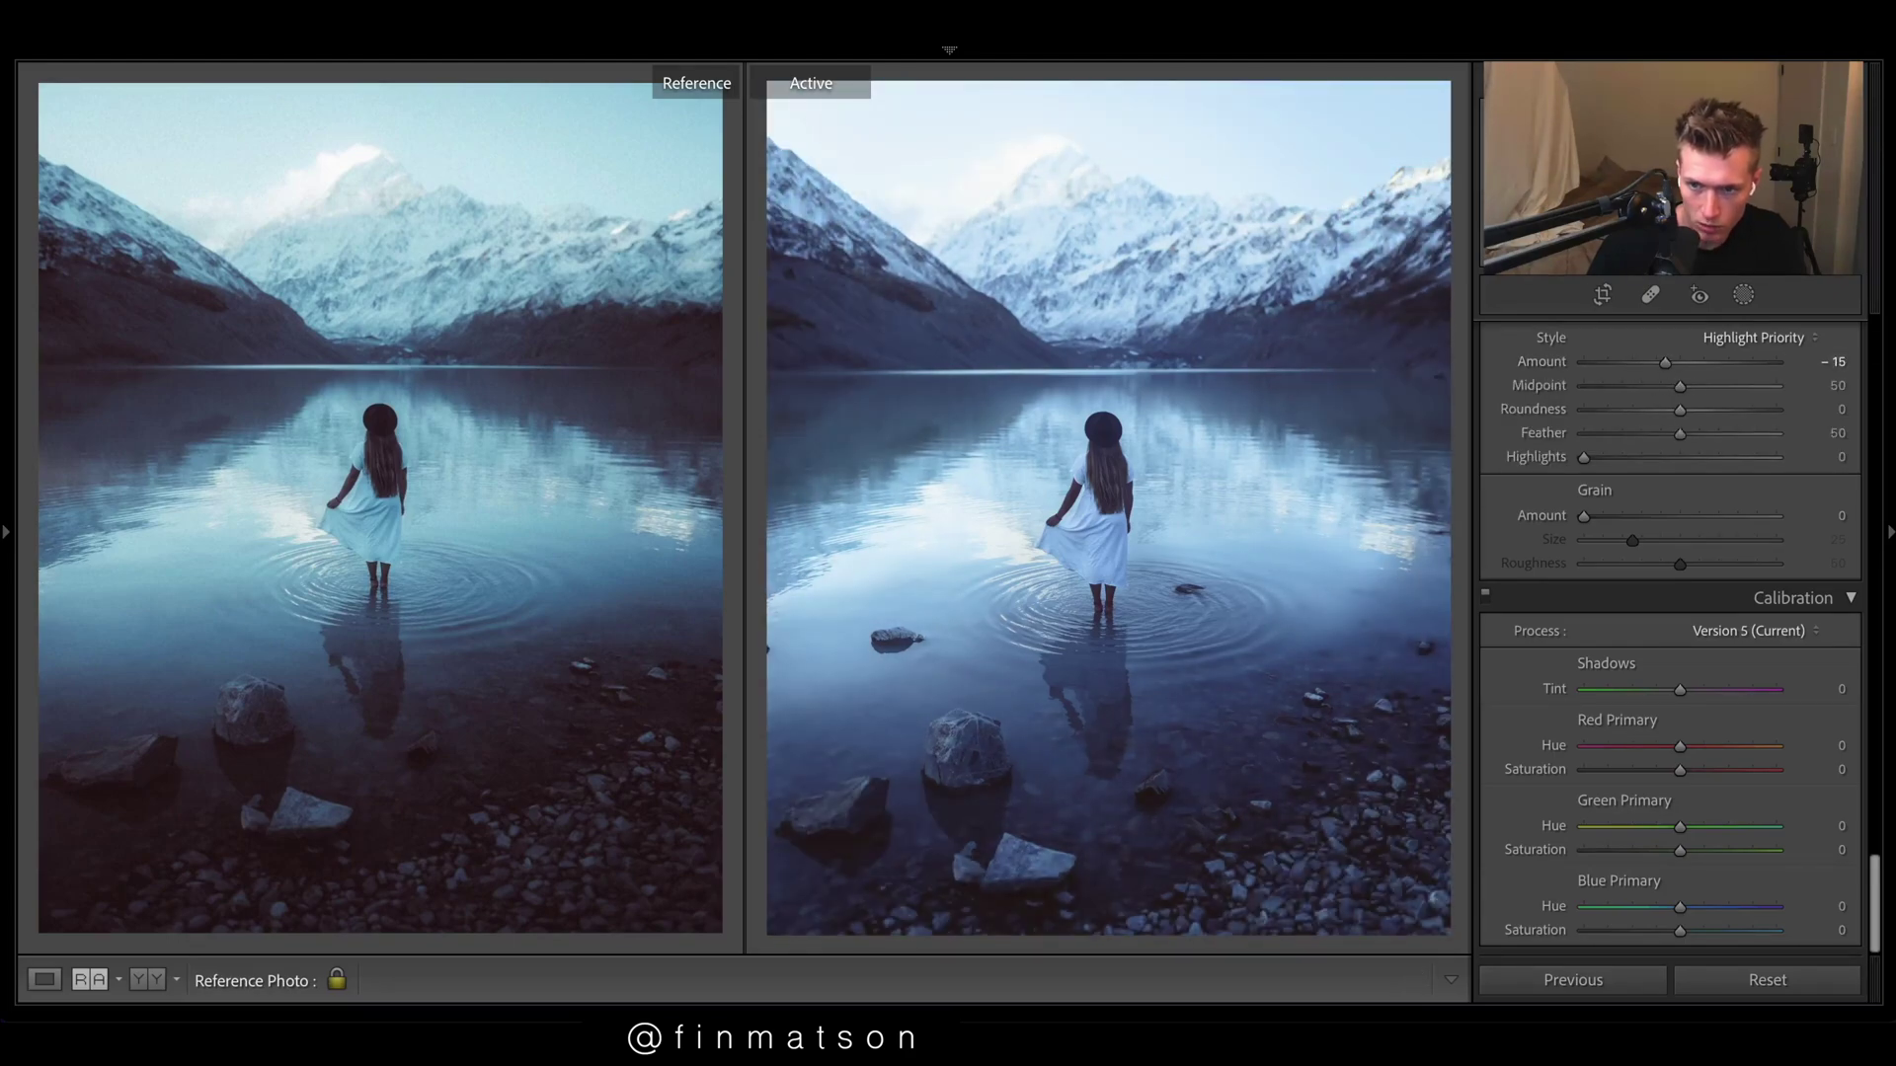
{"action": "left_click_drag", "start_coordinate": [1592, 460], "coordinate": [1776, 459]}
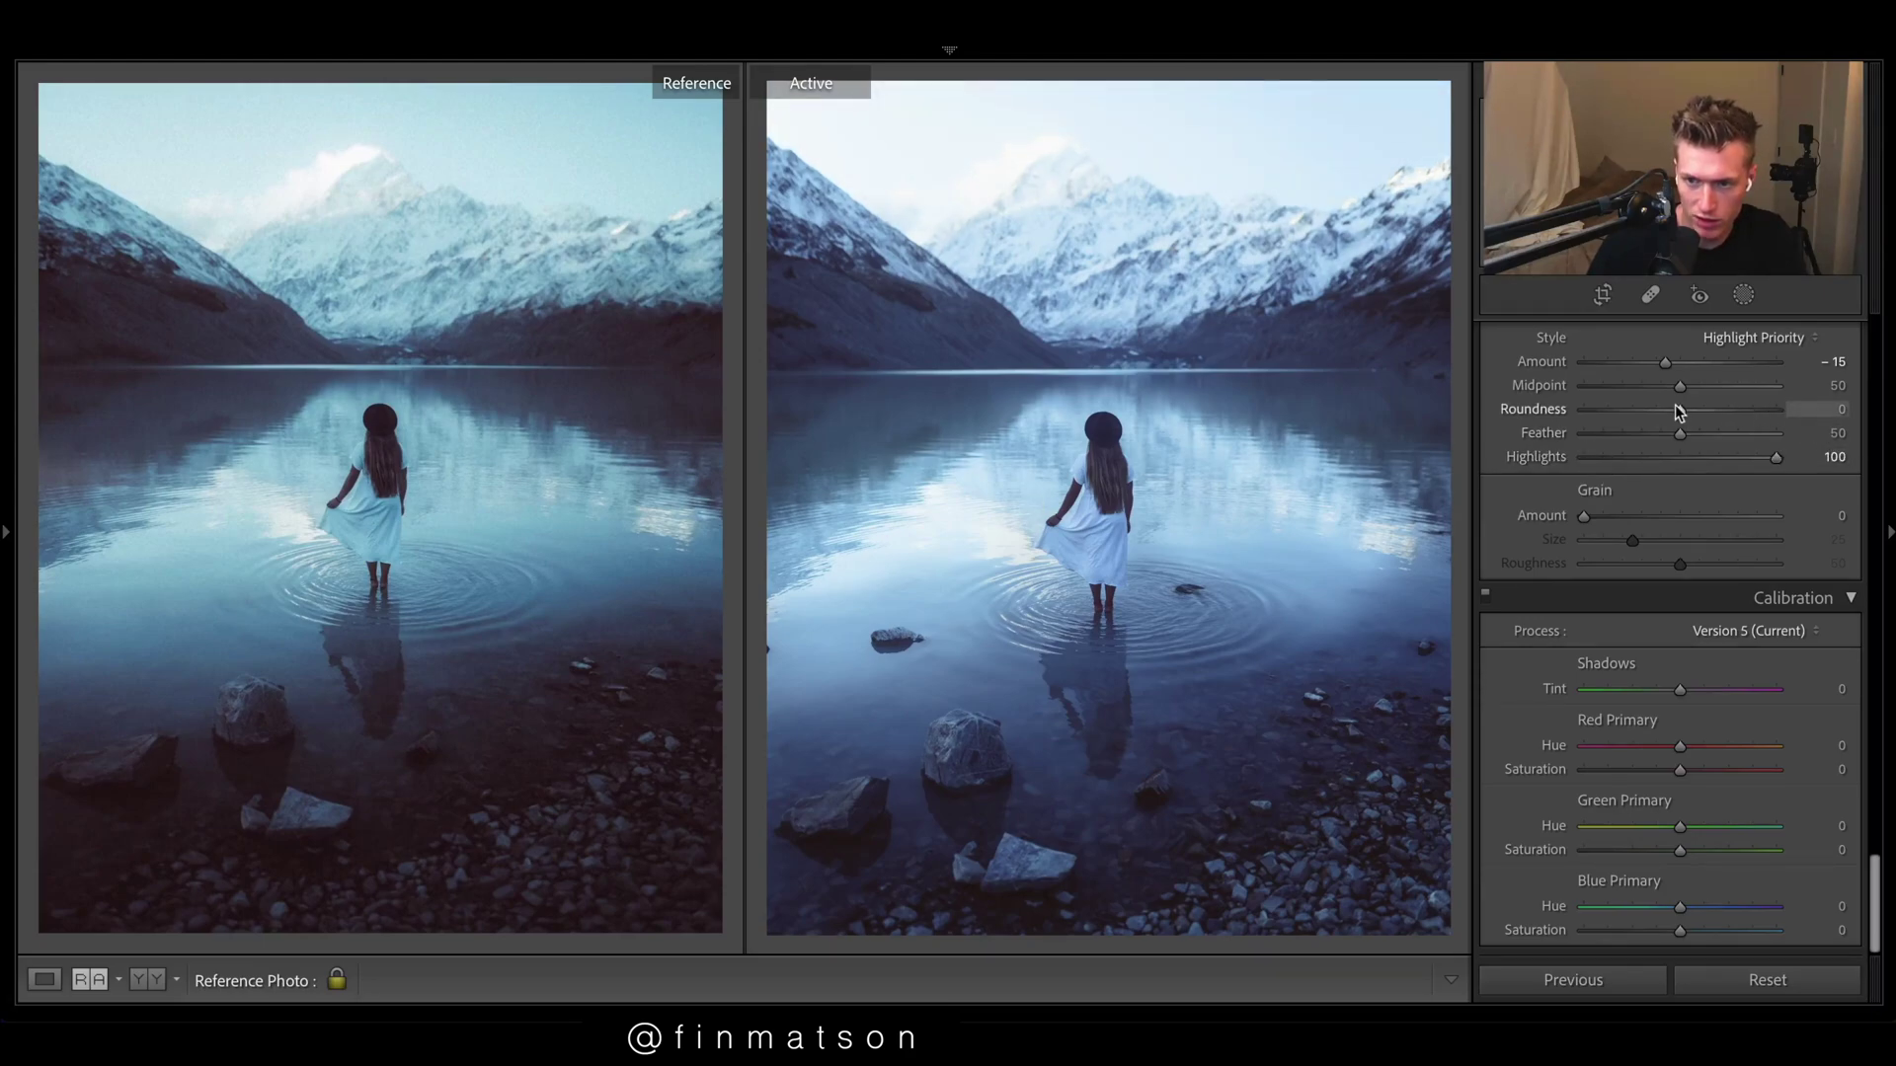
{"action": "left_click_drag", "start_coordinate": [1675, 393], "coordinate": [1590, 399]}
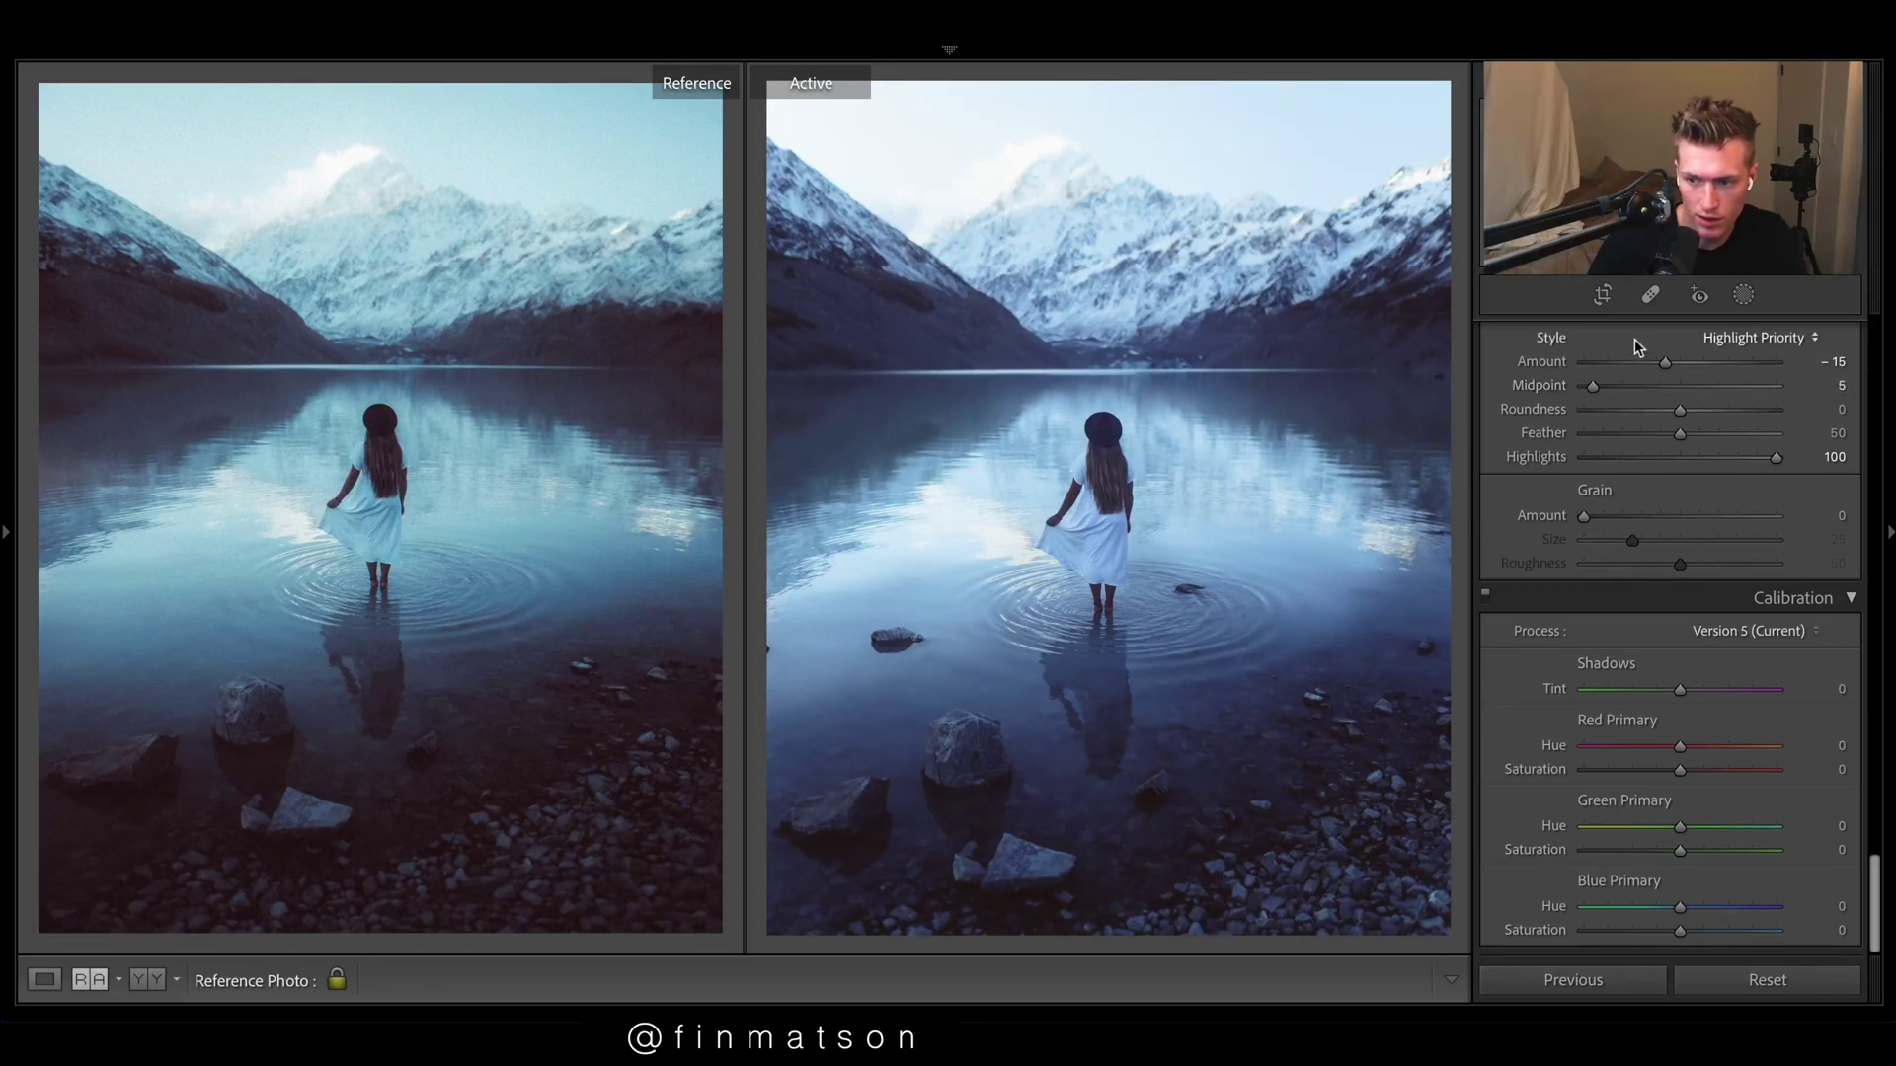
{"action": "left_click_drag", "start_coordinate": [1641, 513], "coordinate": [1746, 554]}
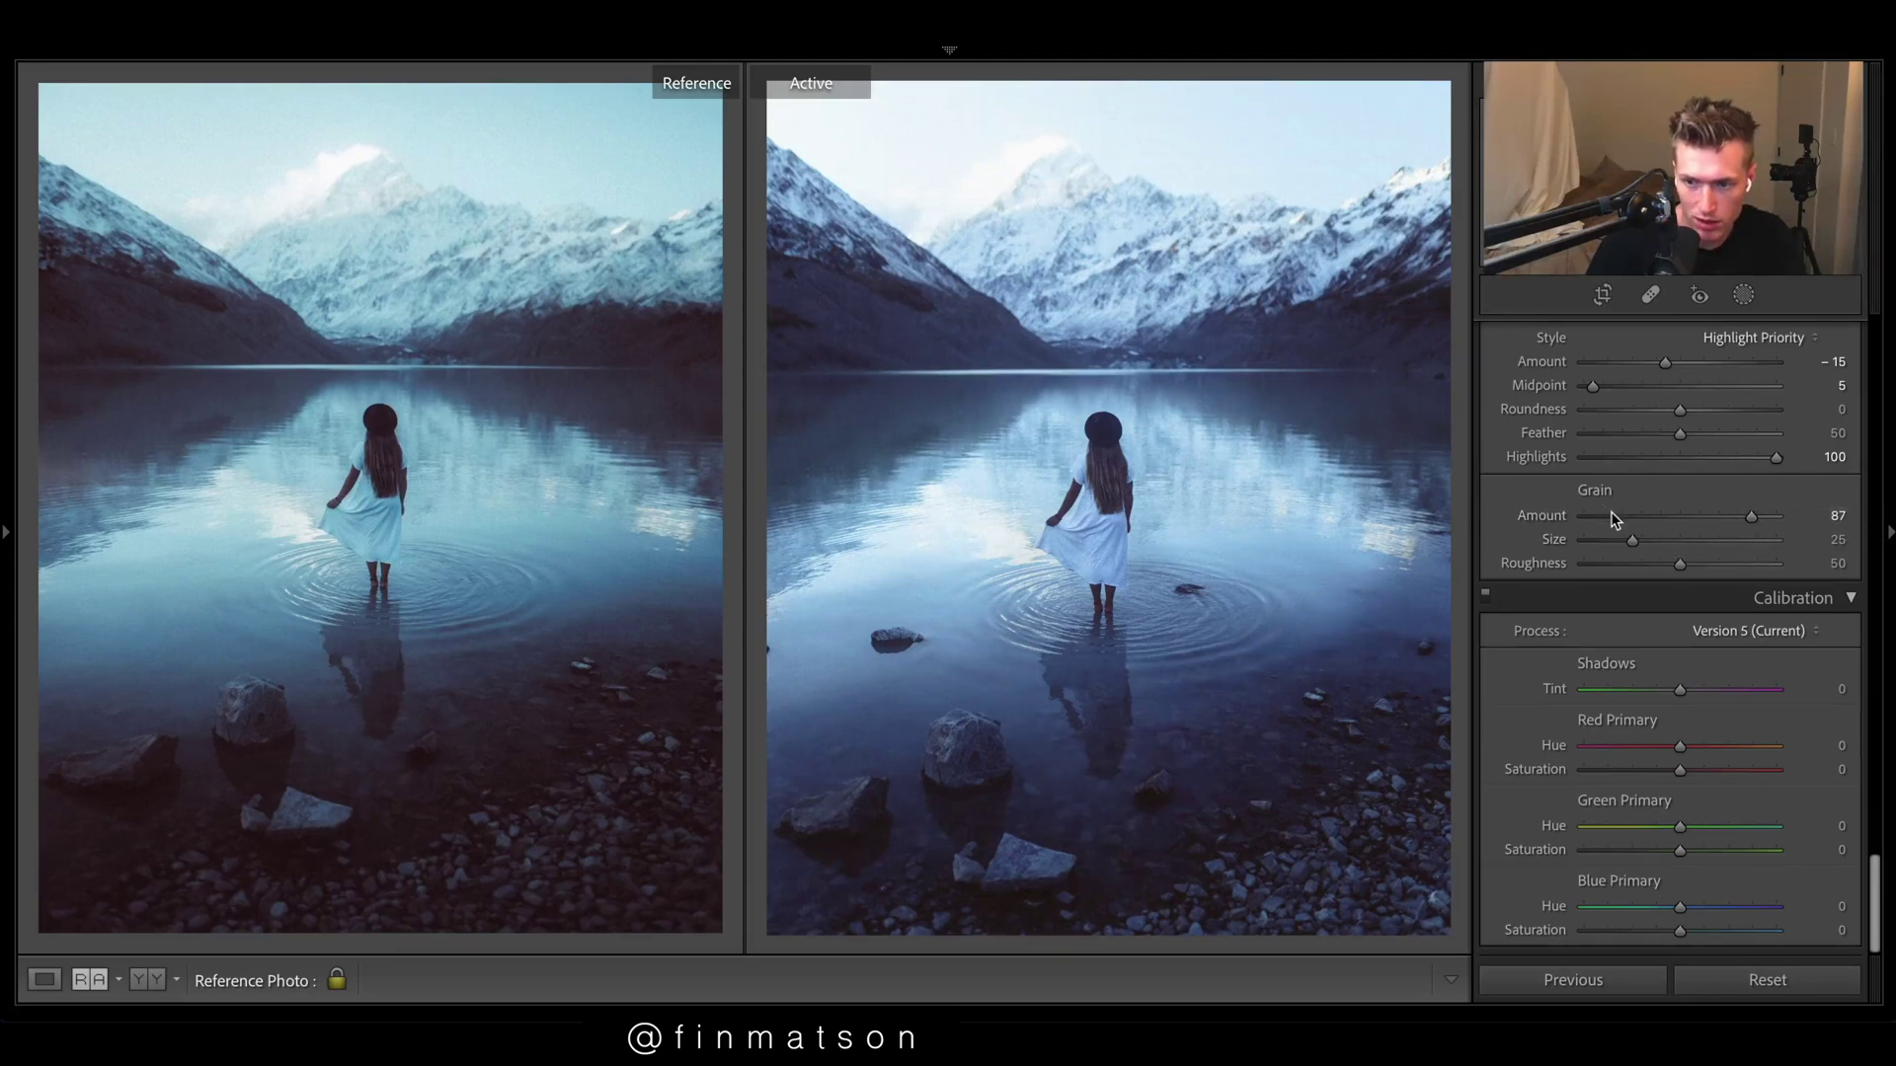
Step: Lower grain to 71 and shift the Calibration Blue Primary Hue to −19
{"action": "left_click", "coordinate": [1716, 519]}
{"action": "scroll", "coordinate": [1688, 477], "scroll_direction": "up", "scroll_amount": 2}
{"action": "scroll", "coordinate": [1747, 796], "scroll_direction": "down", "scroll_amount": 2}
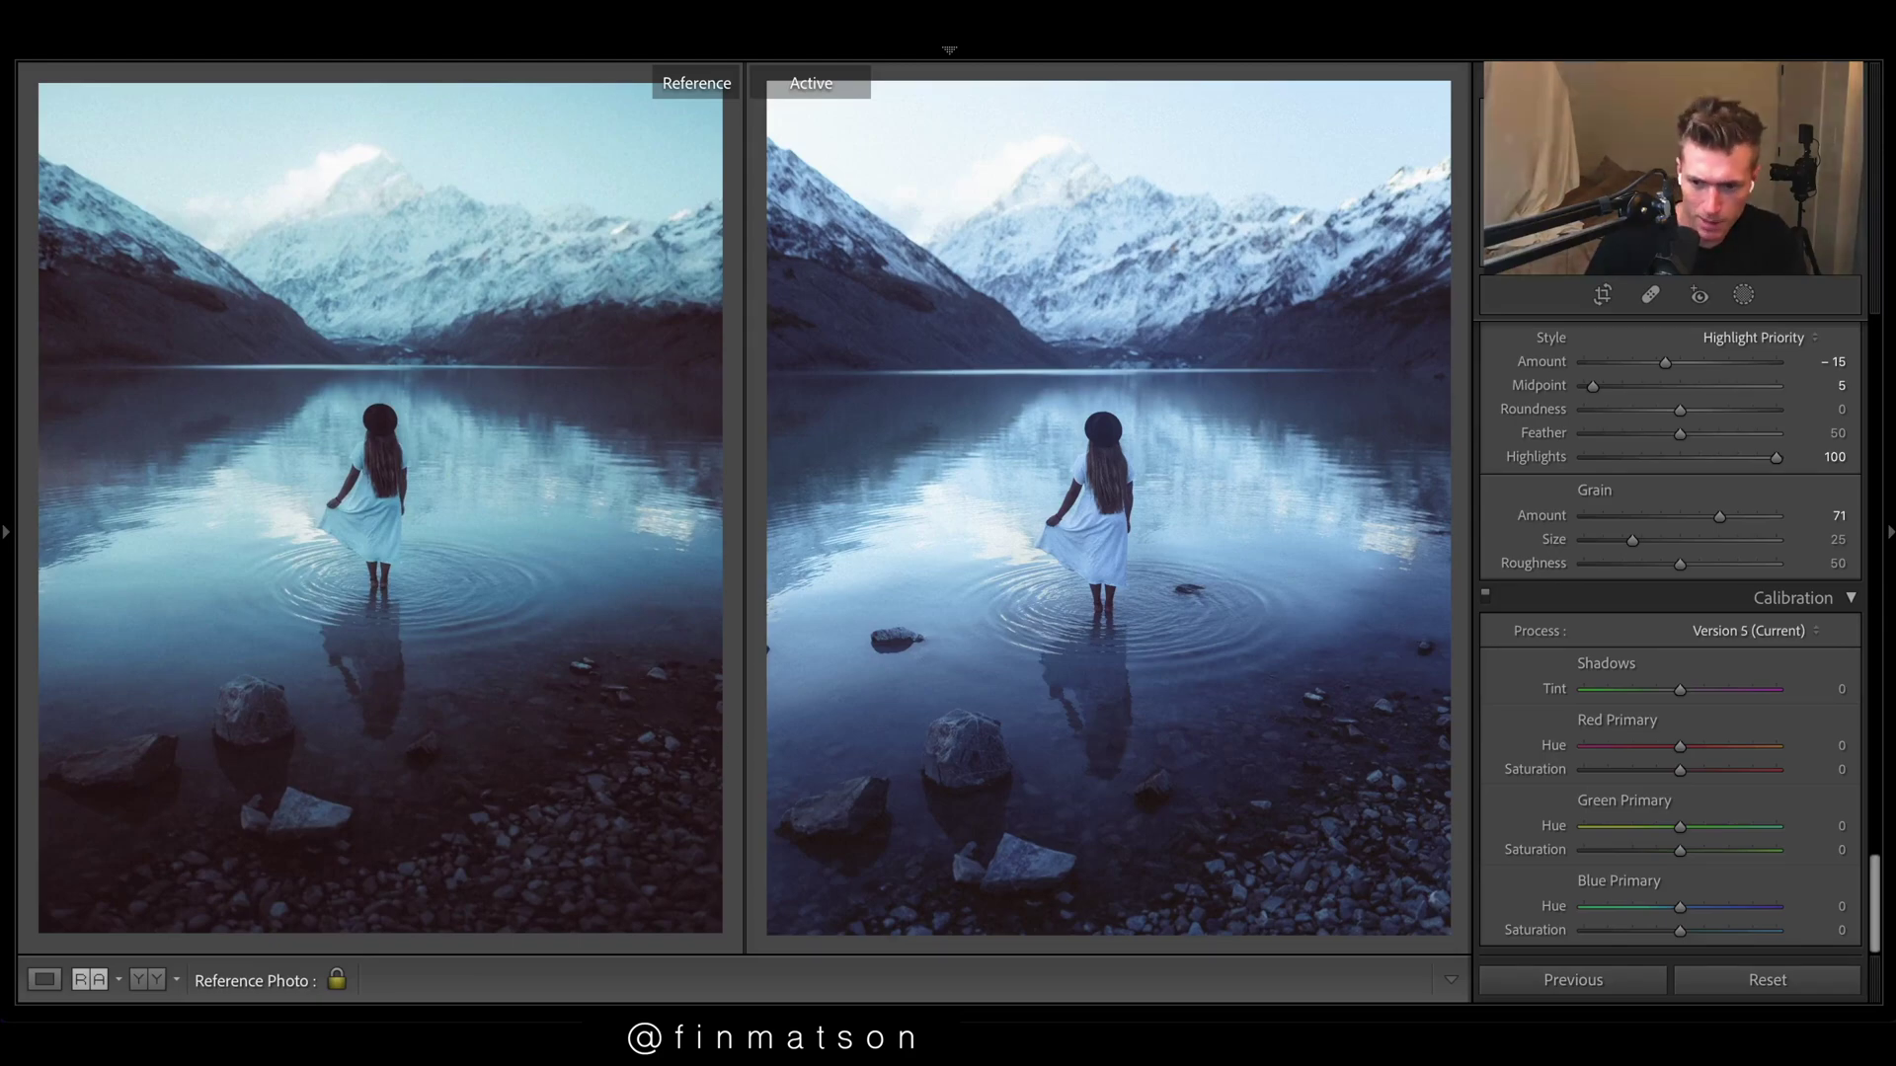
{"action": "mouse_move", "coordinate": [1678, 908]}
{"action": "left_mouse_down"}
{"action": "mouse_move", "coordinate": [1634, 903]}
{"action": "mouse_move", "coordinate": [1675, 901]}
{"action": "mouse_move", "coordinate": [1651, 895]}
{"action": "left_mouse_up"}
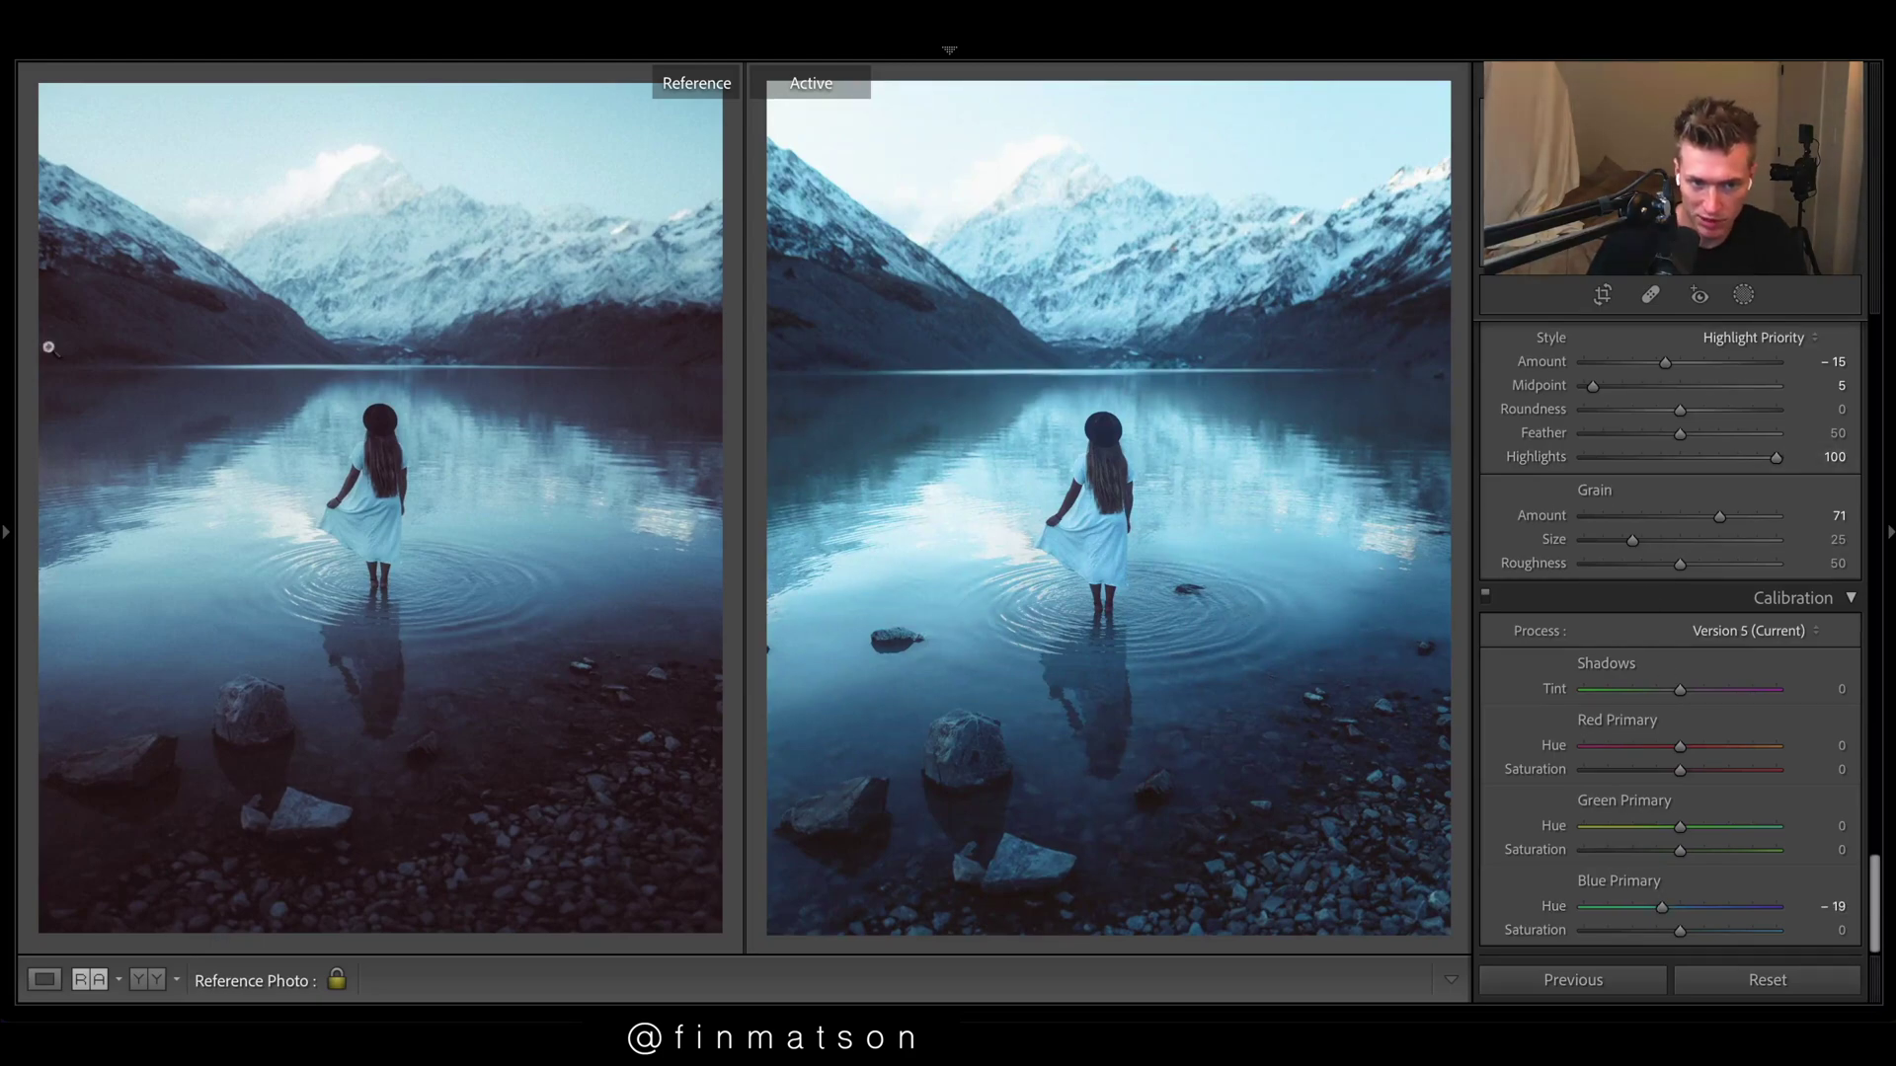
Step: Tint the shadows at hue 27, saturation 30, with Blending 31 and Balance −90
{"action": "scroll", "coordinate": [1678, 632], "scroll_direction": "up", "scroll_amount": 10}
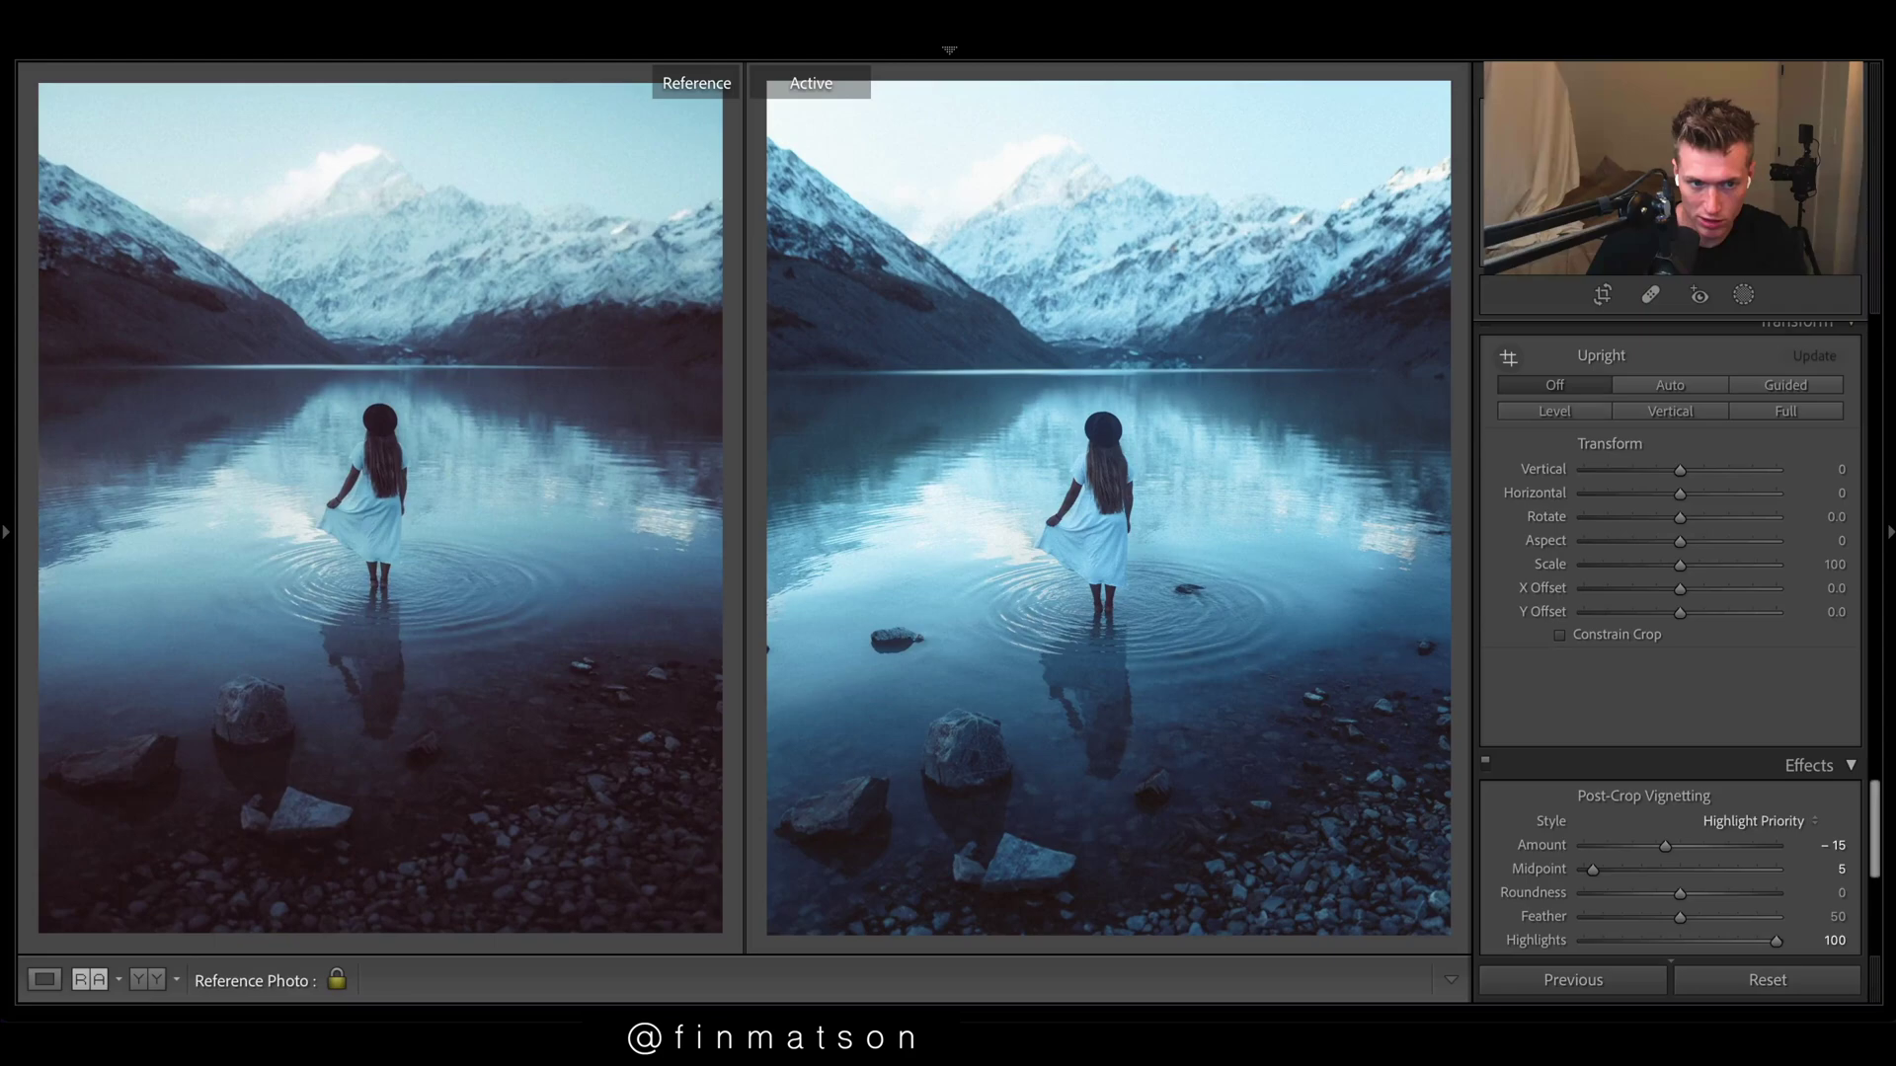
{"action": "scroll", "coordinate": [1679, 632], "scroll_direction": "up", "scroll_amount": 10}
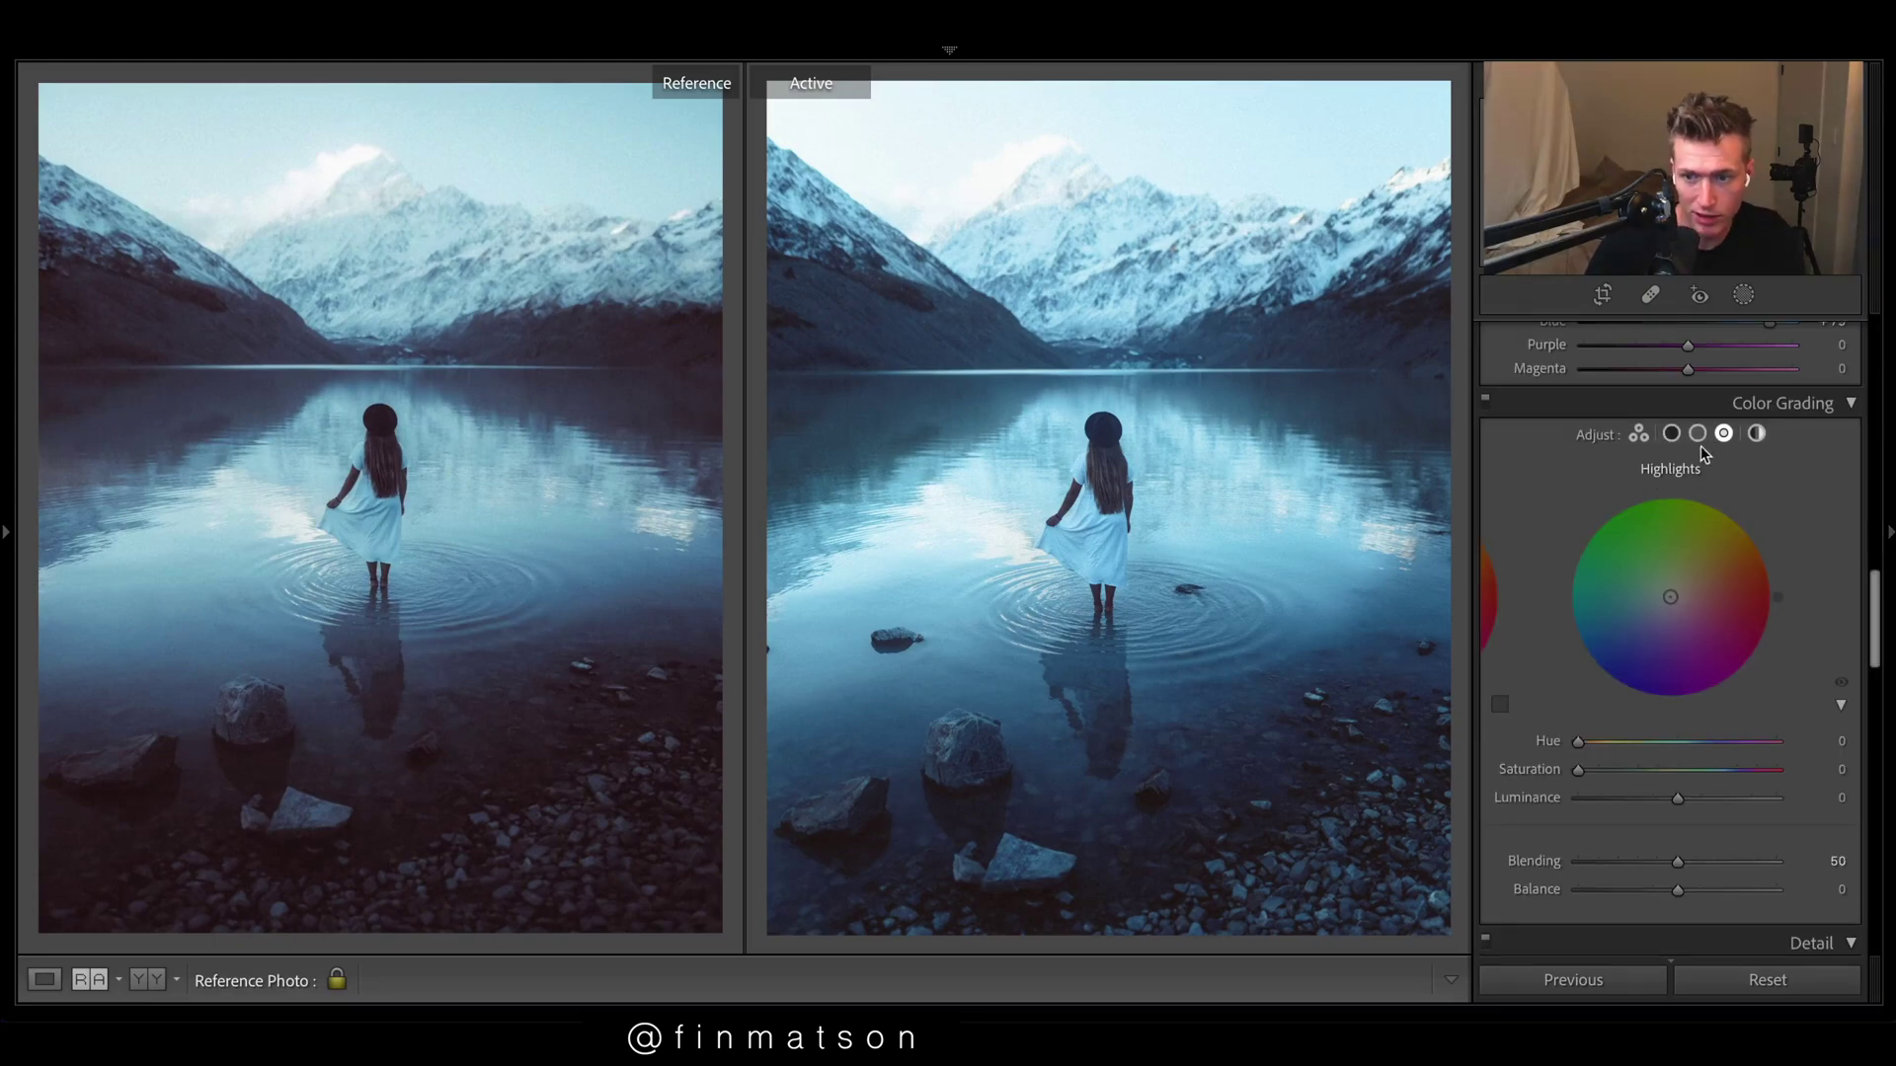
{"action": "left_click", "coordinate": [1671, 435]}
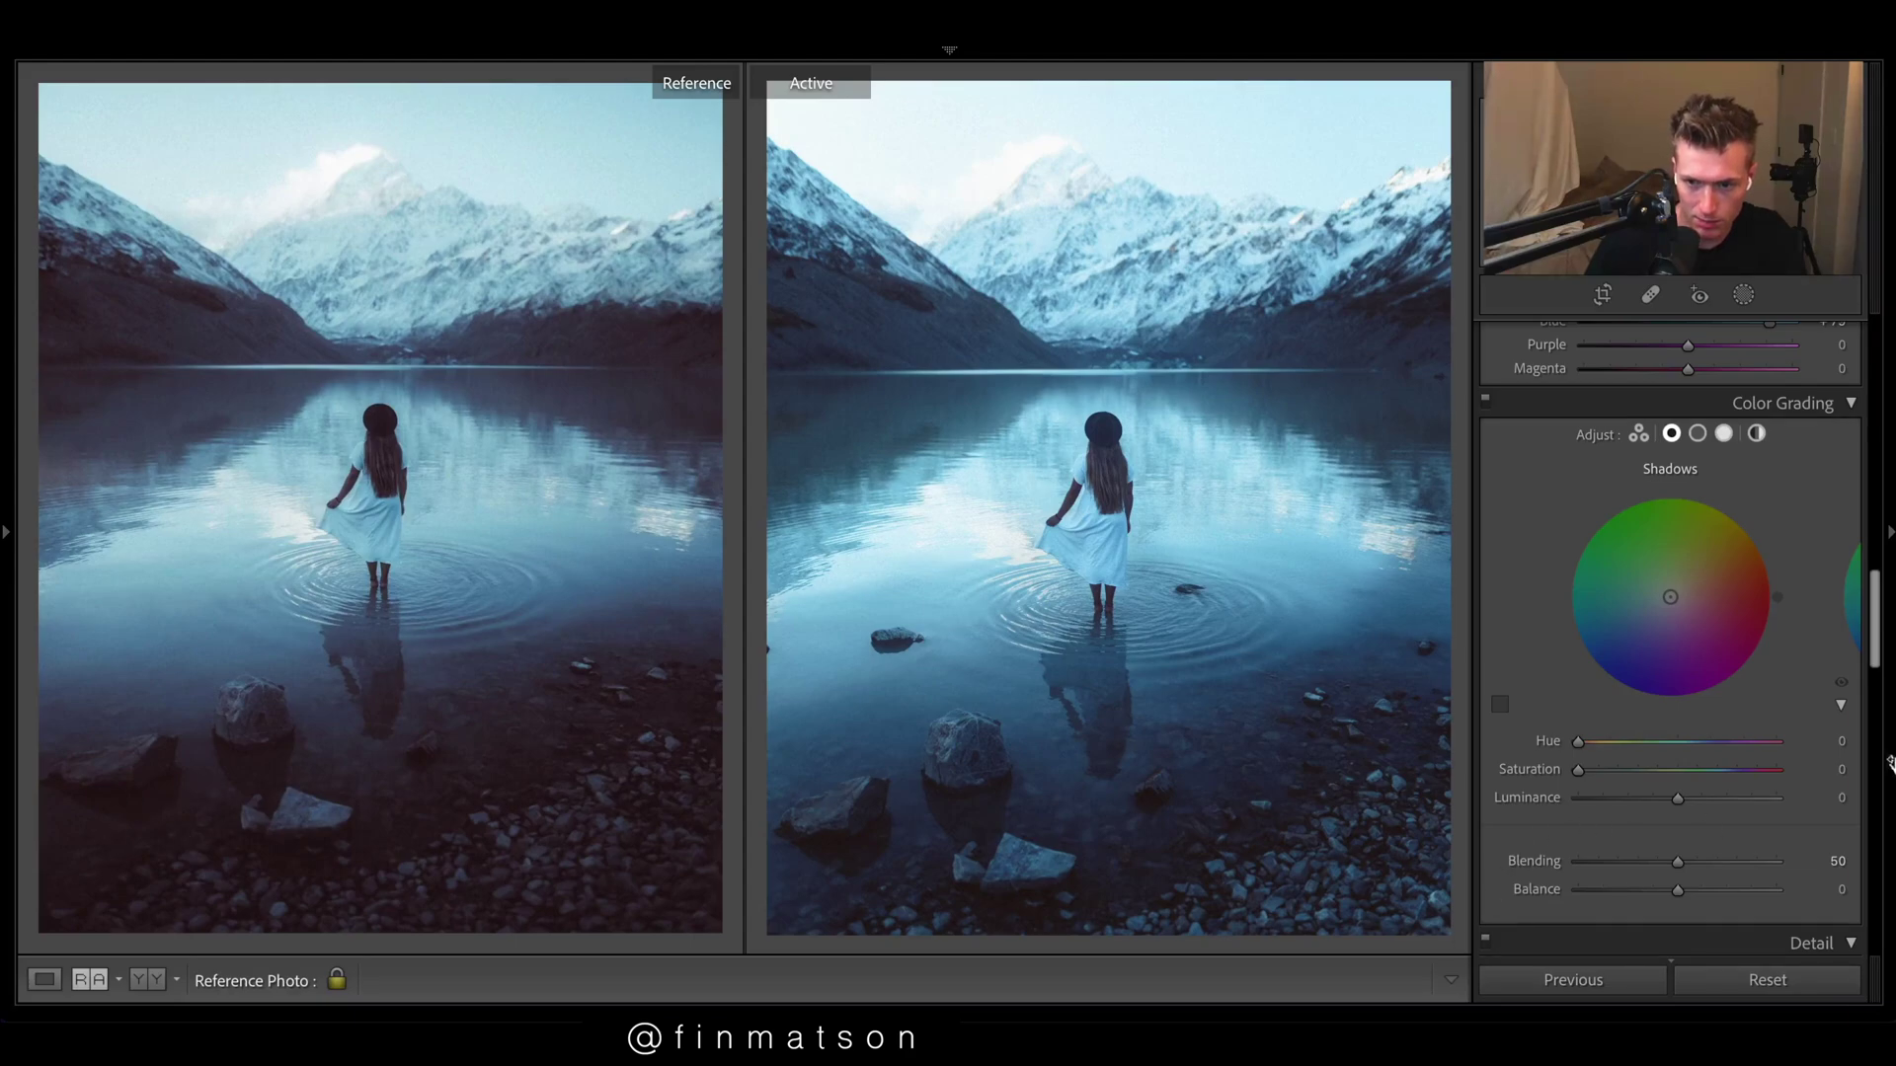
{"action": "left_click_drag", "start_coordinate": [1671, 598], "coordinate": [1704, 580]}
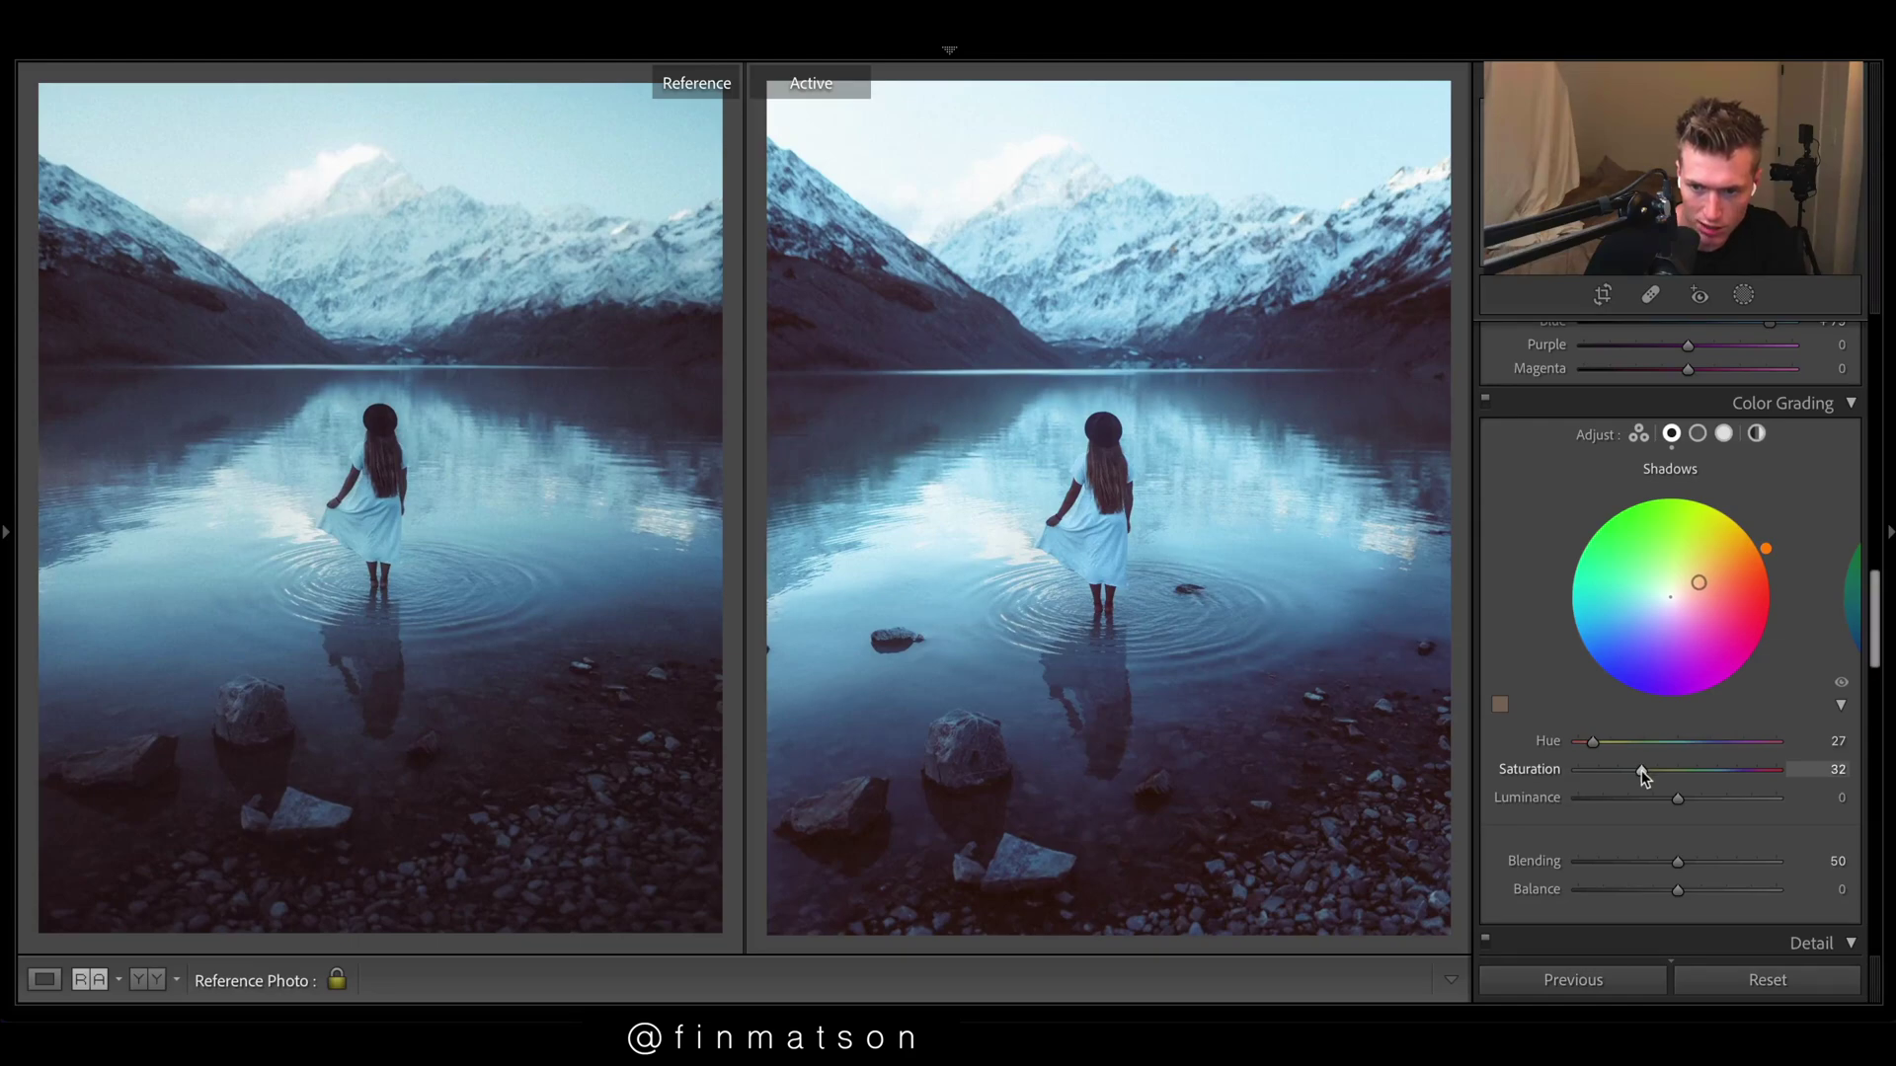
{"action": "left_click_drag", "start_coordinate": [1641, 770], "coordinate": [1638, 770]}
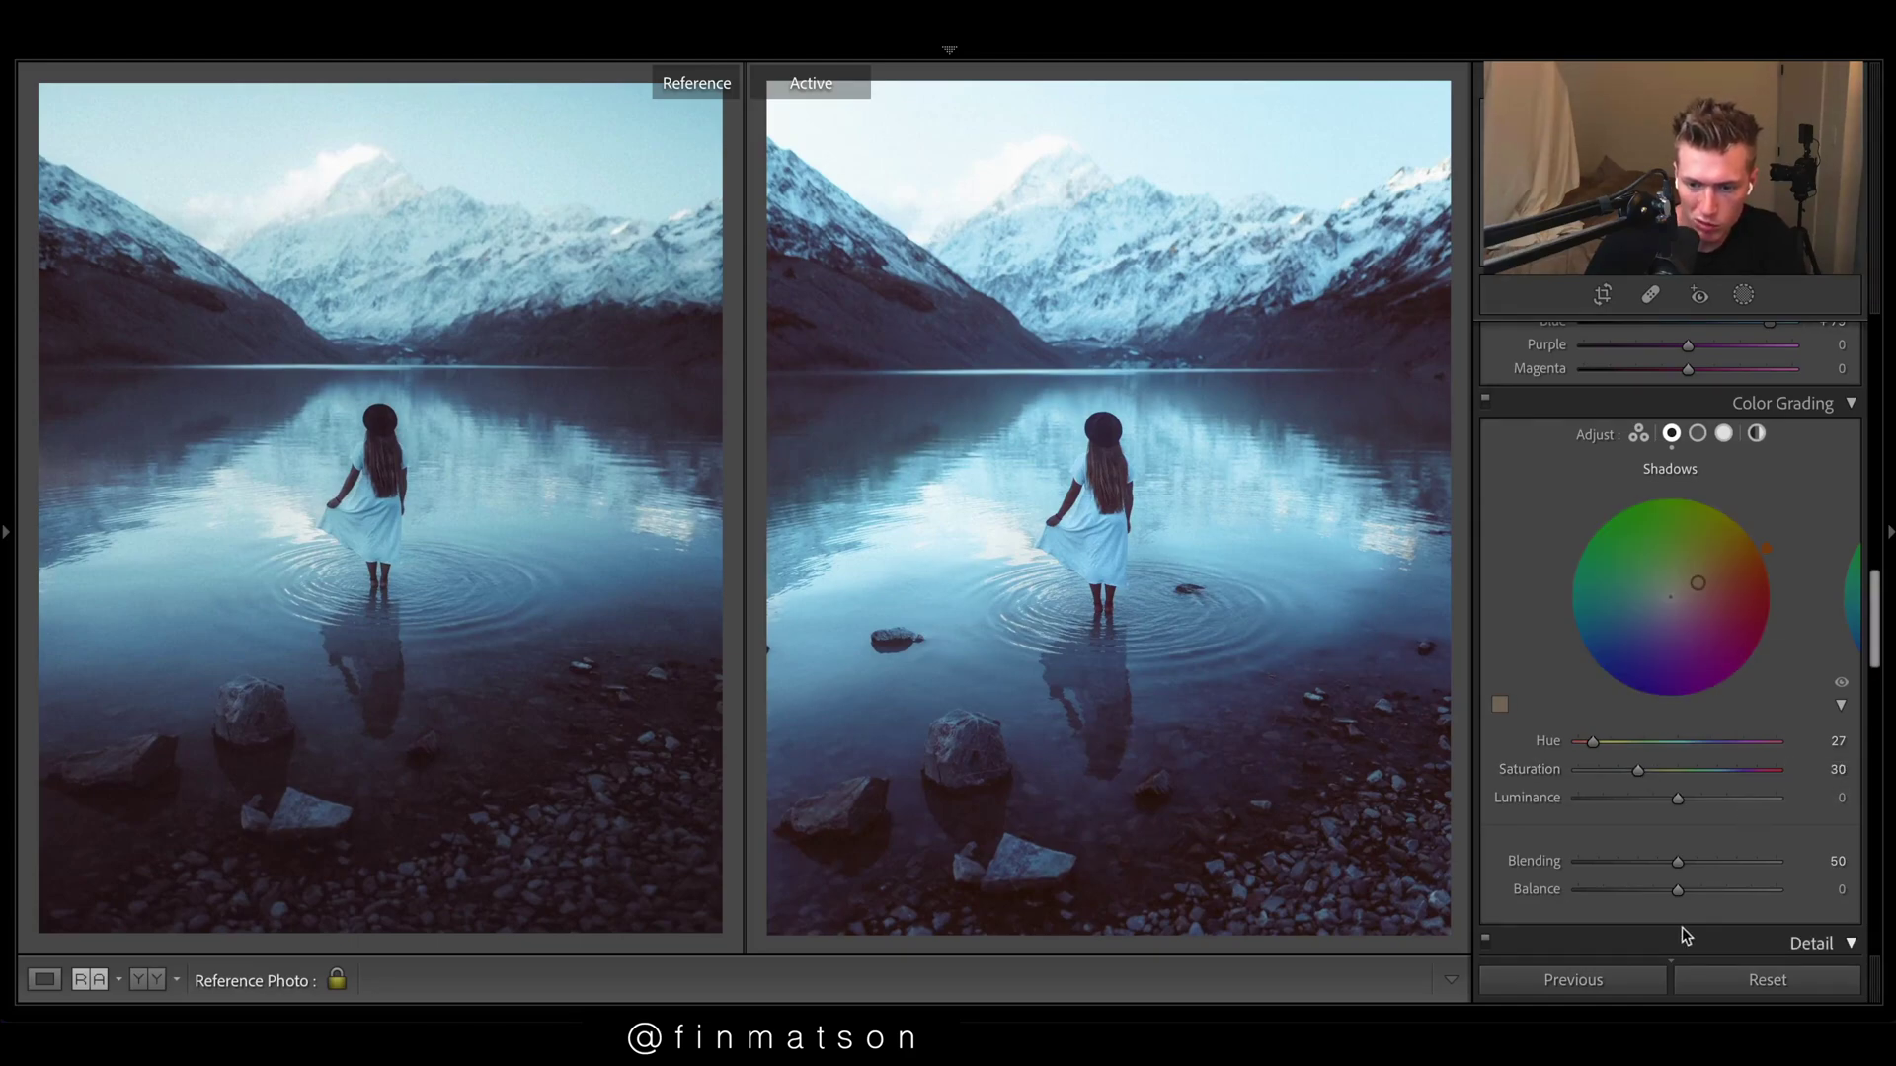
{"action": "left_click_drag", "start_coordinate": [1677, 890], "coordinate": [1583, 888]}
{"action": "left_click_drag", "start_coordinate": [1744, 865], "coordinate": [1638, 866]}
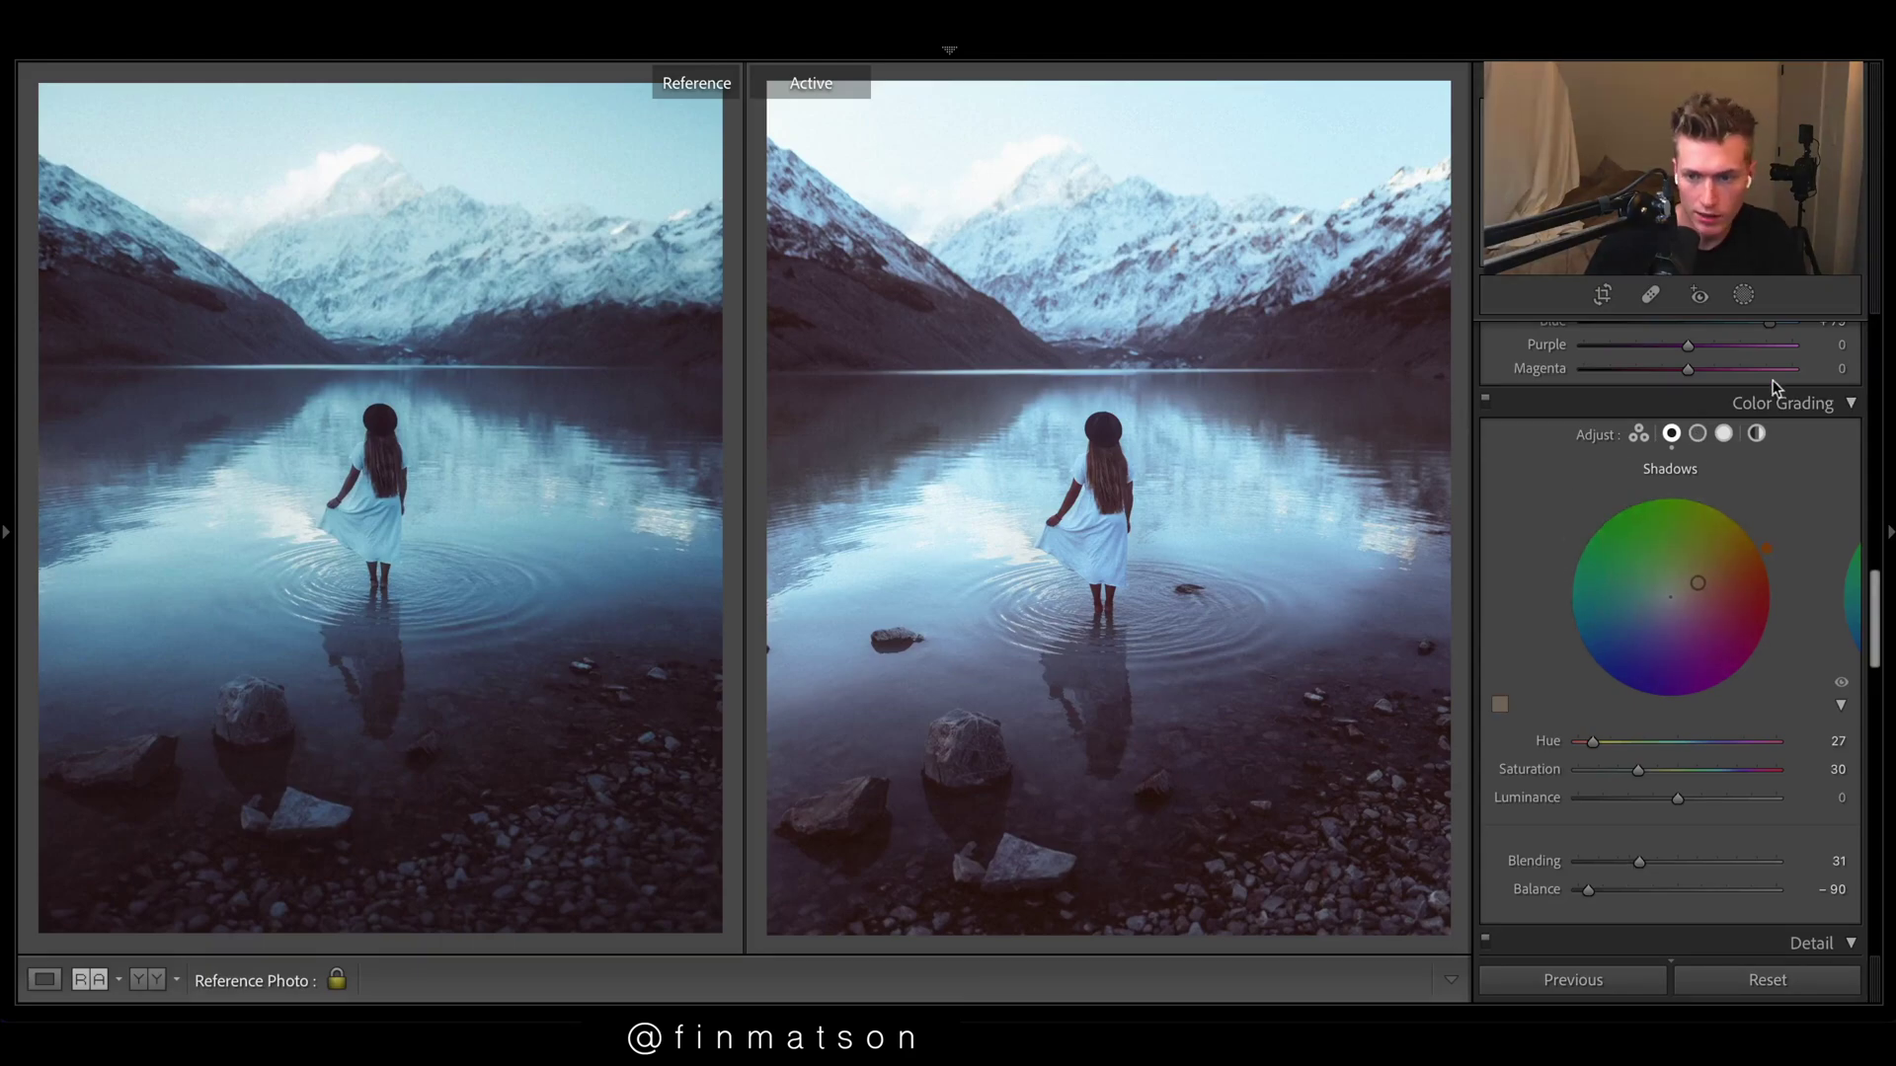
Step: Tint the highlights cool green at hue 131 with saturation 47
{"action": "left_click", "coordinate": [1724, 434]}
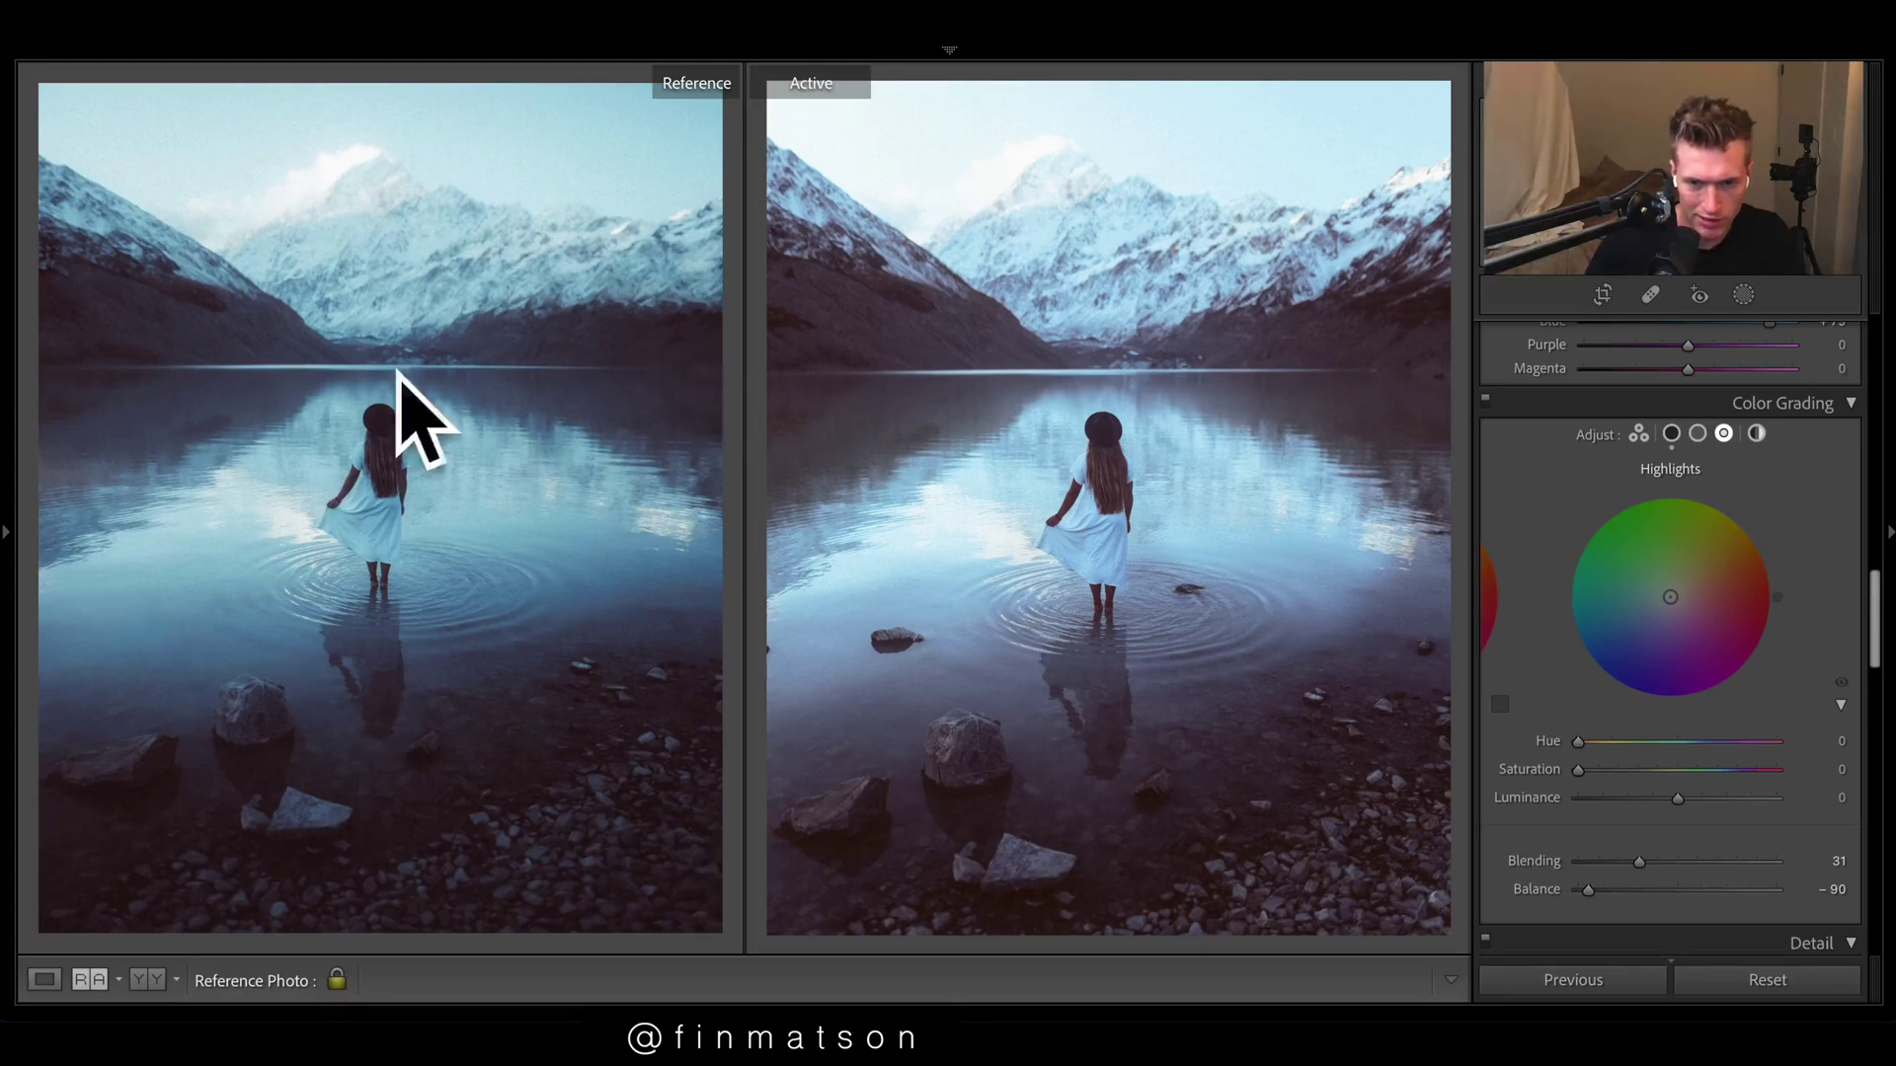
{"action": "mouse_move", "coordinate": [1681, 577]}
{"action": "left_mouse_down"}
{"action": "mouse_move", "coordinate": [1595, 604]}
{"action": "mouse_move", "coordinate": [1607, 583]}
{"action": "mouse_move", "coordinate": [1575, 548]}
{"action": "mouse_move", "coordinate": [1641, 560]}
{"action": "mouse_move", "coordinate": [1575, 617]}
{"action": "mouse_move", "coordinate": [1640, 511]}
{"action": "mouse_move", "coordinate": [1646, 571]}
{"action": "left_mouse_up"}
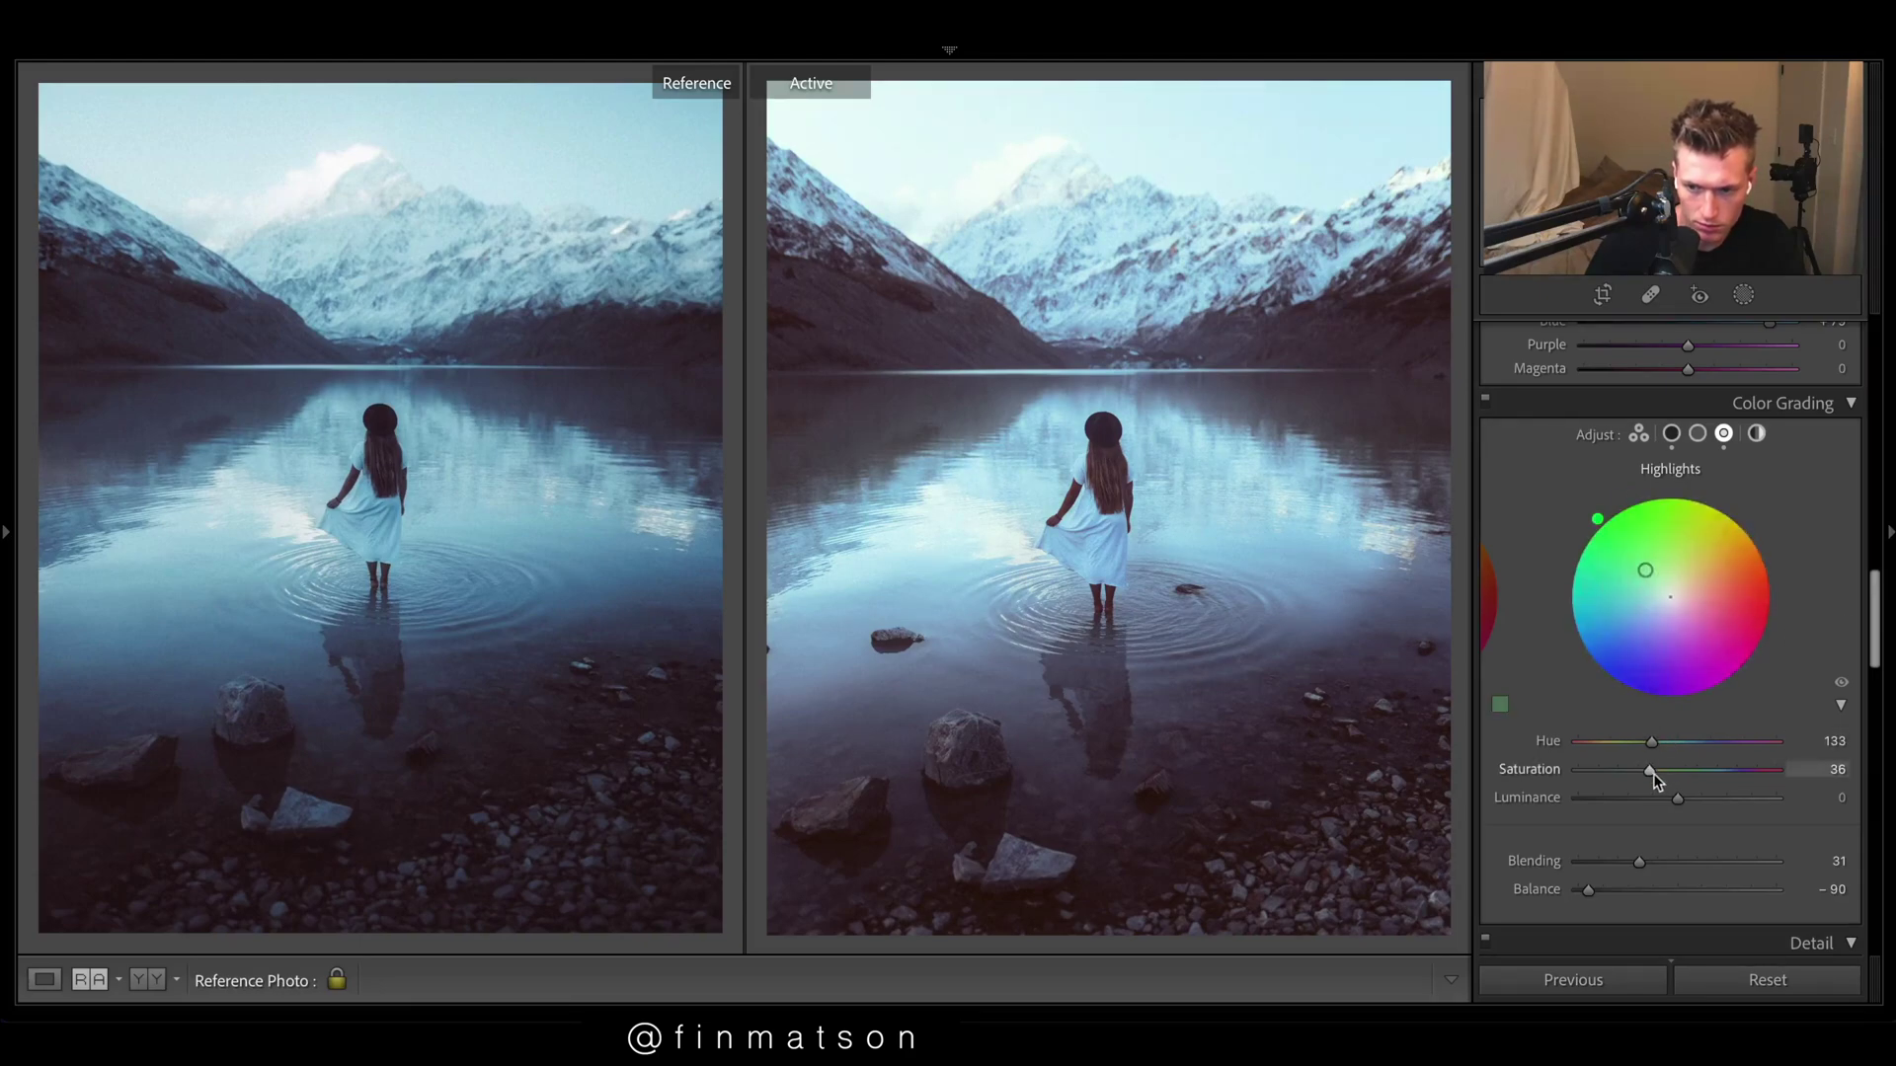
{"action": "mouse_move", "coordinate": [1651, 771]}
{"action": "left_mouse_down"}
{"action": "mouse_move", "coordinate": [1670, 775]}
{"action": "mouse_move", "coordinate": [1645, 750]}
{"action": "left_mouse_up"}
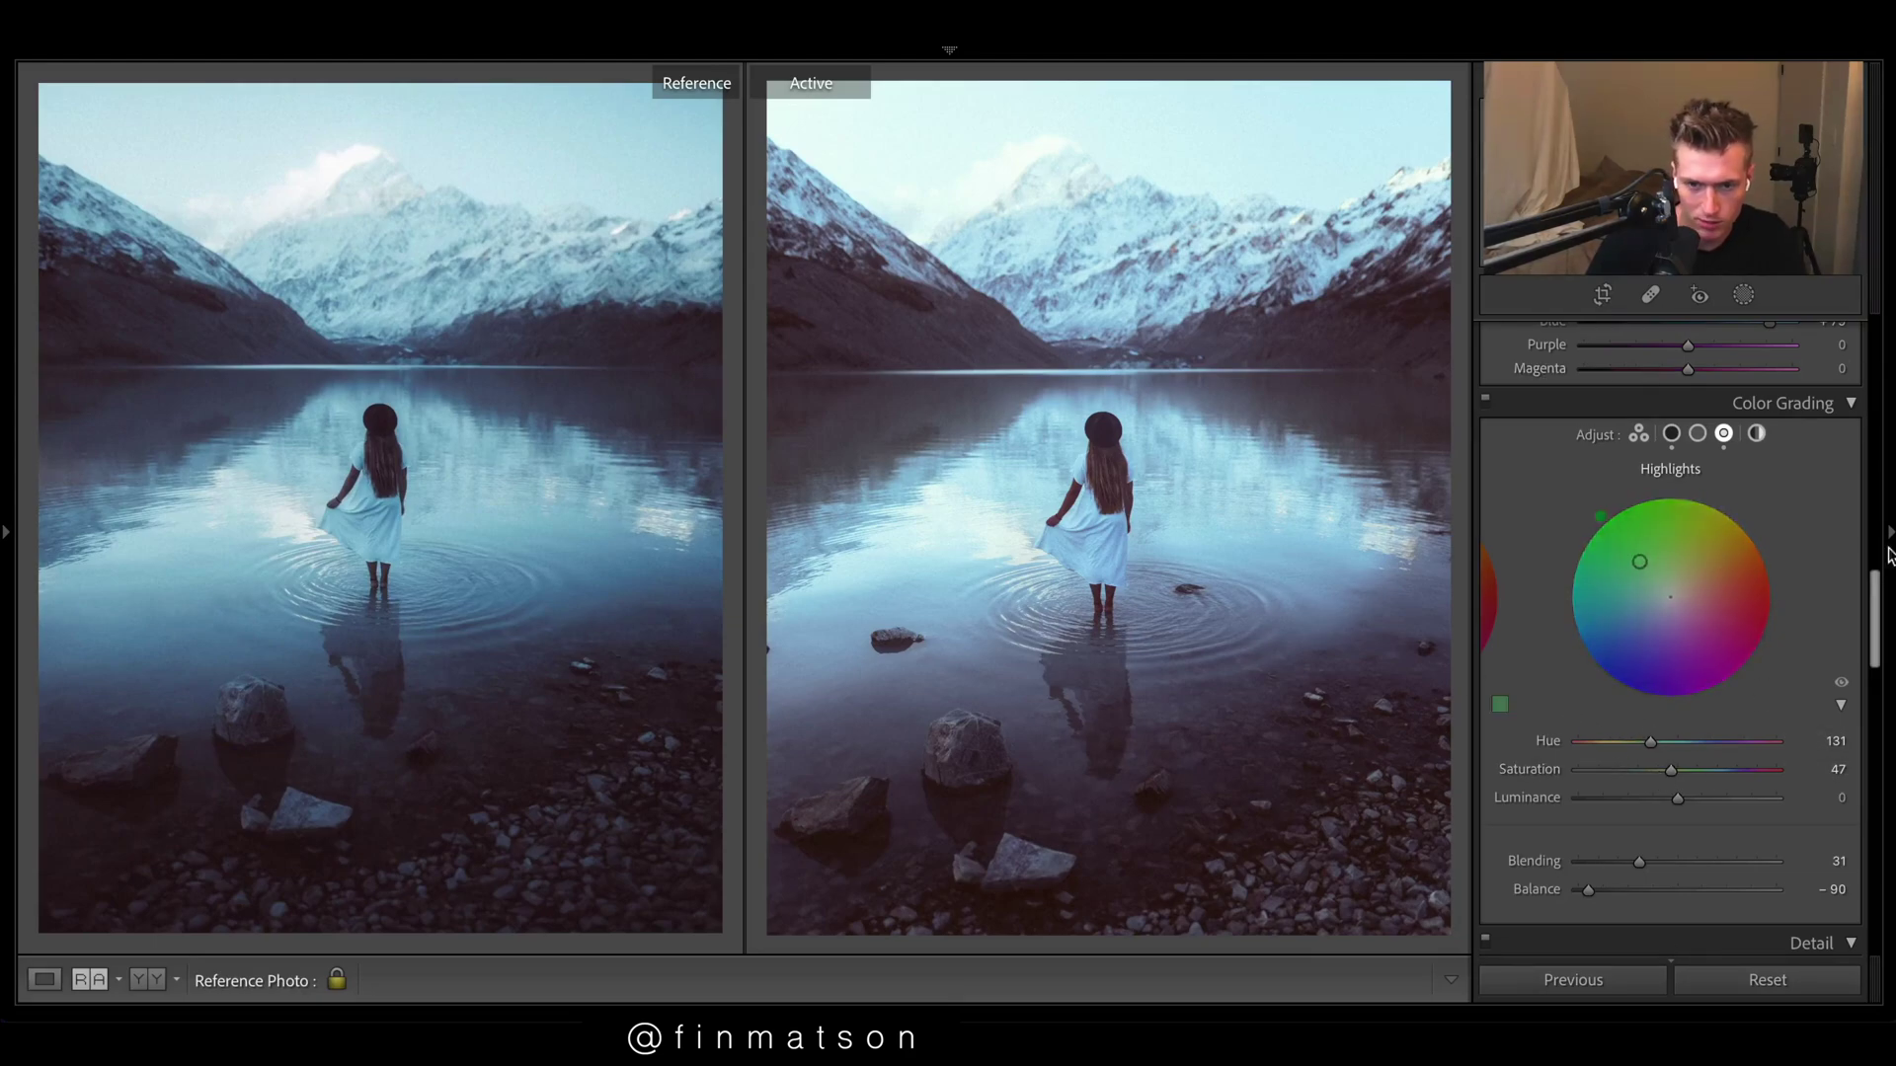
{"action": "scroll", "coordinate": [1799, 464], "scroll_direction": "up", "scroll_amount": 2}
Step: Boost Aqua saturation to +44 and Blue saturation to +39
{"action": "scroll", "coordinate": [1799, 474], "scroll_direction": "up", "scroll_amount": 8}
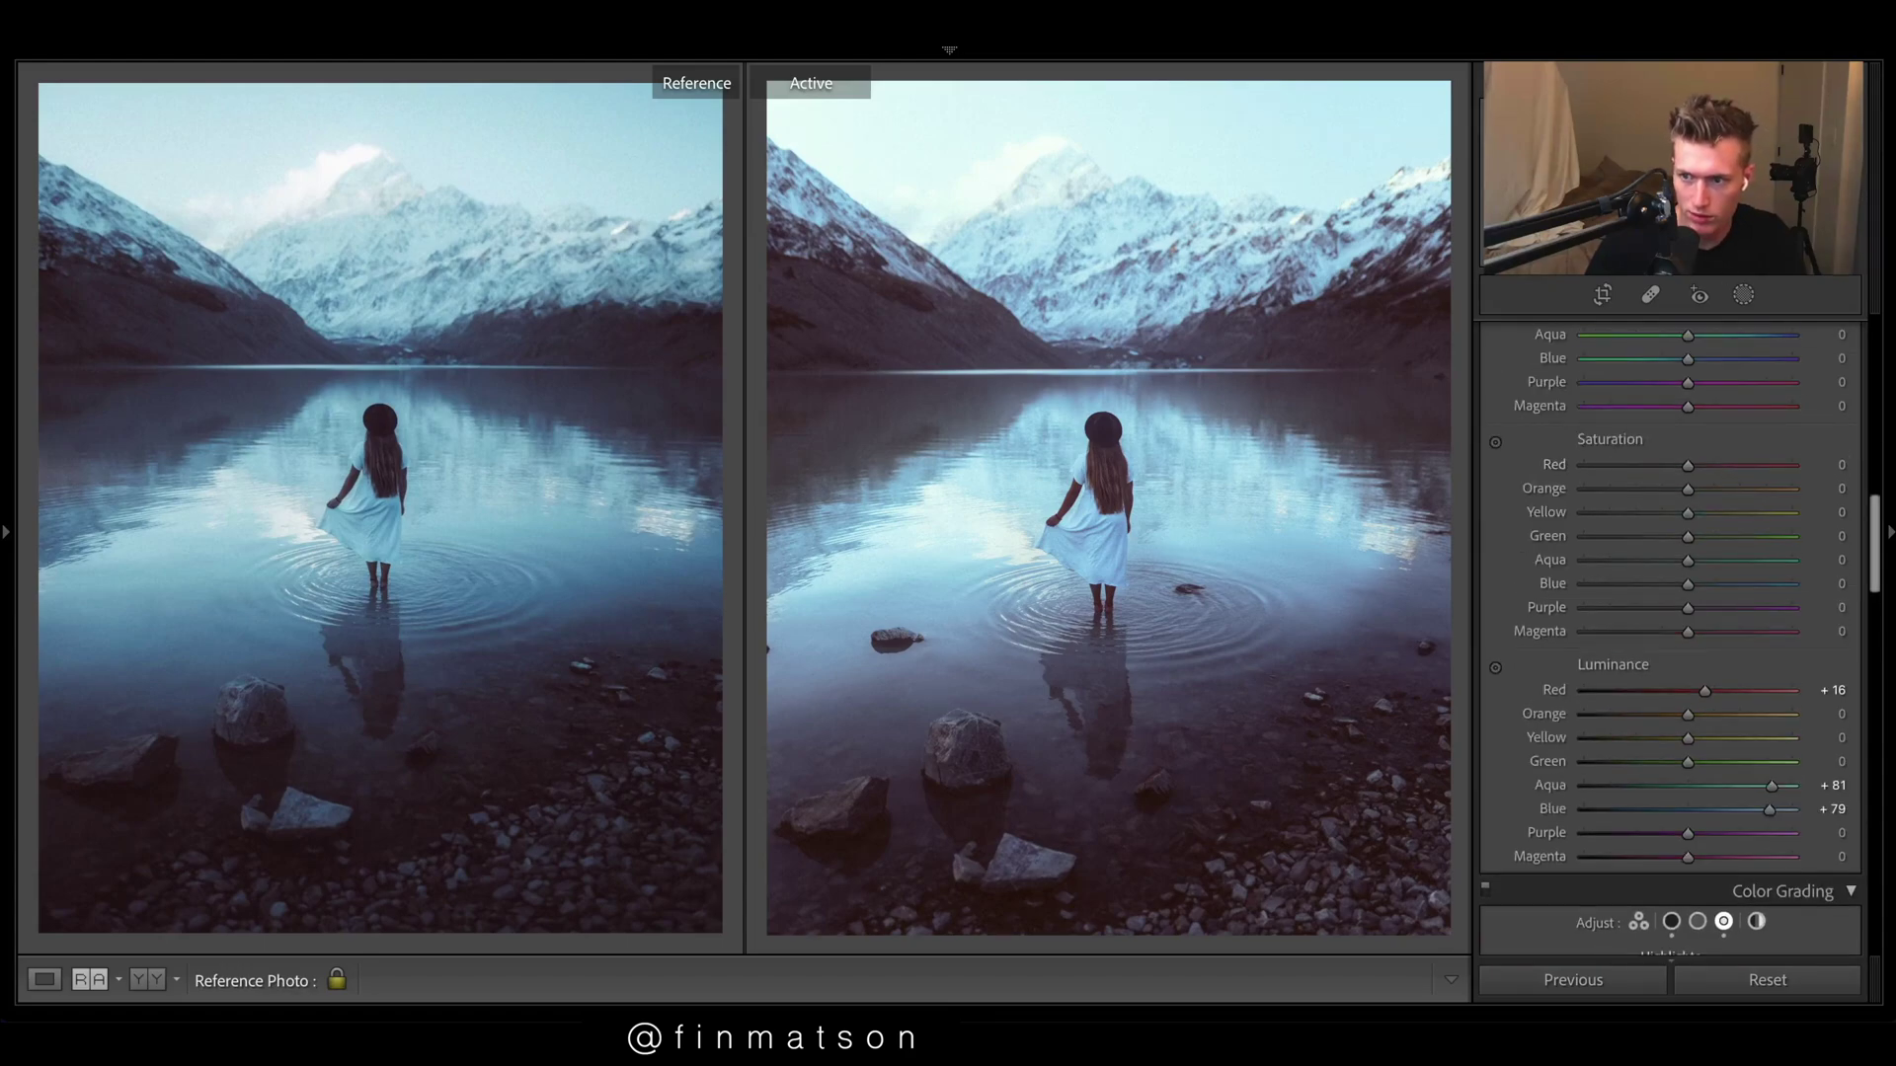
{"action": "left_click", "coordinate": [1728, 585]}
{"action": "left_click", "coordinate": [1732, 559]}
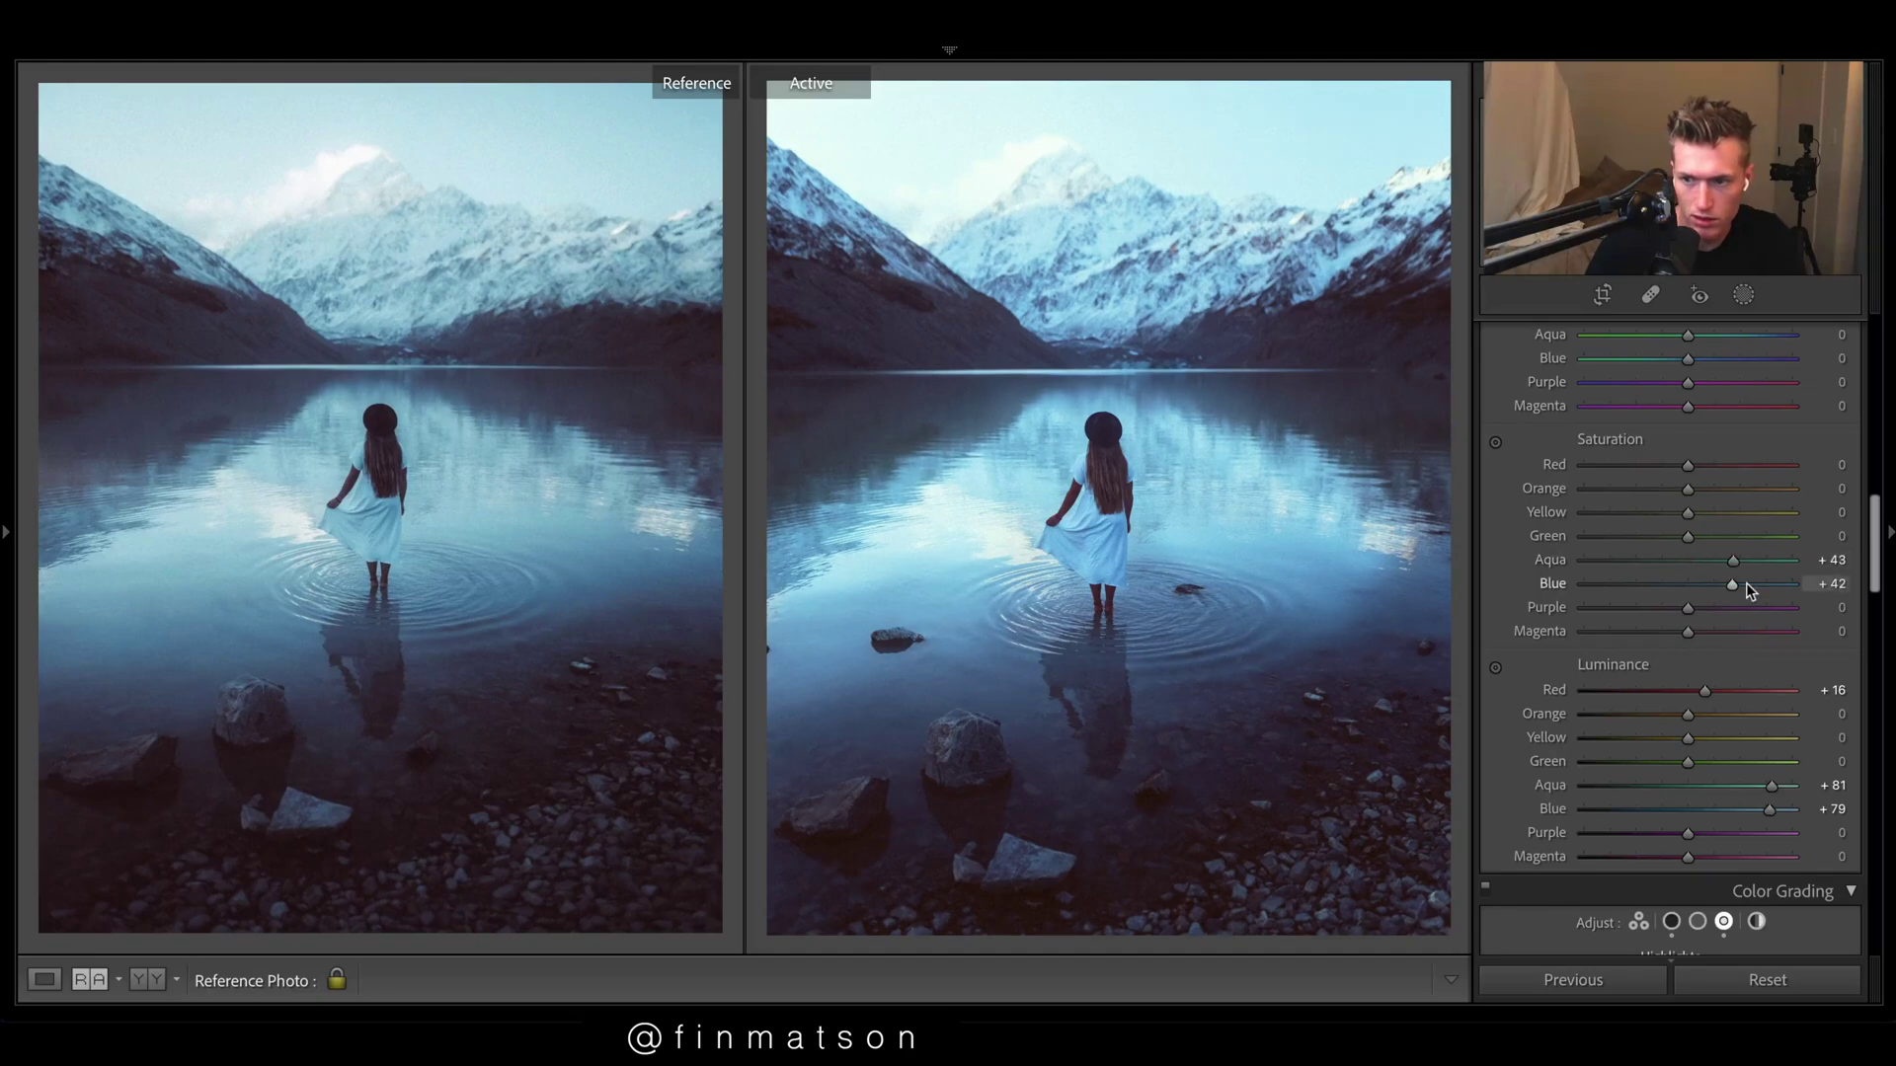
{"action": "left_click", "coordinate": [1737, 584]}
{"action": "left_click_drag", "start_coordinate": [1733, 588], "coordinate": [1728, 589]}
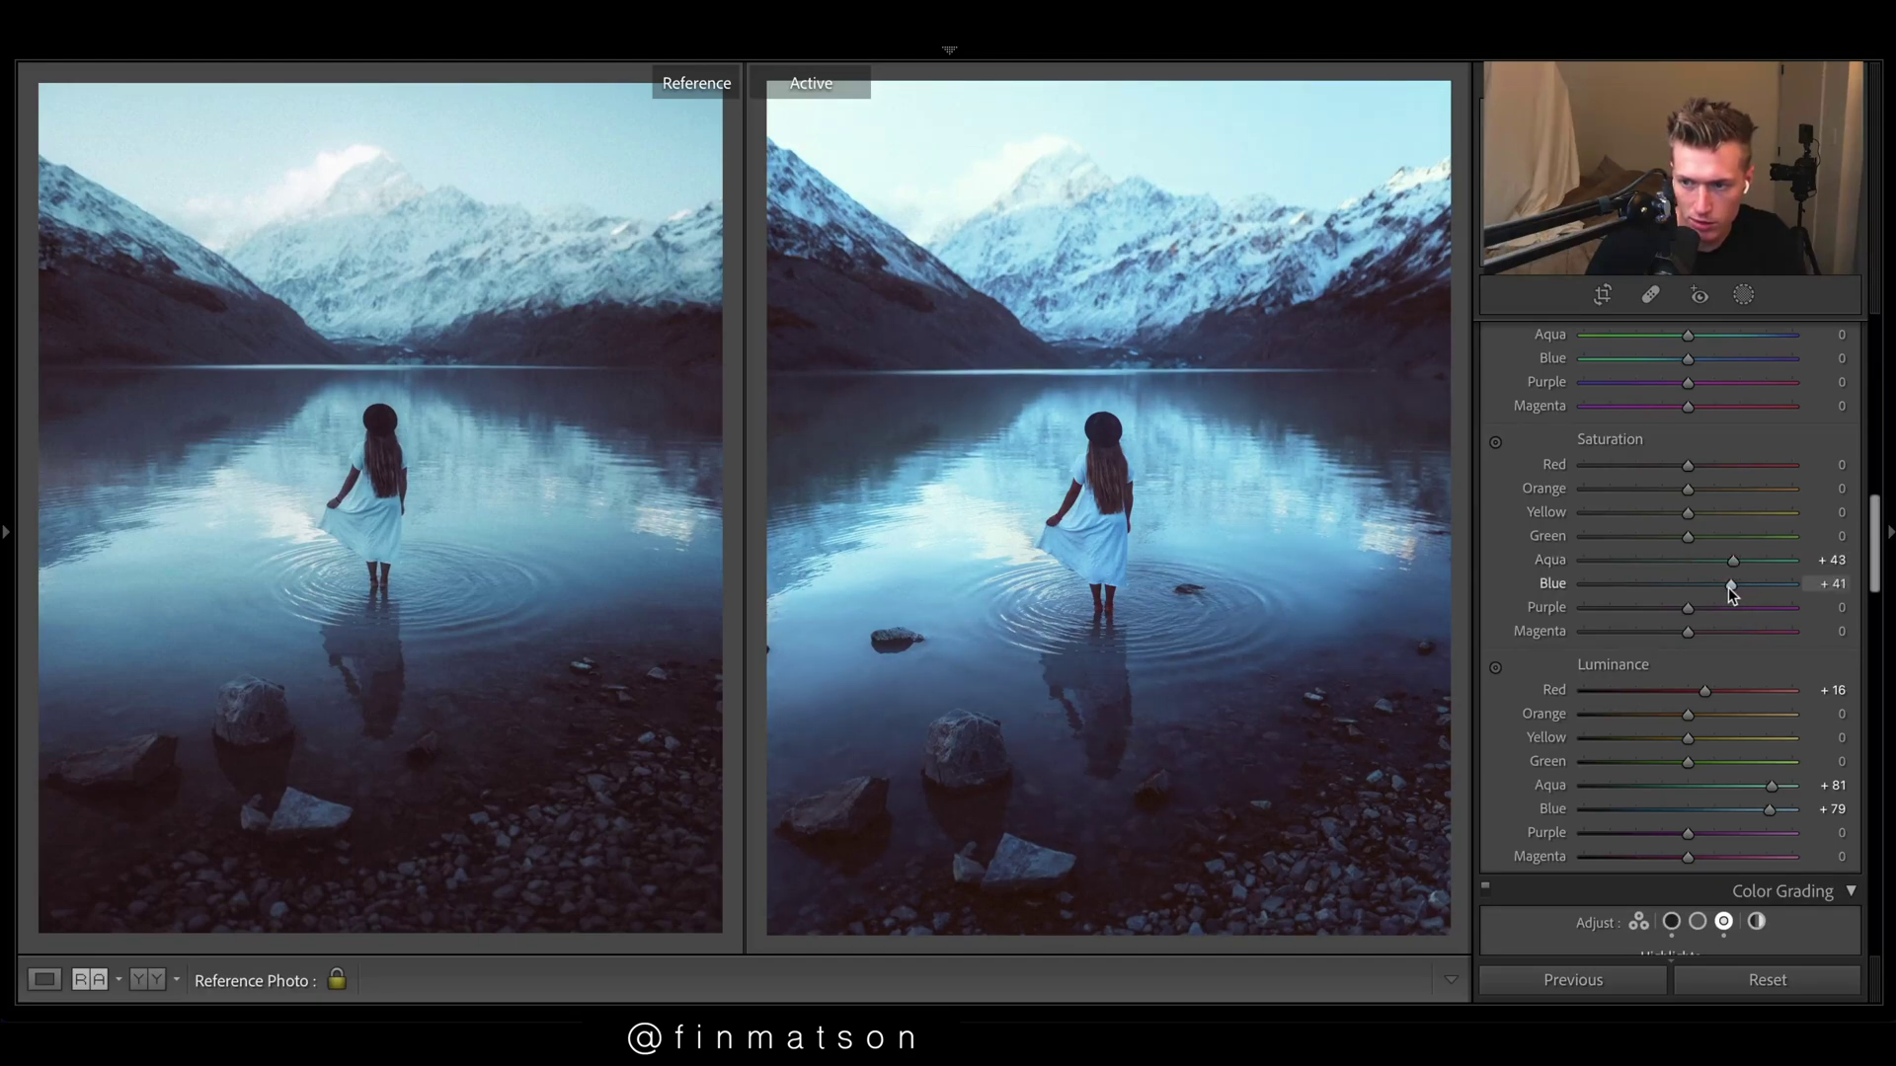
Step: Shift the HSL hues: Aqua +70, Blue −9, Green −72, Purple −61
{"action": "scroll", "coordinate": [1752, 595], "scroll_direction": "up", "scroll_amount": 1}
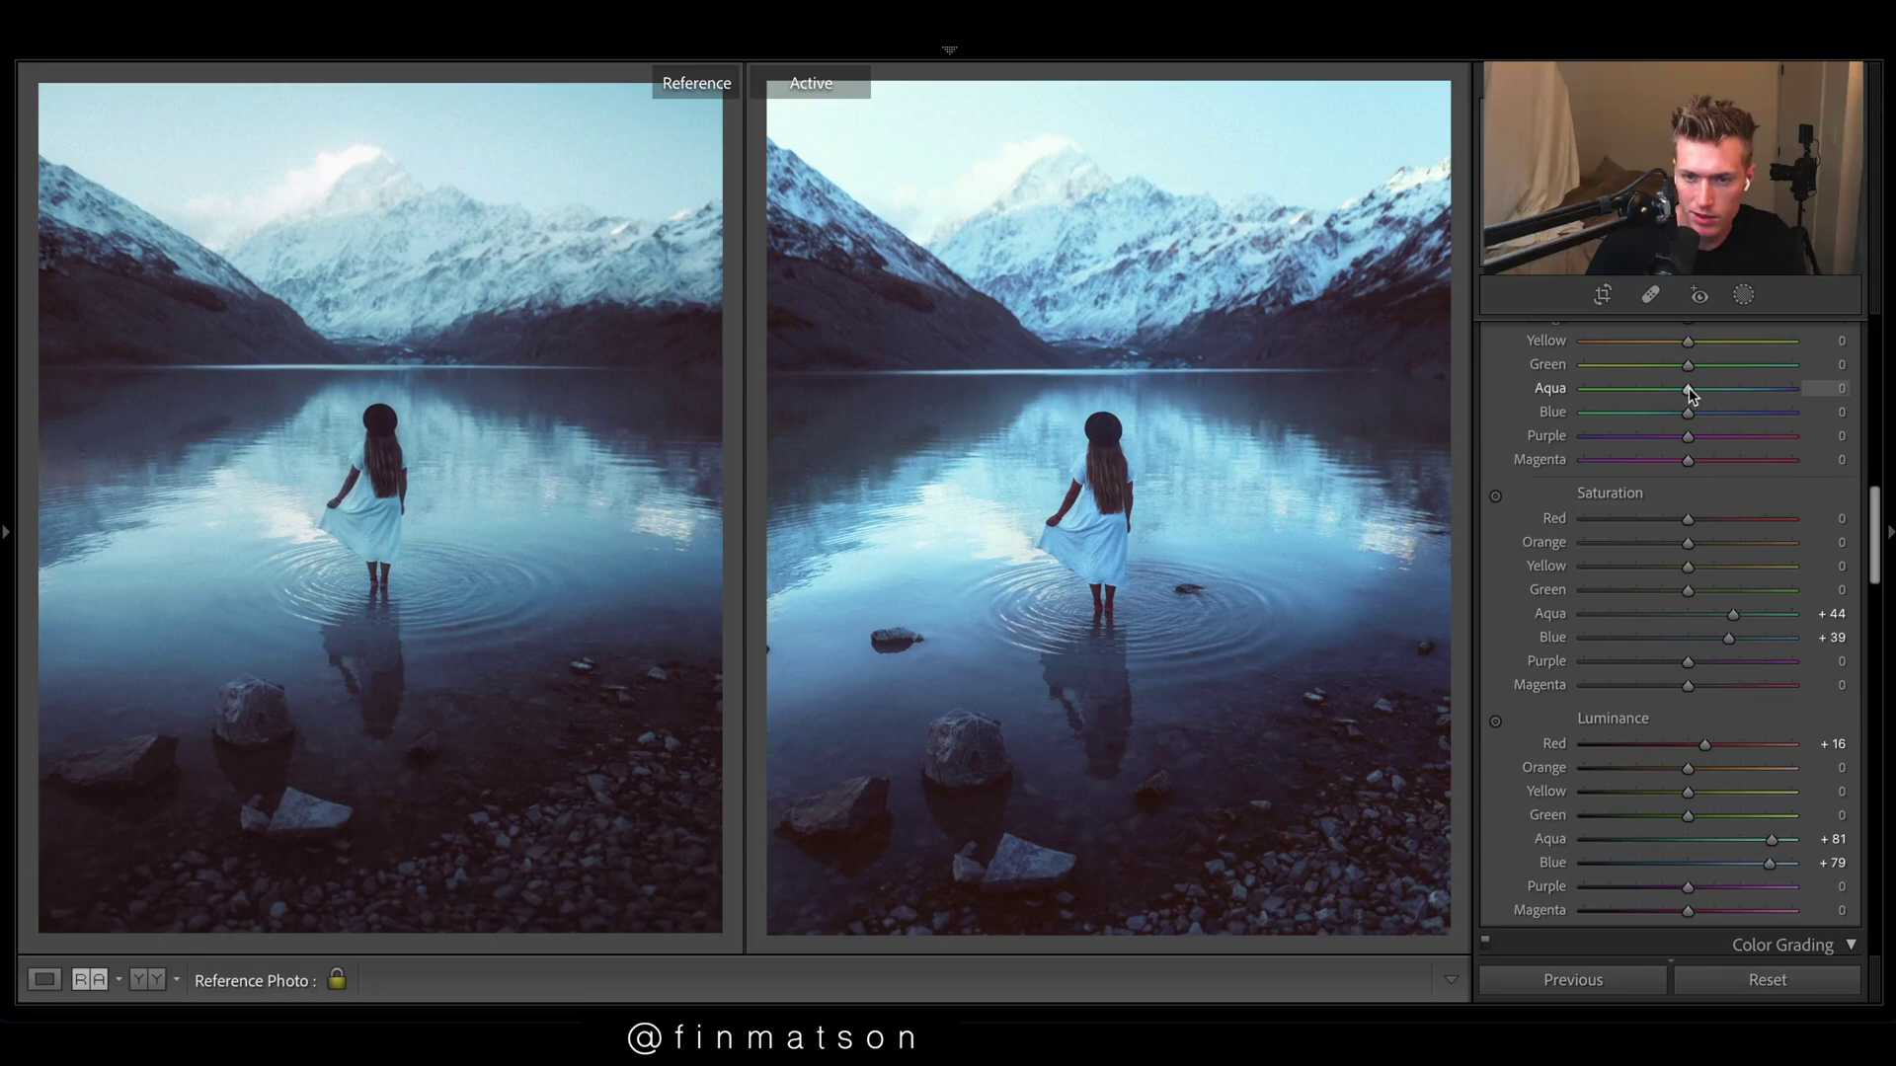
{"action": "mouse_move", "coordinate": [1690, 391]}
{"action": "left_mouse_down"}
{"action": "mouse_move", "coordinate": [1738, 391]}
{"action": "mouse_move", "coordinate": [1692, 395]}
{"action": "left_mouse_up"}
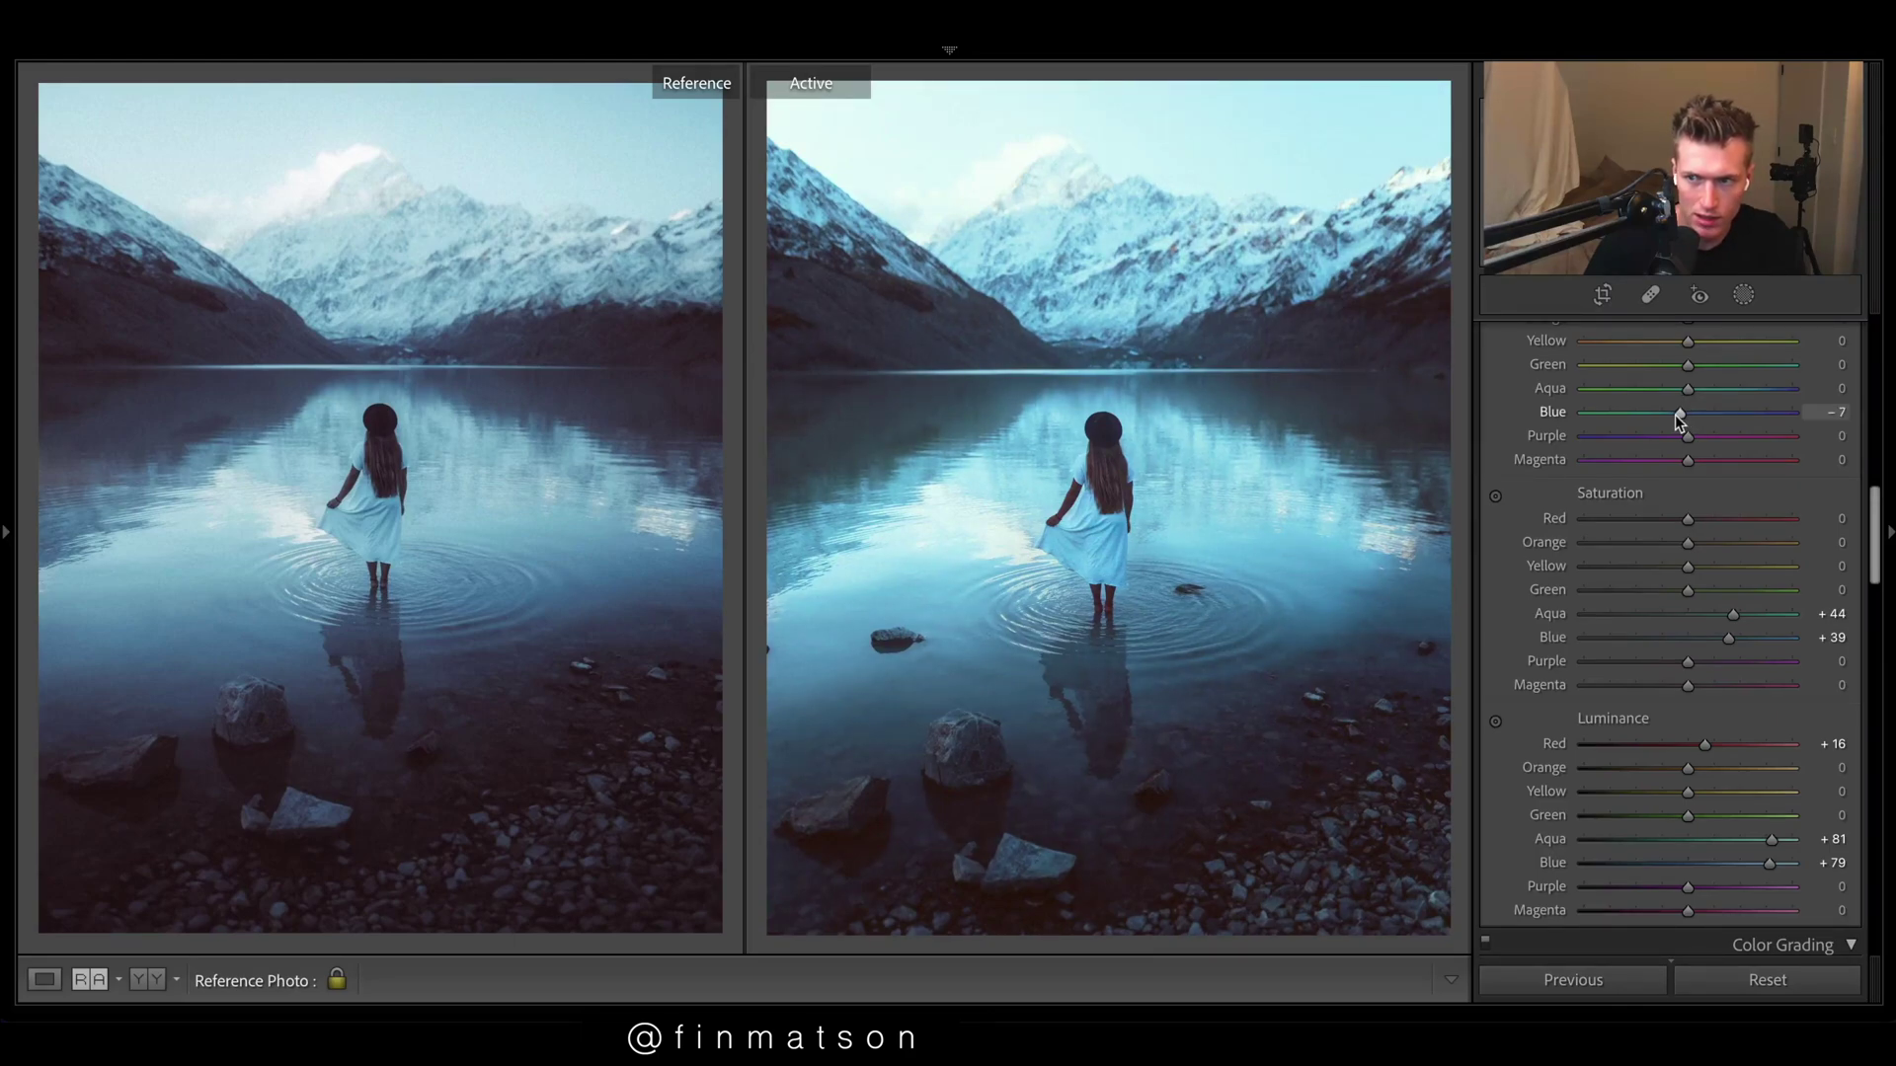
{"action": "left_click_drag", "start_coordinate": [1674, 414], "coordinate": [1762, 397]}
{"action": "scroll", "coordinate": [1678, 642], "scroll_direction": "up", "scroll_amount": 1}
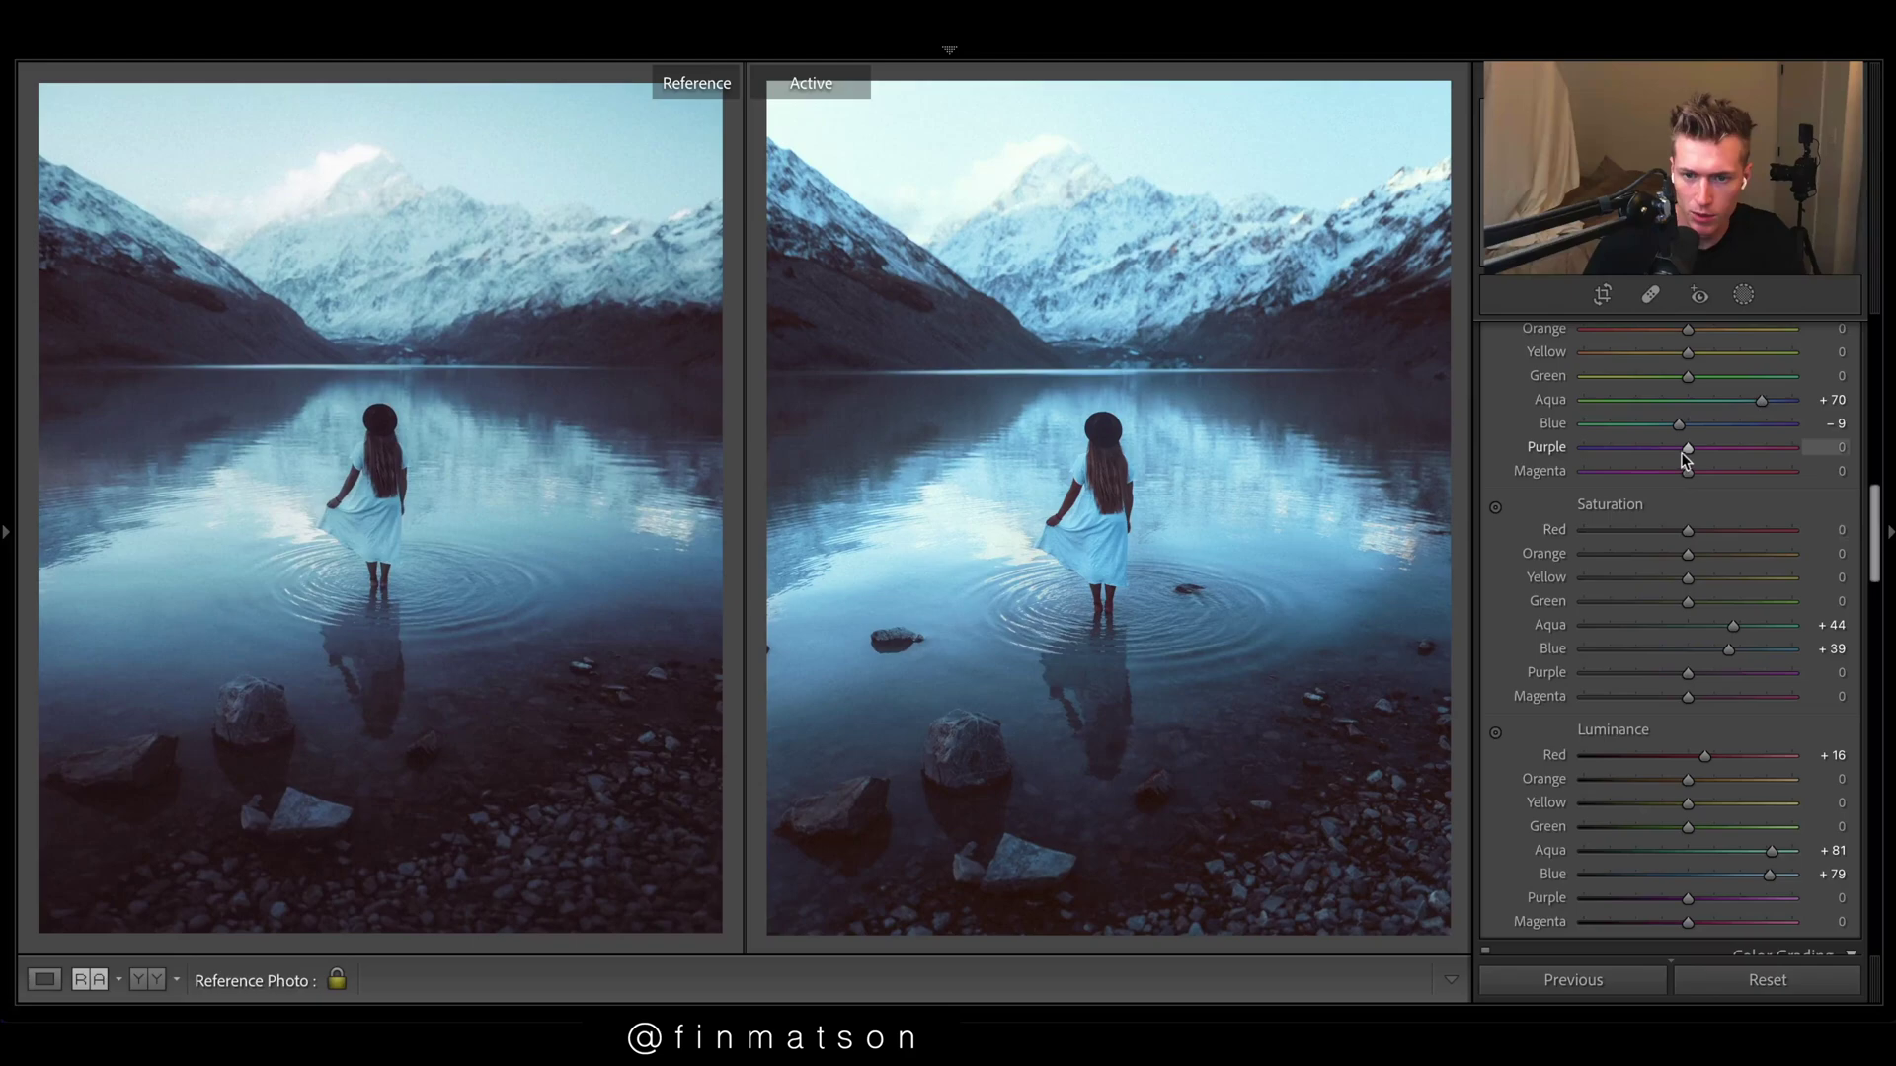
{"action": "left_click_drag", "start_coordinate": [1688, 447], "coordinate": [1807, 447]}
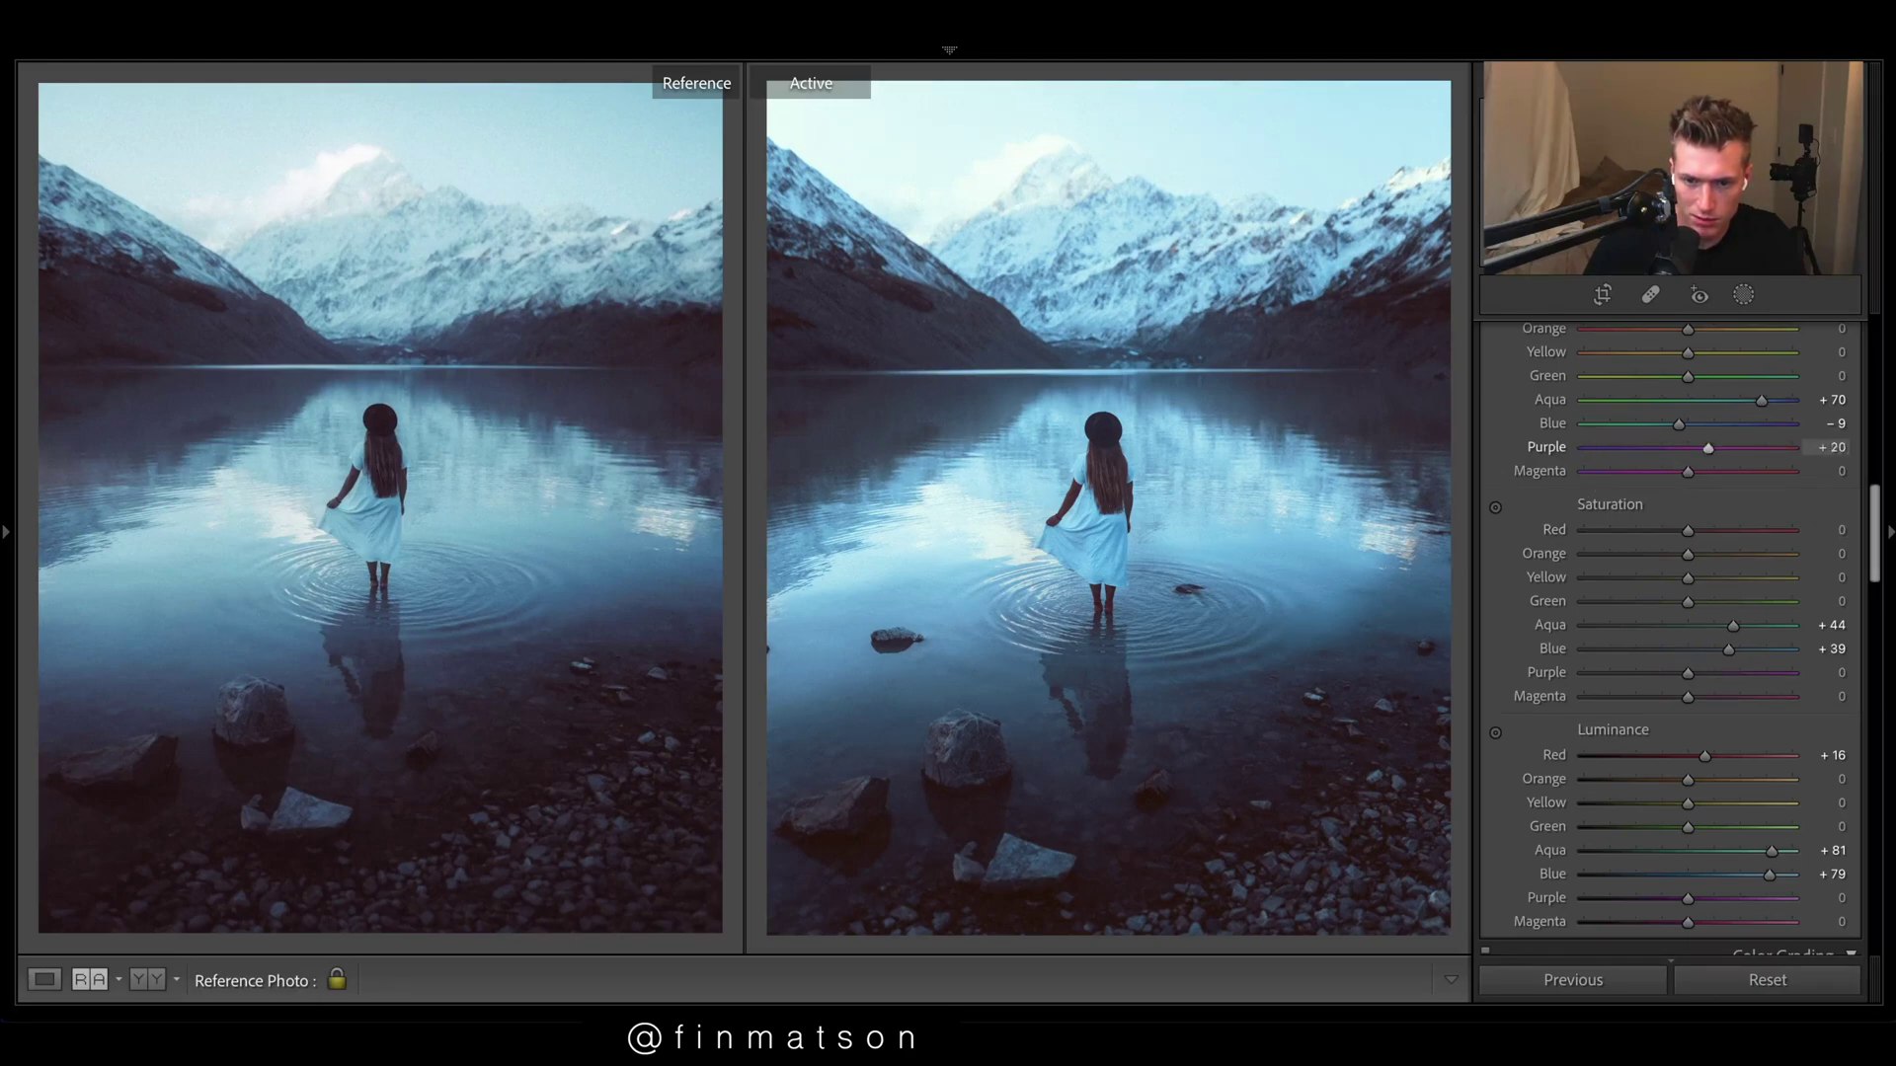
Step: Cut Orange, Green, Purple saturation to −21, −33, −34; raise Red luminance to +21
{"action": "left_click_drag", "start_coordinate": [1687, 554], "coordinate": [1642, 761]}
{"action": "left_click_drag", "start_coordinate": [1687, 672], "coordinate": [1358, 679]}
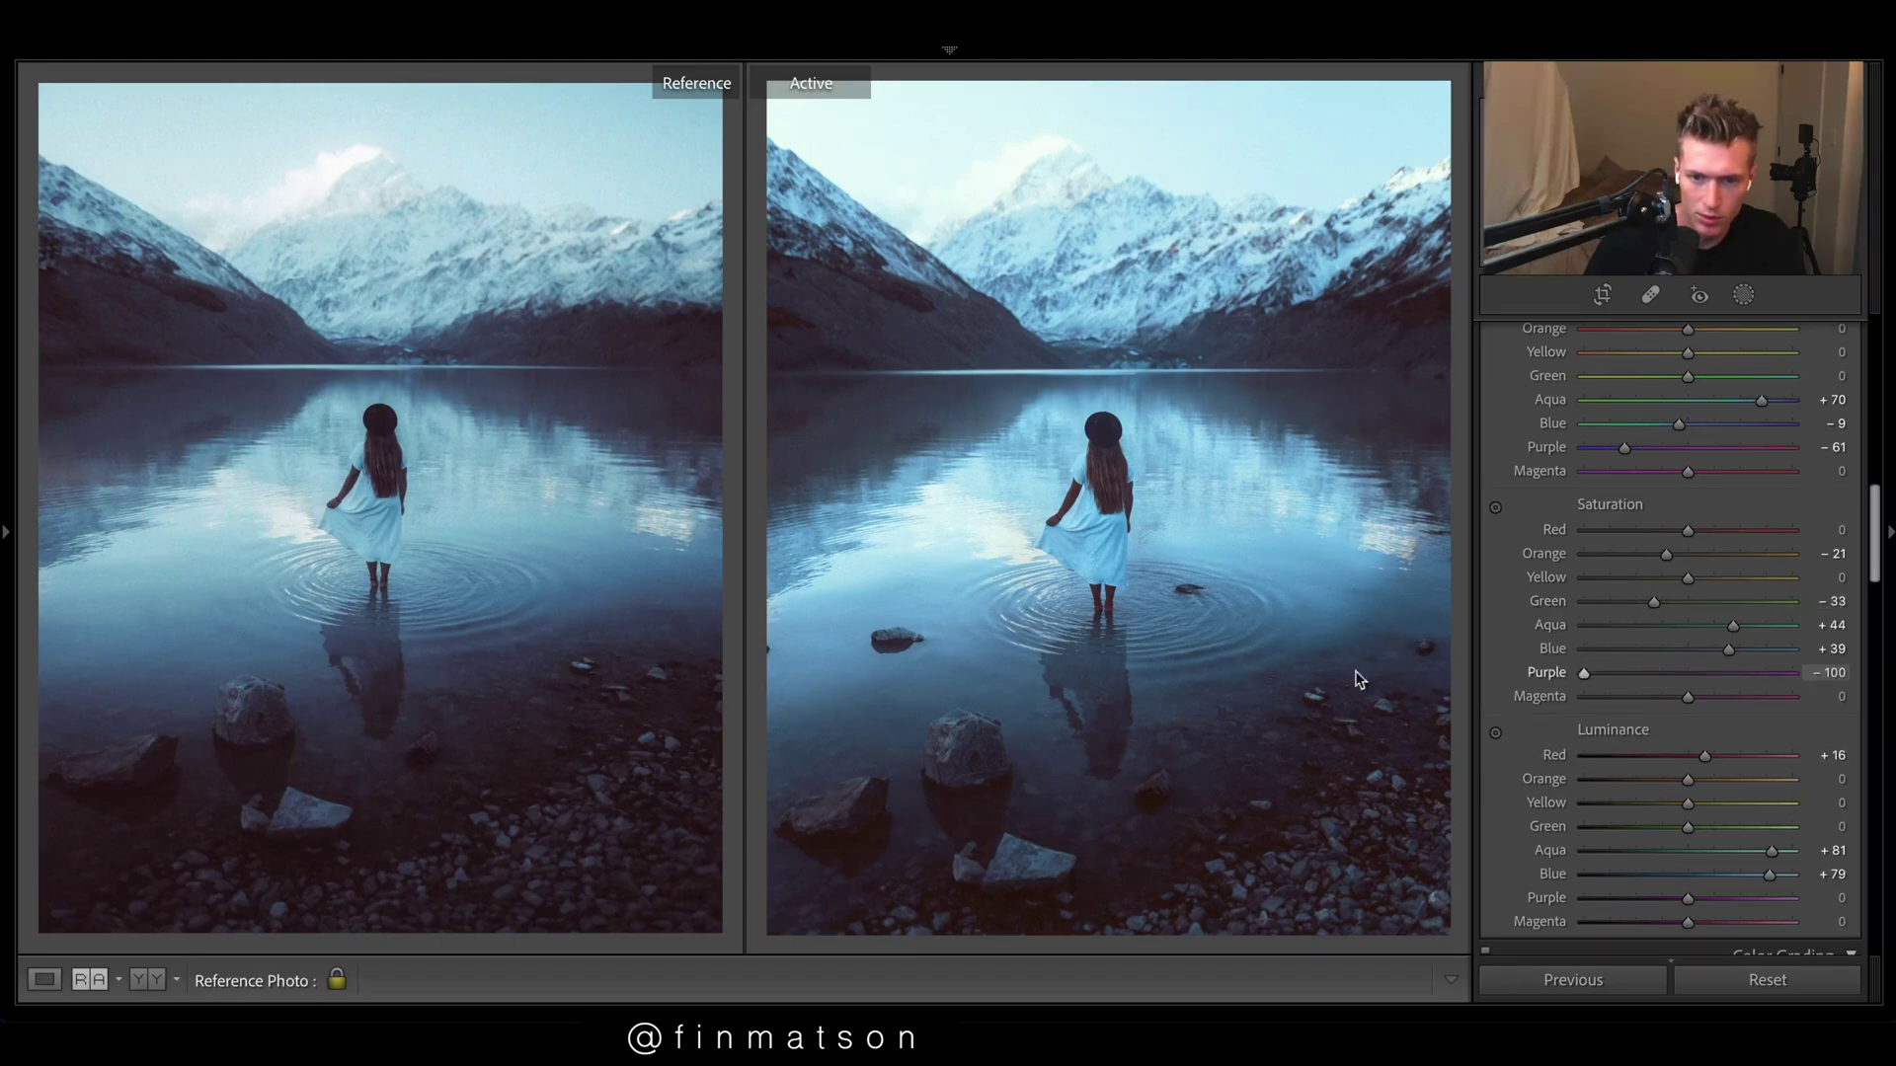
{"action": "left_click_drag", "start_coordinate": [1584, 672], "coordinate": [1651, 673]}
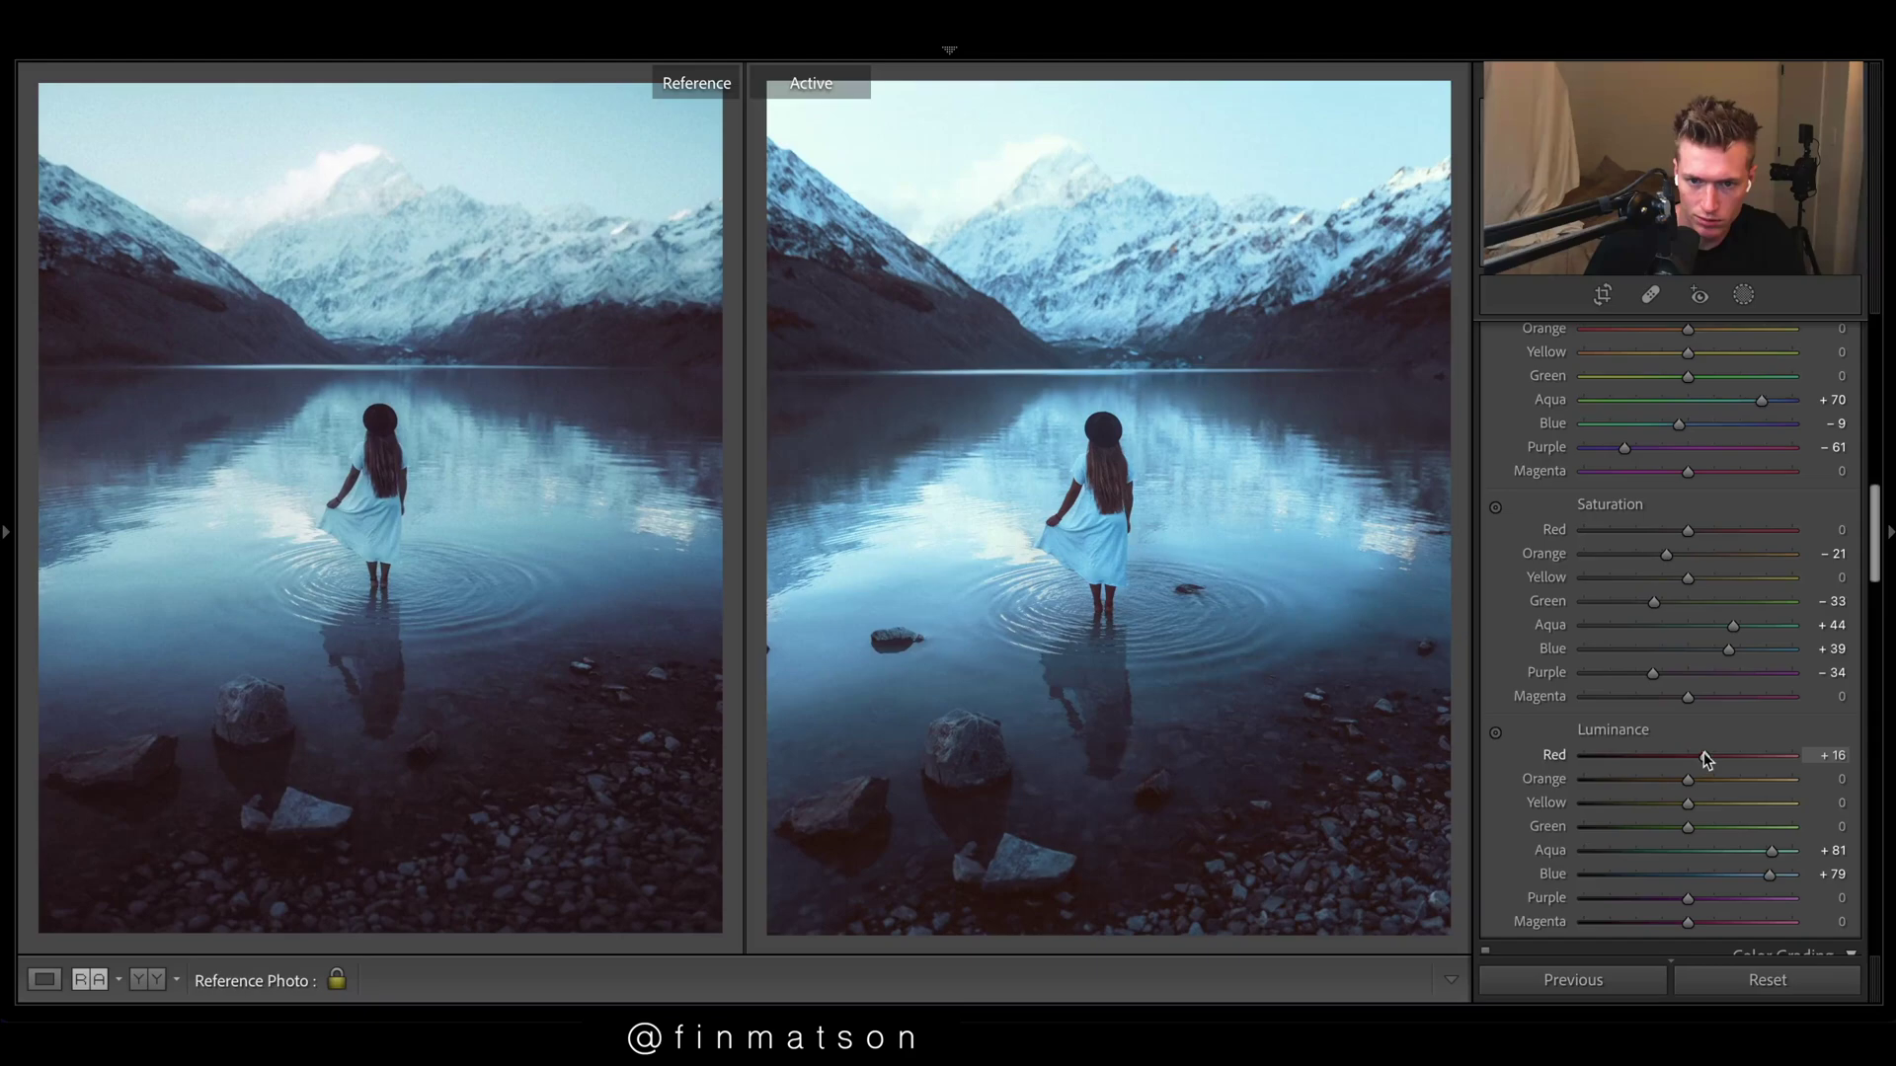
{"action": "mouse_move", "coordinate": [1704, 755]}
{"action": "left_mouse_down"}
{"action": "mouse_move", "coordinate": [1792, 755]}
{"action": "mouse_move", "coordinate": [1113, 731]}
{"action": "mouse_move", "coordinate": [1710, 756]}
{"action": "left_mouse_up"}
{"action": "scroll", "coordinate": [1691, 500], "scroll_direction": "up", "scroll_amount": 2}
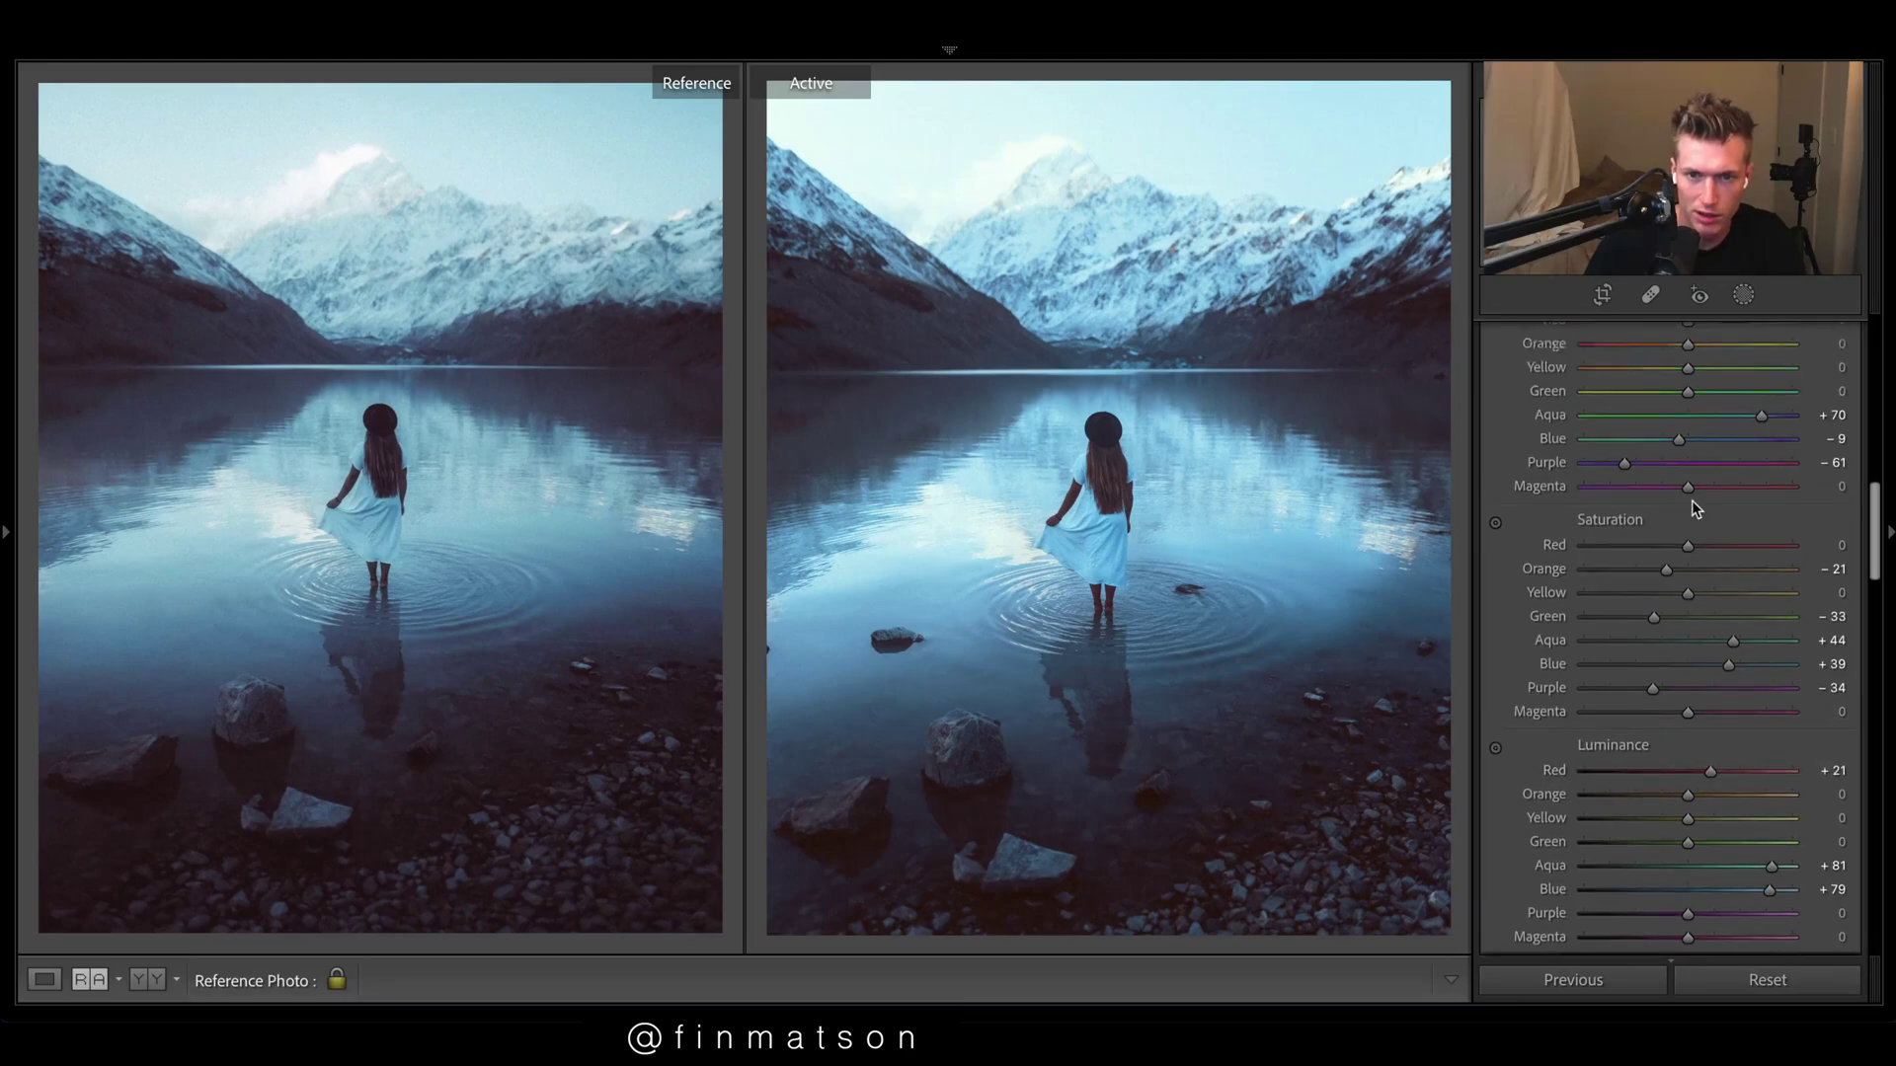
{"action": "scroll", "coordinate": [1703, 617], "scroll_direction": "up", "scroll_amount": 1}
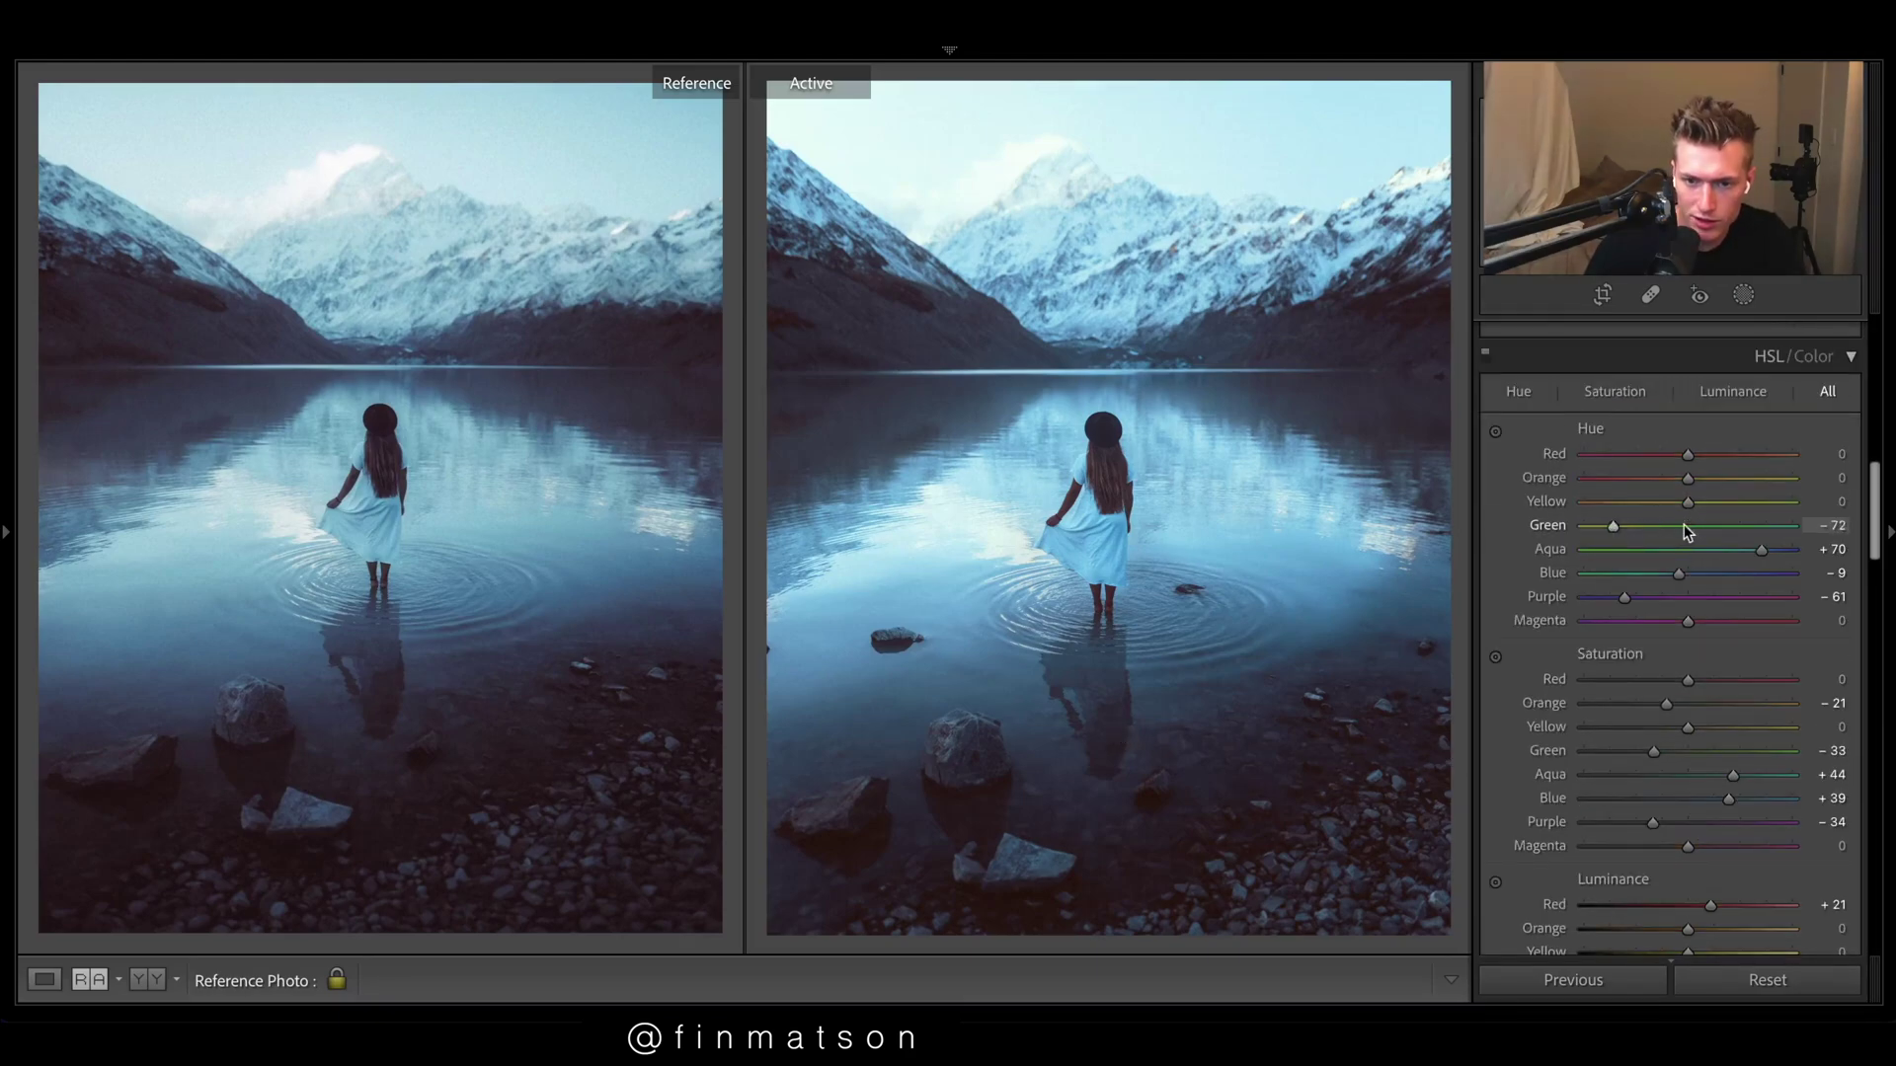
Step: Set Clarity and Dehaze to −7, Saturation to −3, and Exposure to −0.20
{"action": "scroll", "coordinate": [1681, 508], "scroll_direction": "up", "scroll_amount": 6}
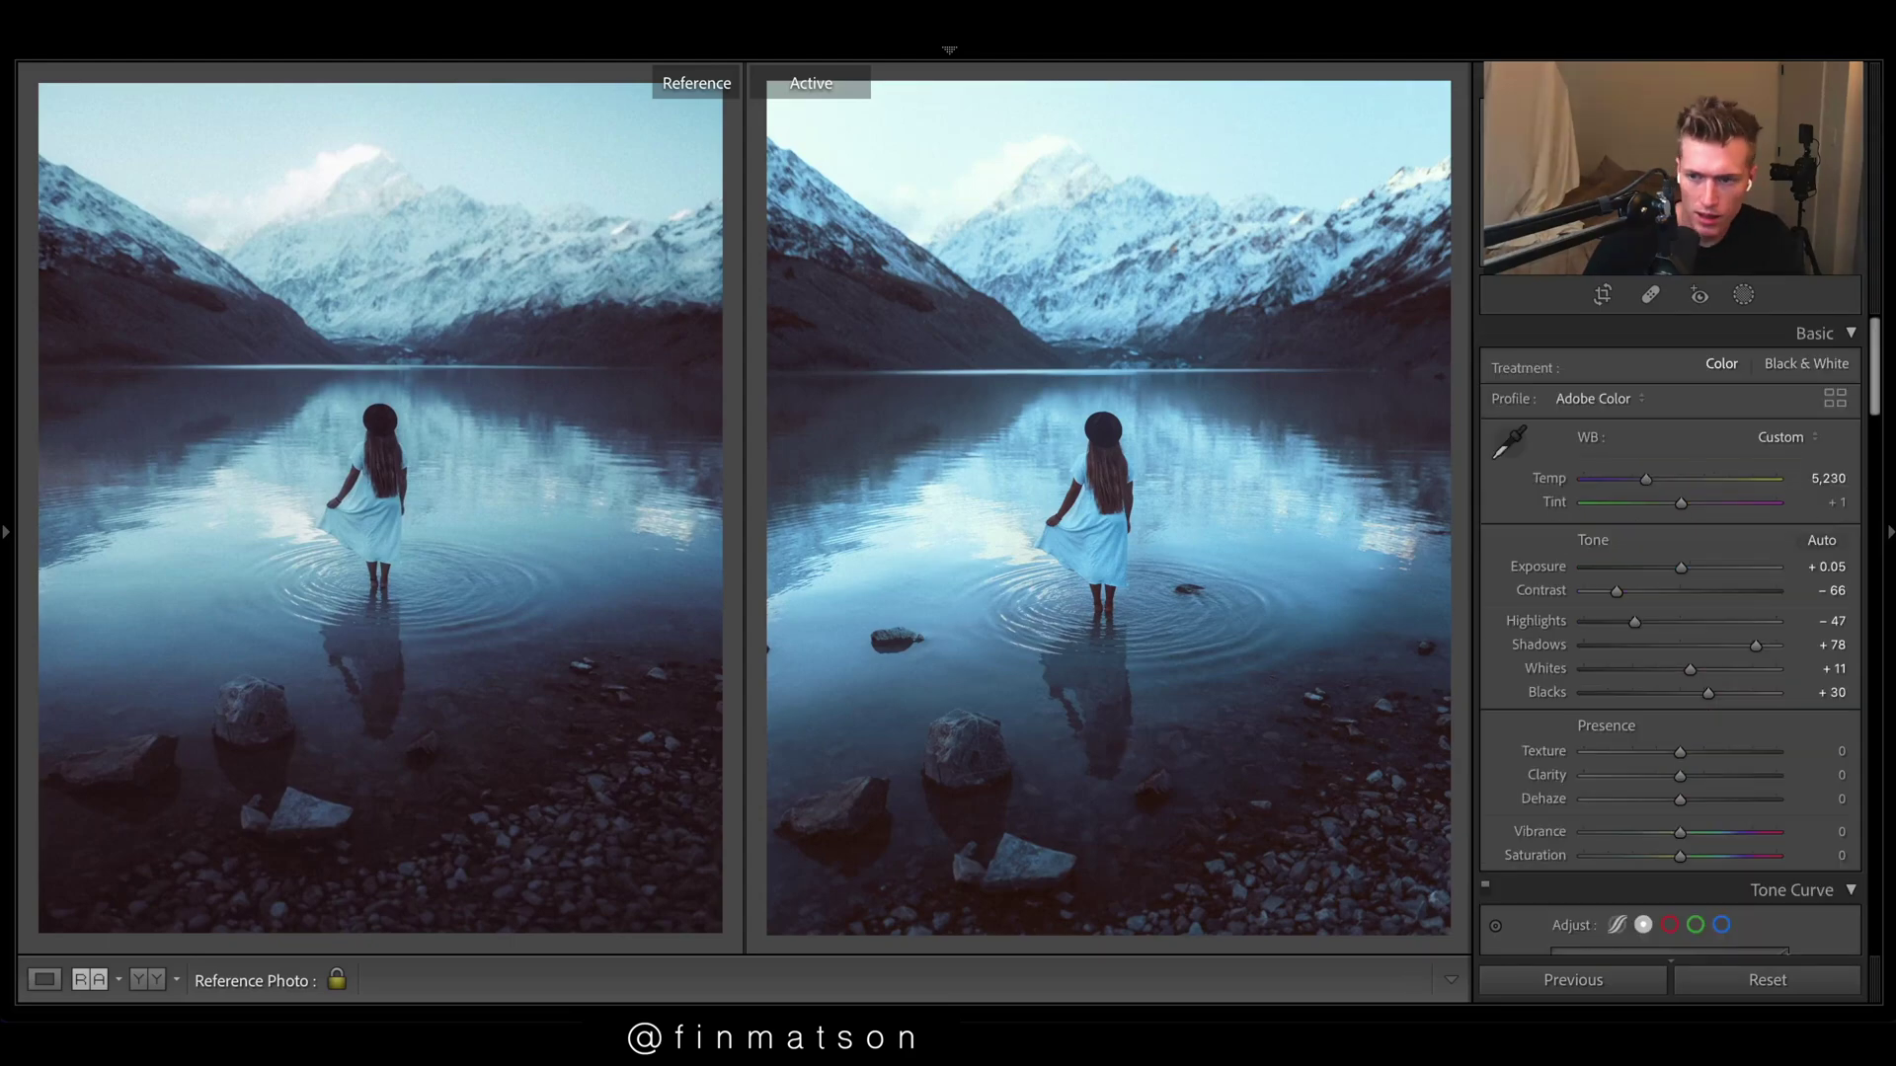
{"action": "left_click_drag", "start_coordinate": [1678, 776], "coordinate": [1670, 782]}
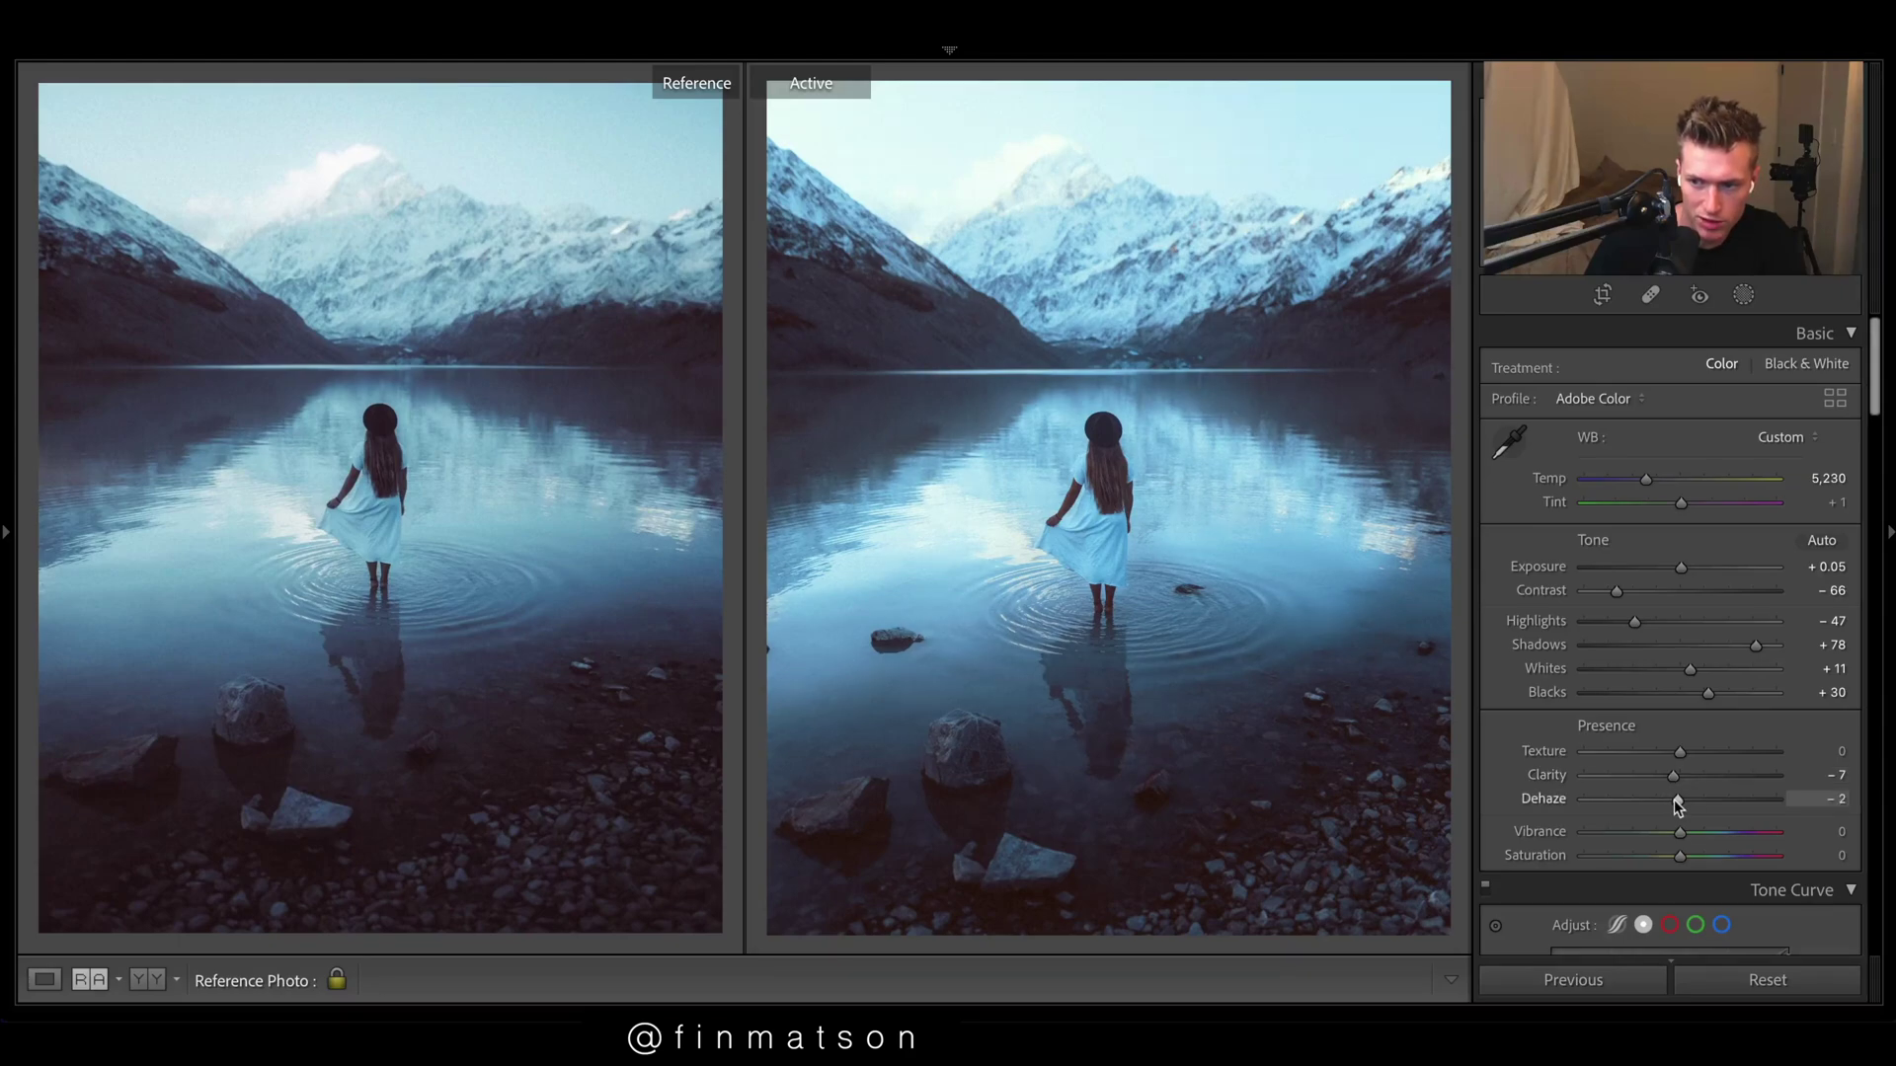
{"action": "left_click_drag", "start_coordinate": [1675, 800], "coordinate": [1672, 799]}
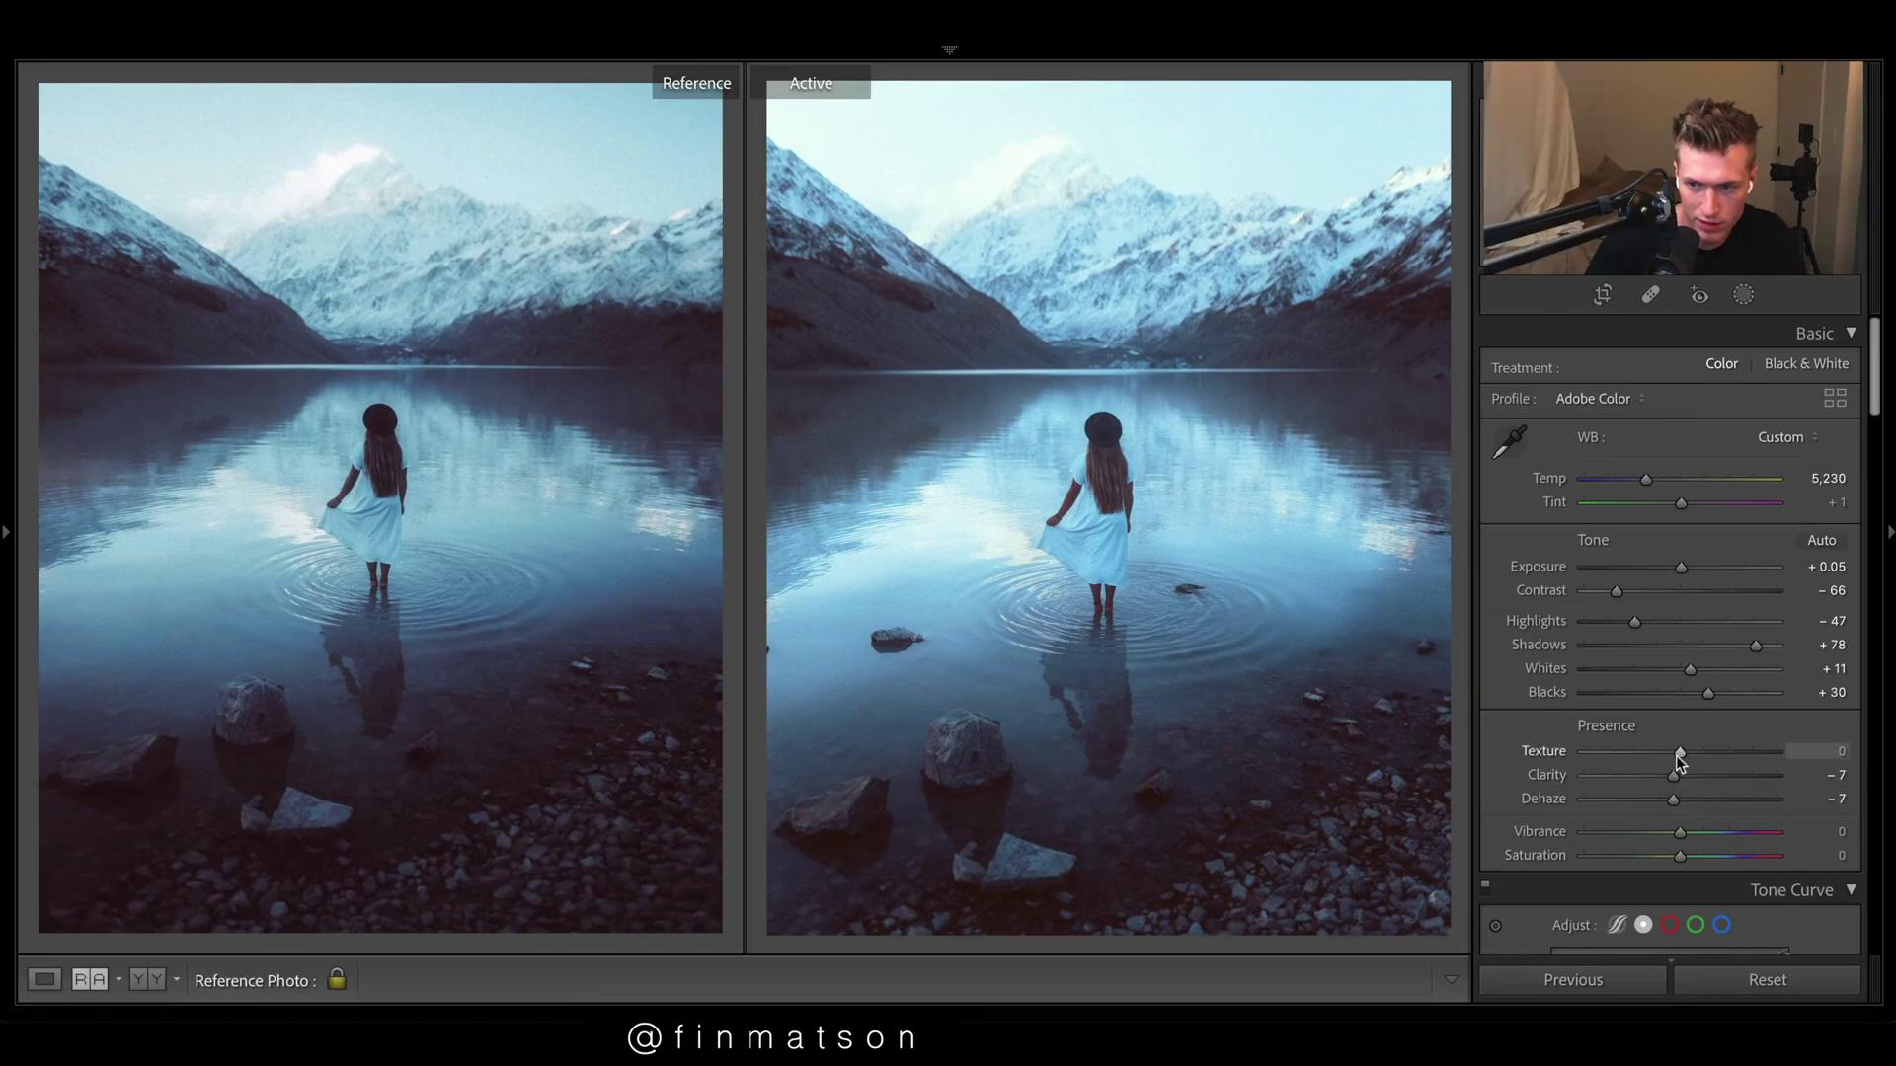
{"action": "left_click_drag", "start_coordinate": [1671, 859], "coordinate": [1673, 859]}
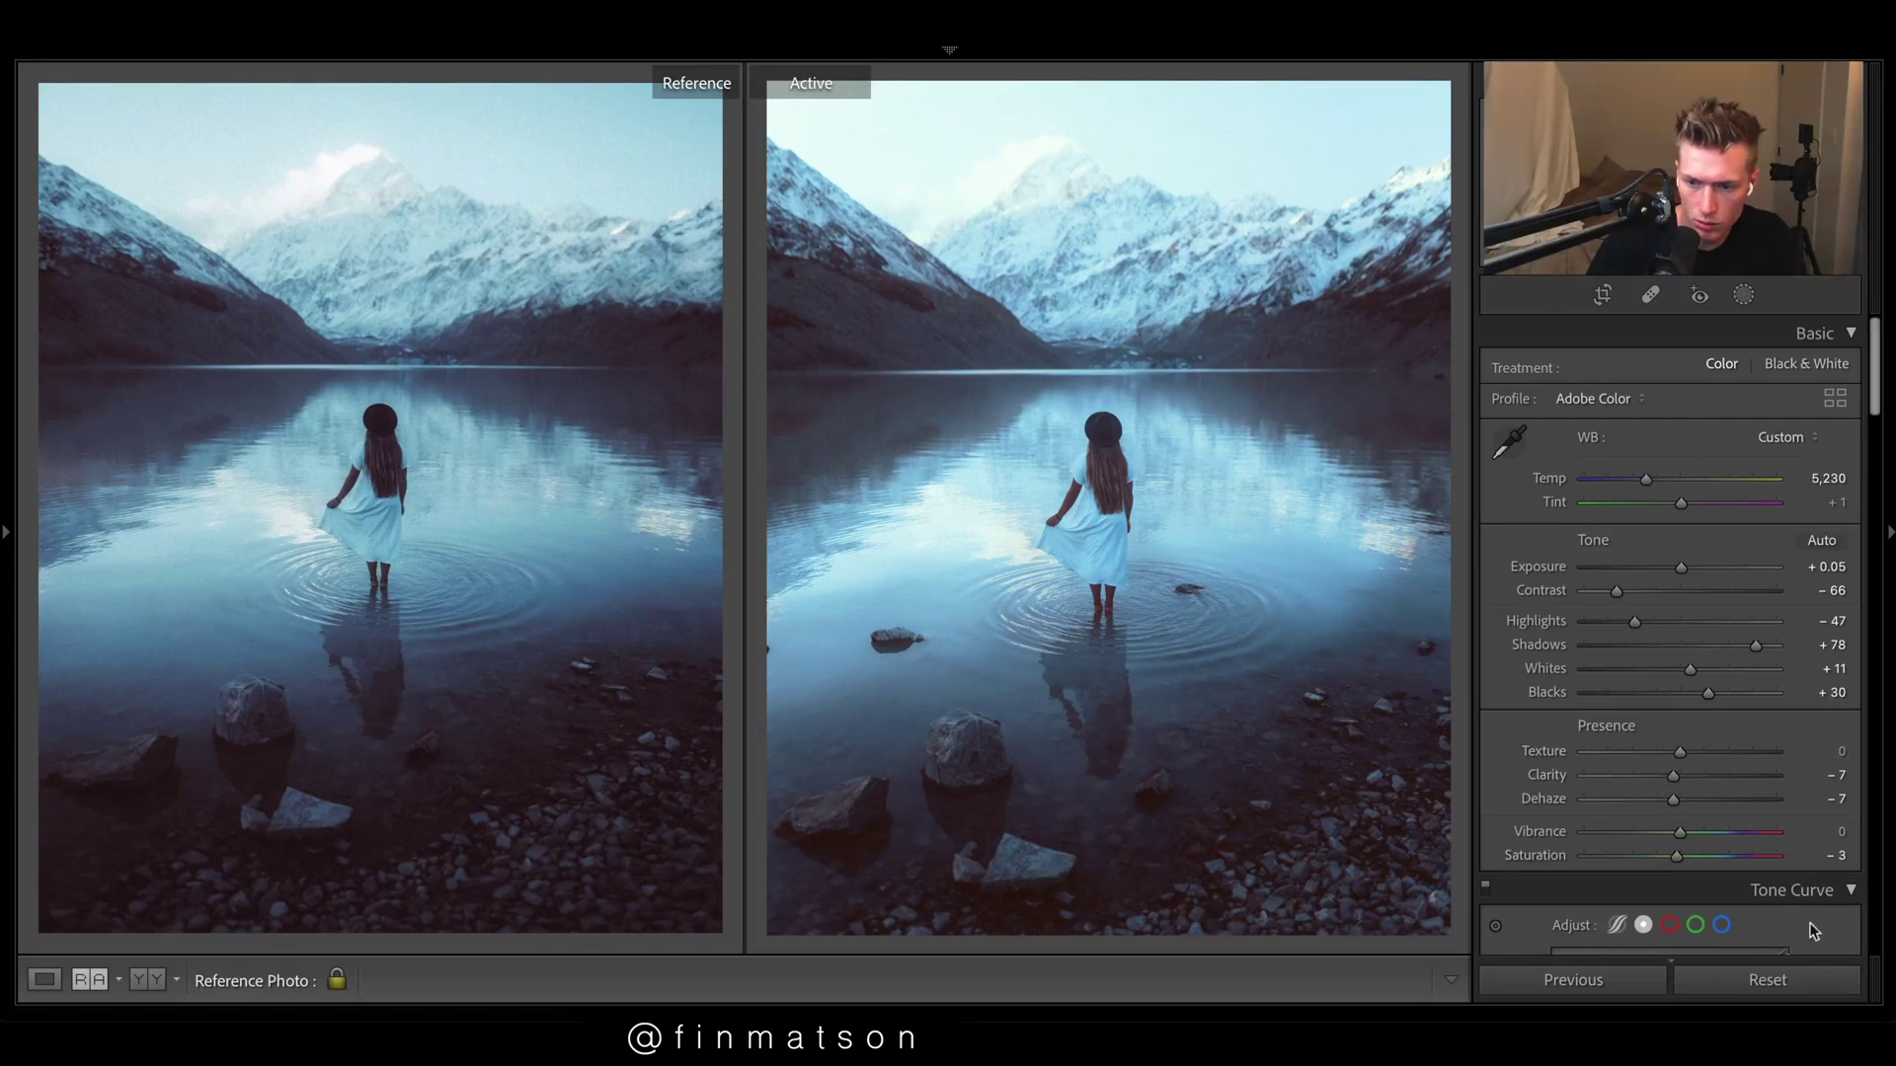
{"action": "left_click_drag", "start_coordinate": [1681, 568], "coordinate": [1675, 569]}
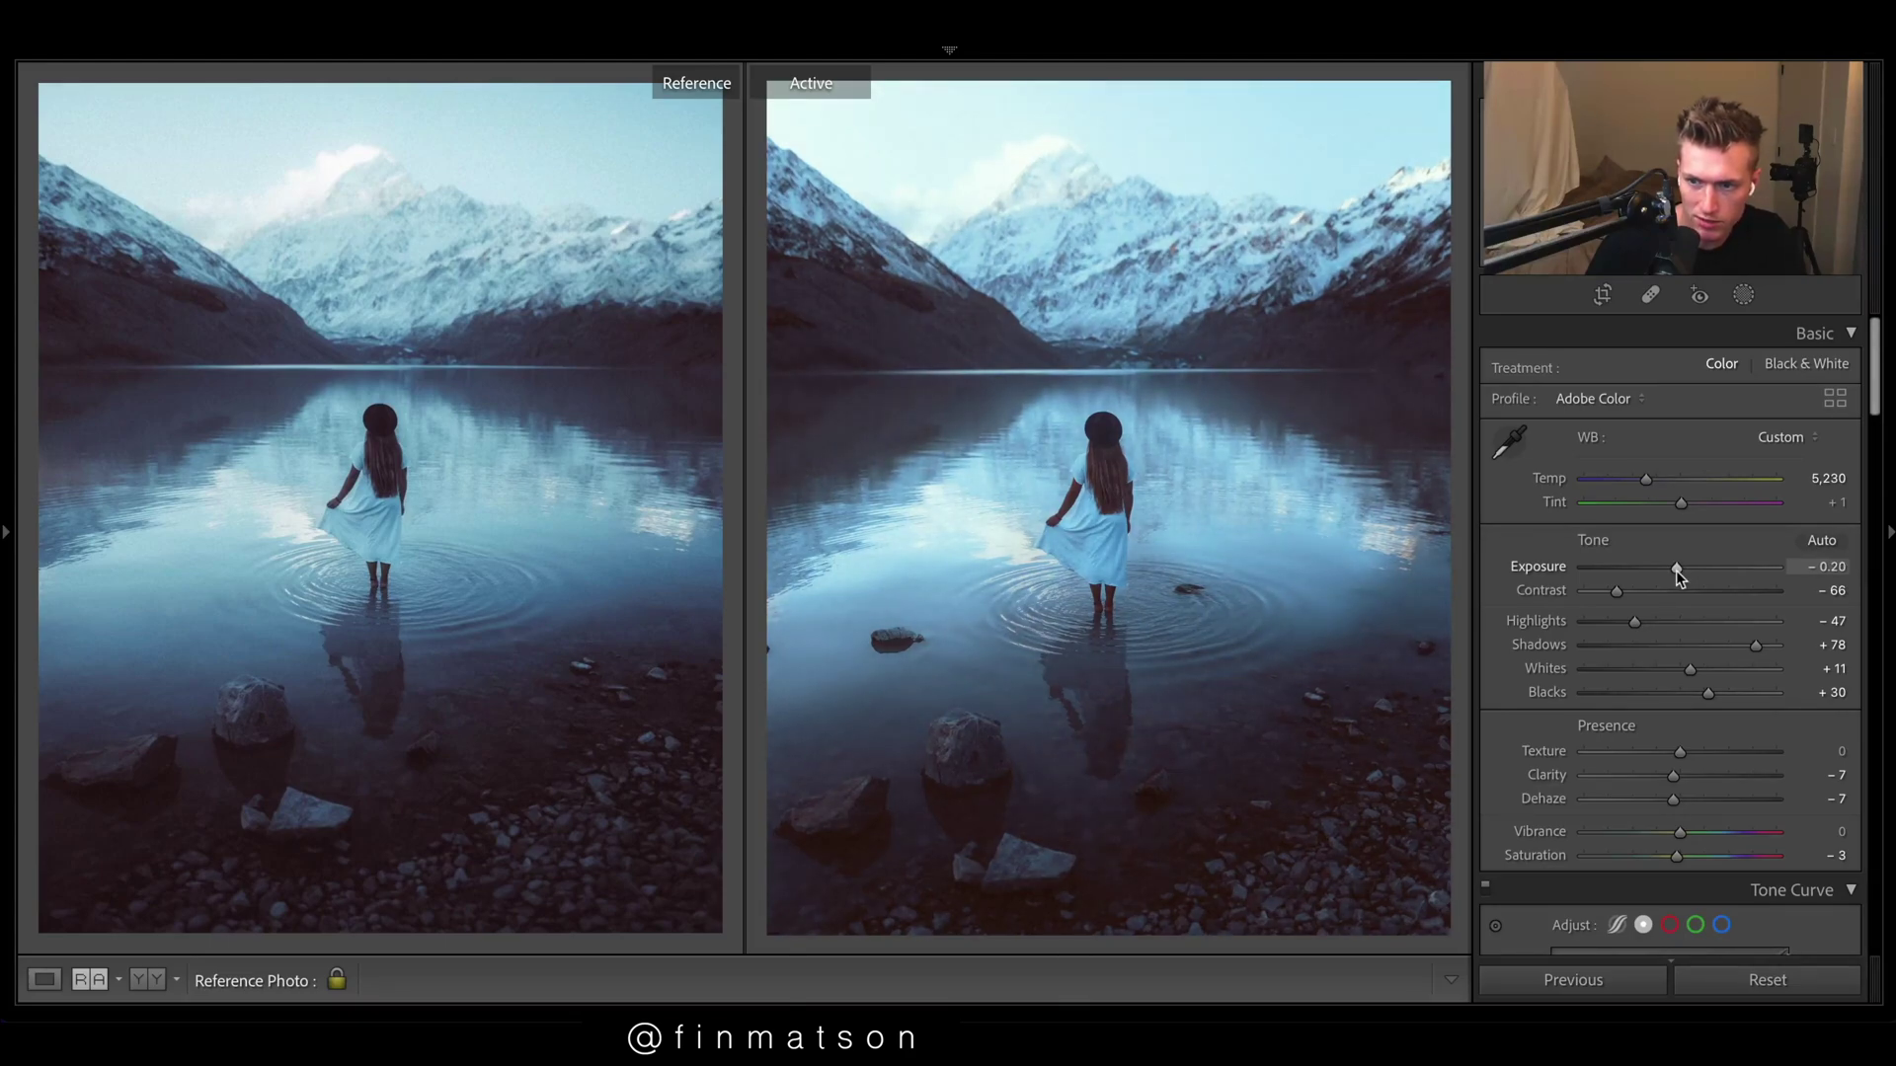
{"action": "scroll", "coordinate": [1643, 857], "scroll_direction": "down", "scroll_amount": 15}
Step: Set sharpening Amount to 118 and Masking to 29 in the Detail panel
{"action": "scroll", "coordinate": [1651, 849], "scroll_direction": "up", "scroll_amount": 4}
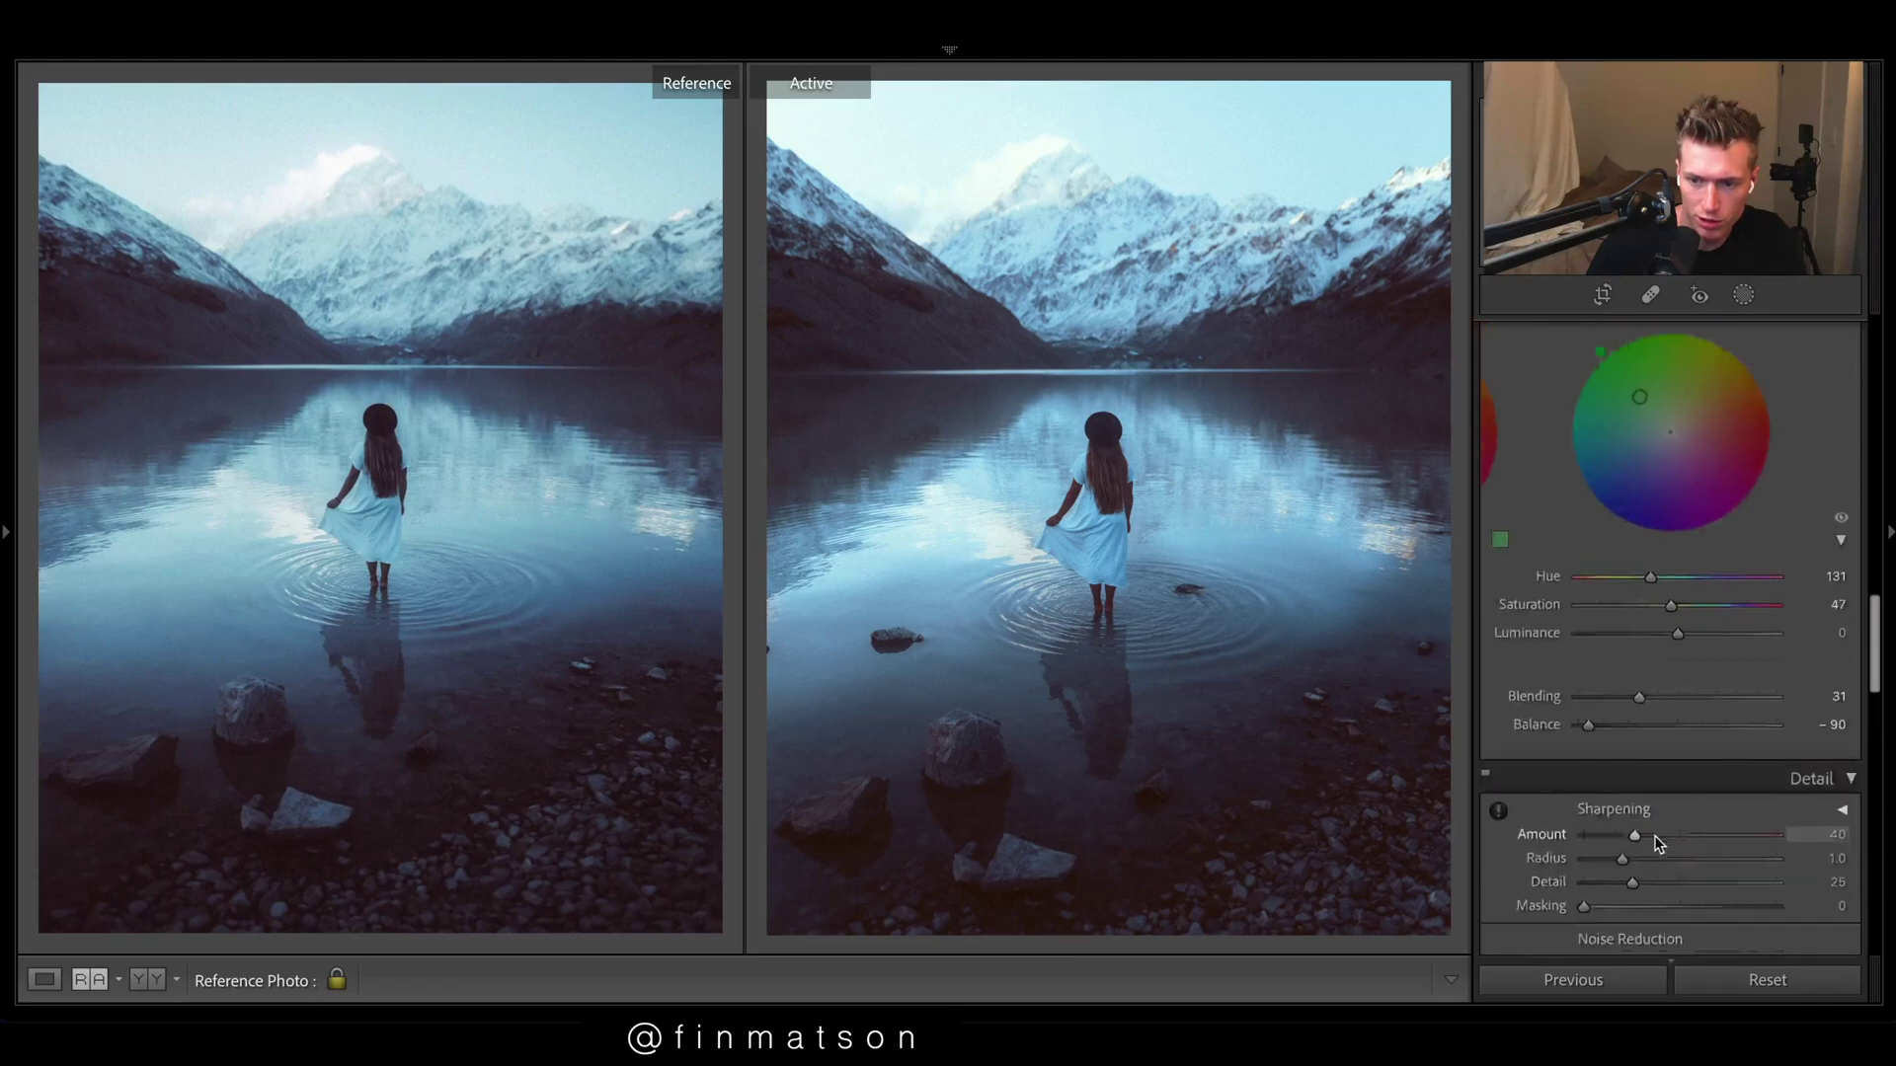
{"action": "scroll", "coordinate": [1659, 844], "scroll_direction": "up", "scroll_amount": 3}
{"action": "scroll", "coordinate": [1659, 829], "scroll_direction": "down", "scroll_amount": 3}
{"action": "left_click_drag", "start_coordinate": [1634, 802], "coordinate": [1730, 807]}
{"action": "left_click", "coordinate": [1632, 875]}
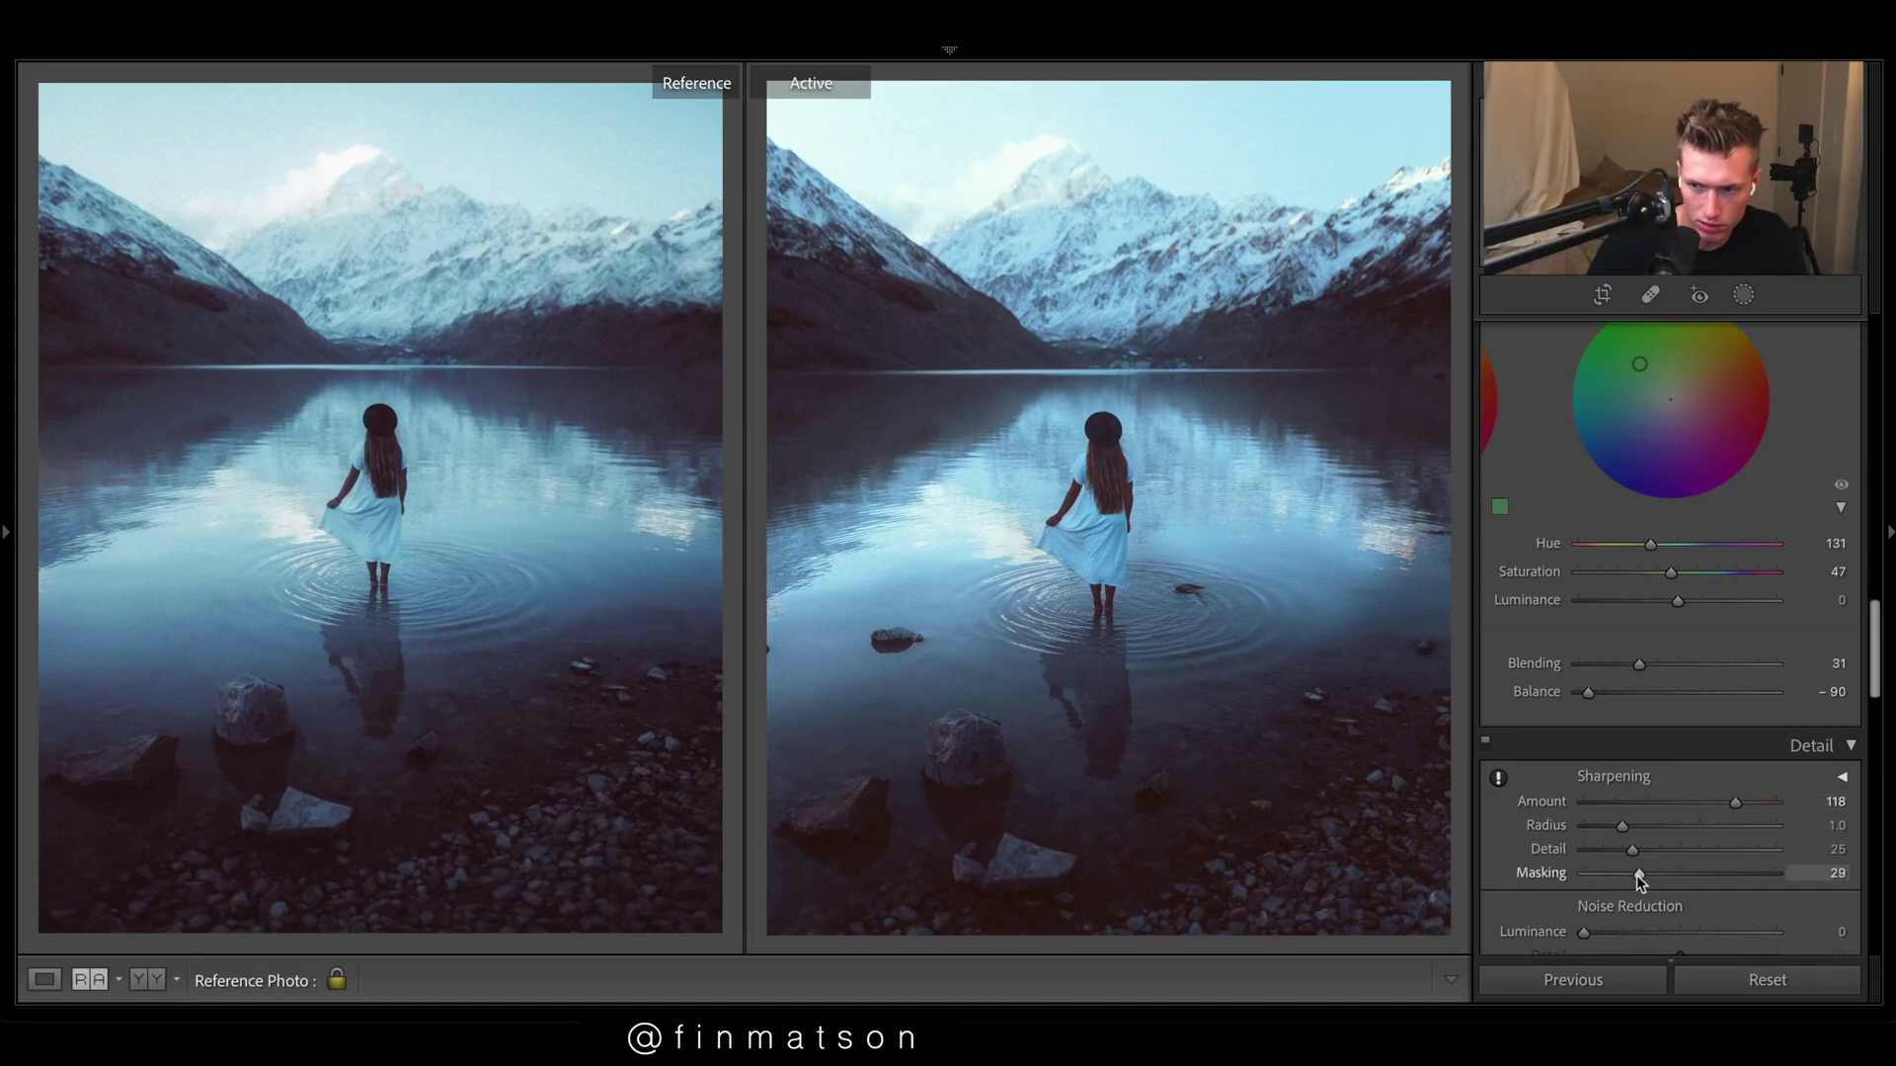
{"action": "scroll", "coordinate": [1749, 747], "scroll_direction": "up", "scroll_amount": 10}
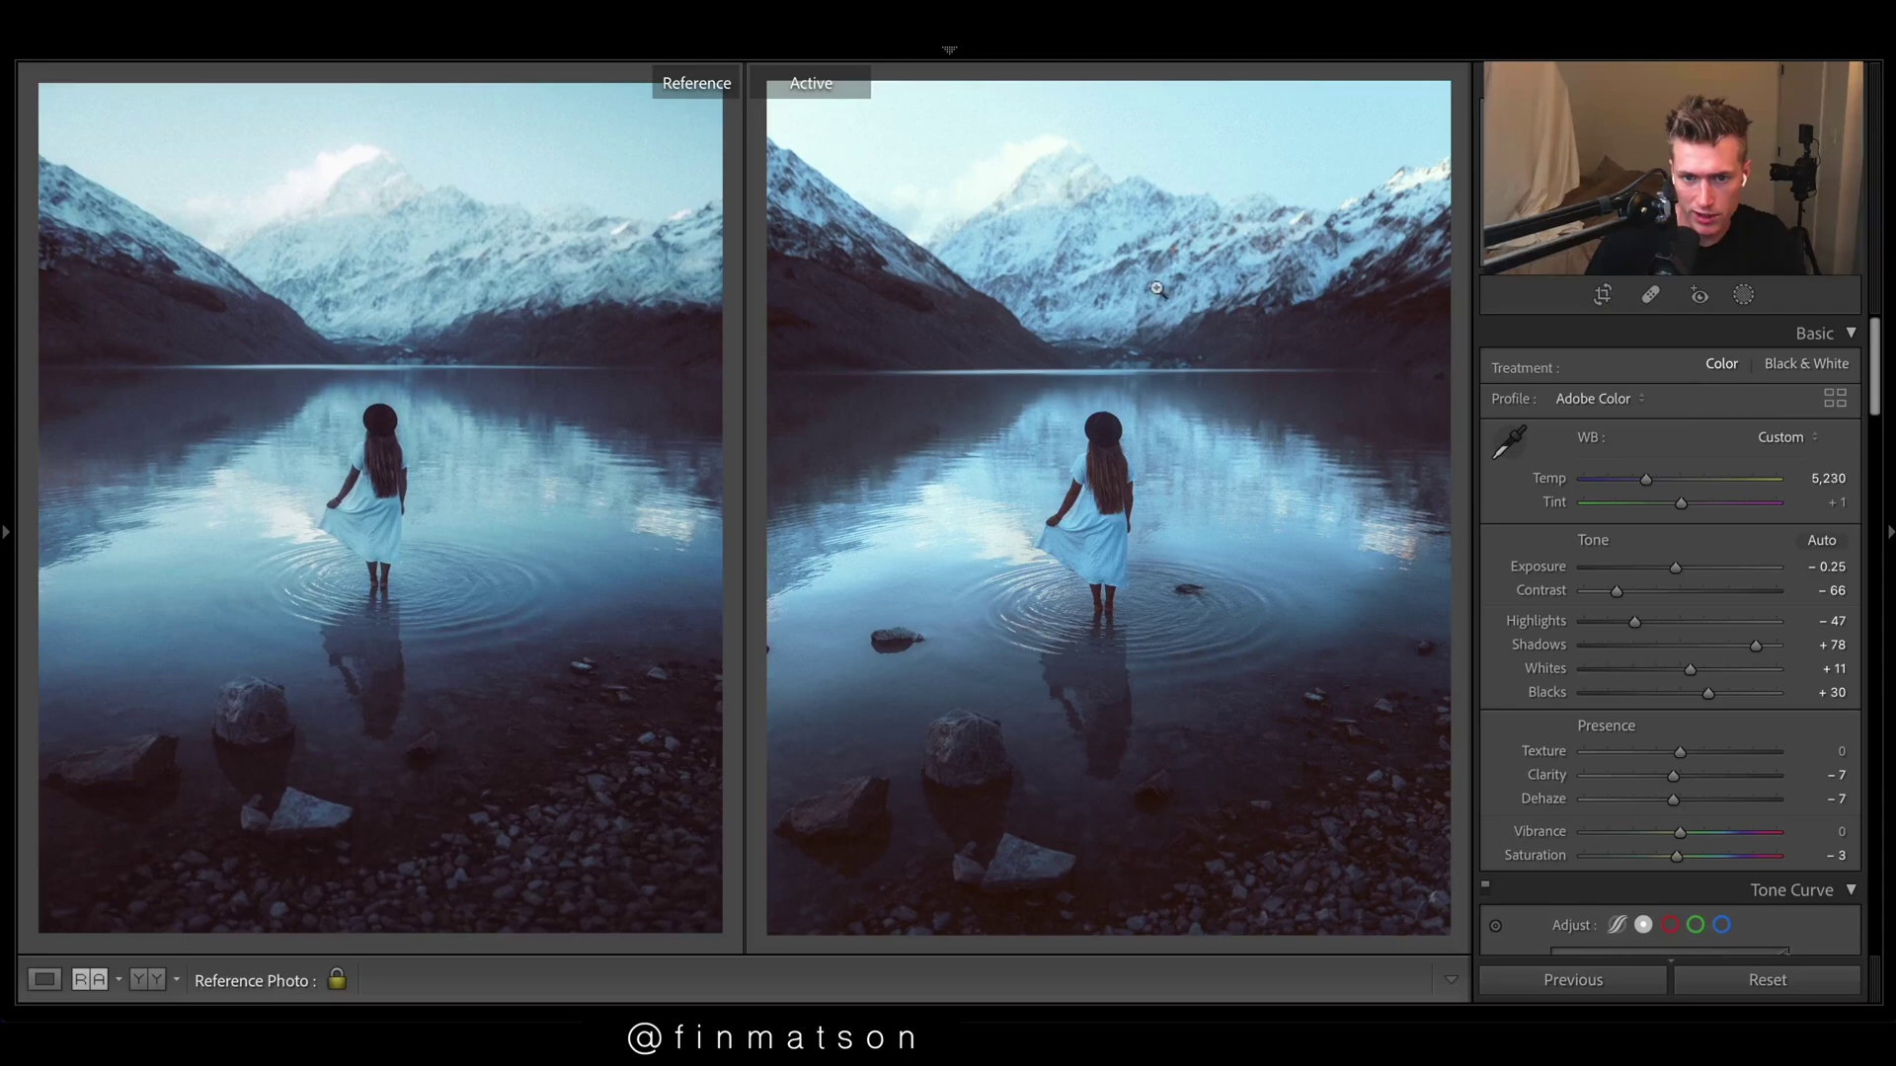
{"action": "scroll", "coordinate": [1722, 671], "scroll_direction": "down", "scroll_amount": 5}
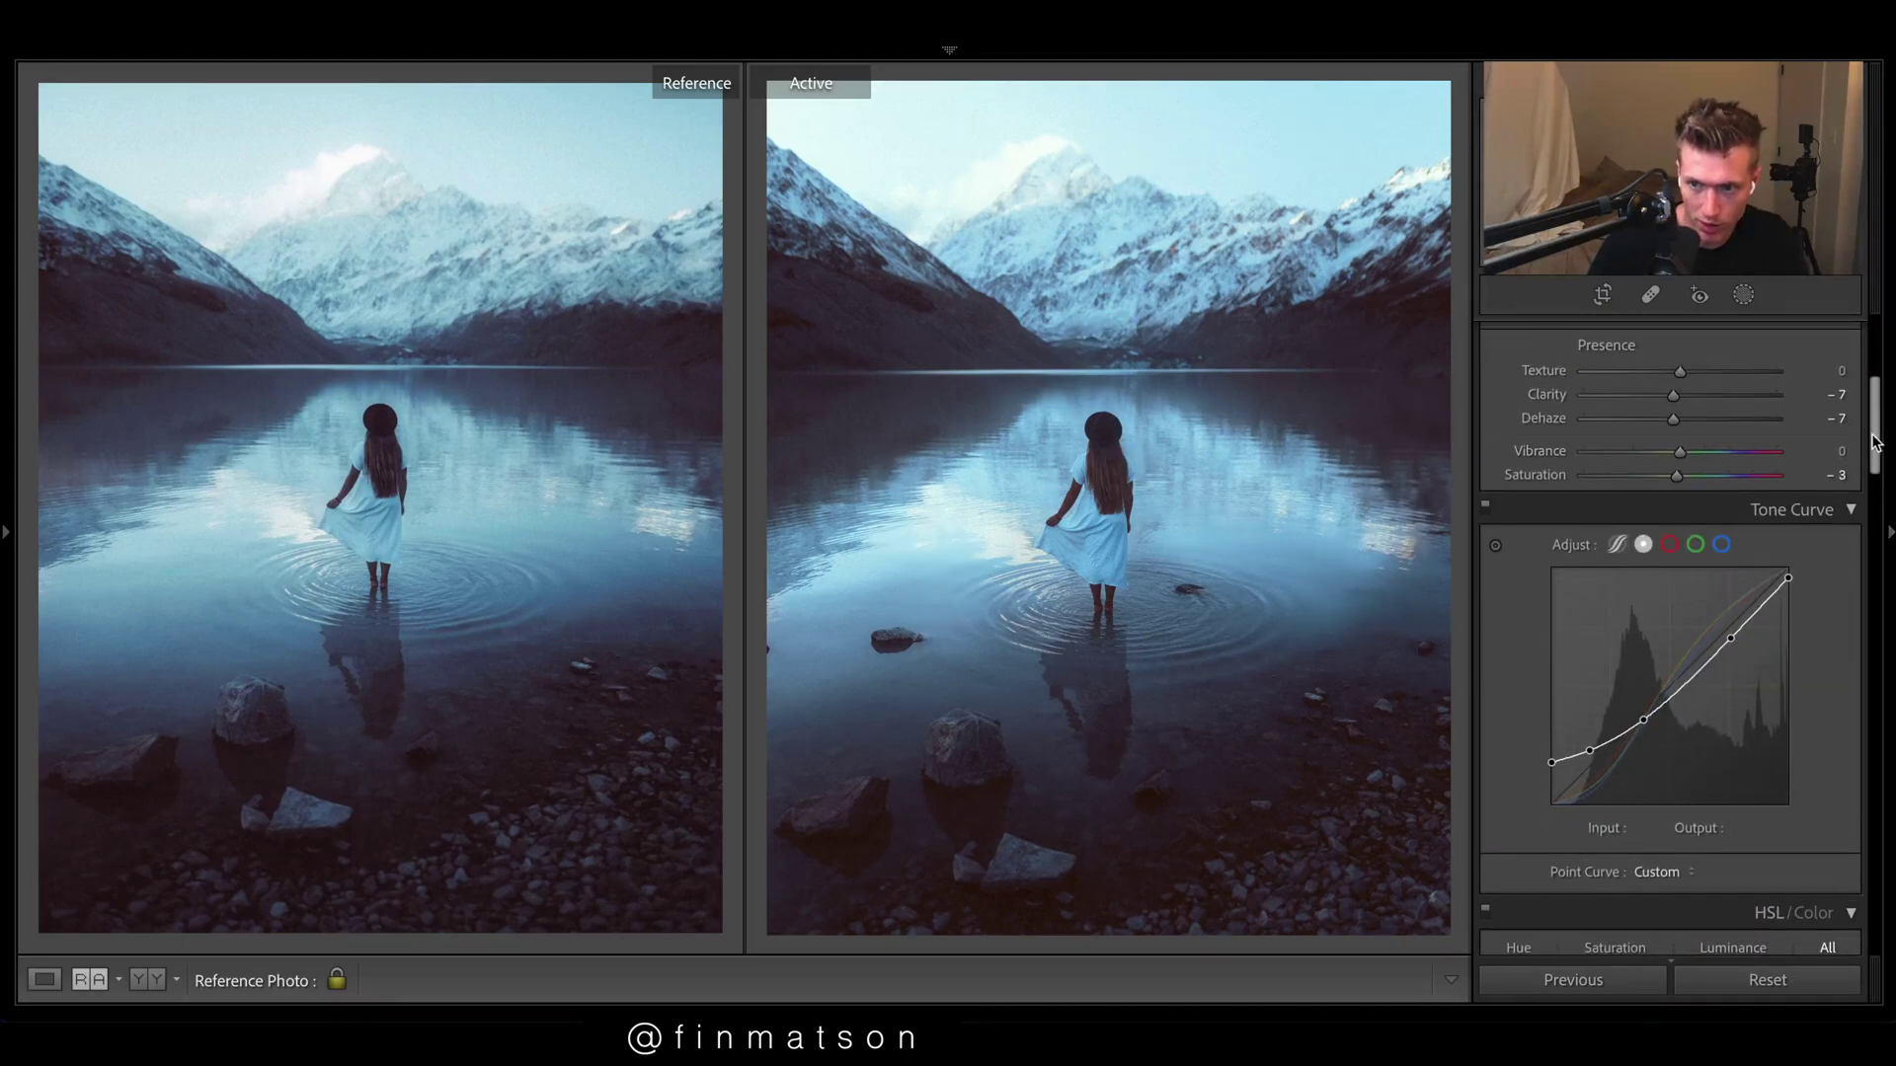
{"action": "left_click_drag", "start_coordinate": [1875, 441], "coordinate": [1869, 377]}
{"action": "mouse_move", "coordinate": [1085, 1018]}
{"action": "right_click", "coordinate": [951, 933]}
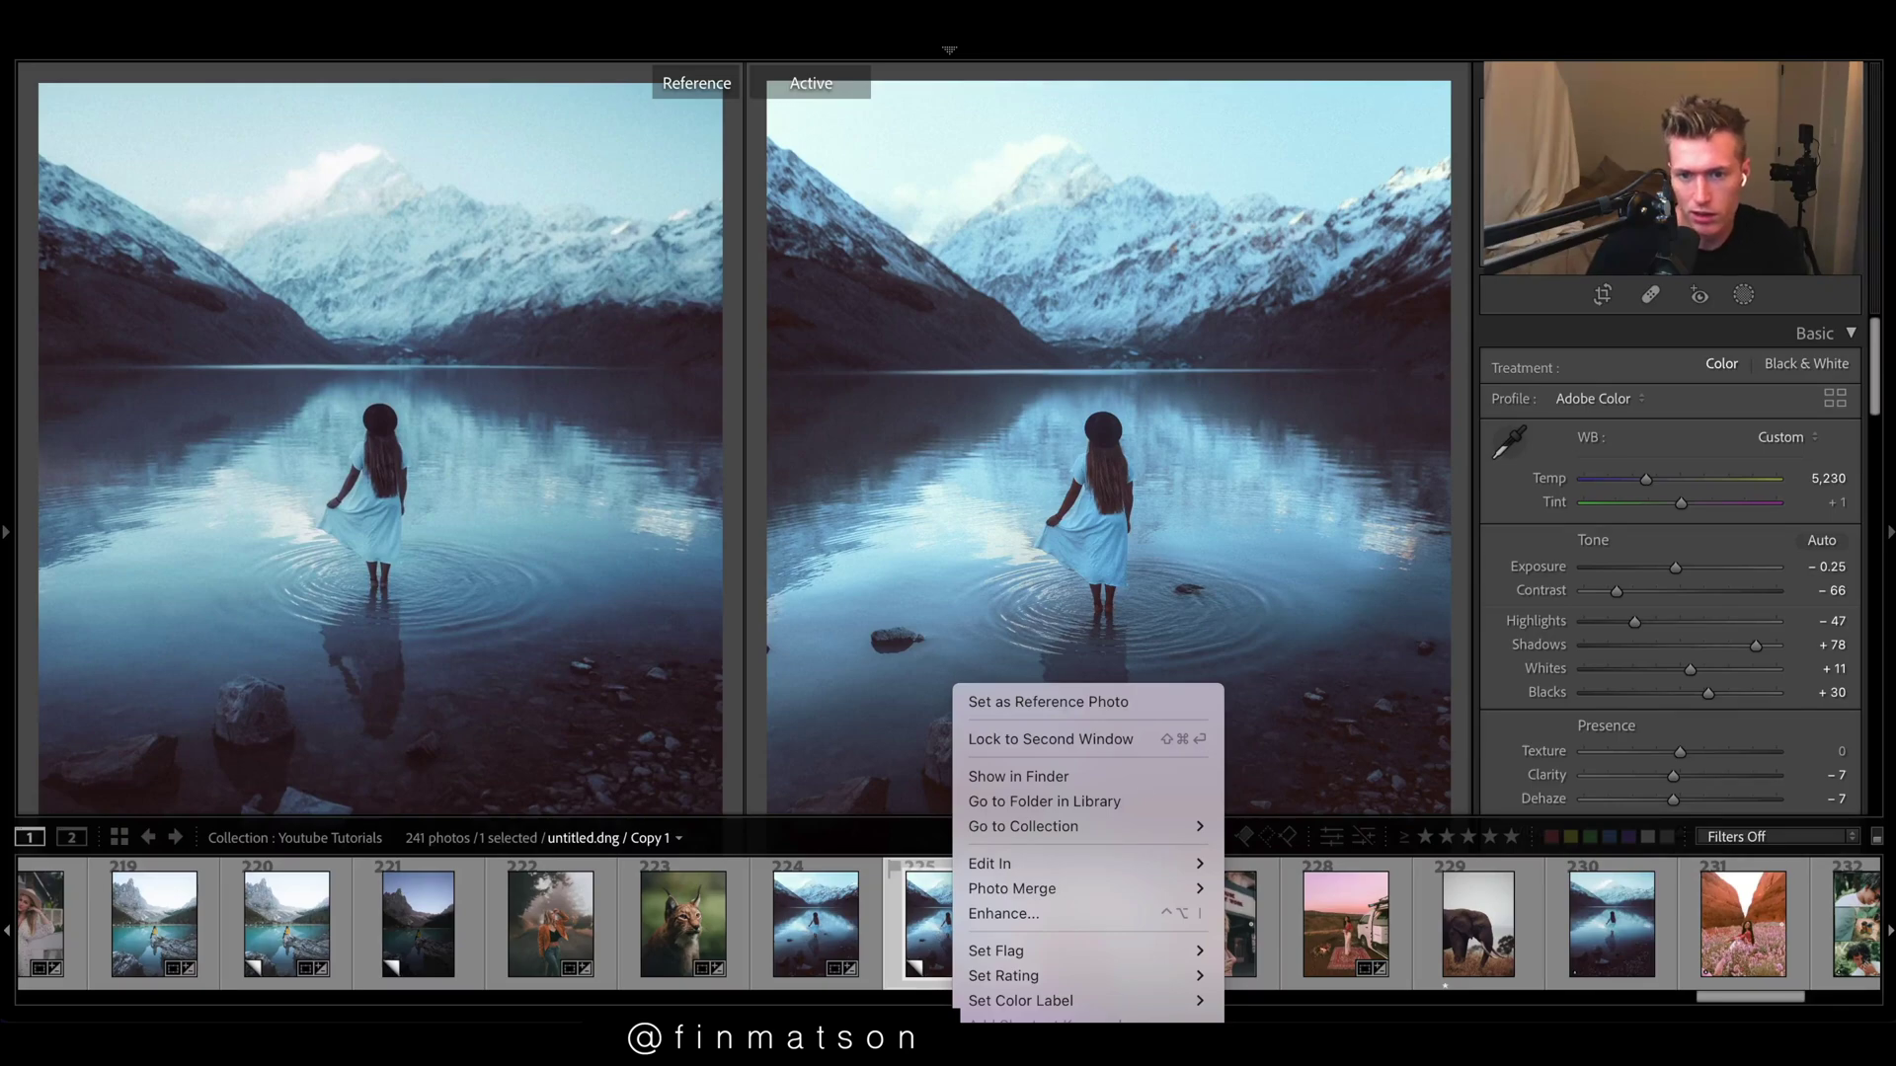
{"action": "left_click", "coordinate": [1500, 454]}
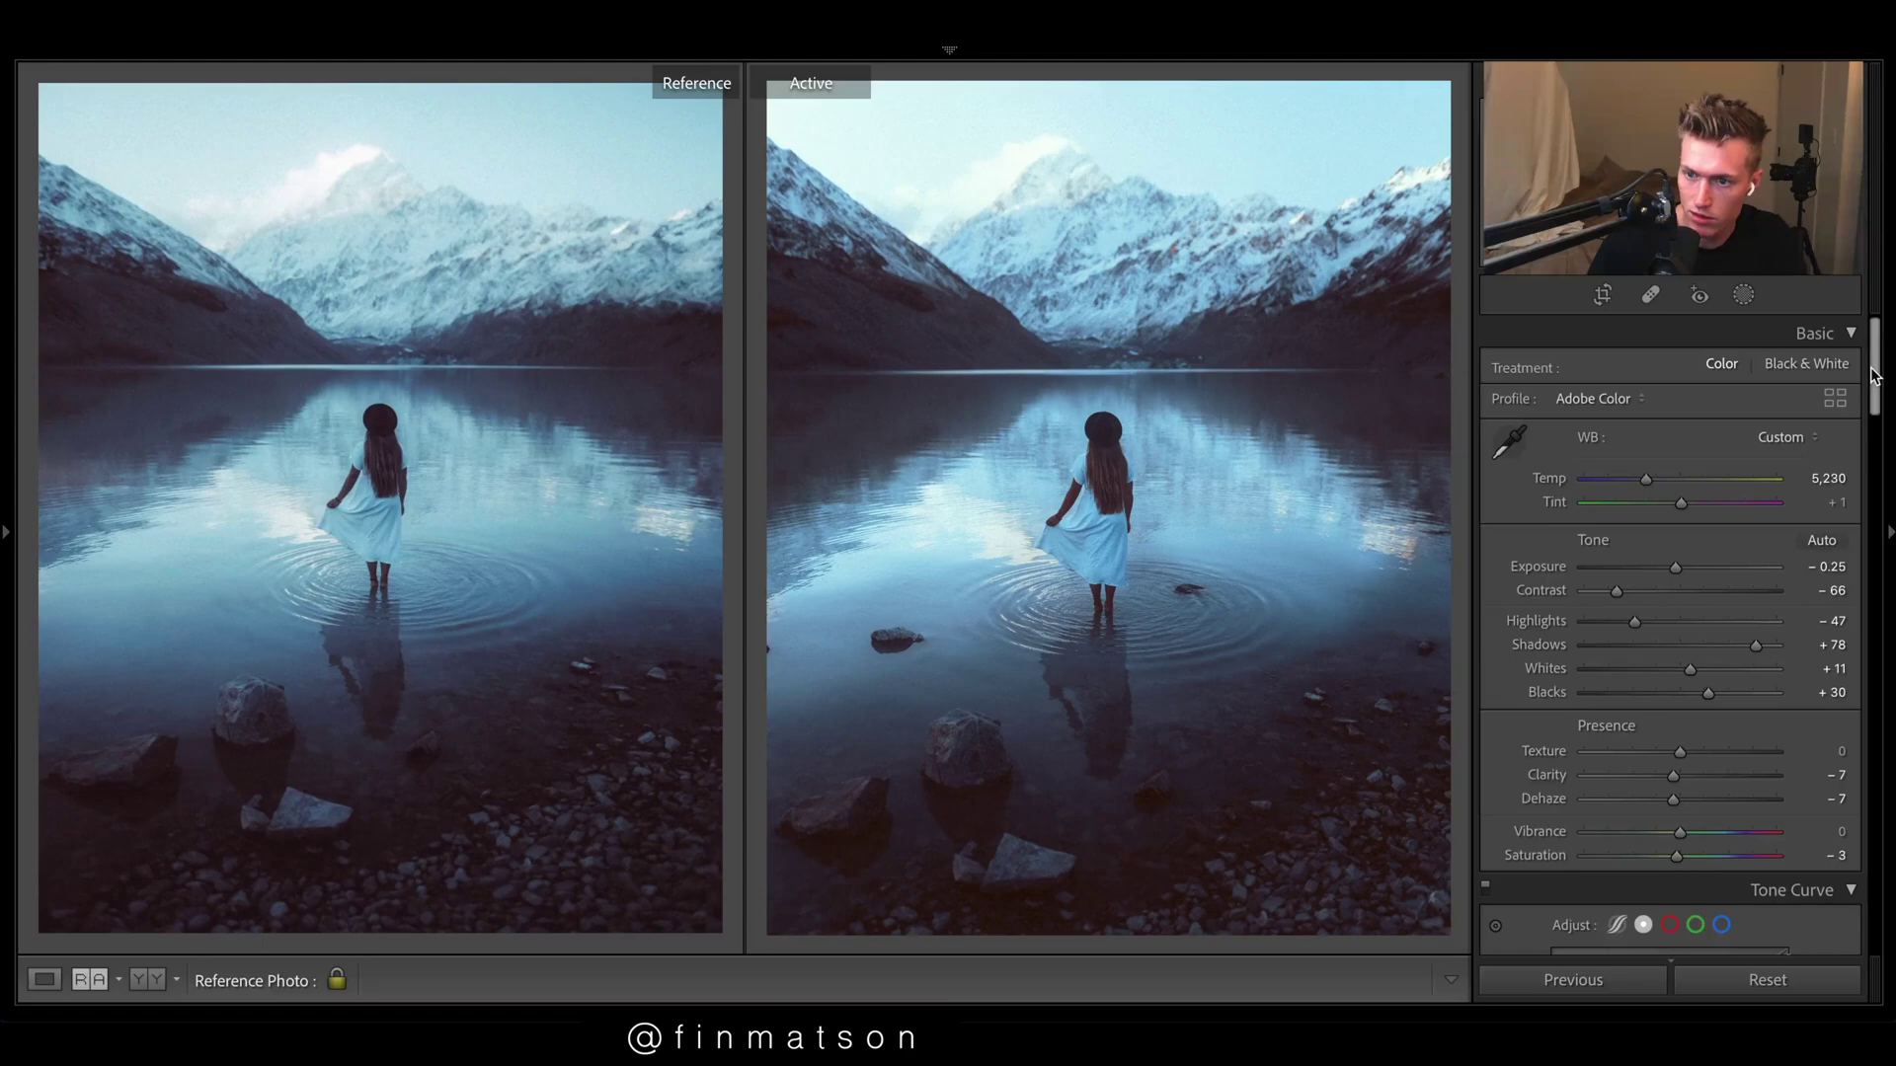
{"action": "scroll", "coordinate": [1848, 478], "scroll_direction": "down", "scroll_amount": 8}
{"action": "scroll", "coordinate": [1848, 478], "scroll_direction": "down", "scroll_amount": 10}
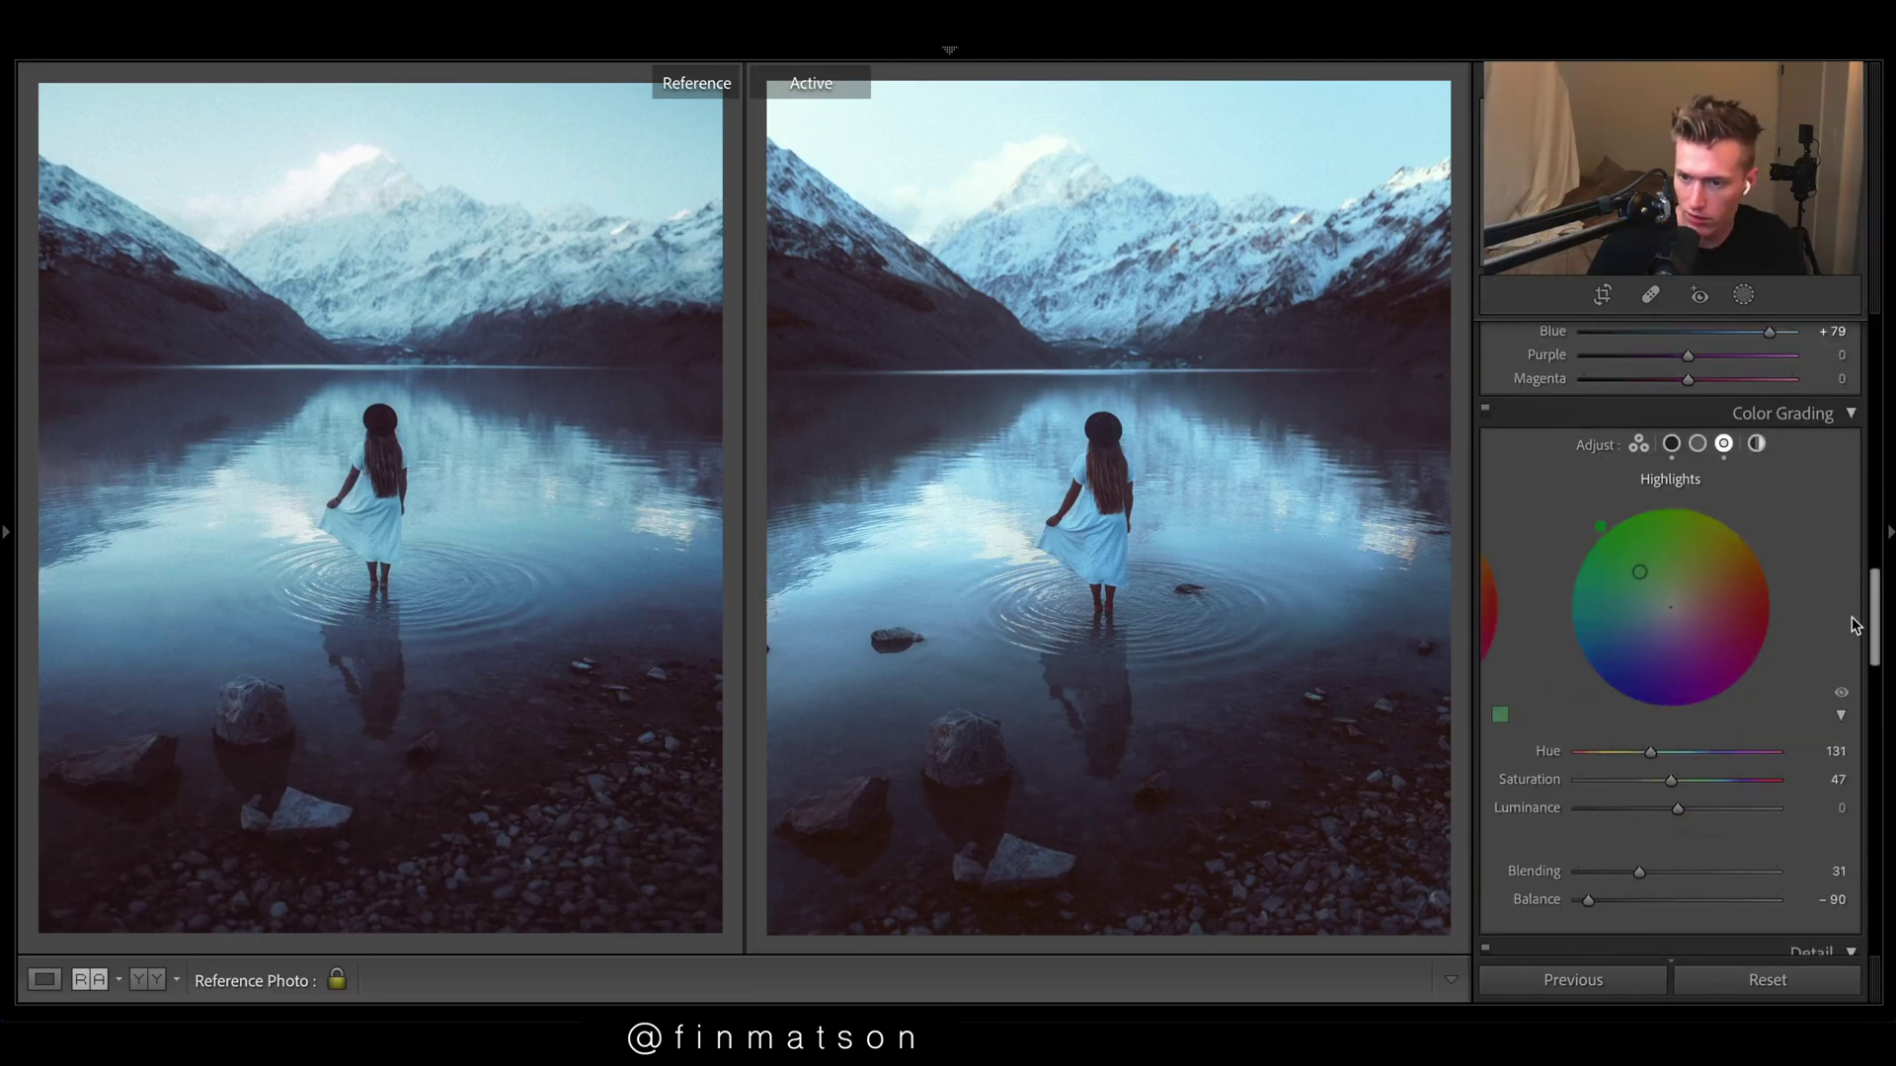
{"action": "scroll", "coordinate": [1852, 624], "scroll_direction": "down", "scroll_amount": 12}
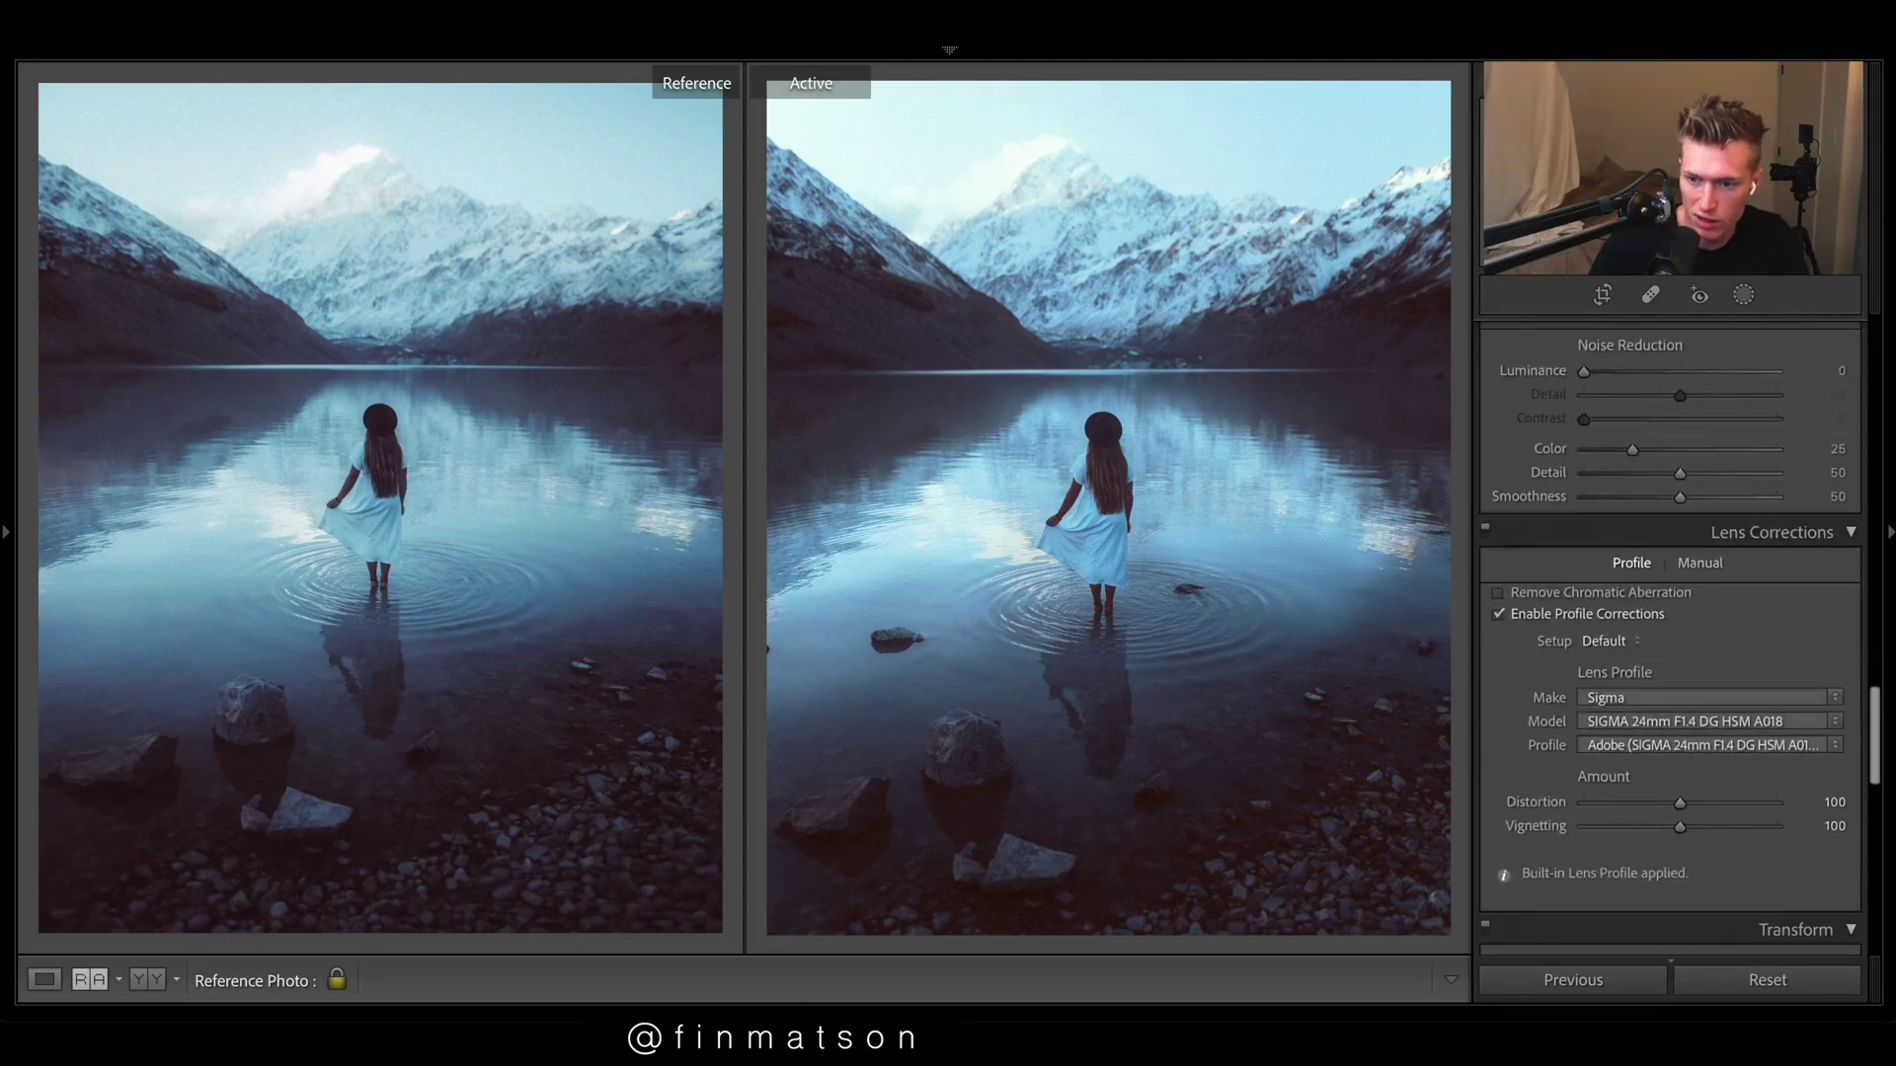
{"action": "scroll", "coordinate": [1678, 632], "scroll_direction": "down", "scroll_amount": 10}
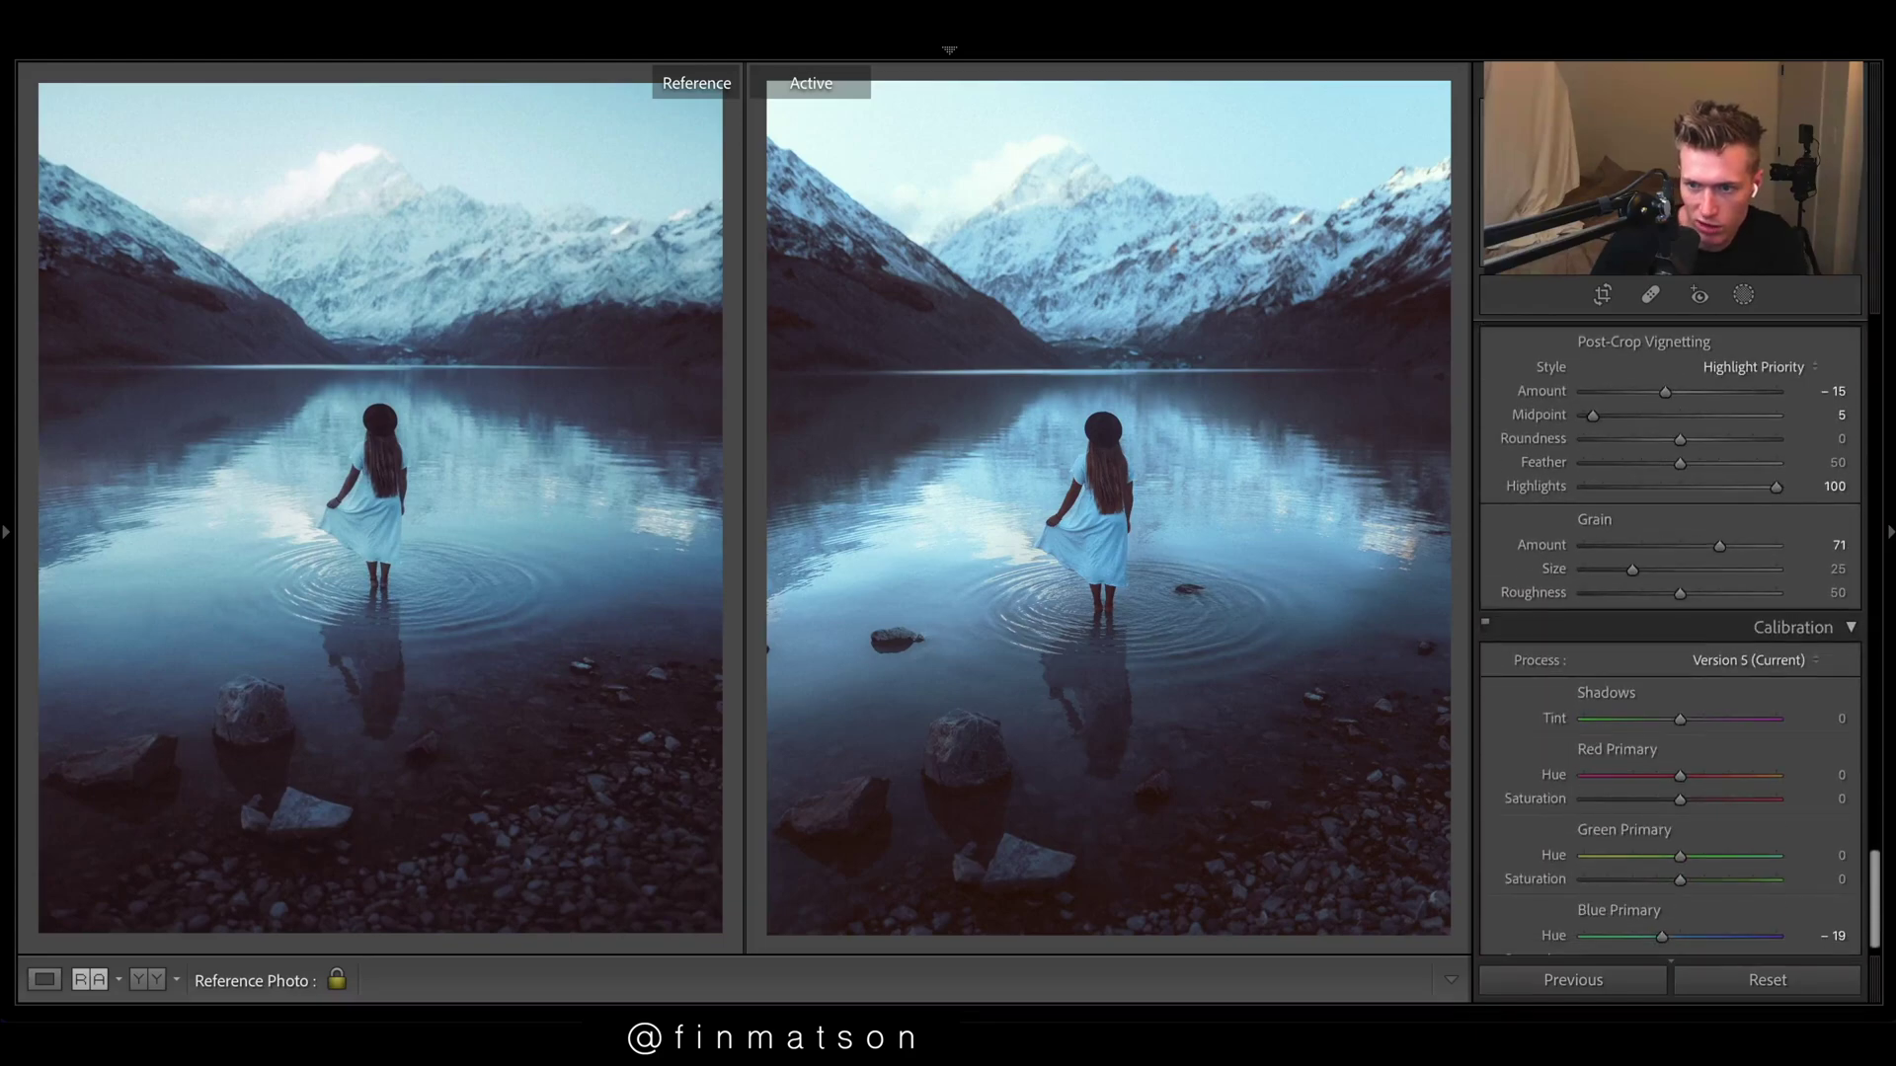
{"action": "scroll", "coordinate": [1679, 632], "scroll_direction": "up", "scroll_amount": 3}
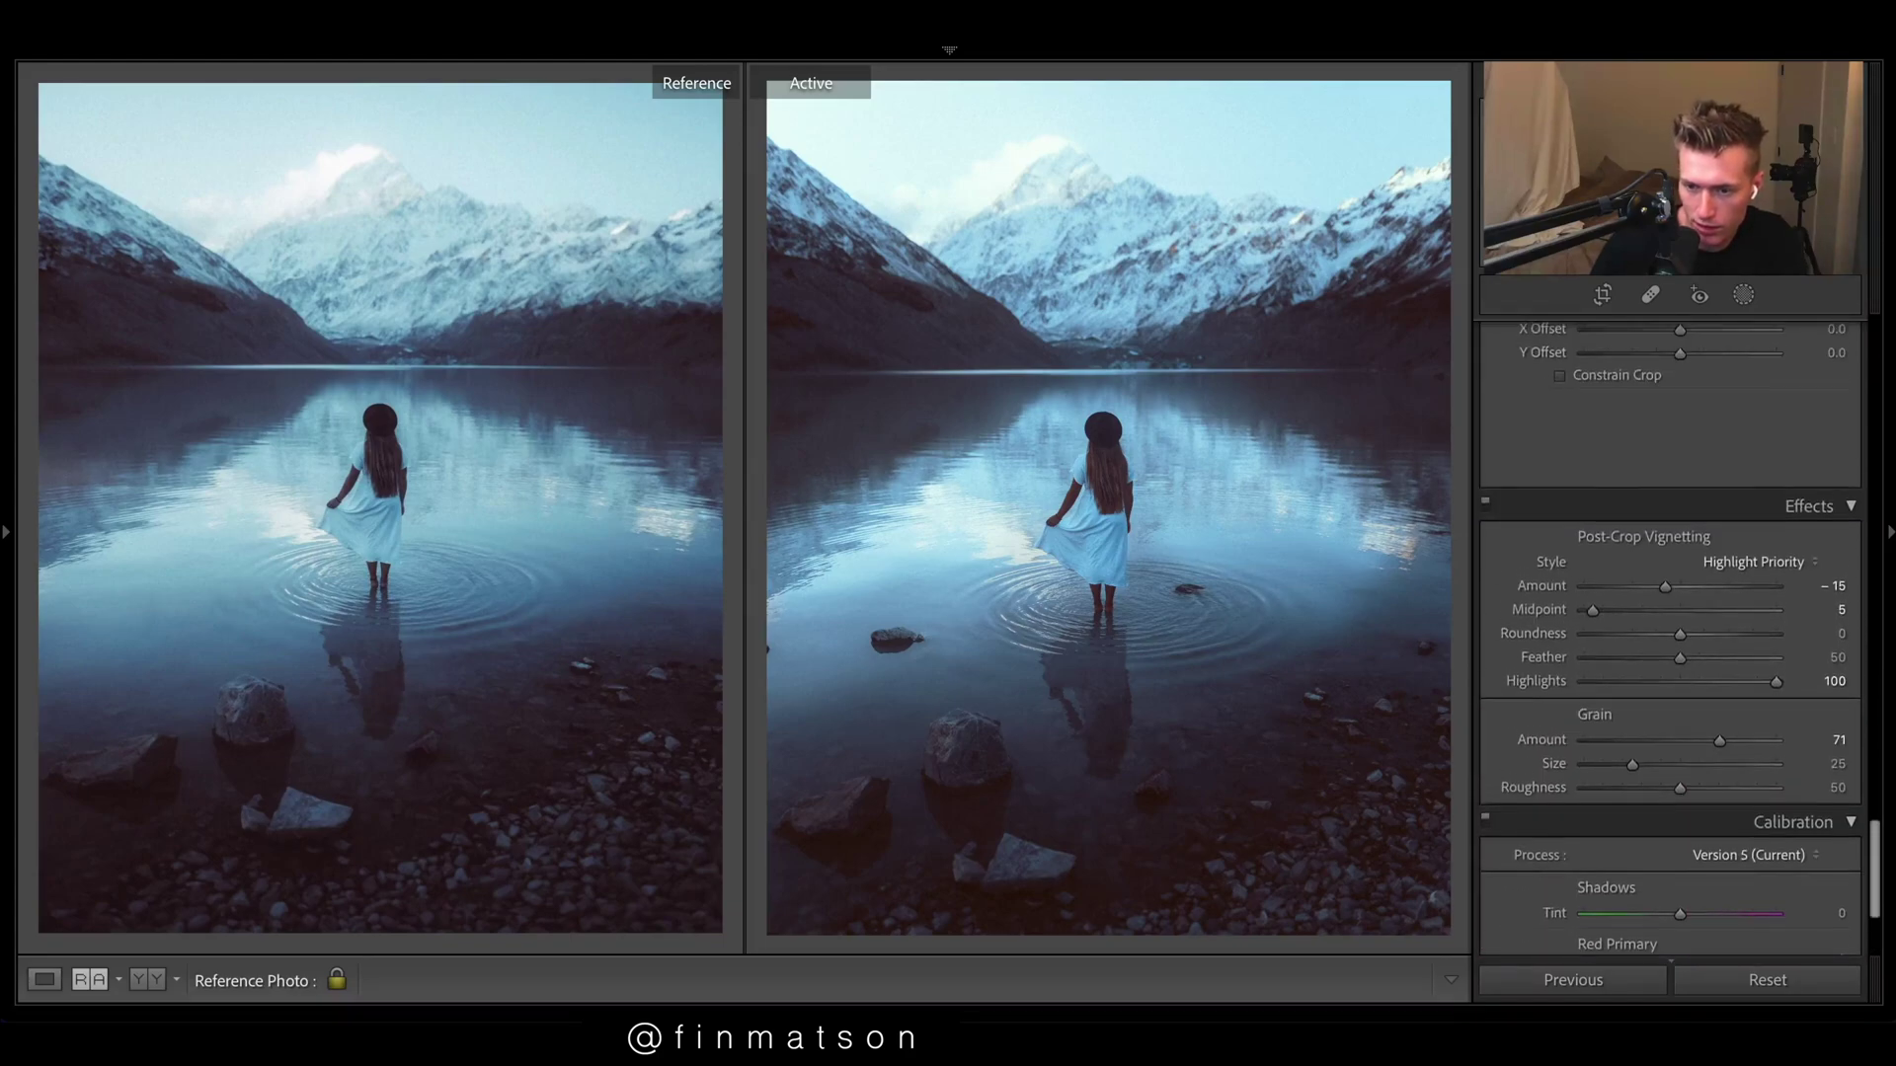
{"action": "scroll", "coordinate": [1679, 631], "scroll_direction": "down", "scroll_amount": 3}
{"action": "scroll", "coordinate": [1678, 632], "scroll_direction": "up", "scroll_amount": 10}
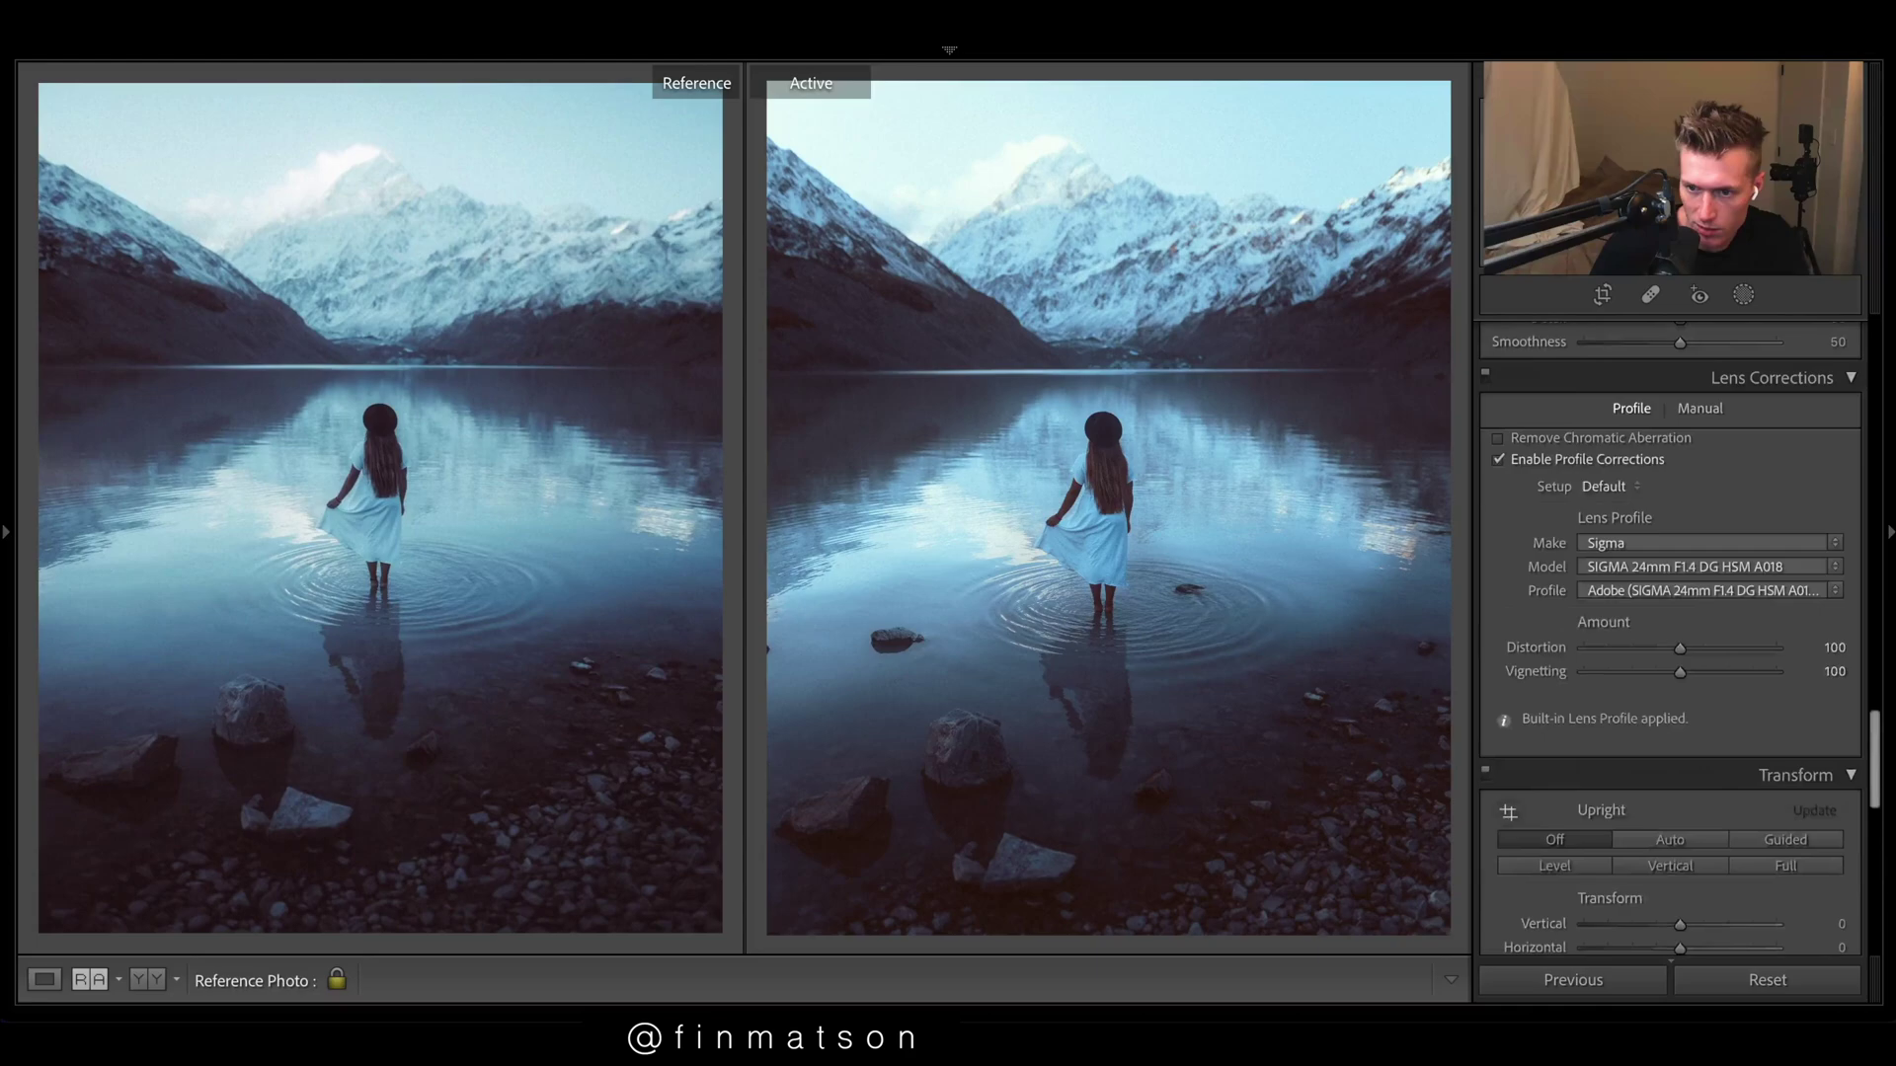
{"action": "scroll", "coordinate": [1679, 631], "scroll_direction": "down", "scroll_amount": 3}
{"action": "scroll", "coordinate": [1679, 632], "scroll_direction": "up", "scroll_amount": 6}
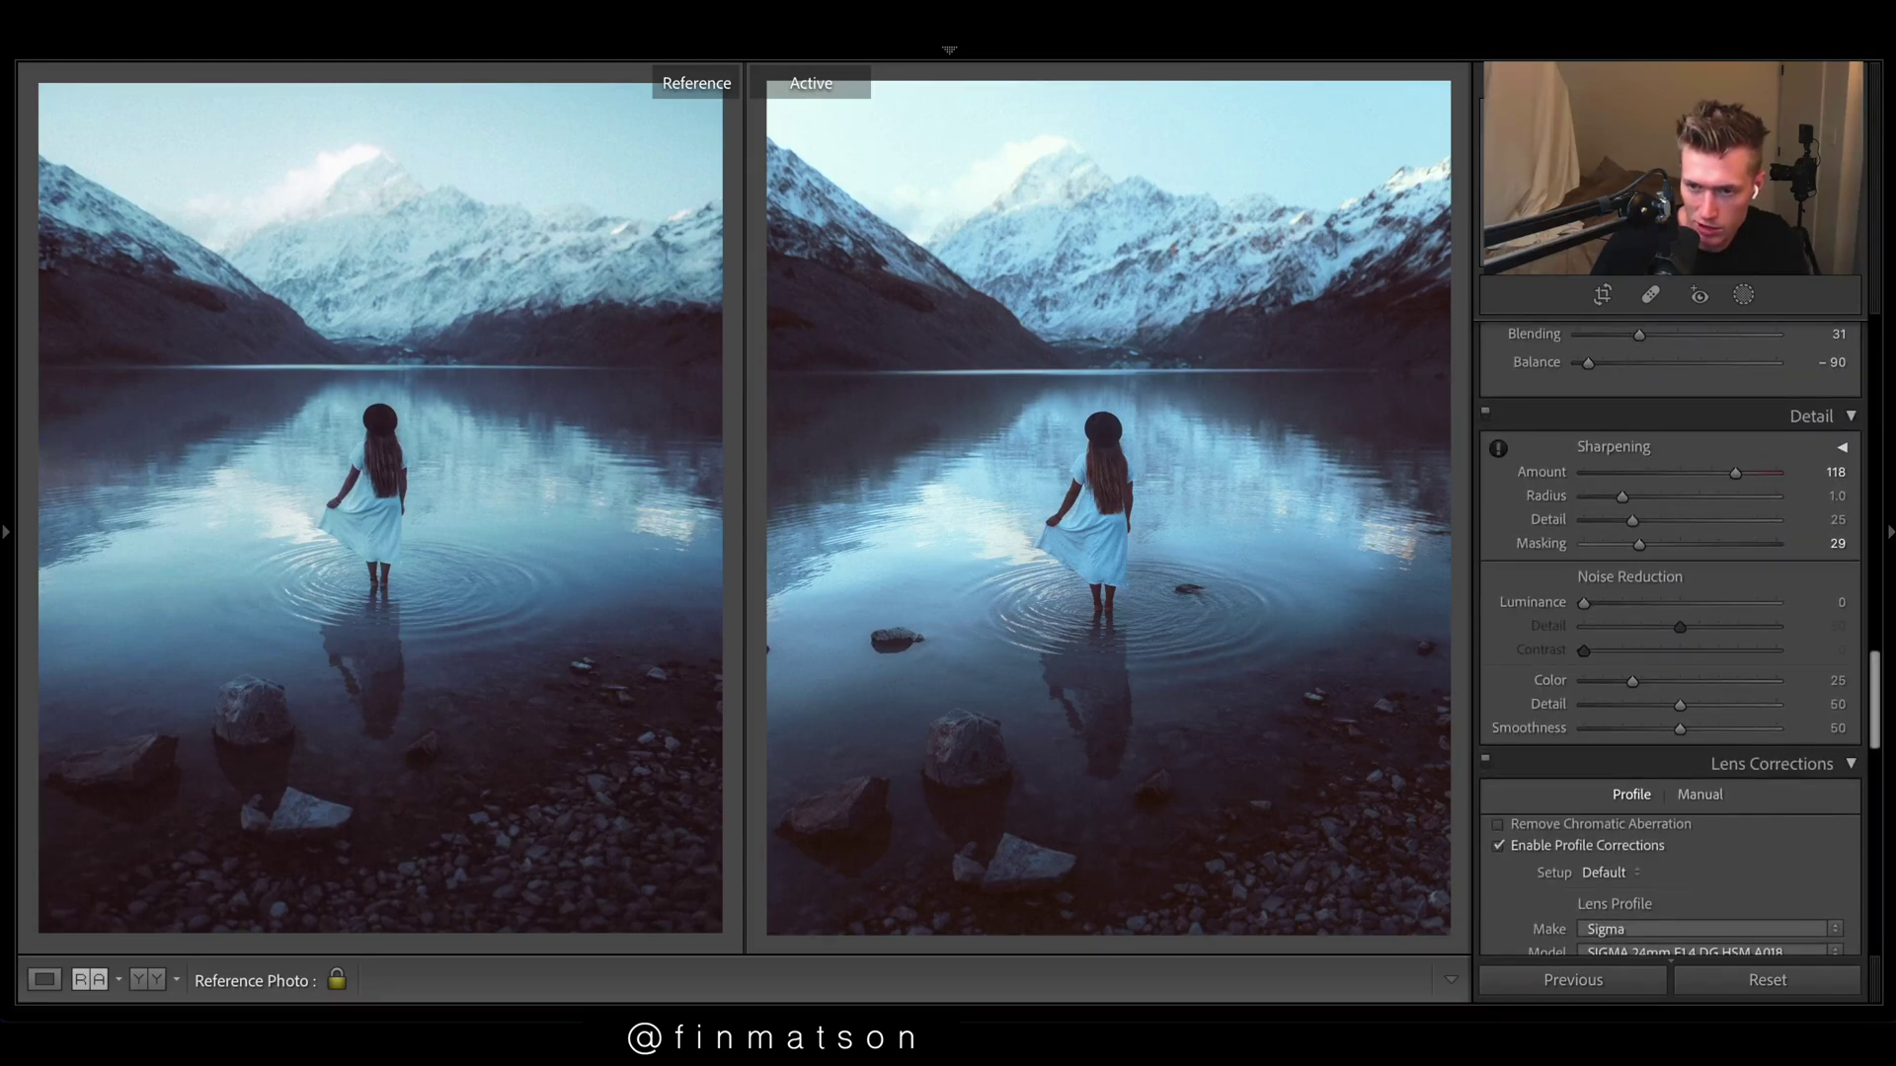
{"action": "scroll", "coordinate": [1671, 641], "scroll_direction": "up", "scroll_amount": 5}
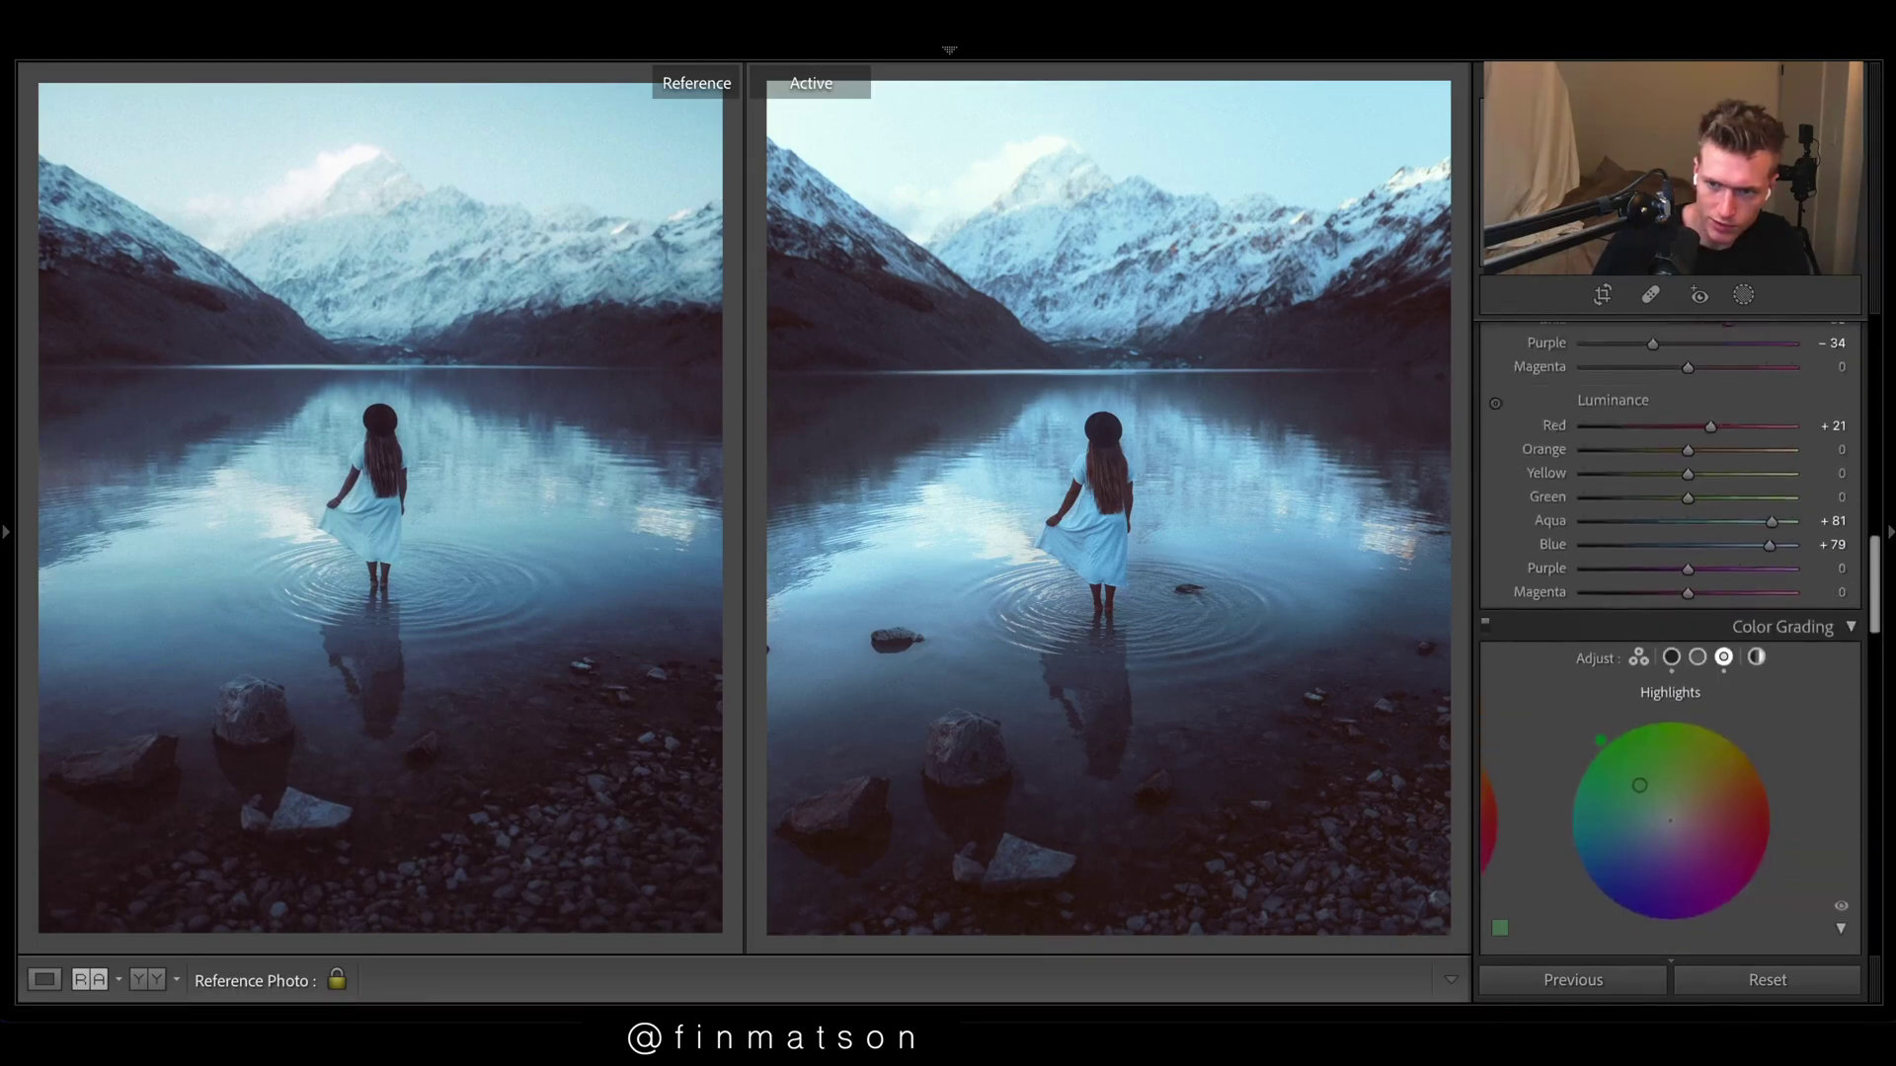
{"action": "scroll", "coordinate": [1671, 642], "scroll_direction": "up", "scroll_amount": 6}
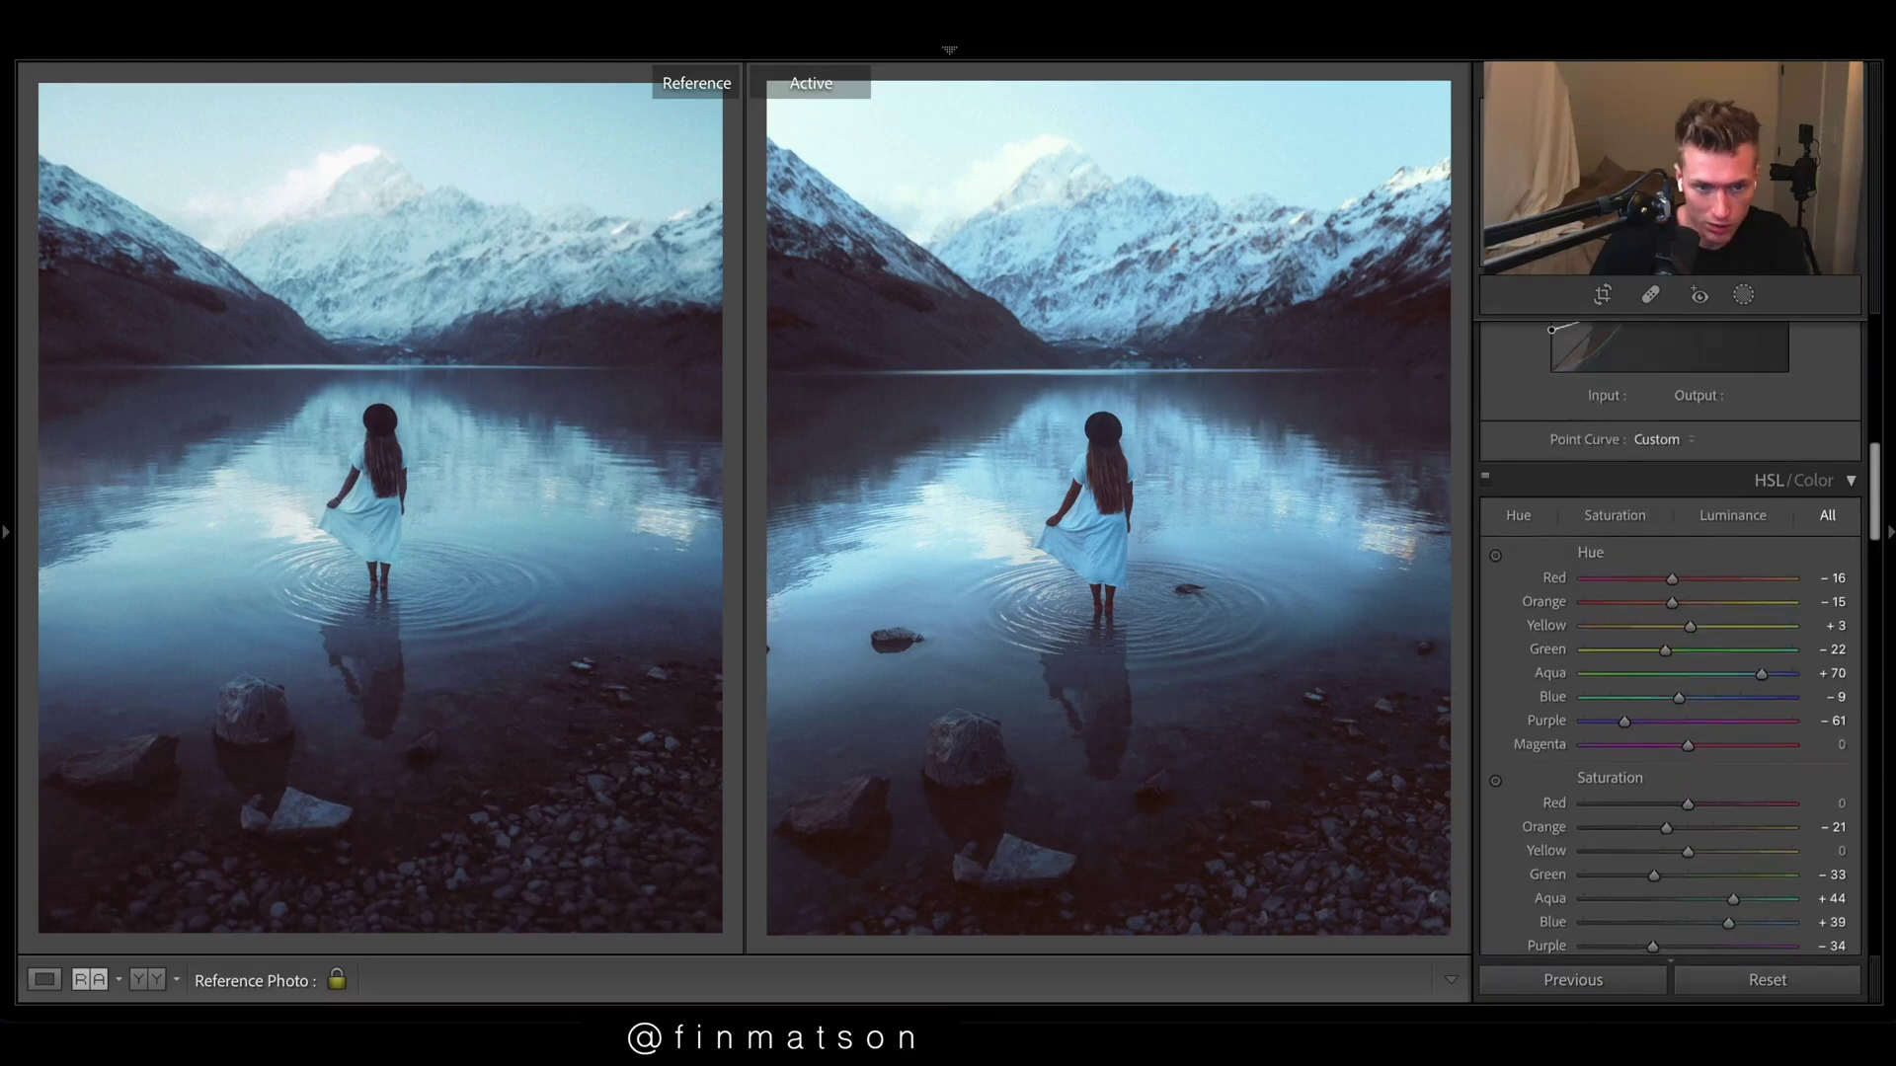
{"action": "scroll", "coordinate": [1730, 308], "scroll_direction": "up", "scroll_amount": 4}
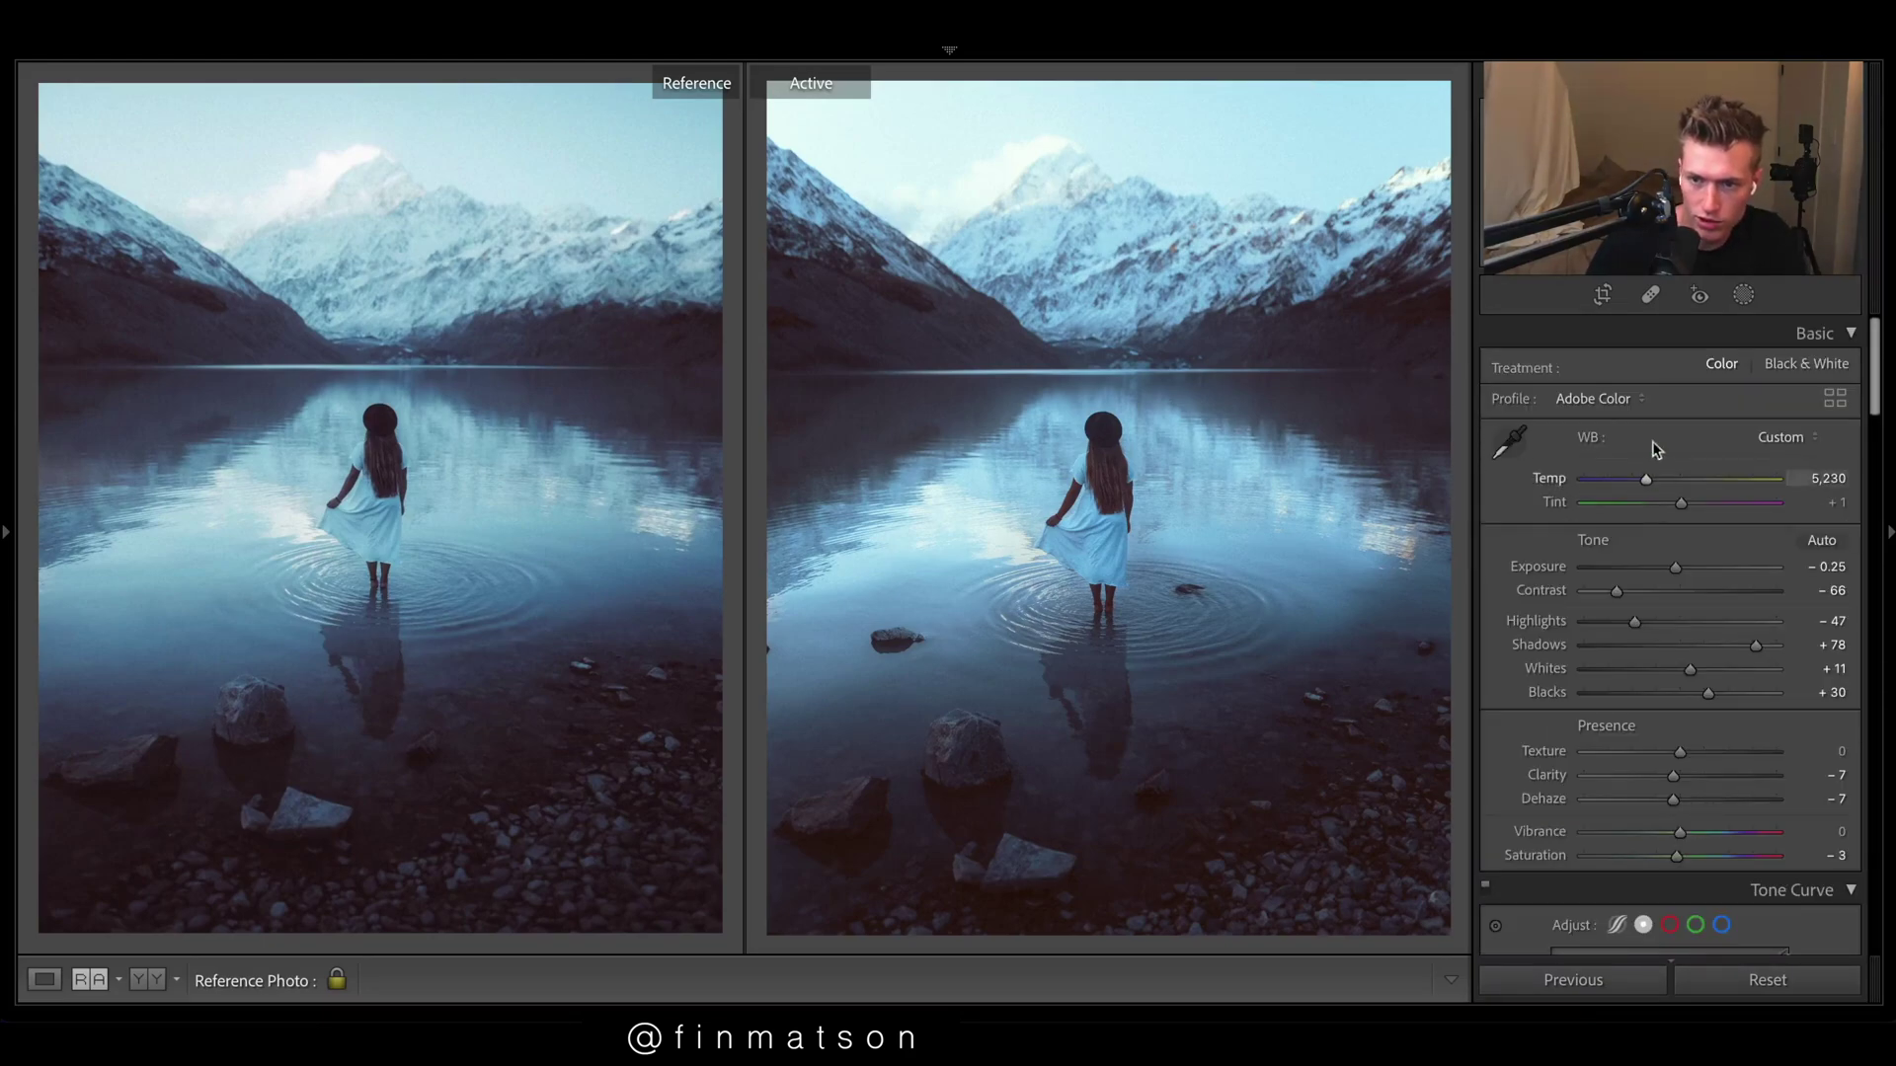
Step: Zero Radial Gradient 1's exposure and lower the woman's small radial mask to about 0.18
{"action": "left_click", "coordinate": [1743, 295]}
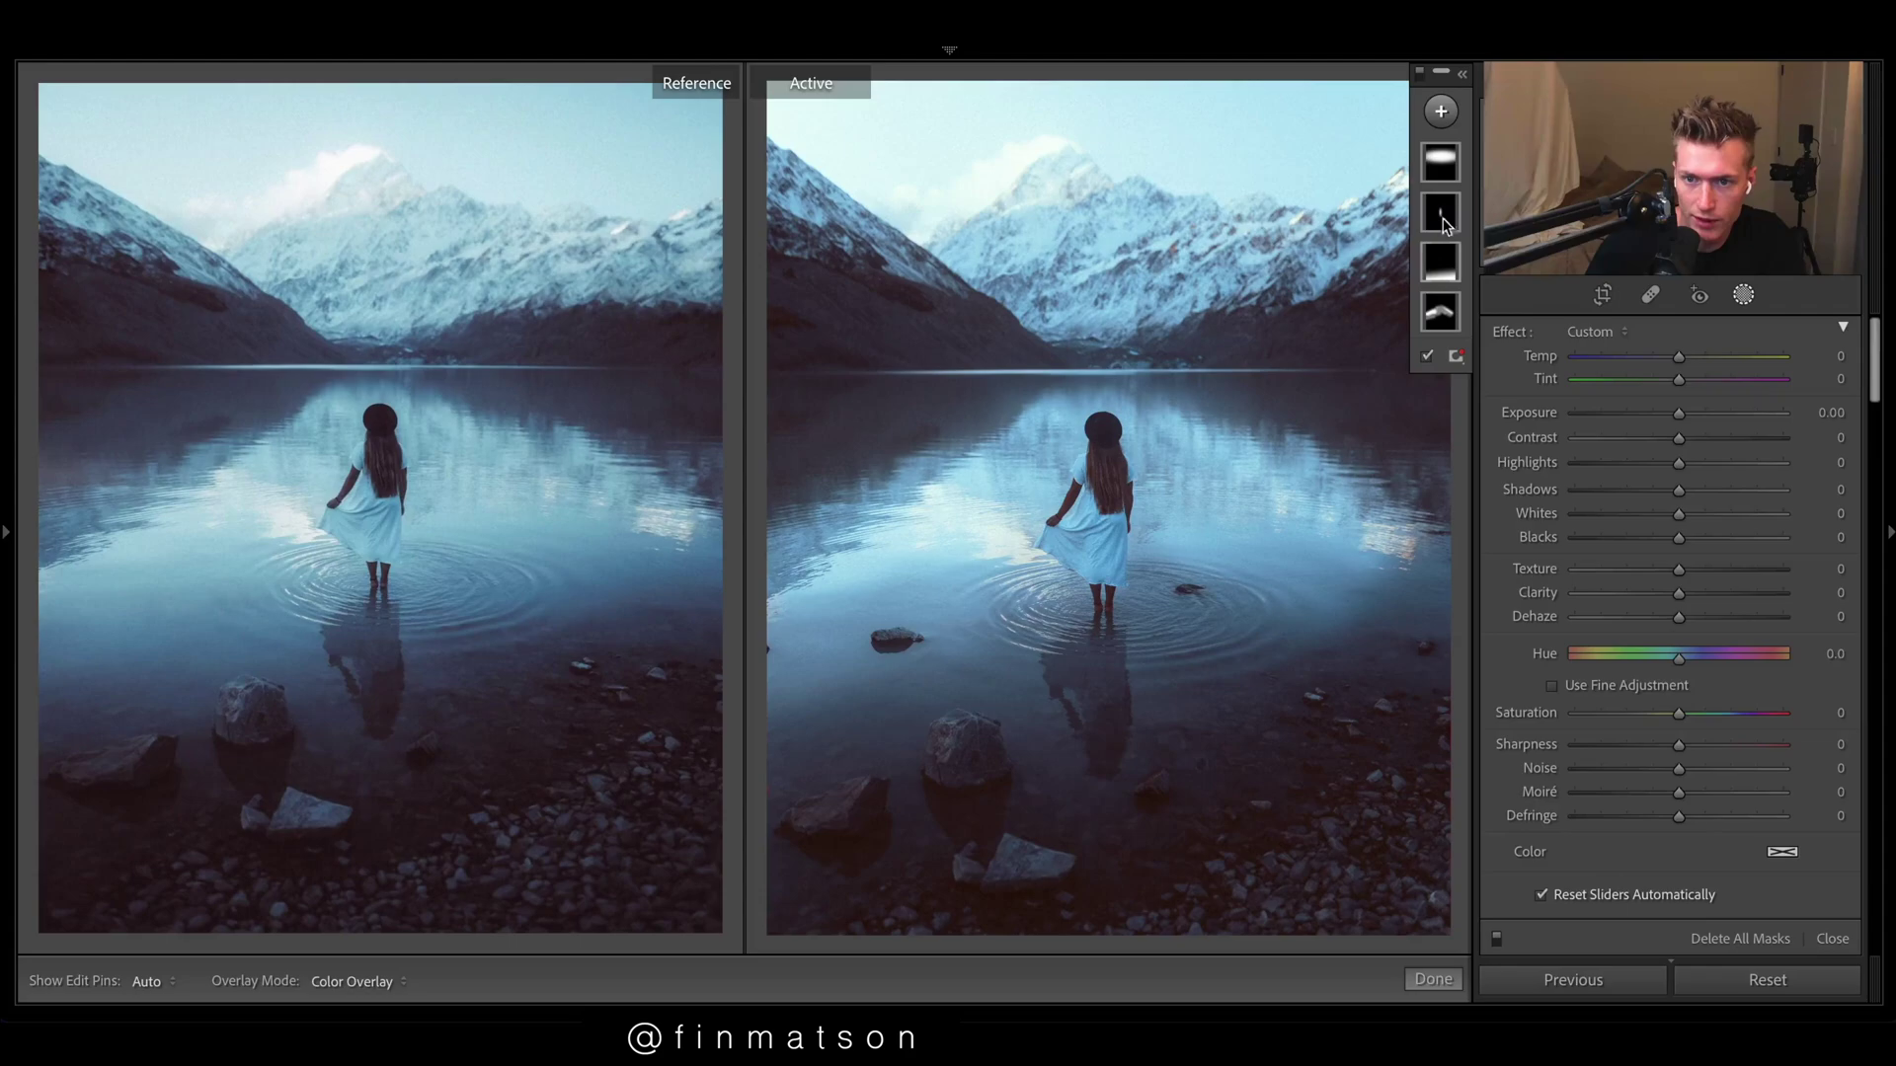
{"action": "left_click", "coordinate": [1432, 156]}
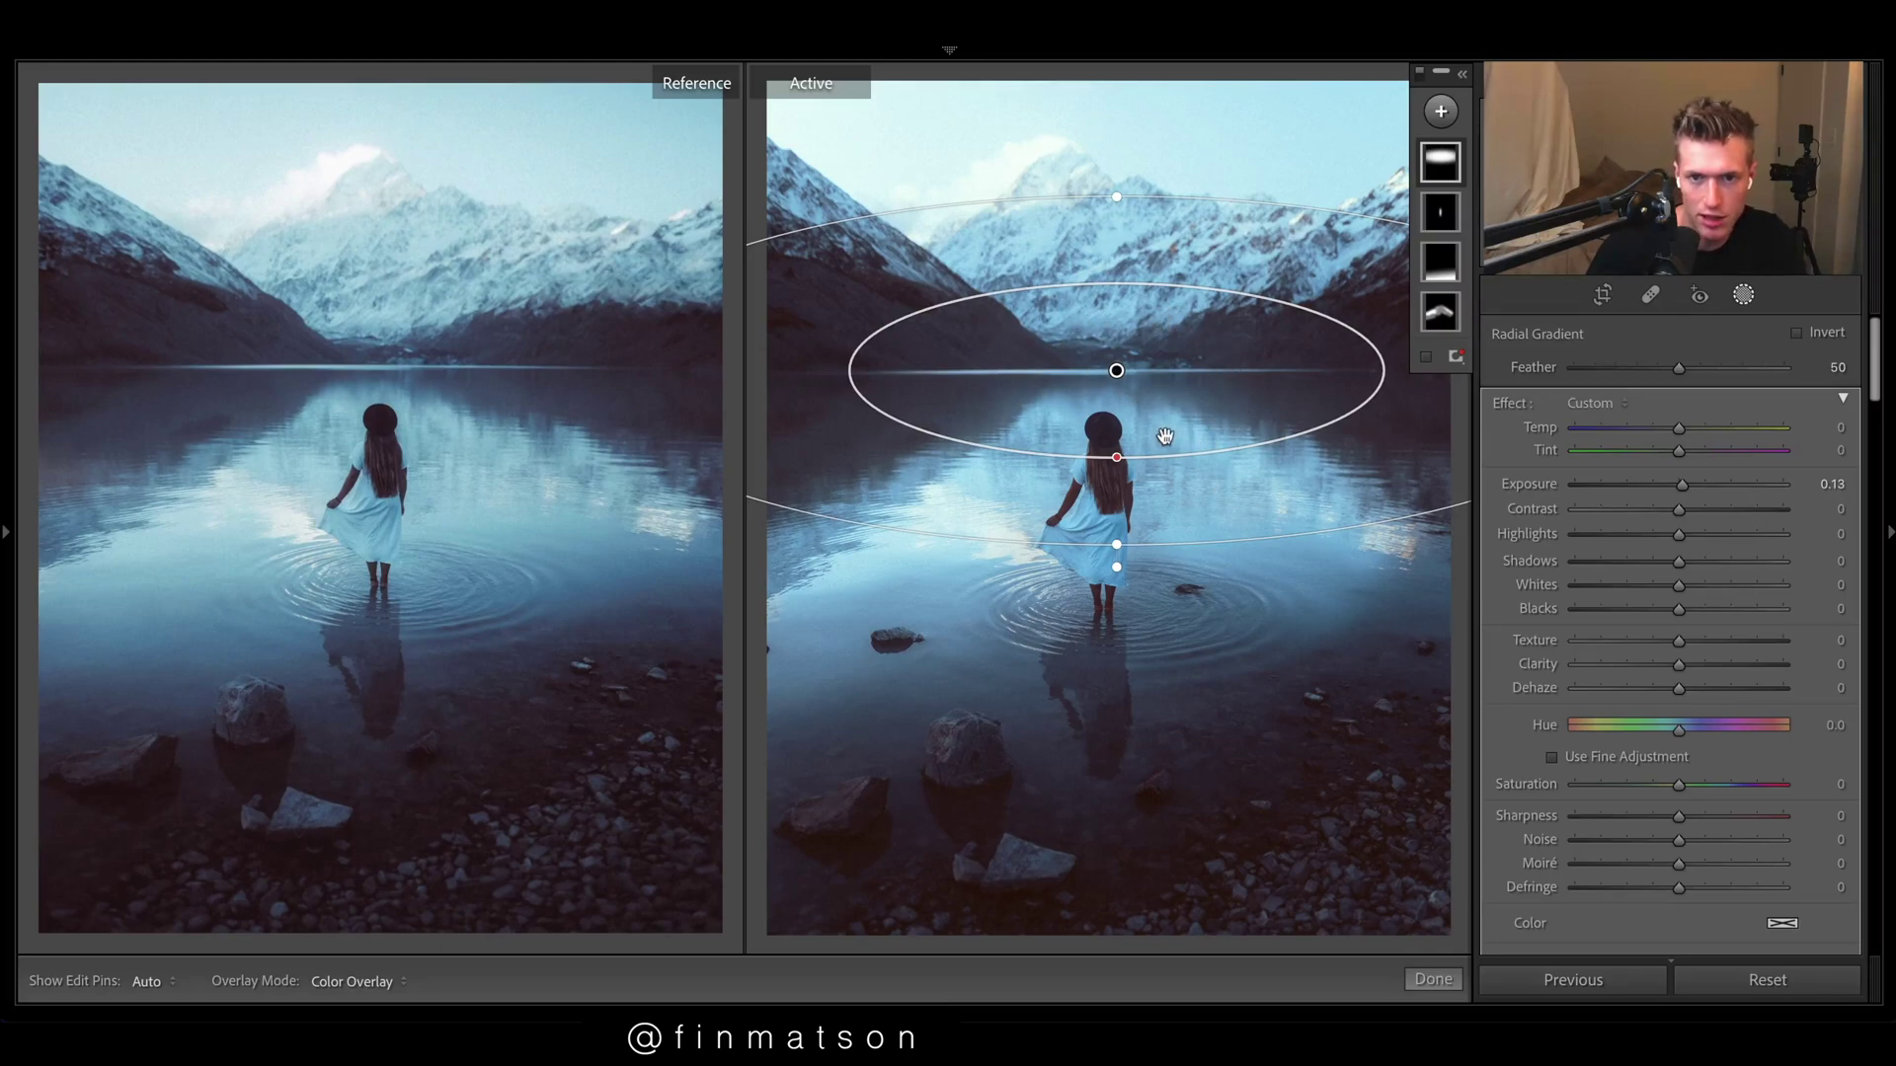
{"action": "right_click", "coordinate": [1113, 372]}
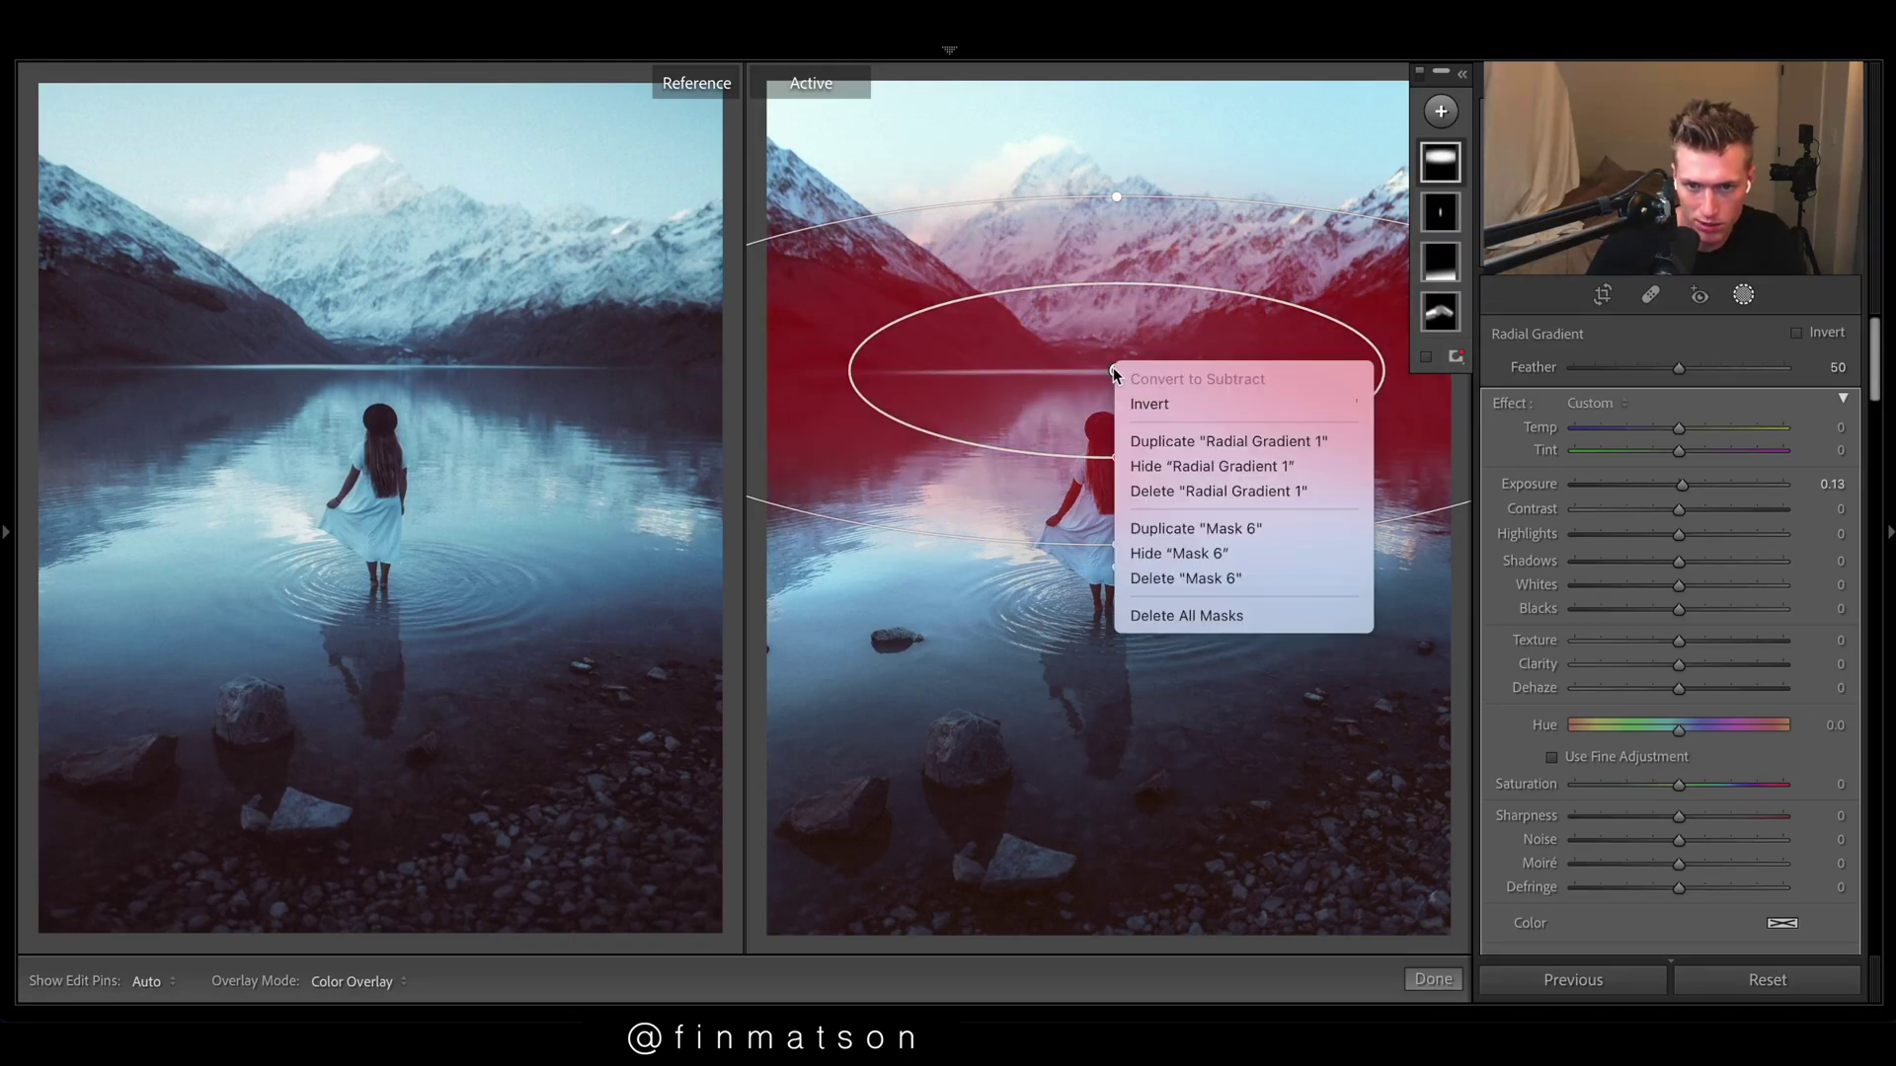
{"action": "left_click", "coordinate": [1114, 370]}
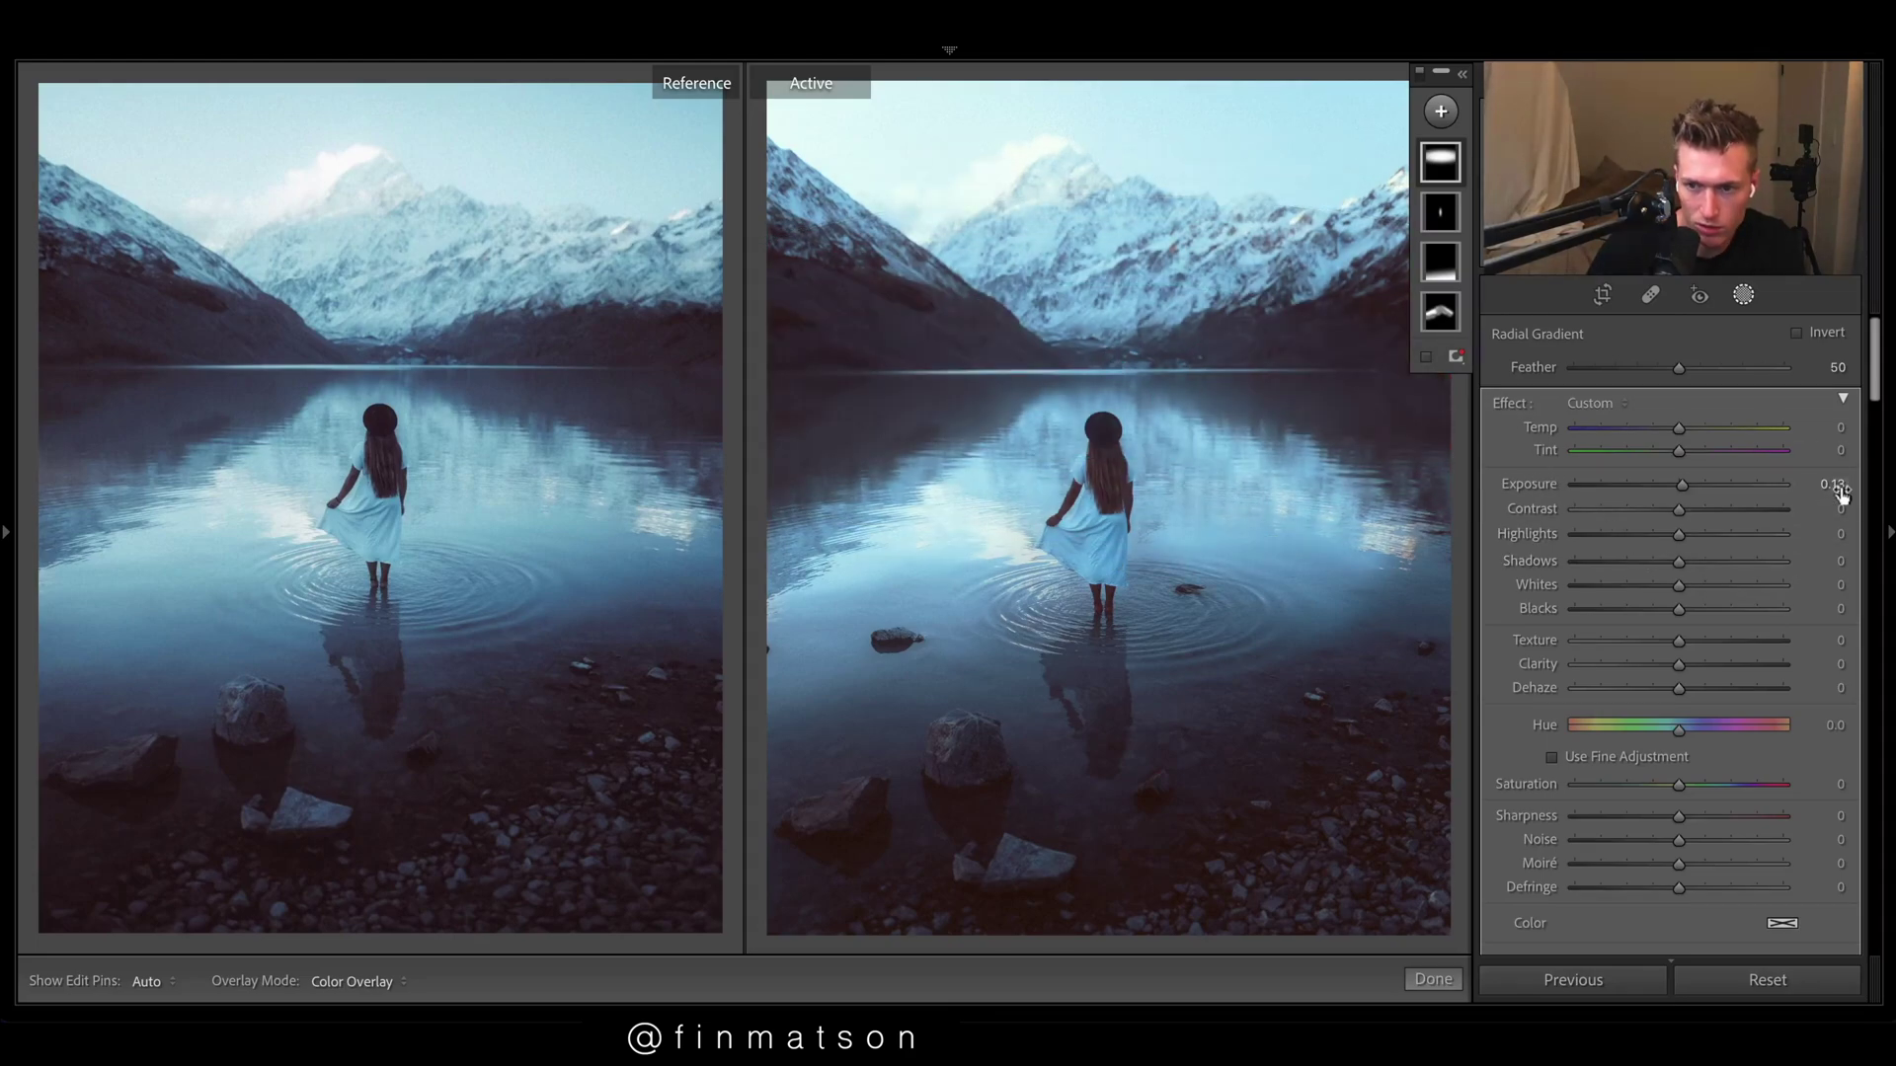
{"action": "double_click", "coordinate": [1534, 487]}
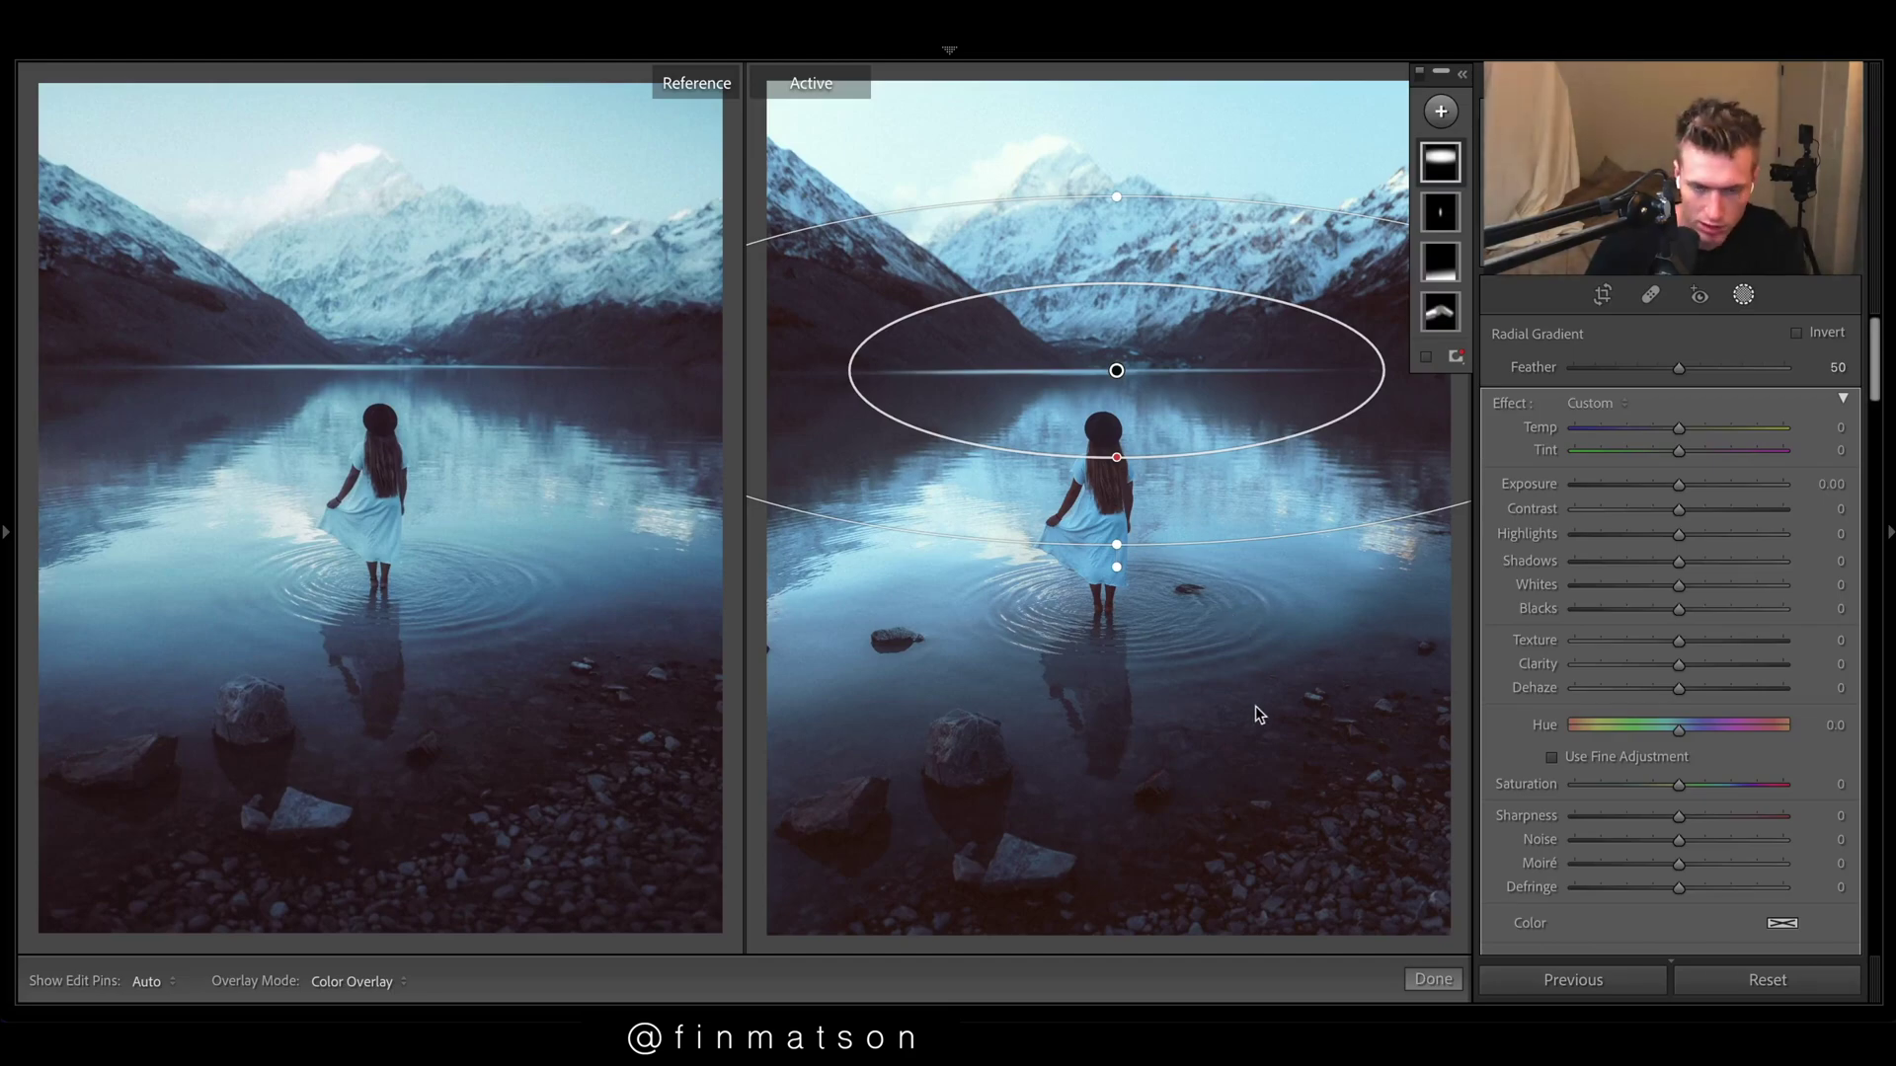
{"action": "left_click", "coordinate": [1103, 513]}
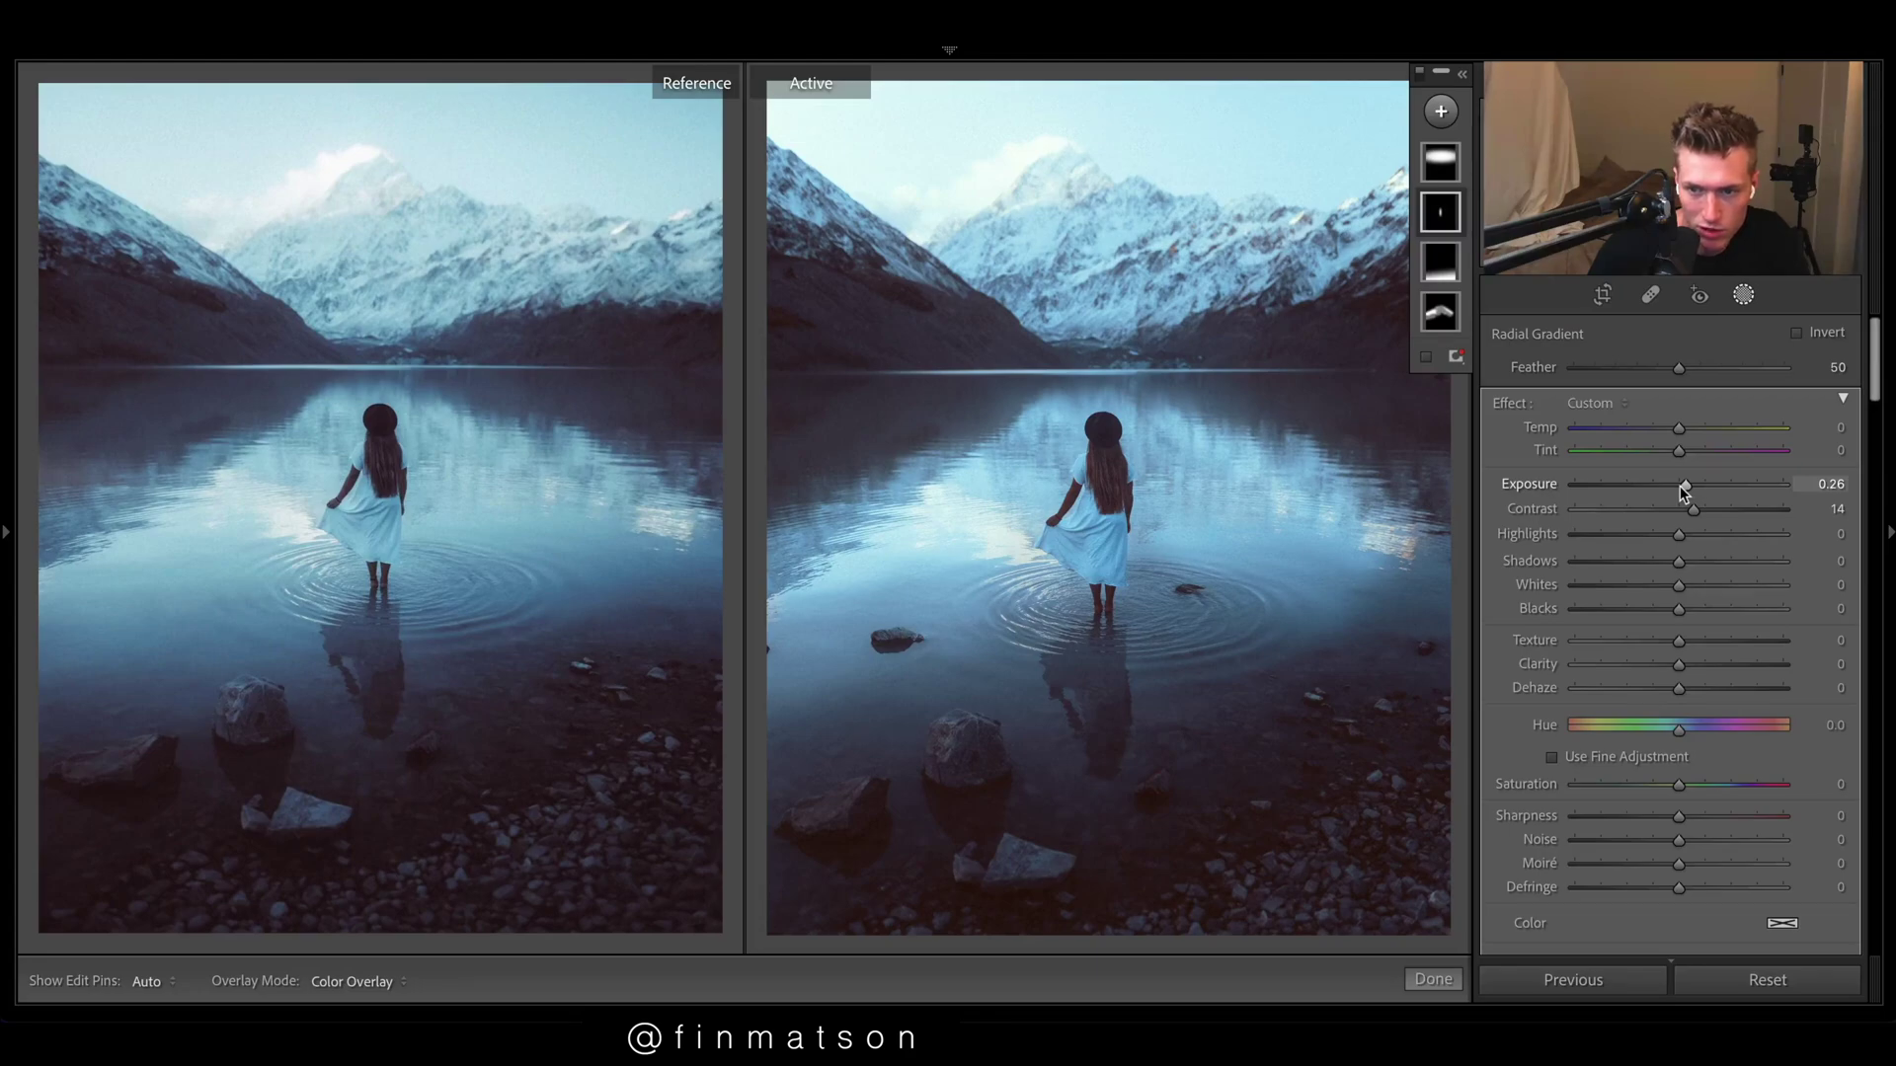
{"action": "left_click_drag", "start_coordinate": [1682, 488], "coordinate": [1680, 490]}
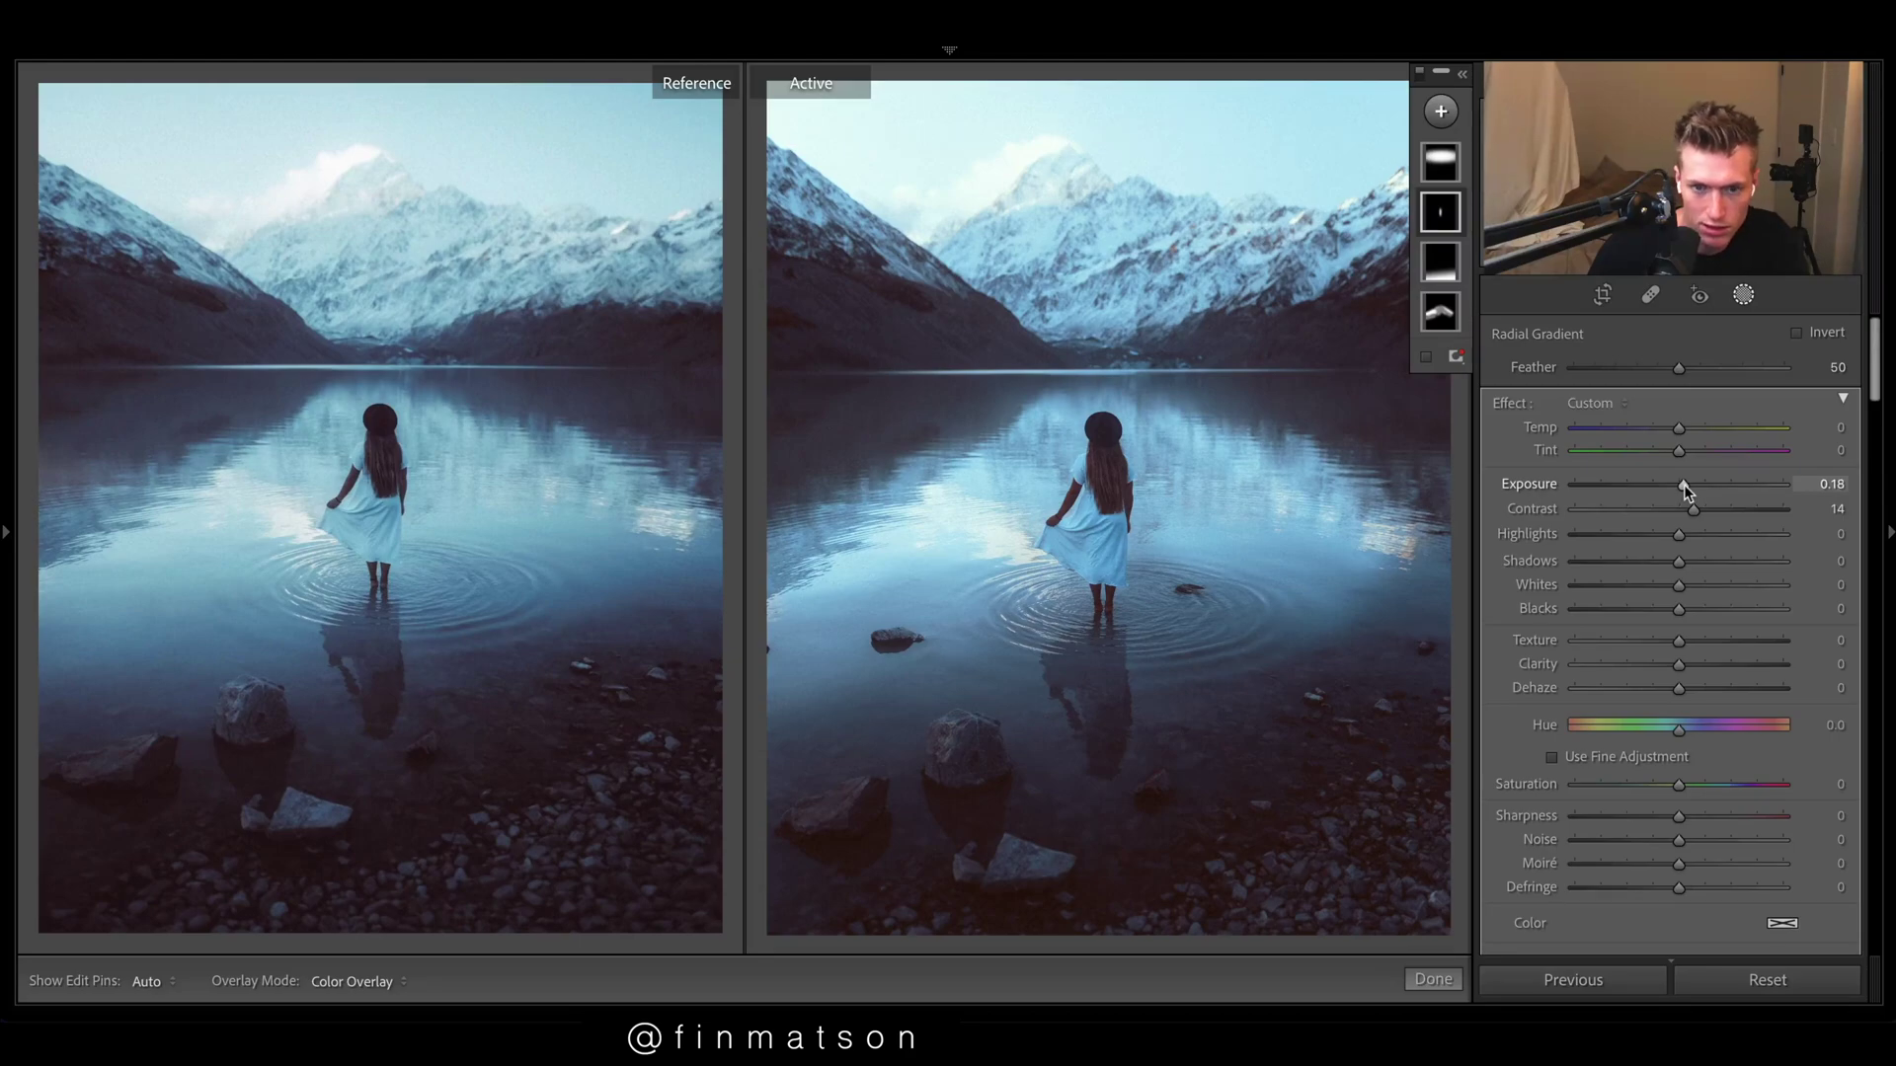
Step: Check the linear gradient mask's coverage with the mask overlay
{"action": "key", "text": "m"}
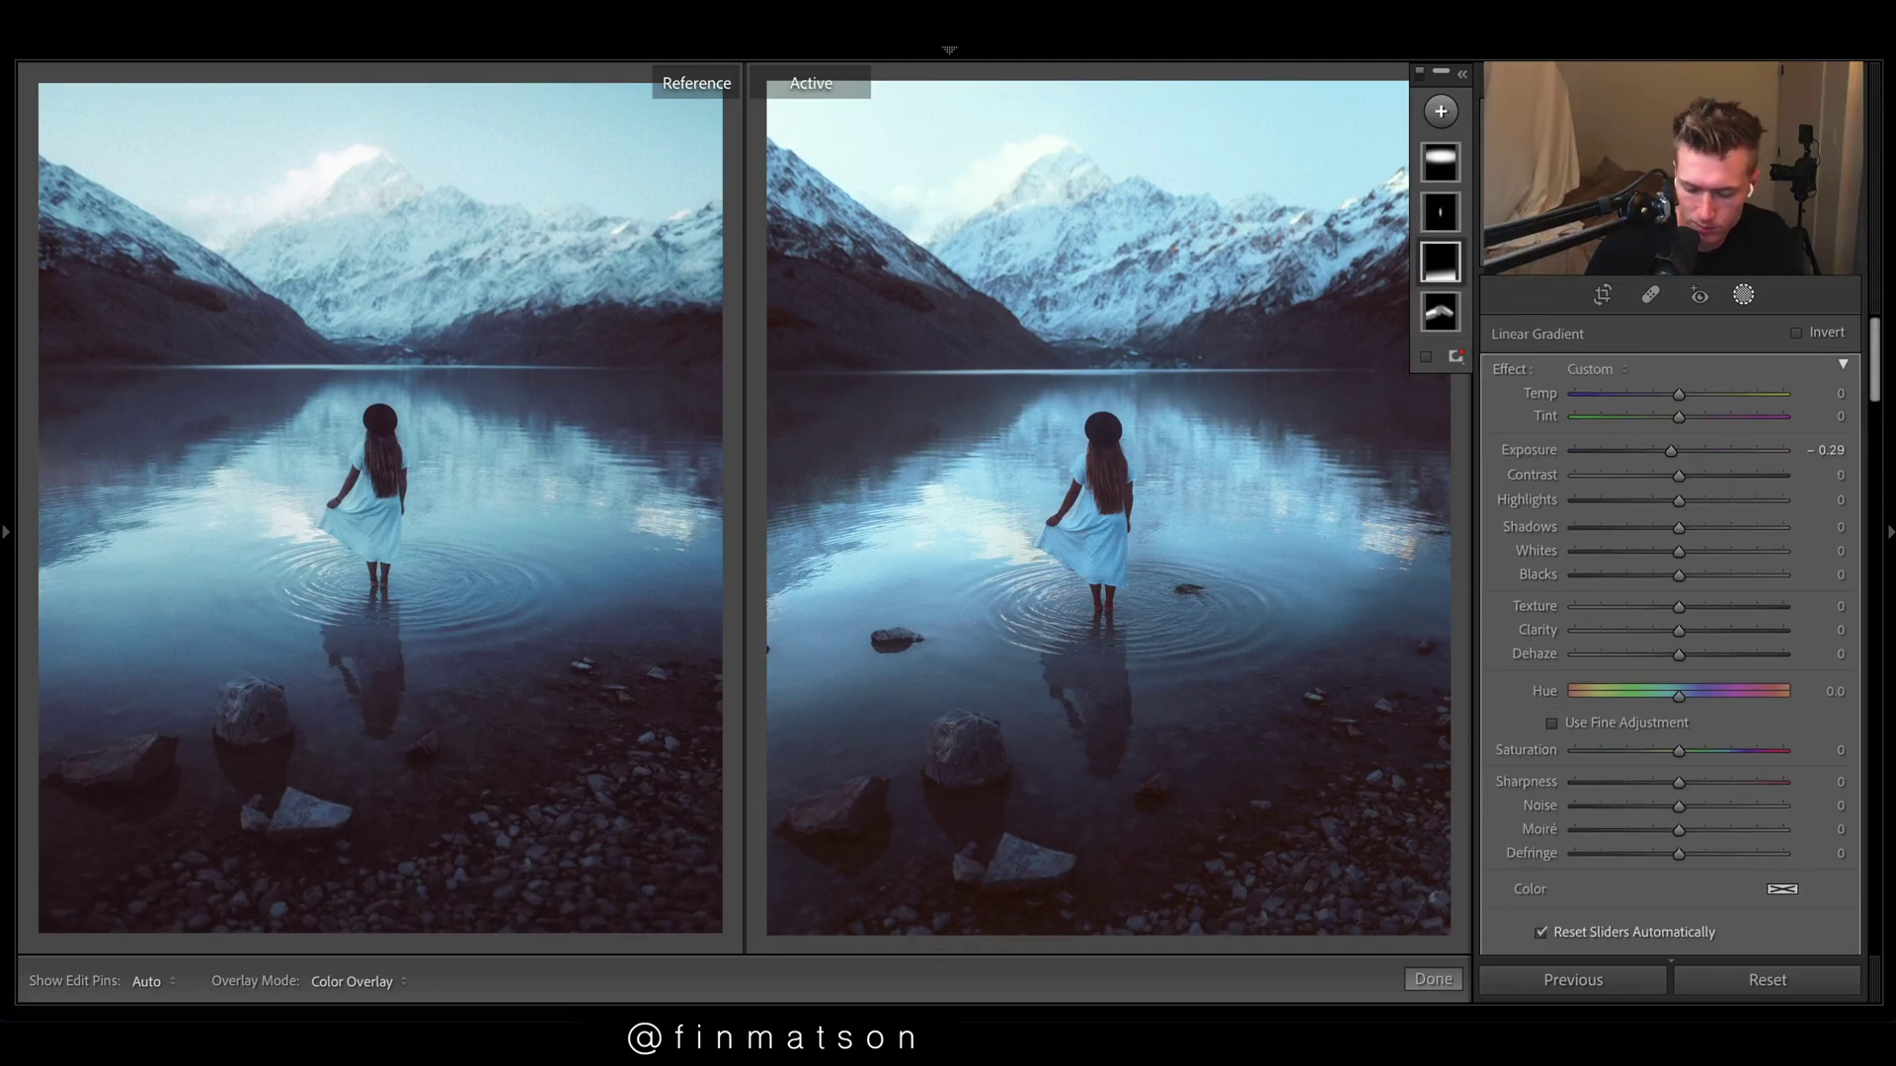
{"action": "key", "text": "o"}
{"action": "key", "text": "o"}
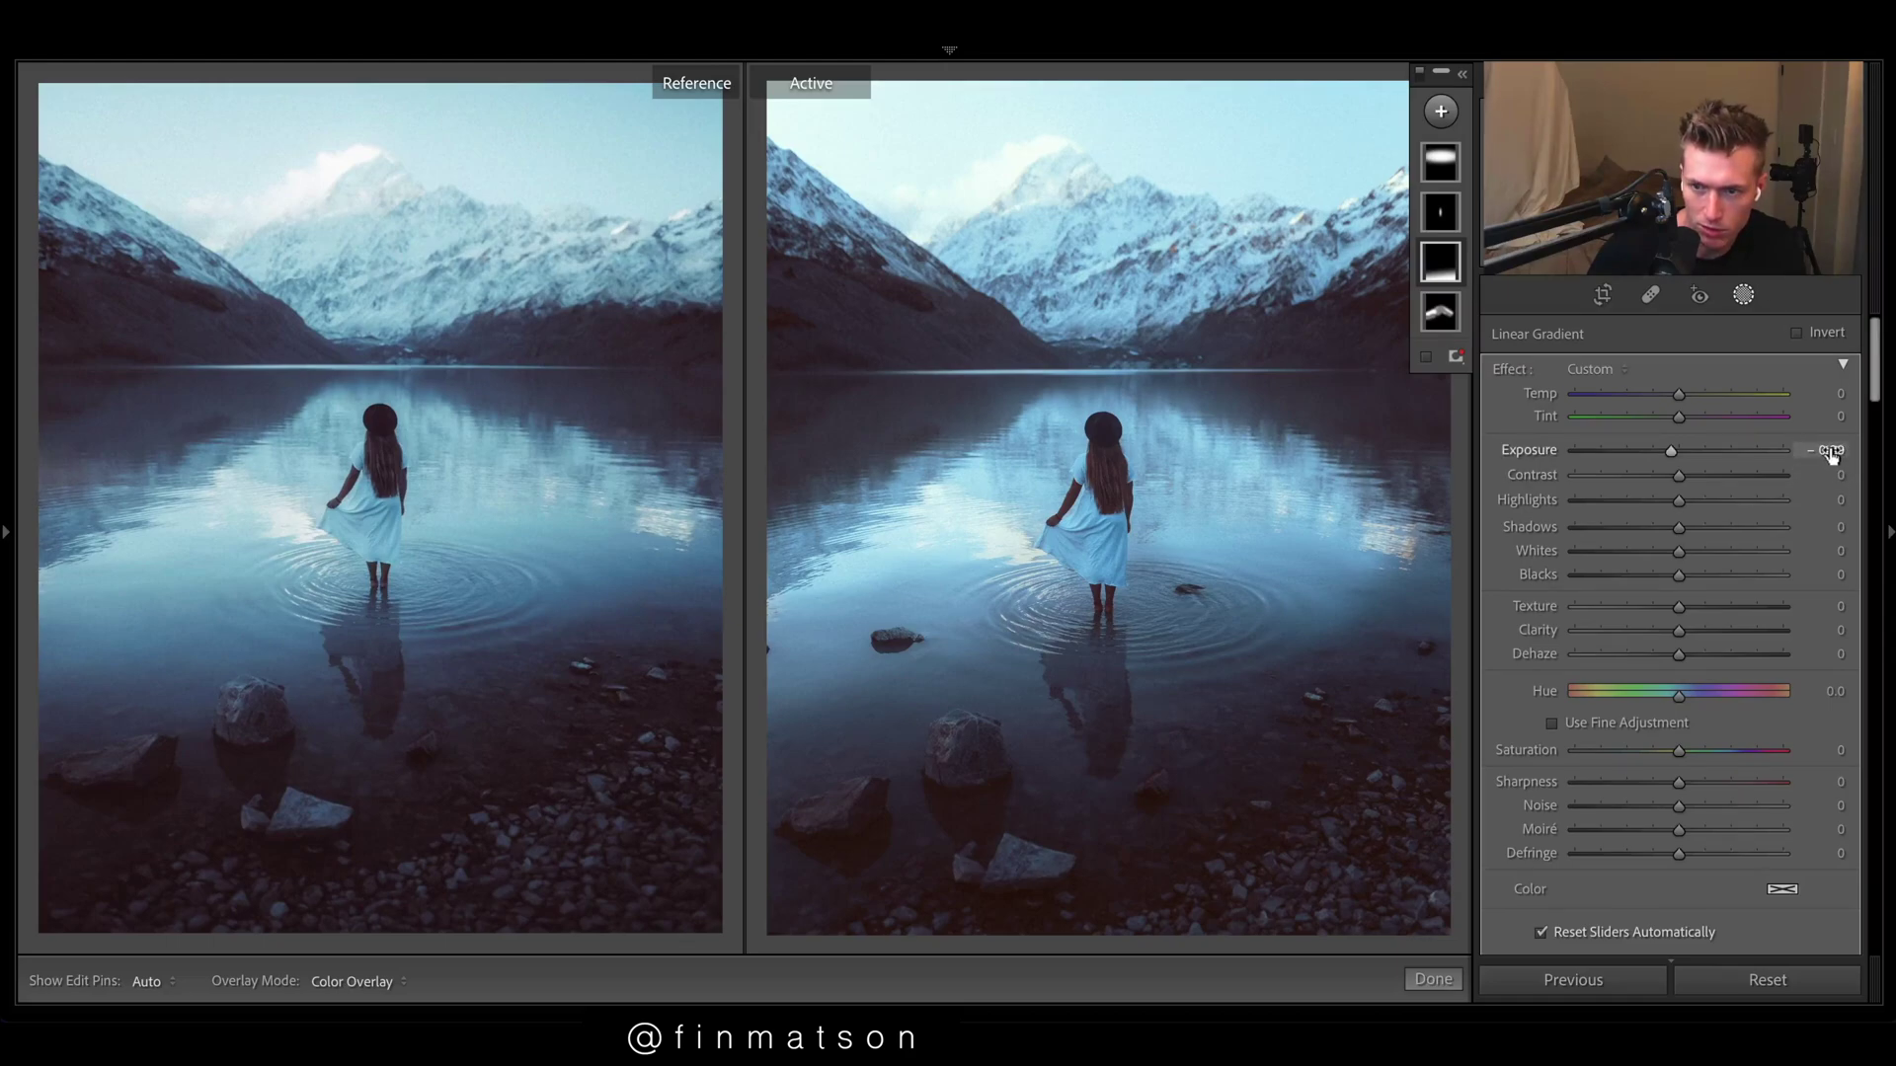
{"action": "key", "text": "o"}
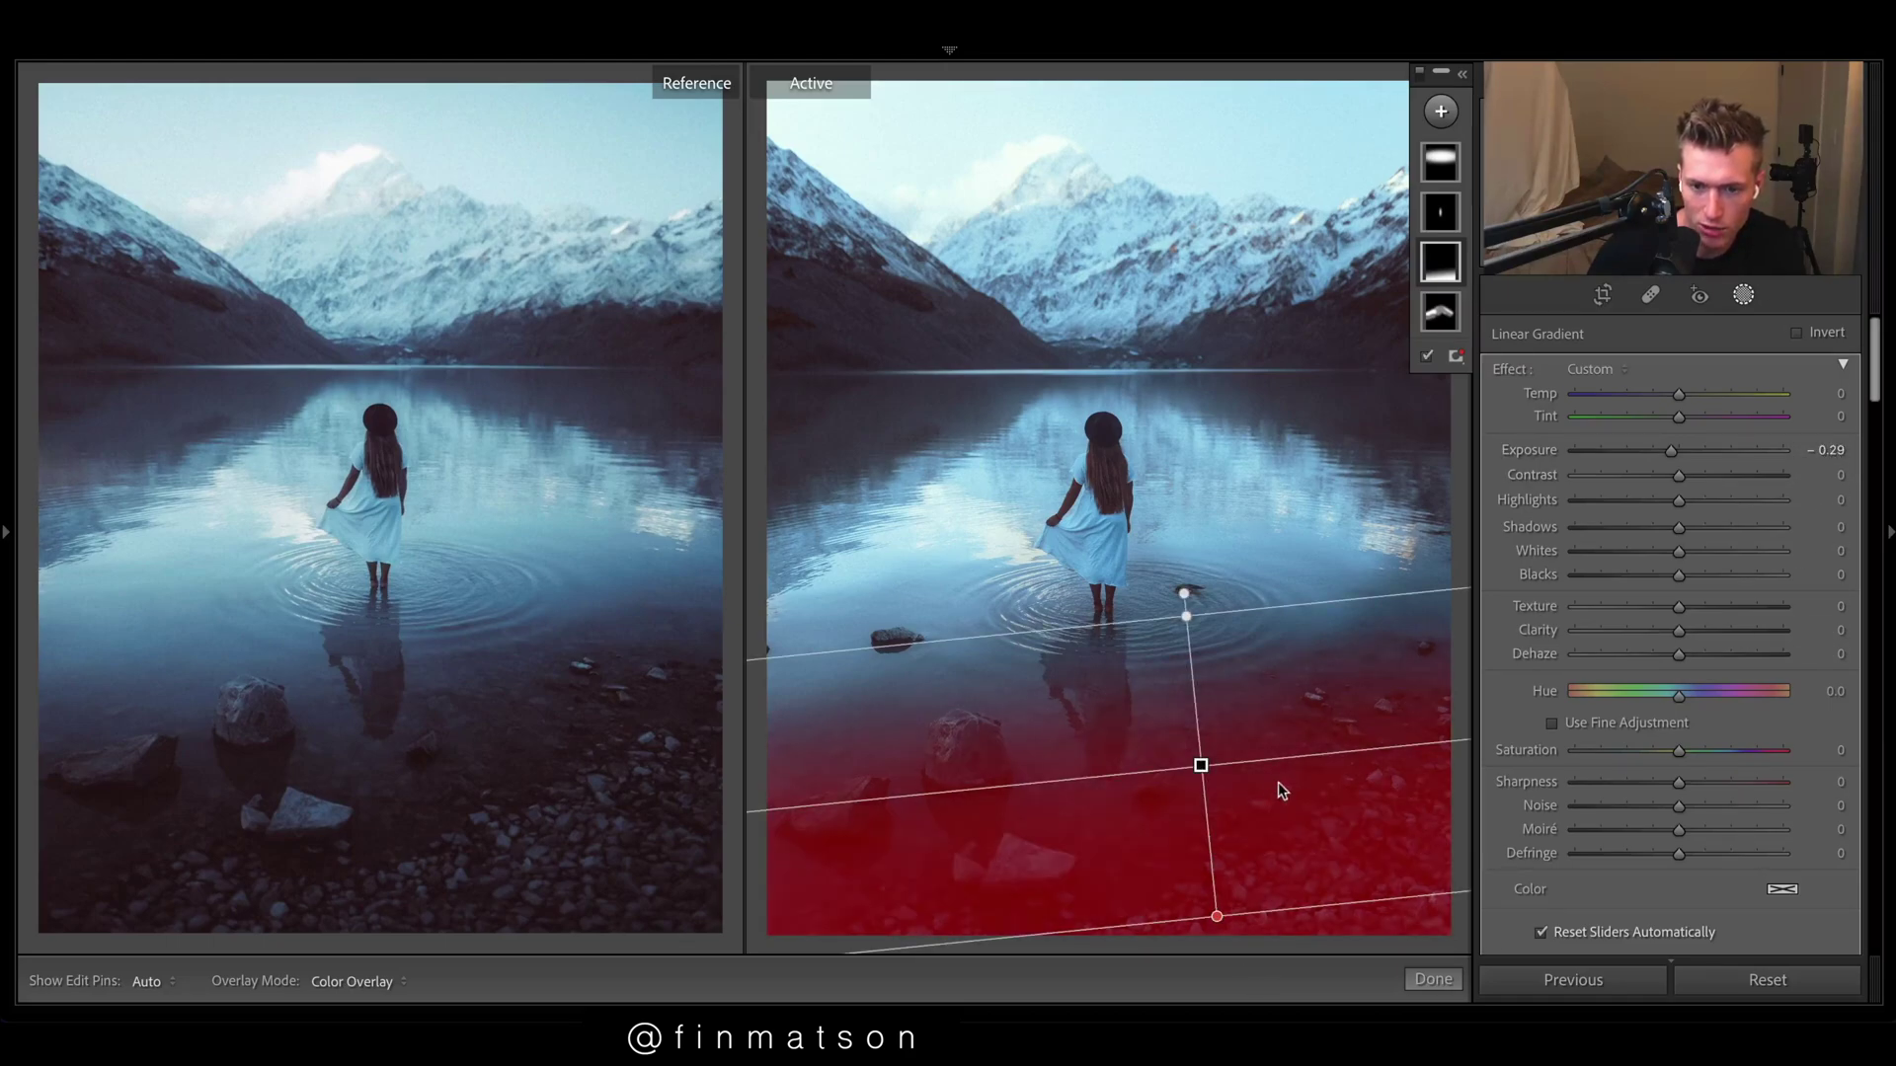
{"action": "key", "text": "o"}
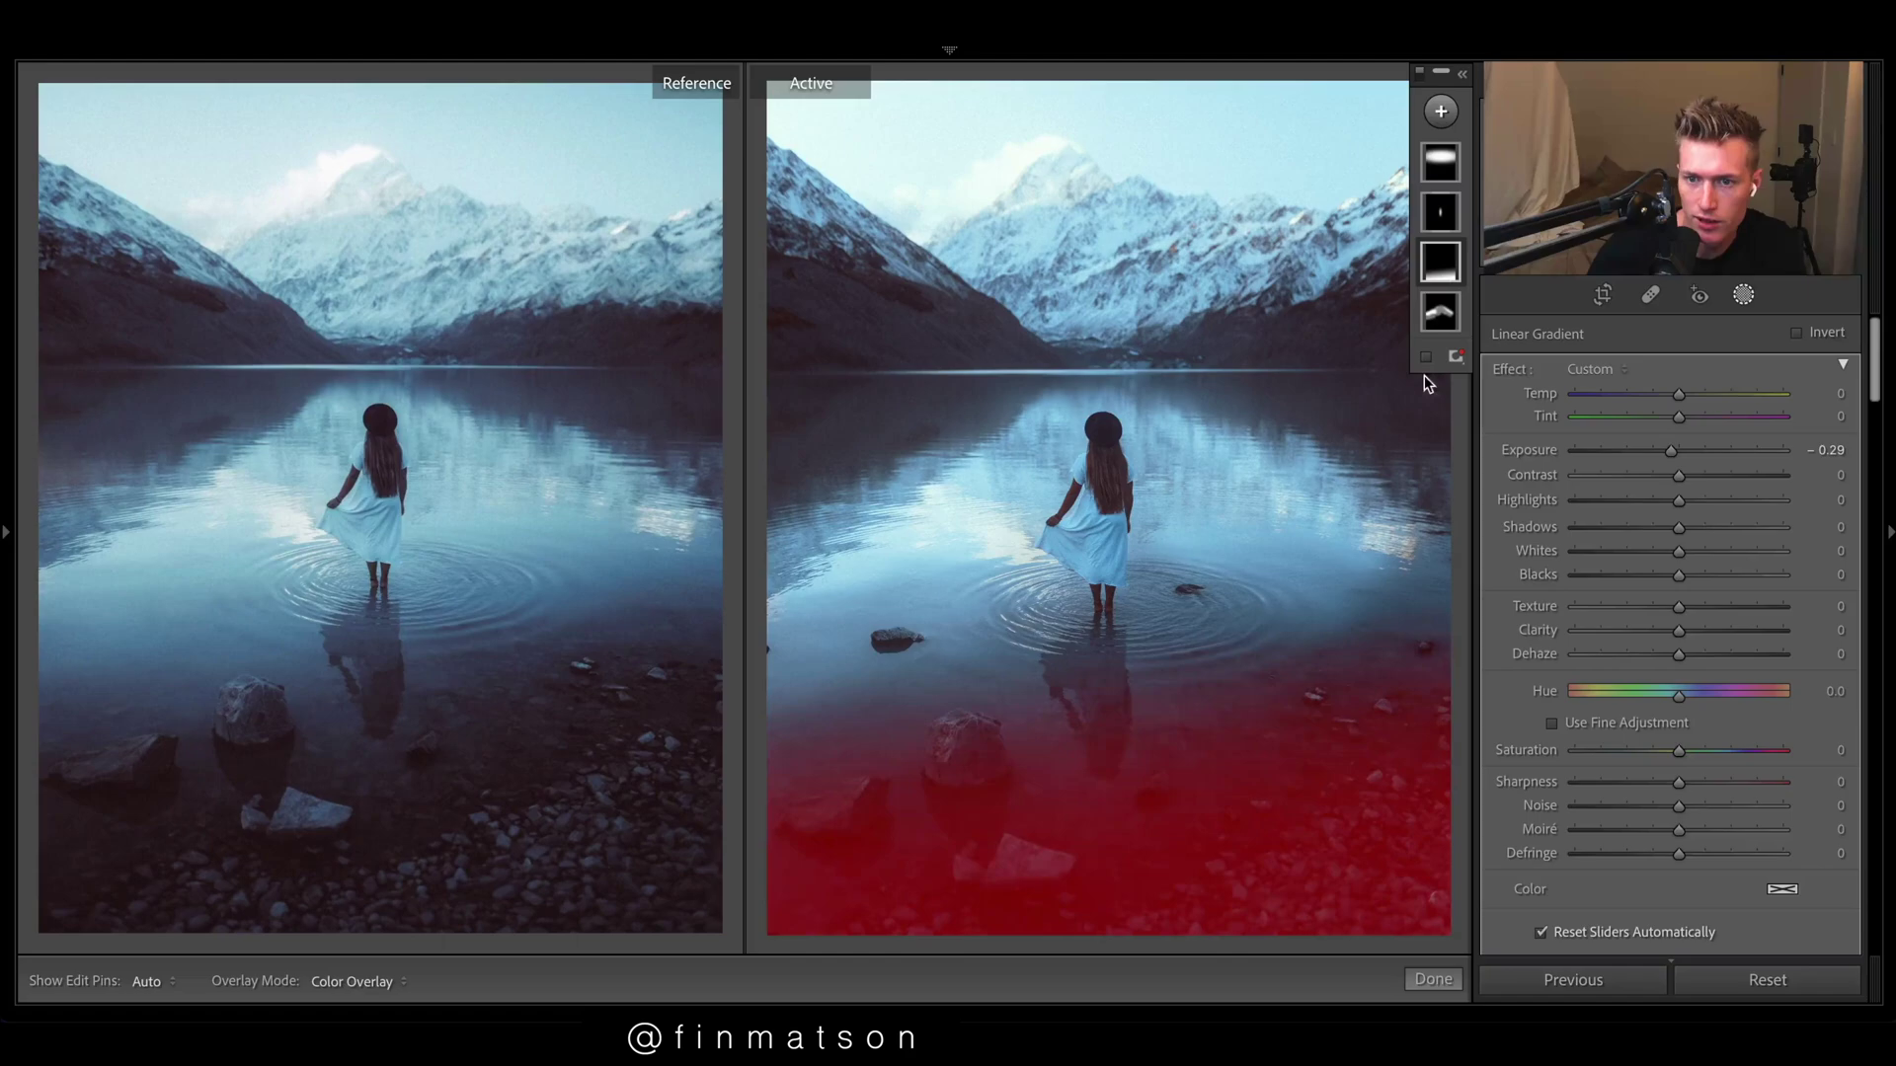
Step: Reset the lake brush mask's exposure, then undo it back to +0.79
{"action": "left_click", "coordinate": [1440, 312]}
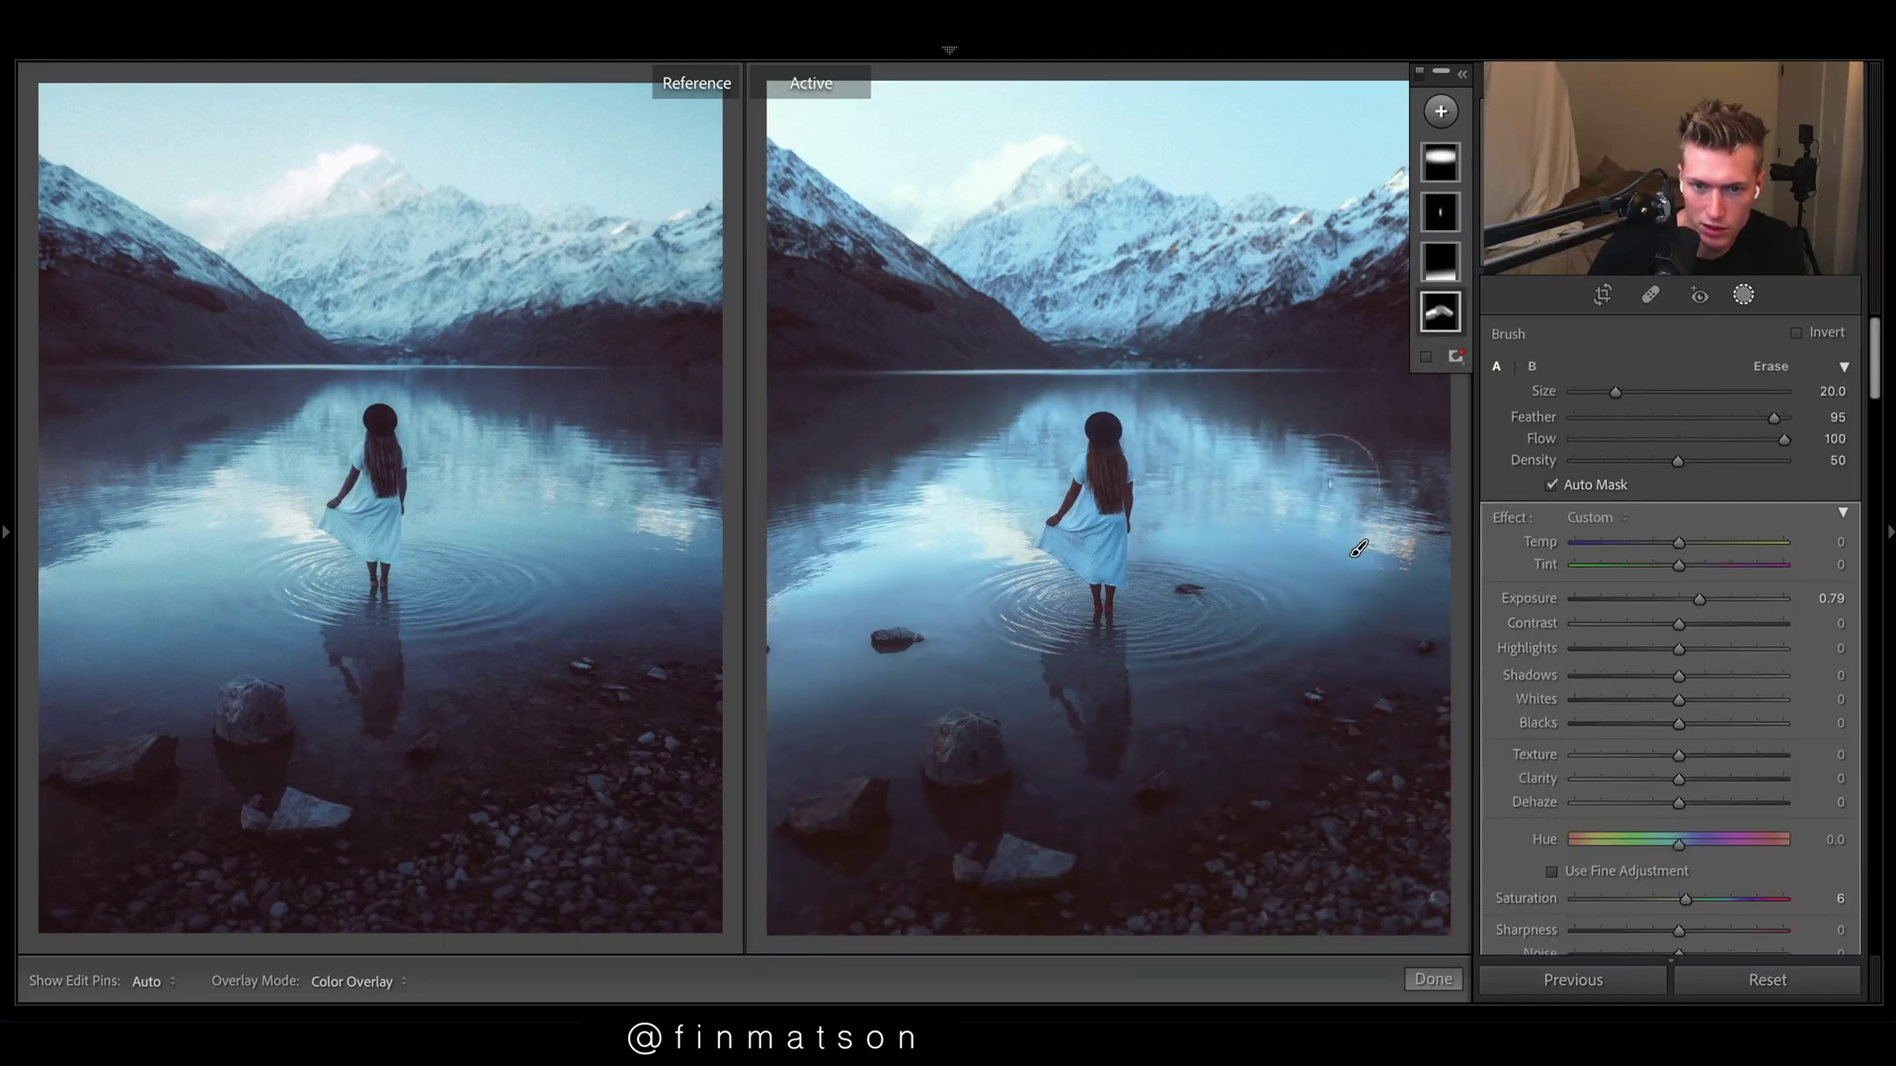
{"action": "key", "text": "o"}
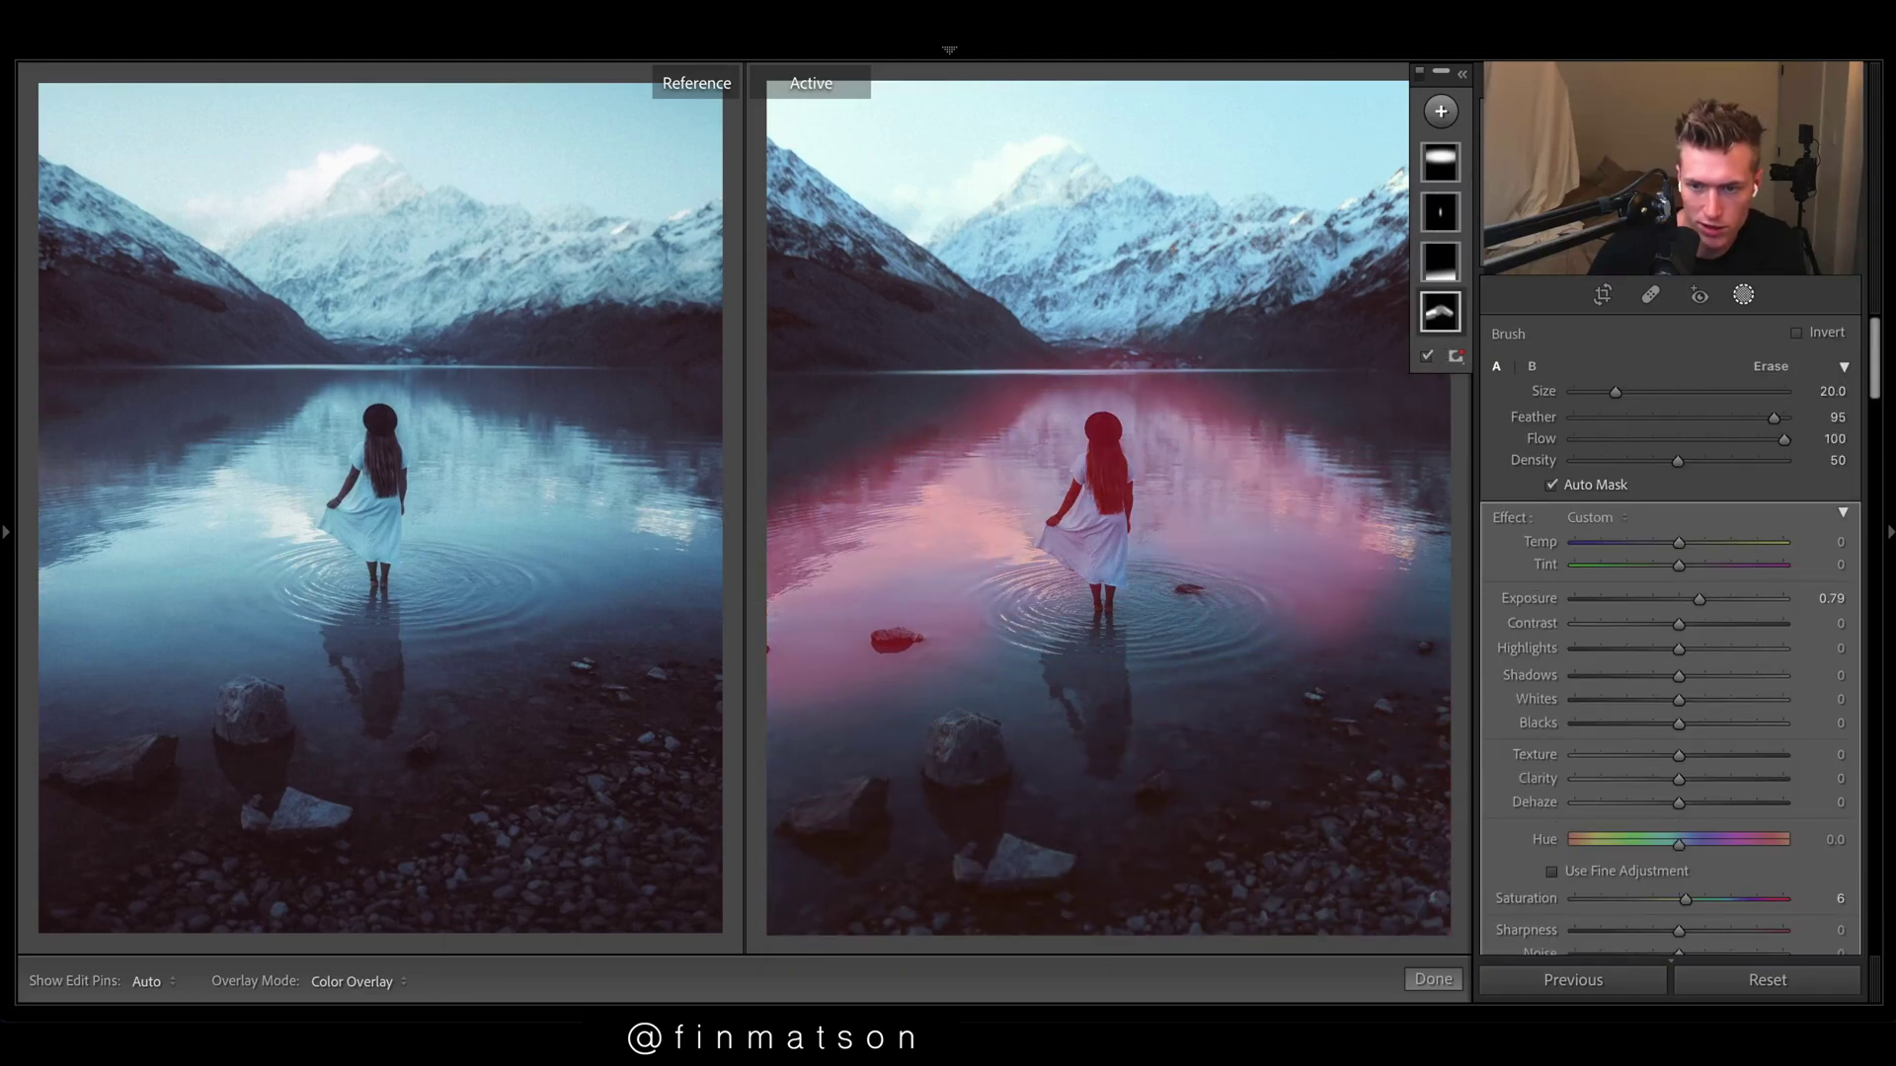
{"action": "key", "text": "o"}
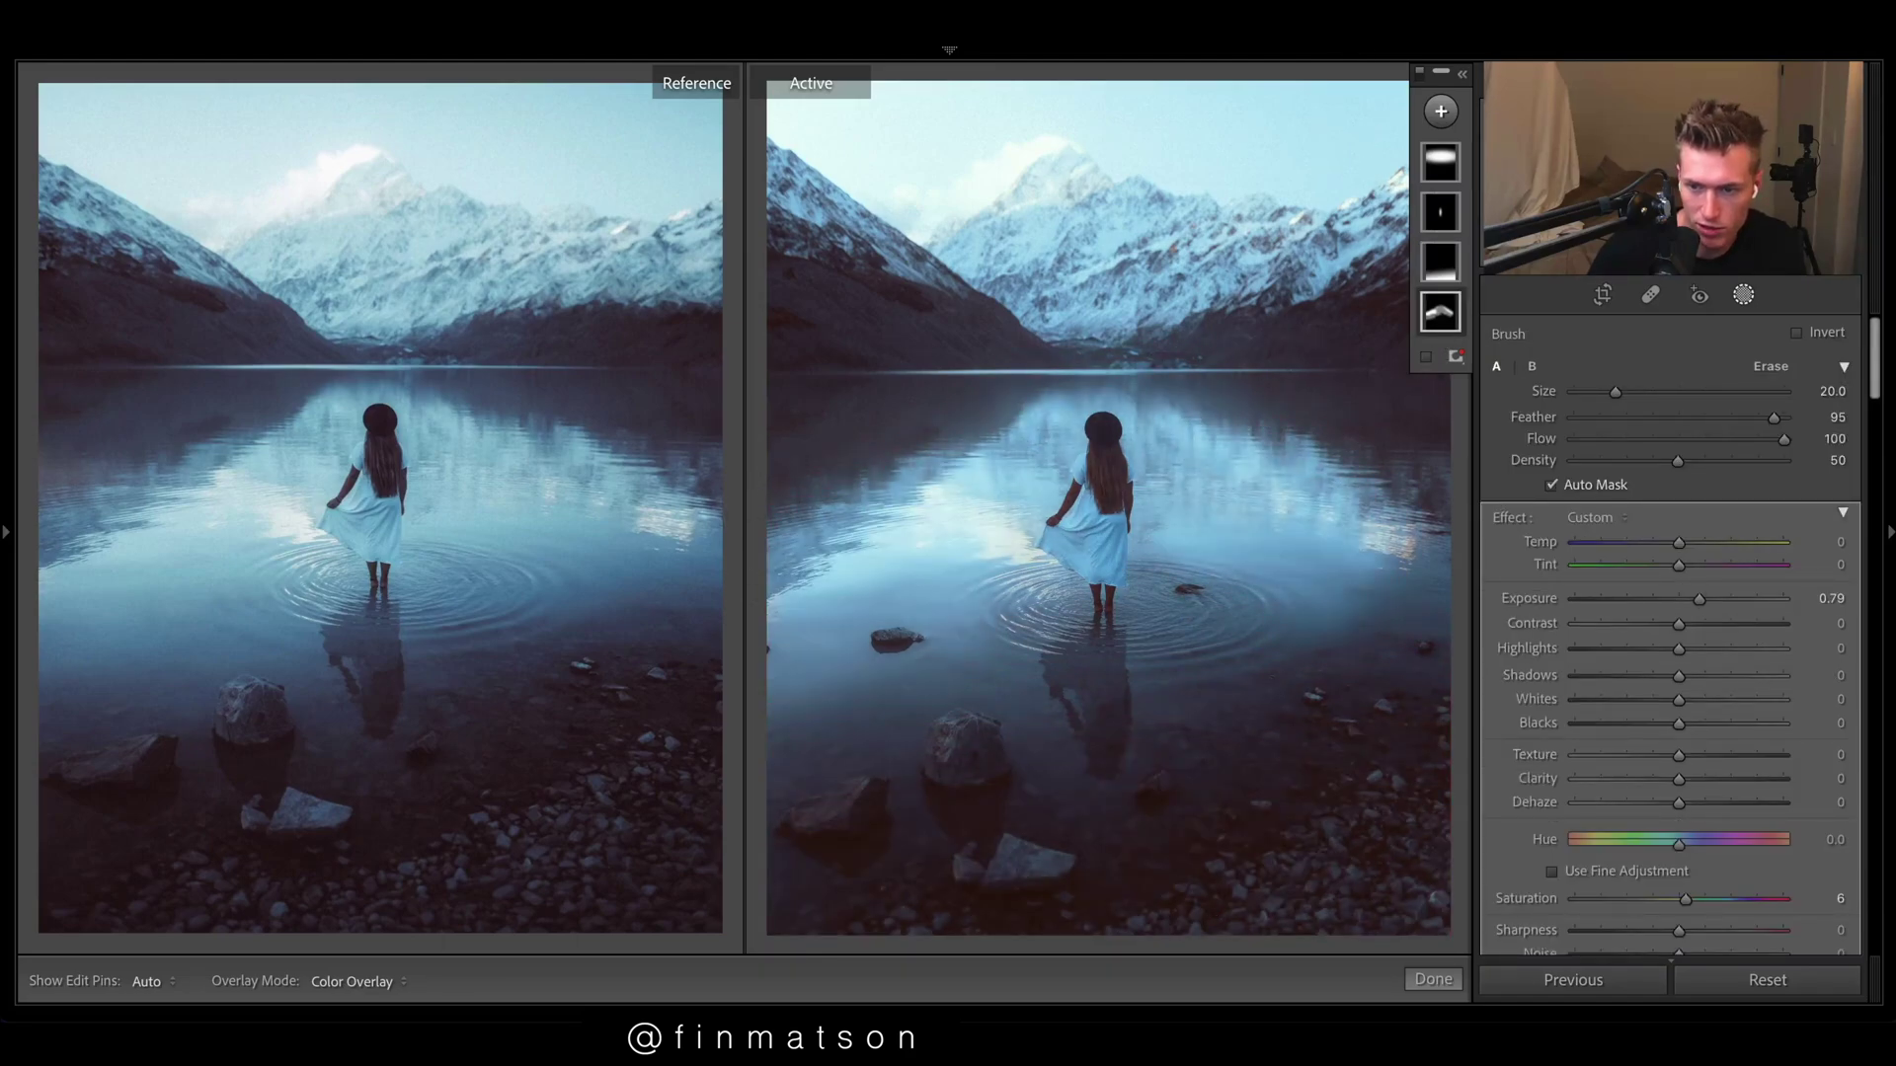
{"action": "double_click", "coordinate": [1696, 602]}
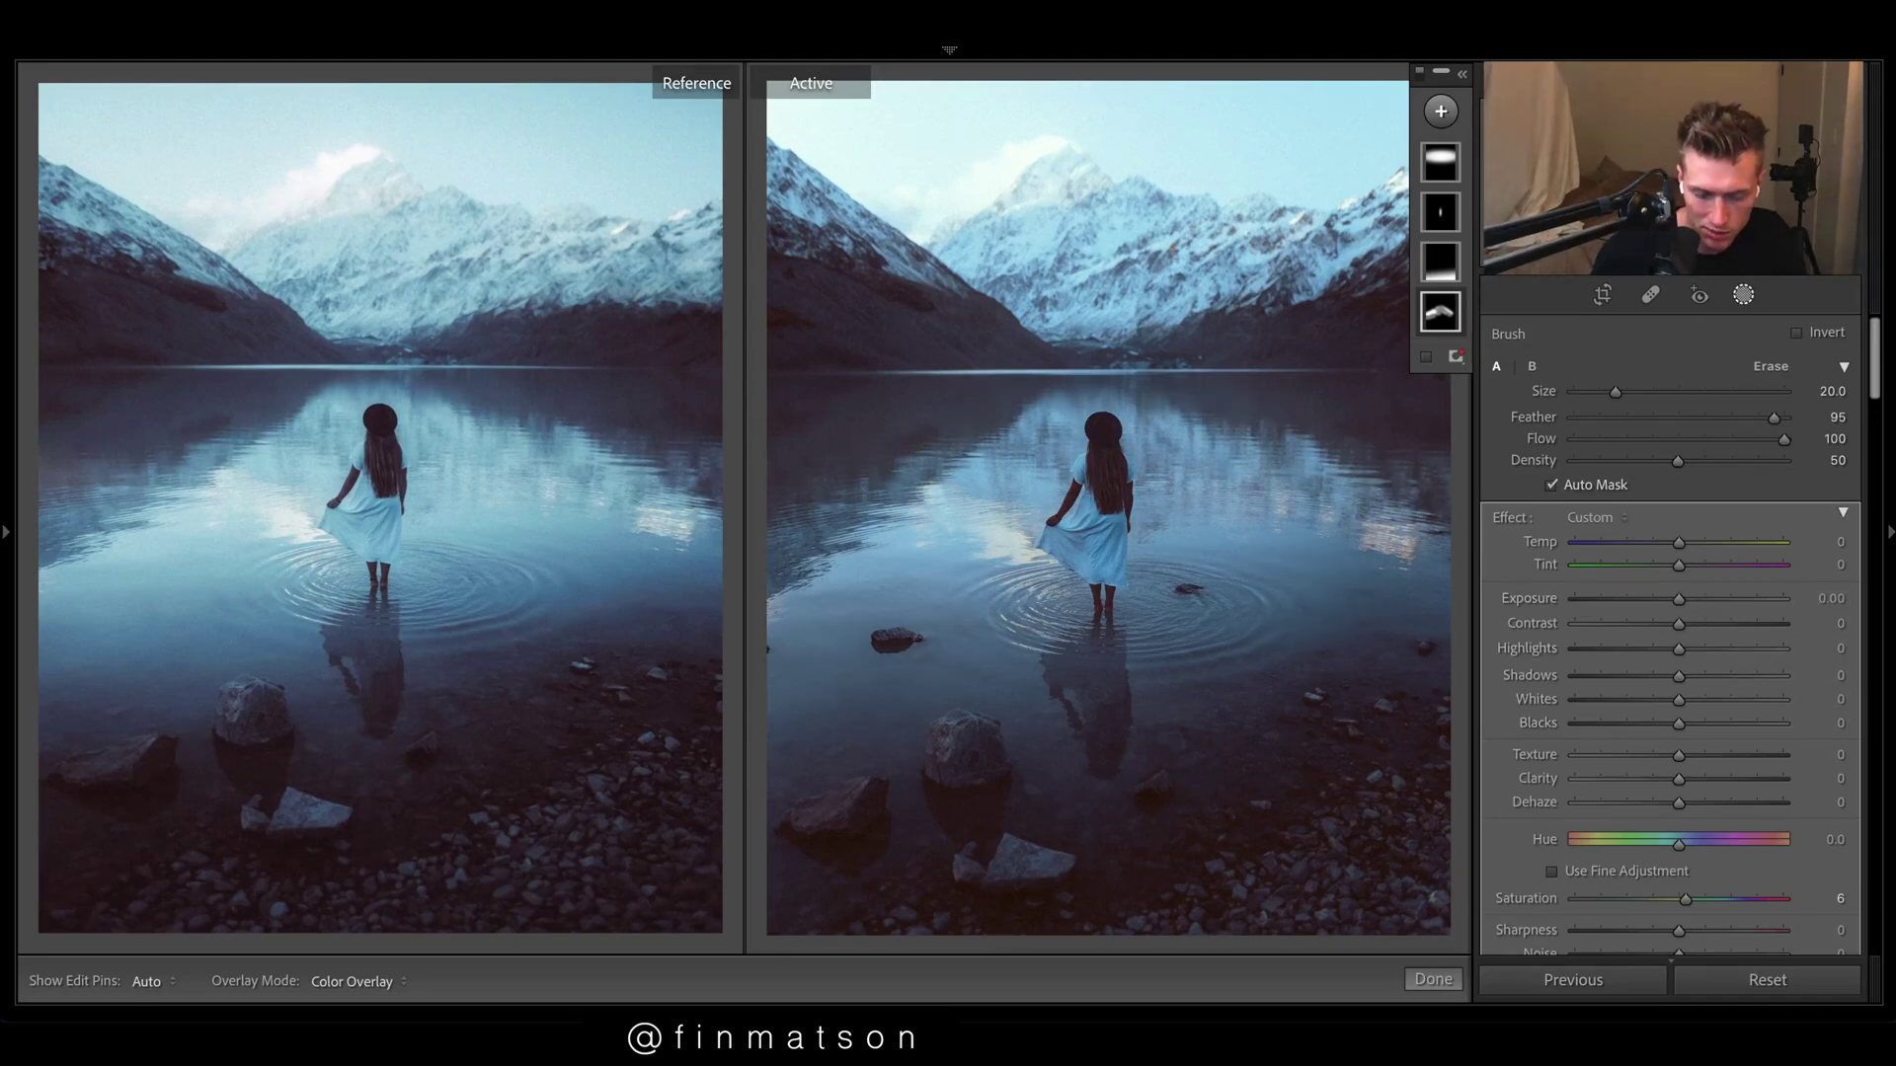
{"action": "key", "text": "ctrl+z"}
{"action": "key", "text": "ctrl+z"}
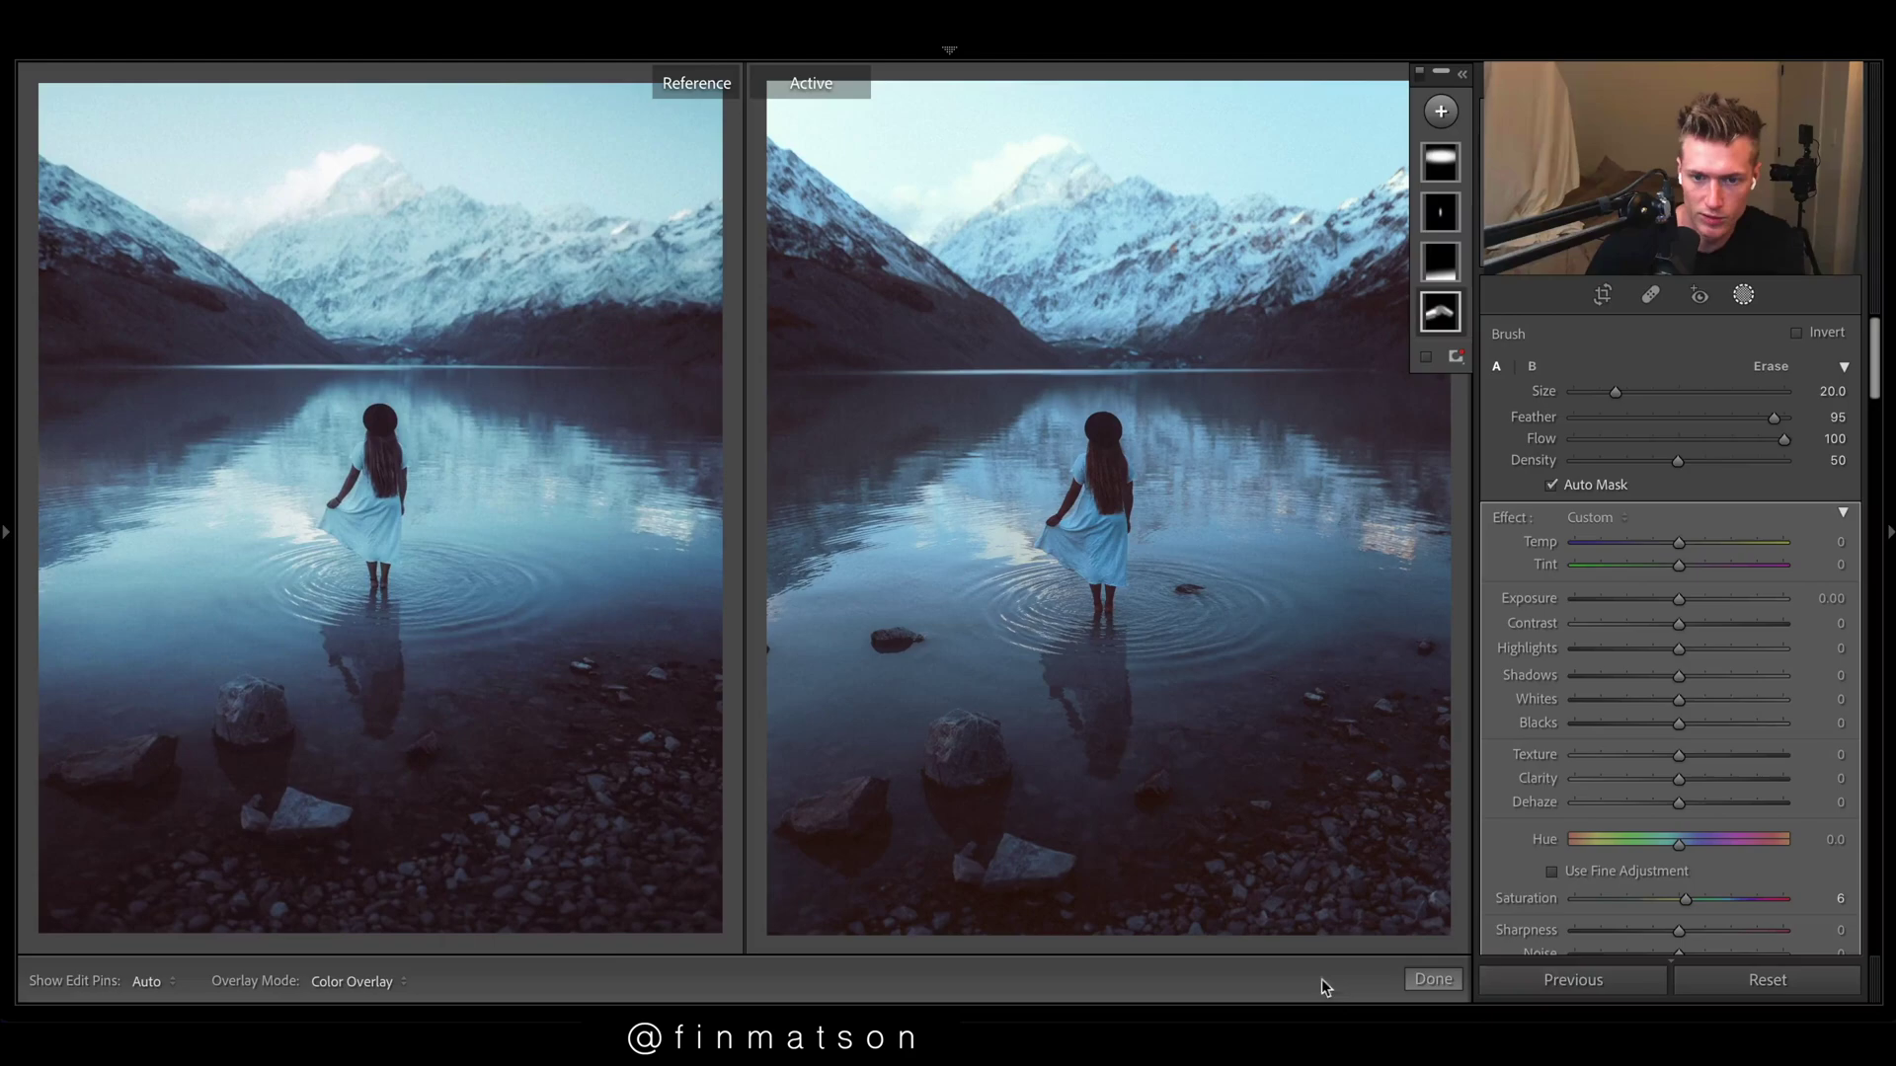
{"action": "key", "text": "ctrl+shift+z"}
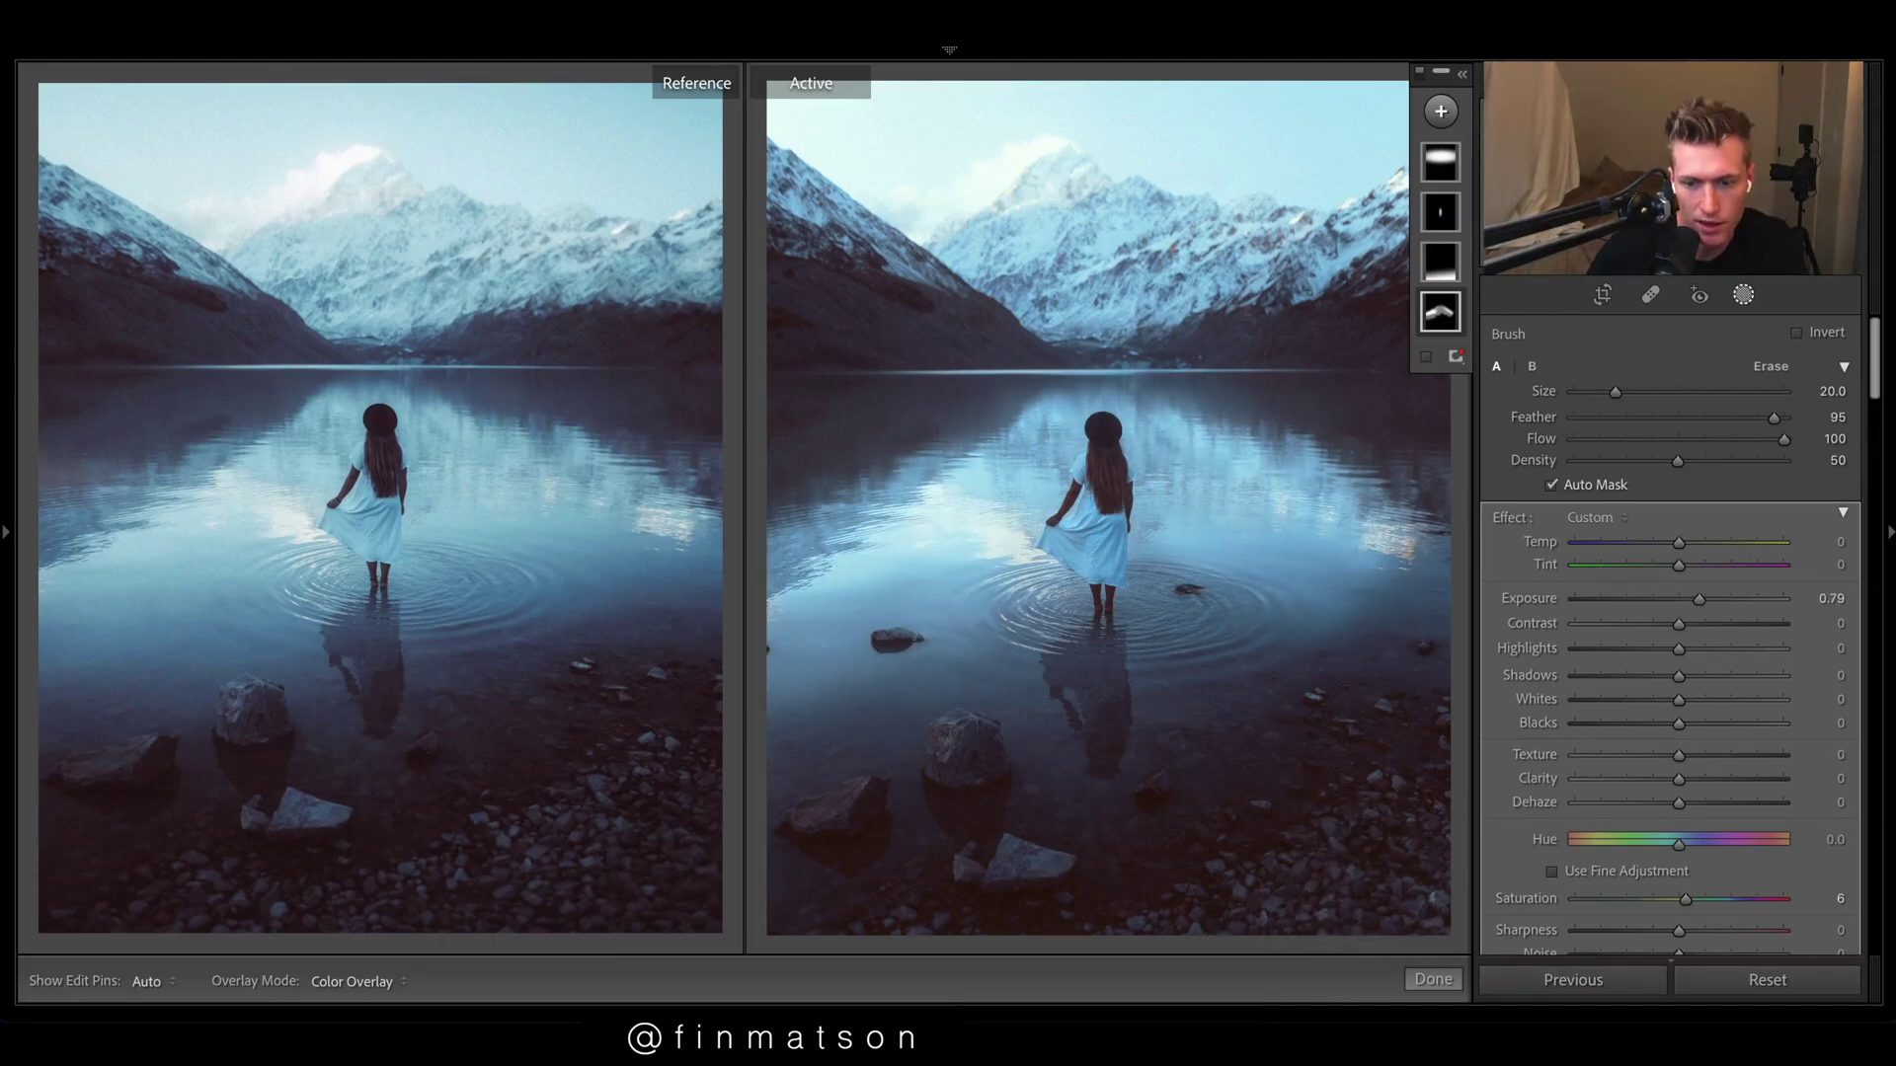
Step: Show the edited DNG side by side with the reference JPG in Reference View
{"action": "key", "text": "r"}
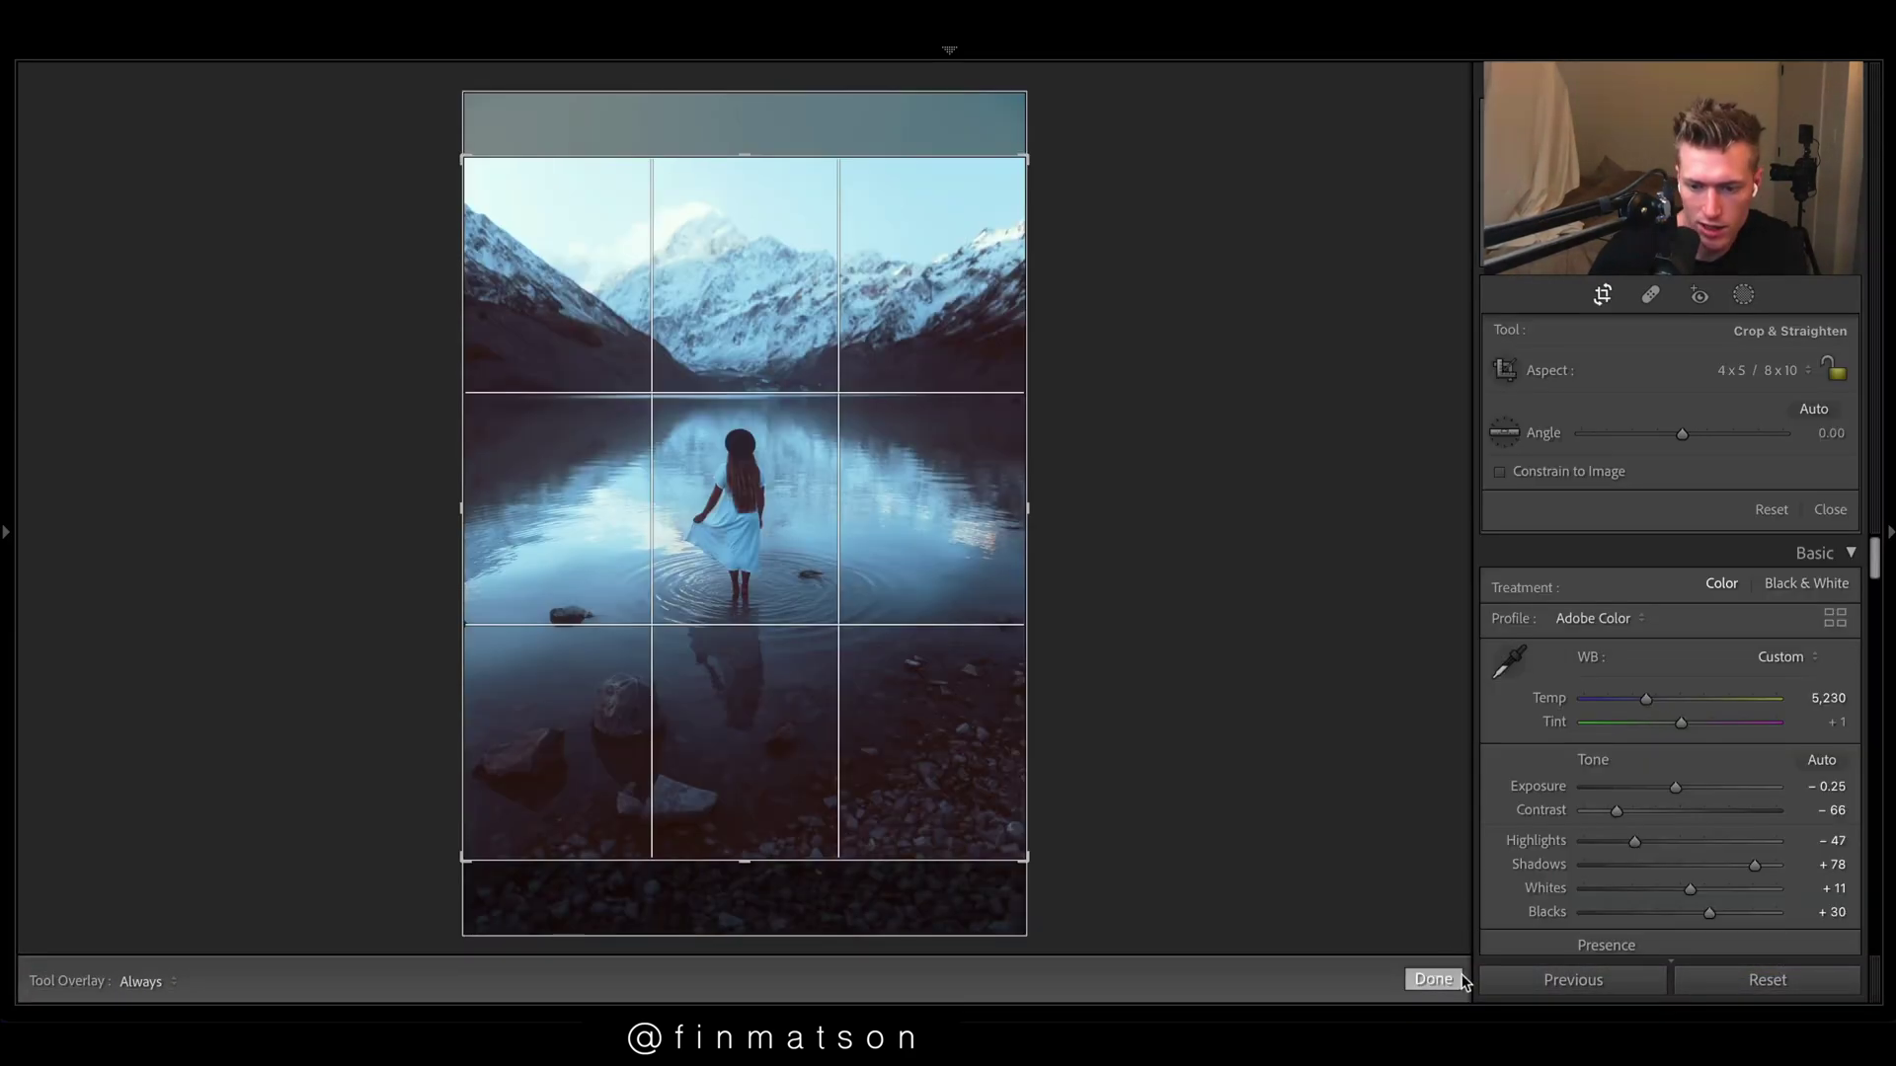
{"action": "key", "text": "r"}
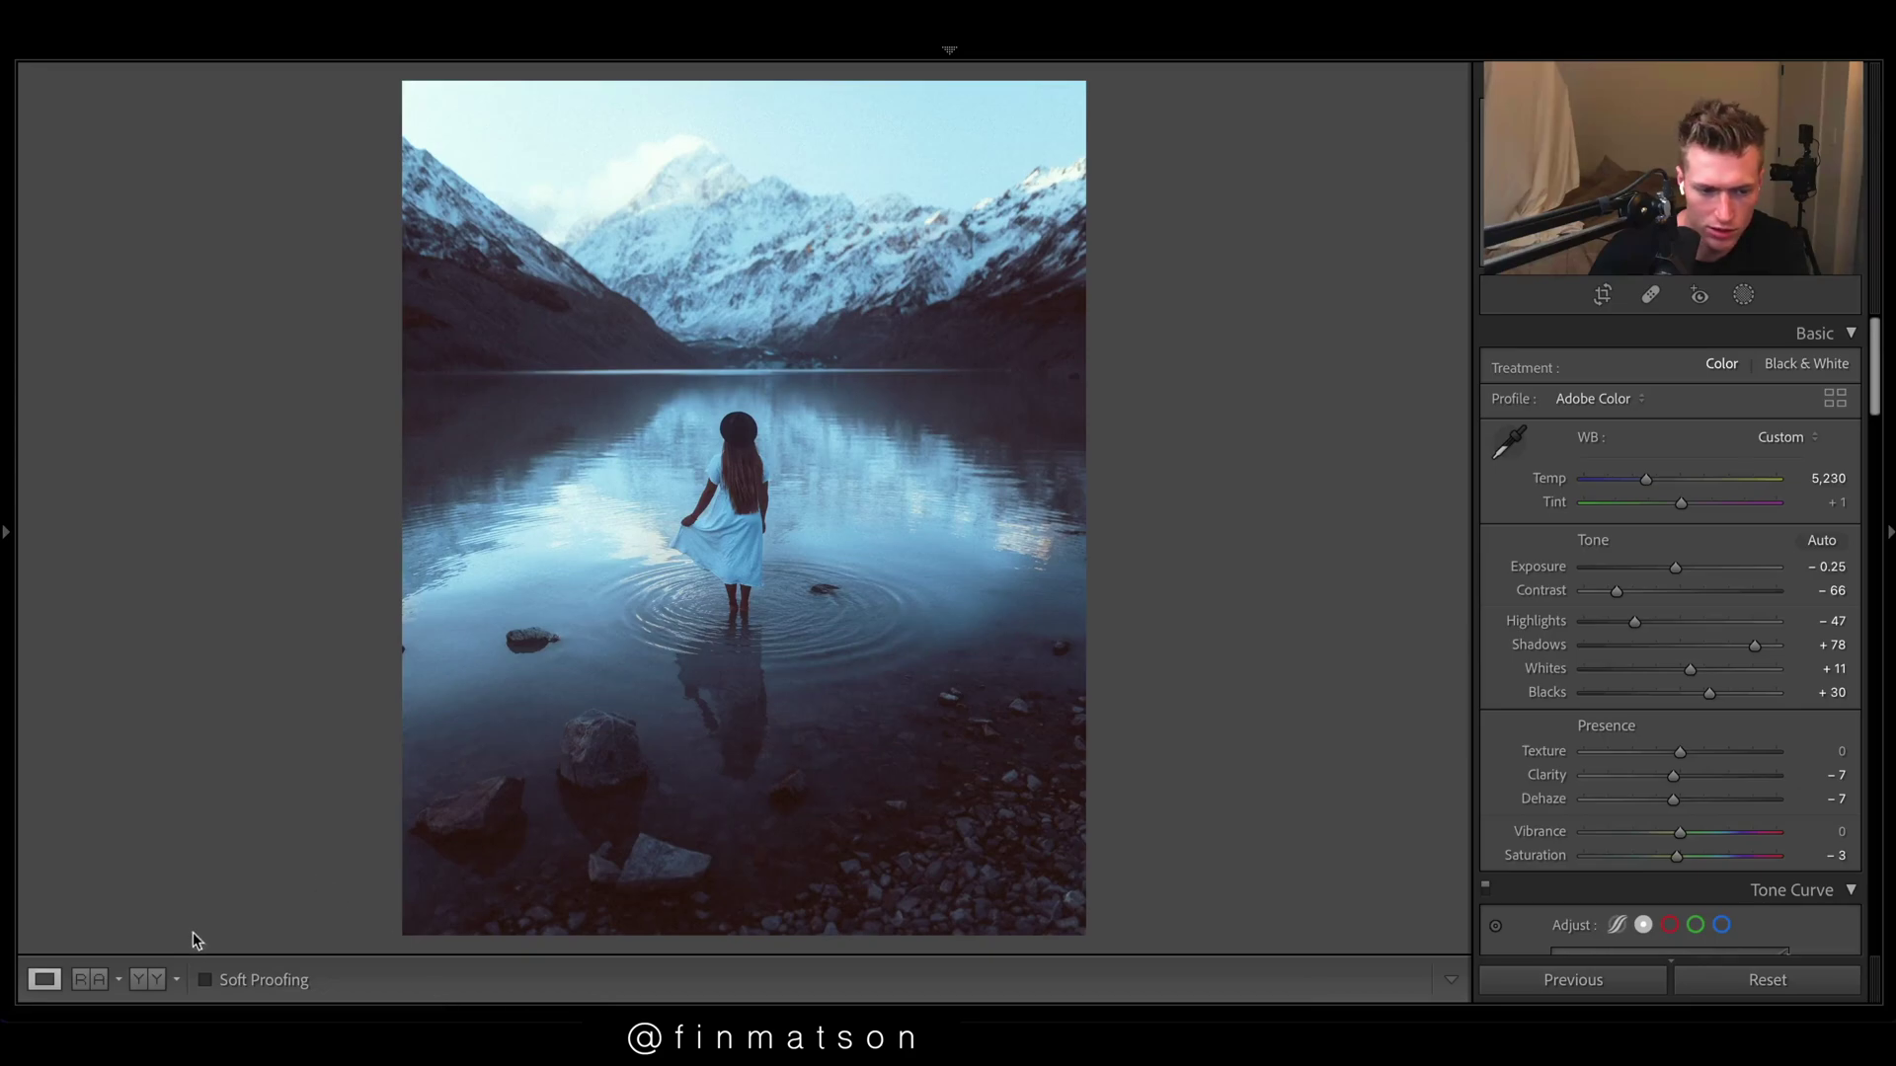
{"action": "left_click", "coordinate": [89, 979]}
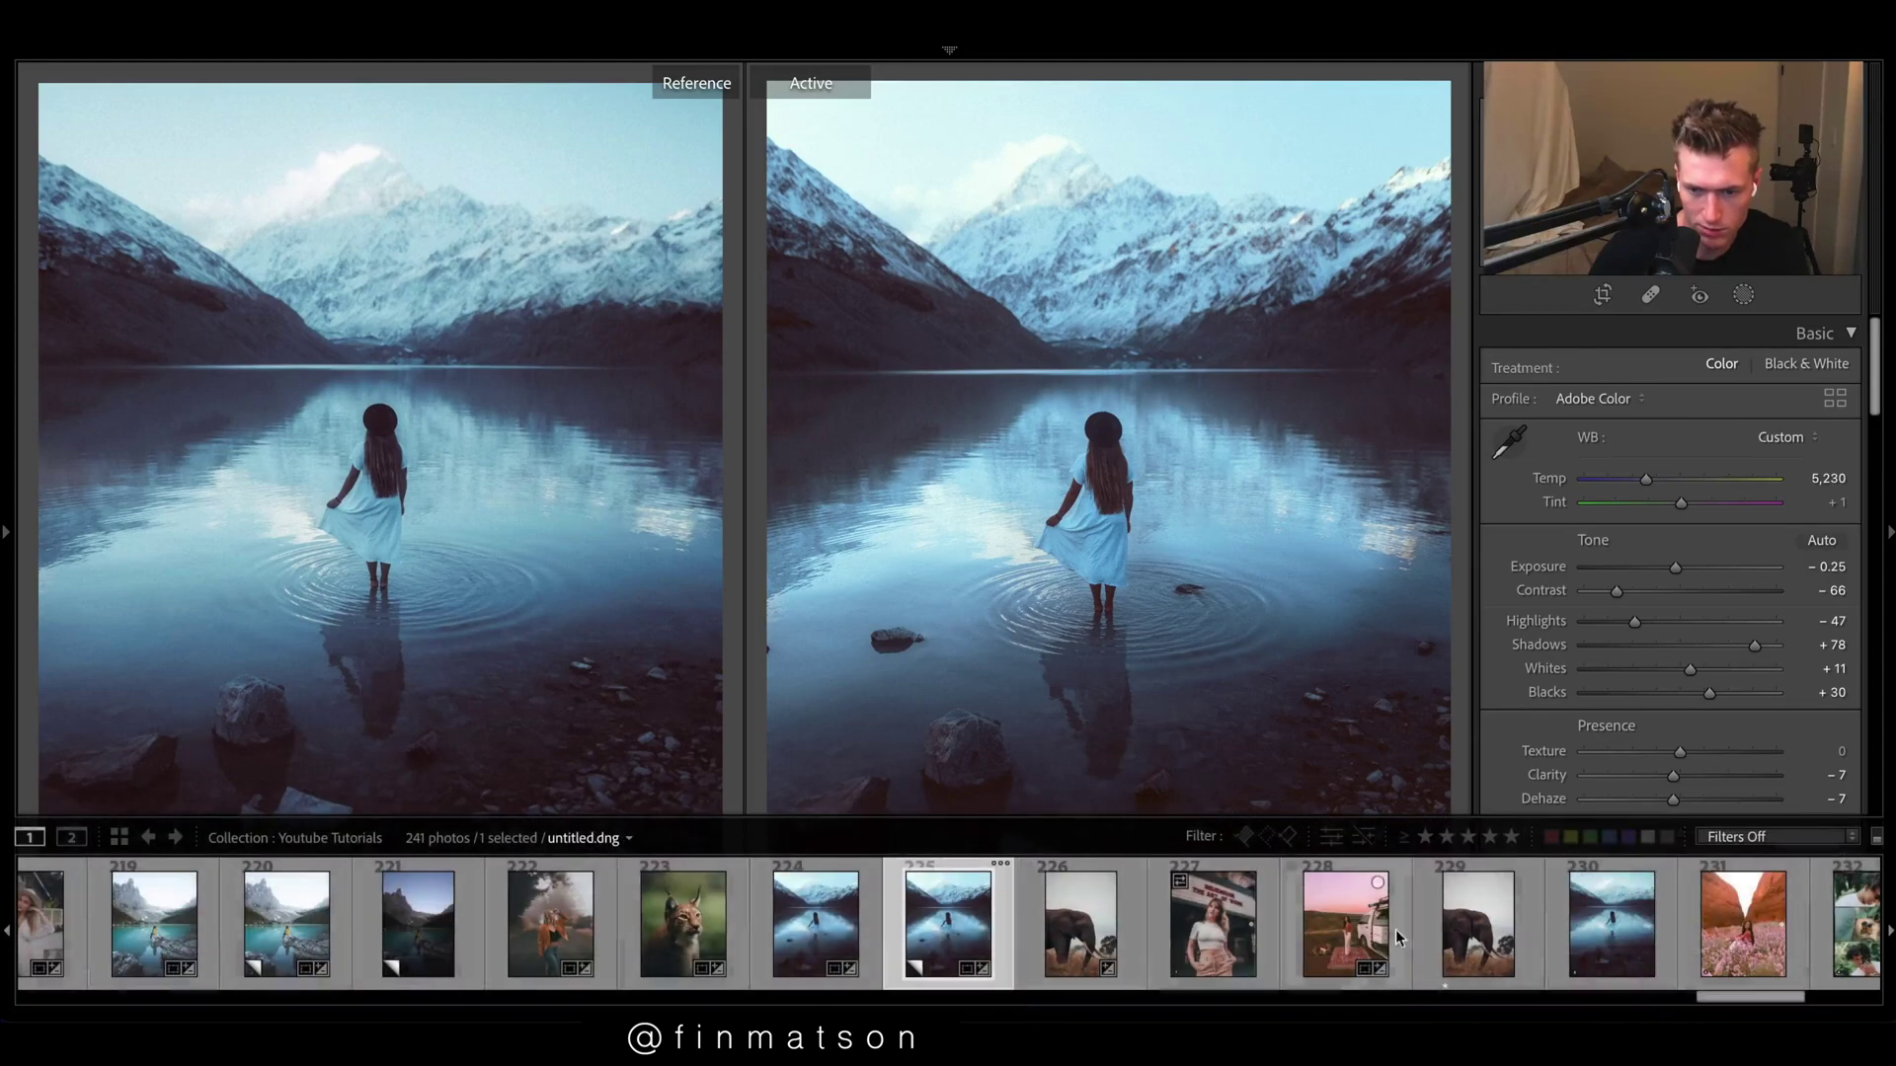
{"action": "left_click", "coordinate": [1597, 943]}
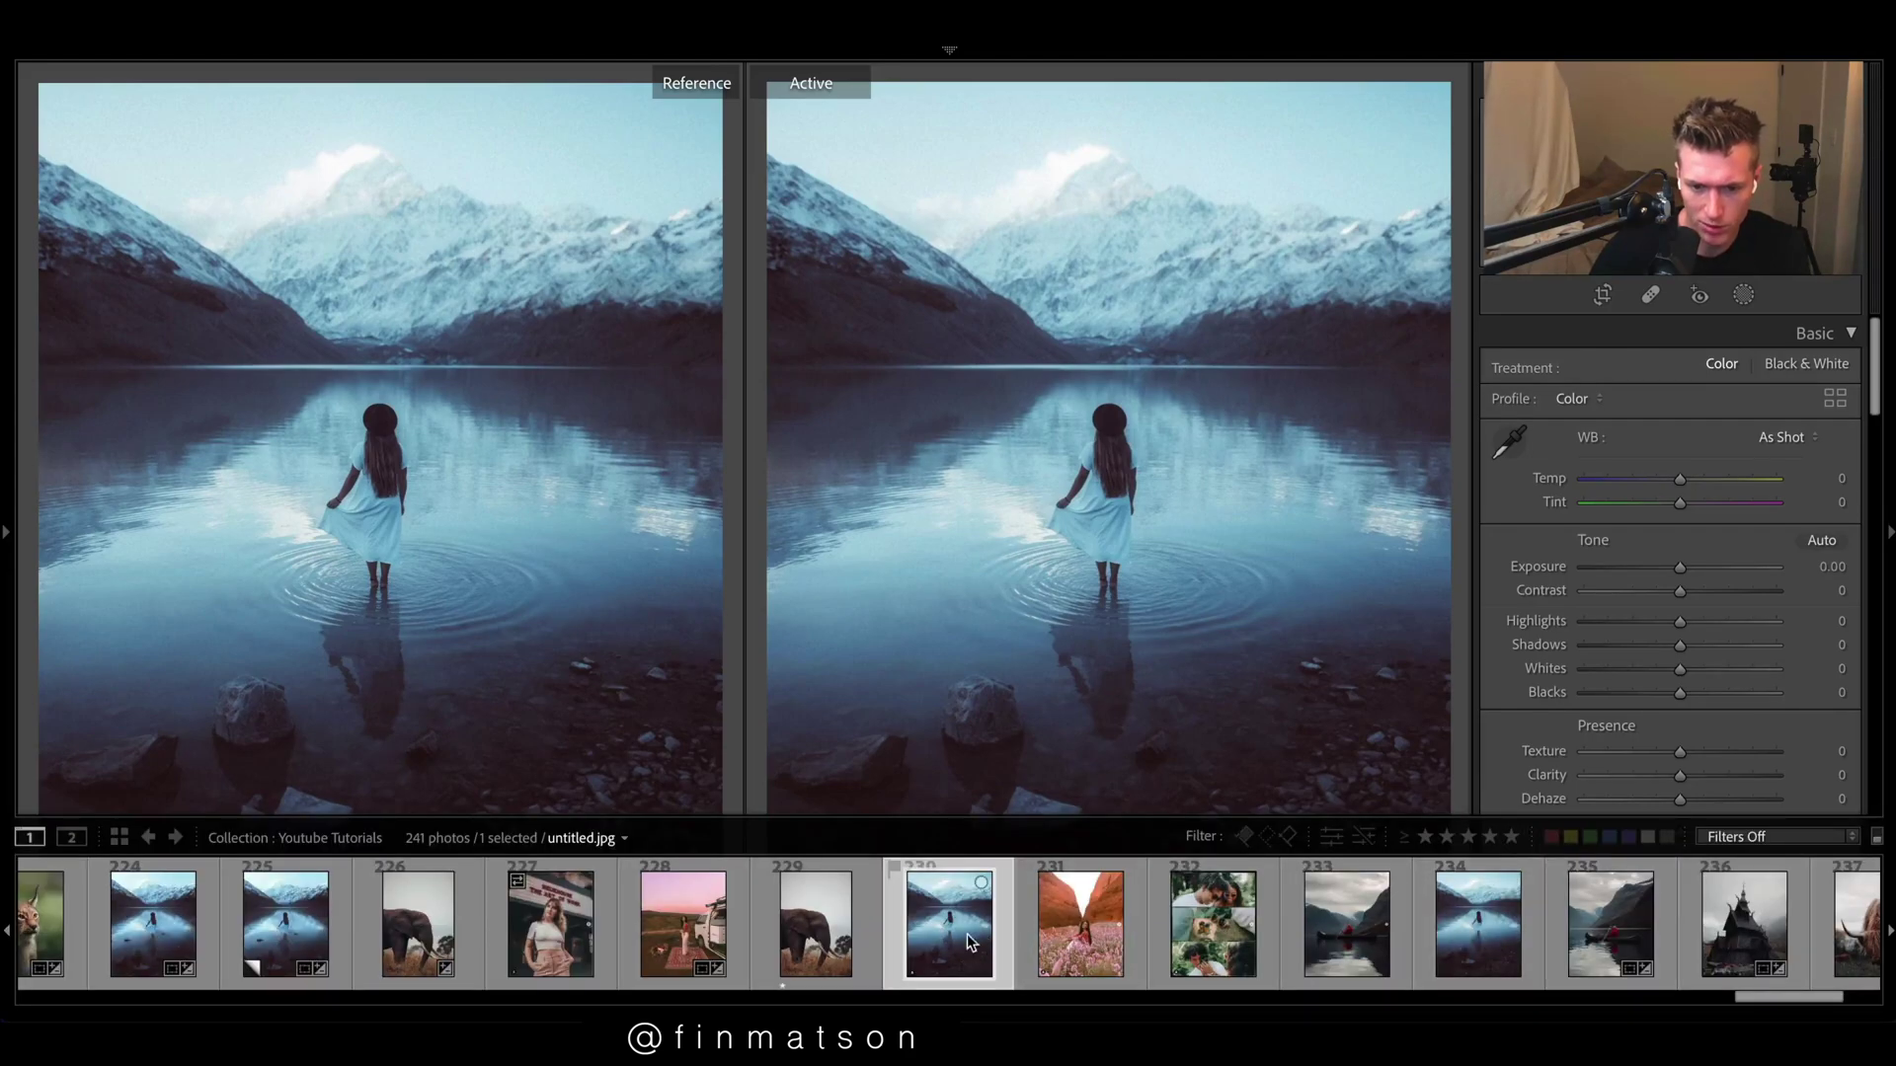
{"action": "left_click", "coordinate": [1481, 923]}
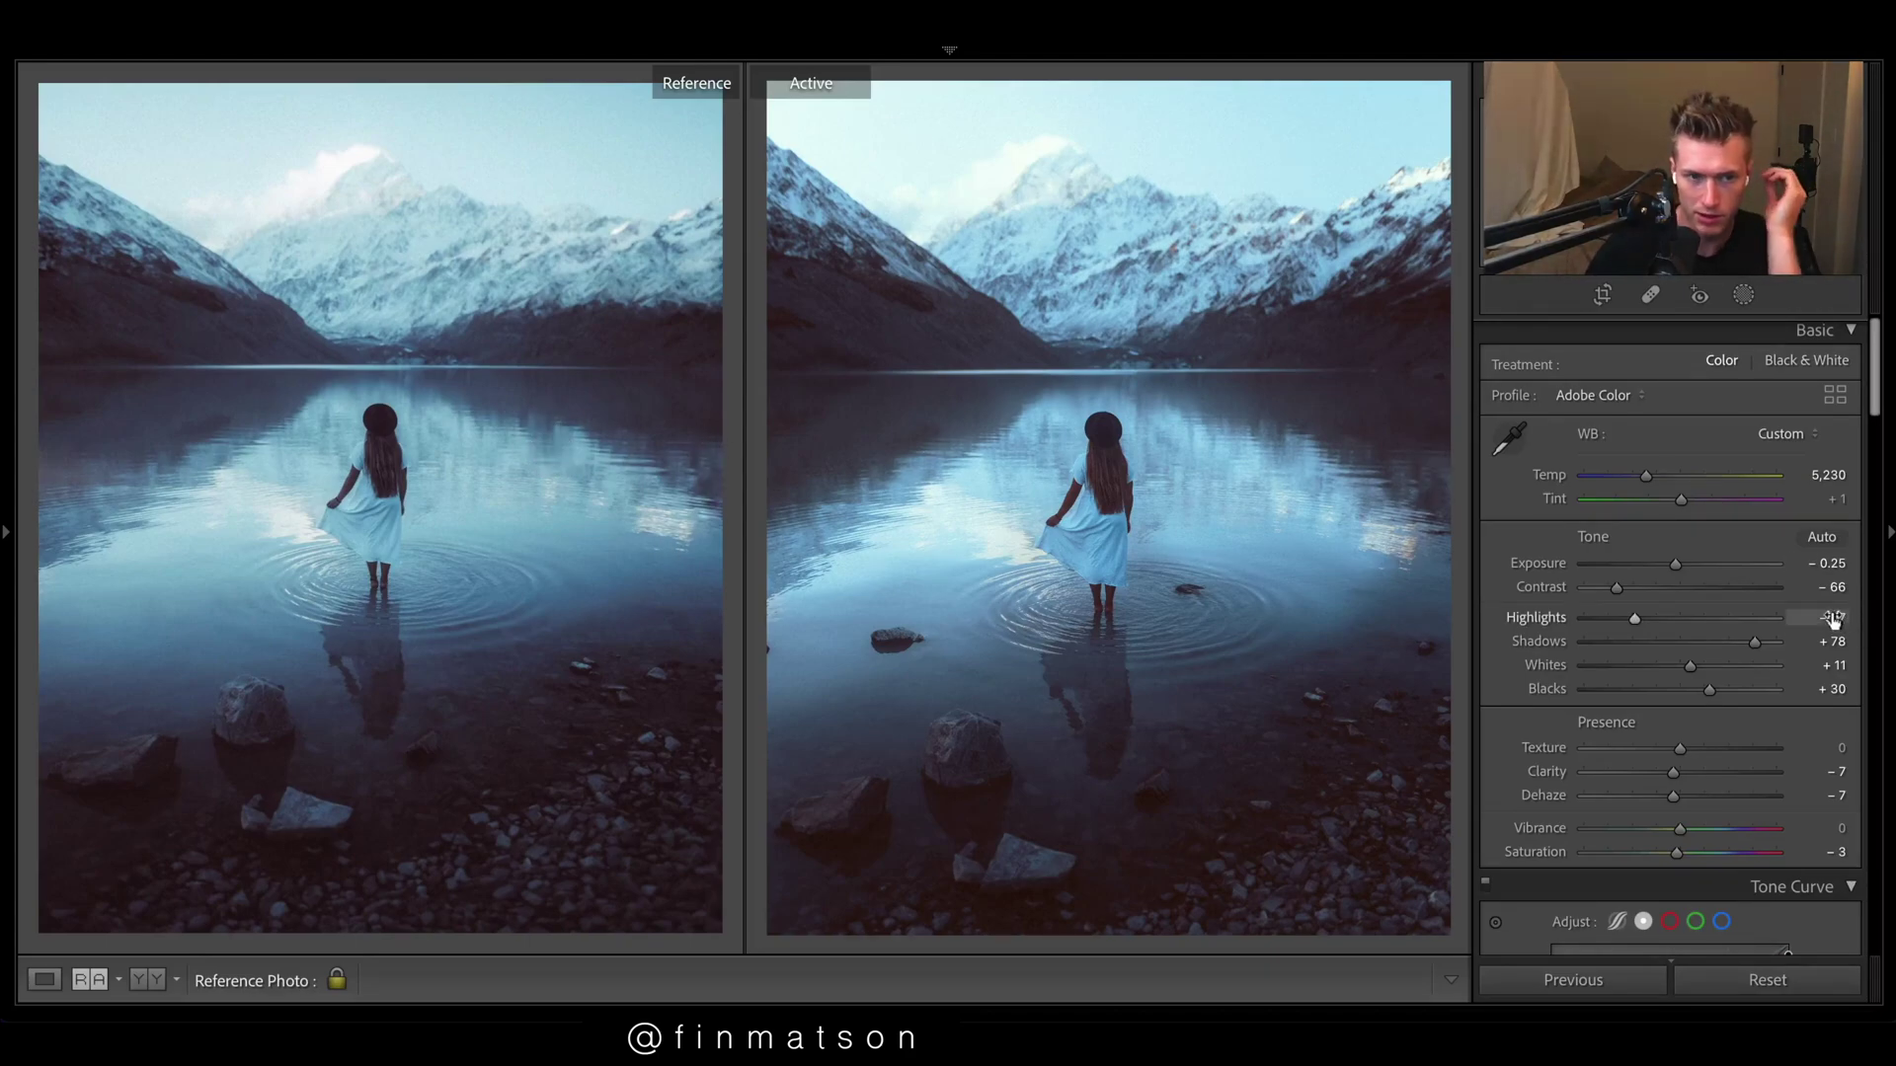
Step: Zoom into the reference photo to inspect the girl and detail
{"action": "scroll", "coordinate": [1833, 619], "scroll_direction": "down", "scroll_amount": 10}
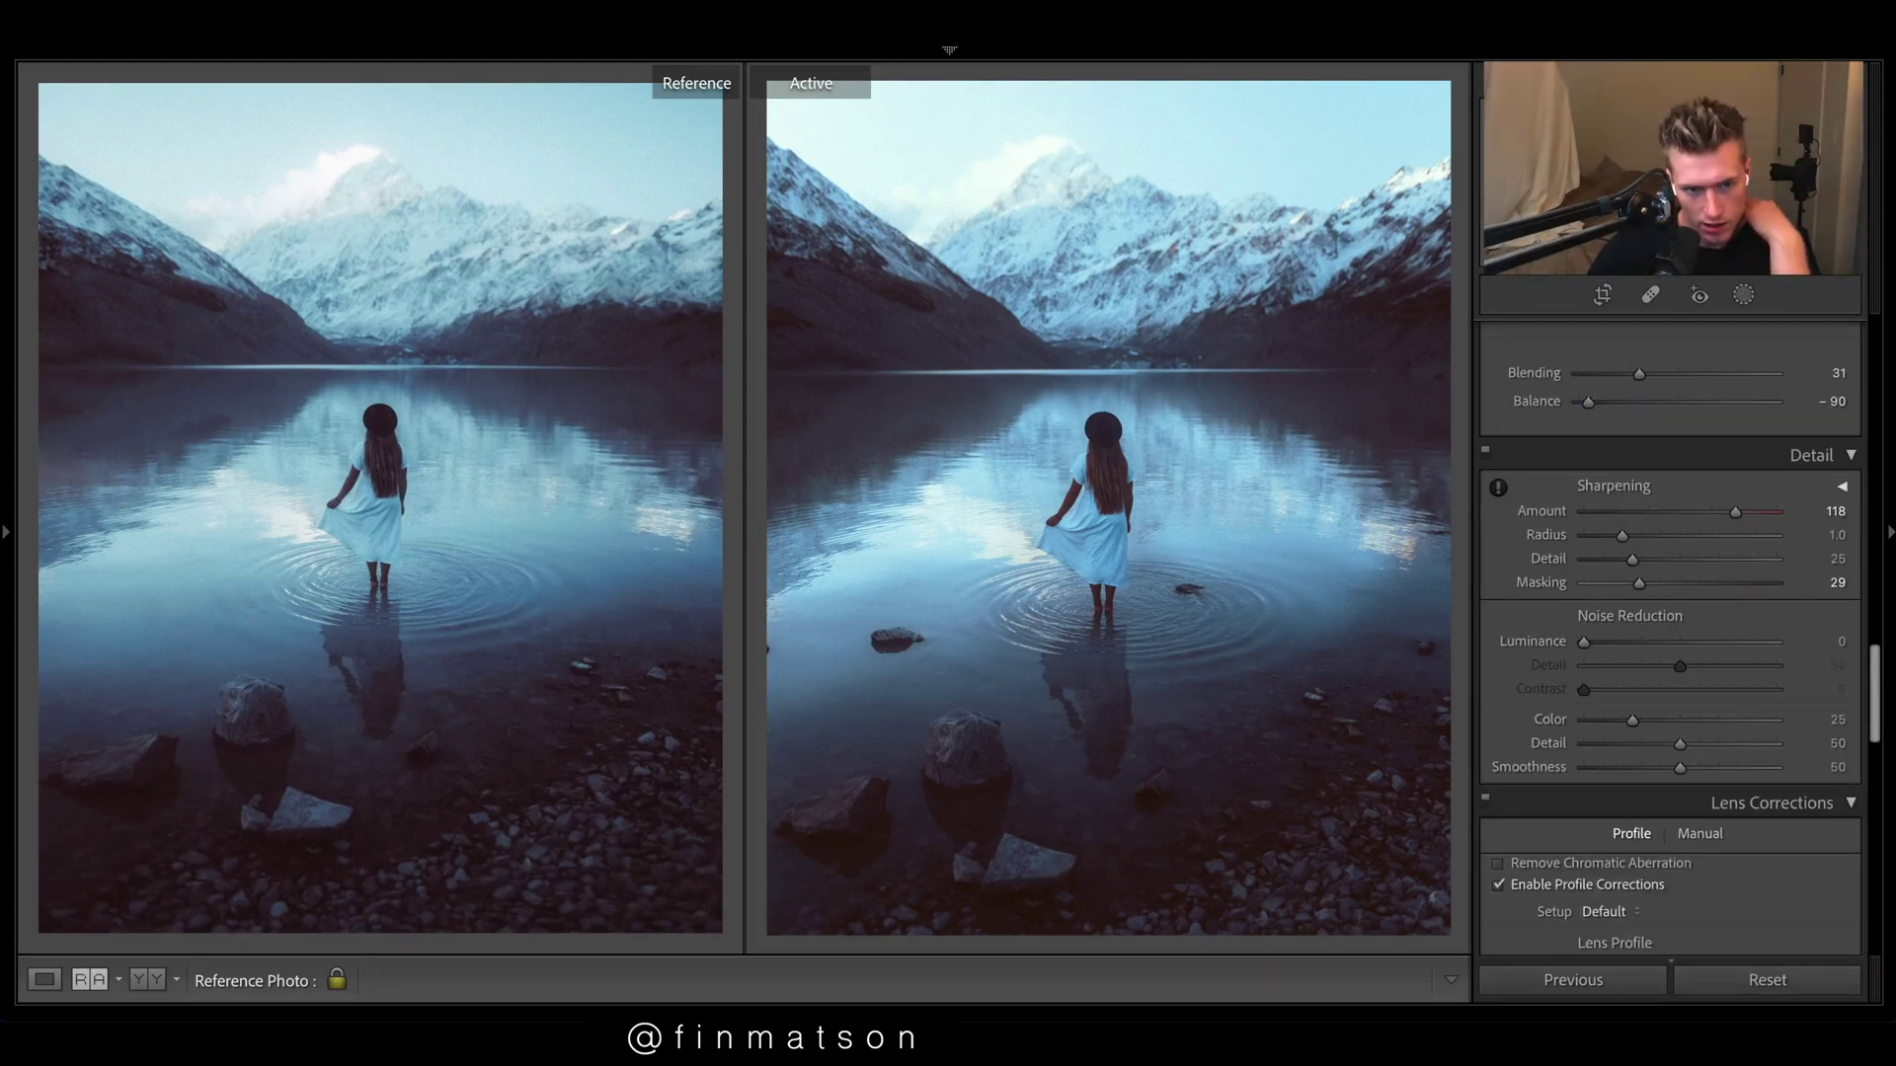
{"action": "left_click", "coordinate": [378, 573]}
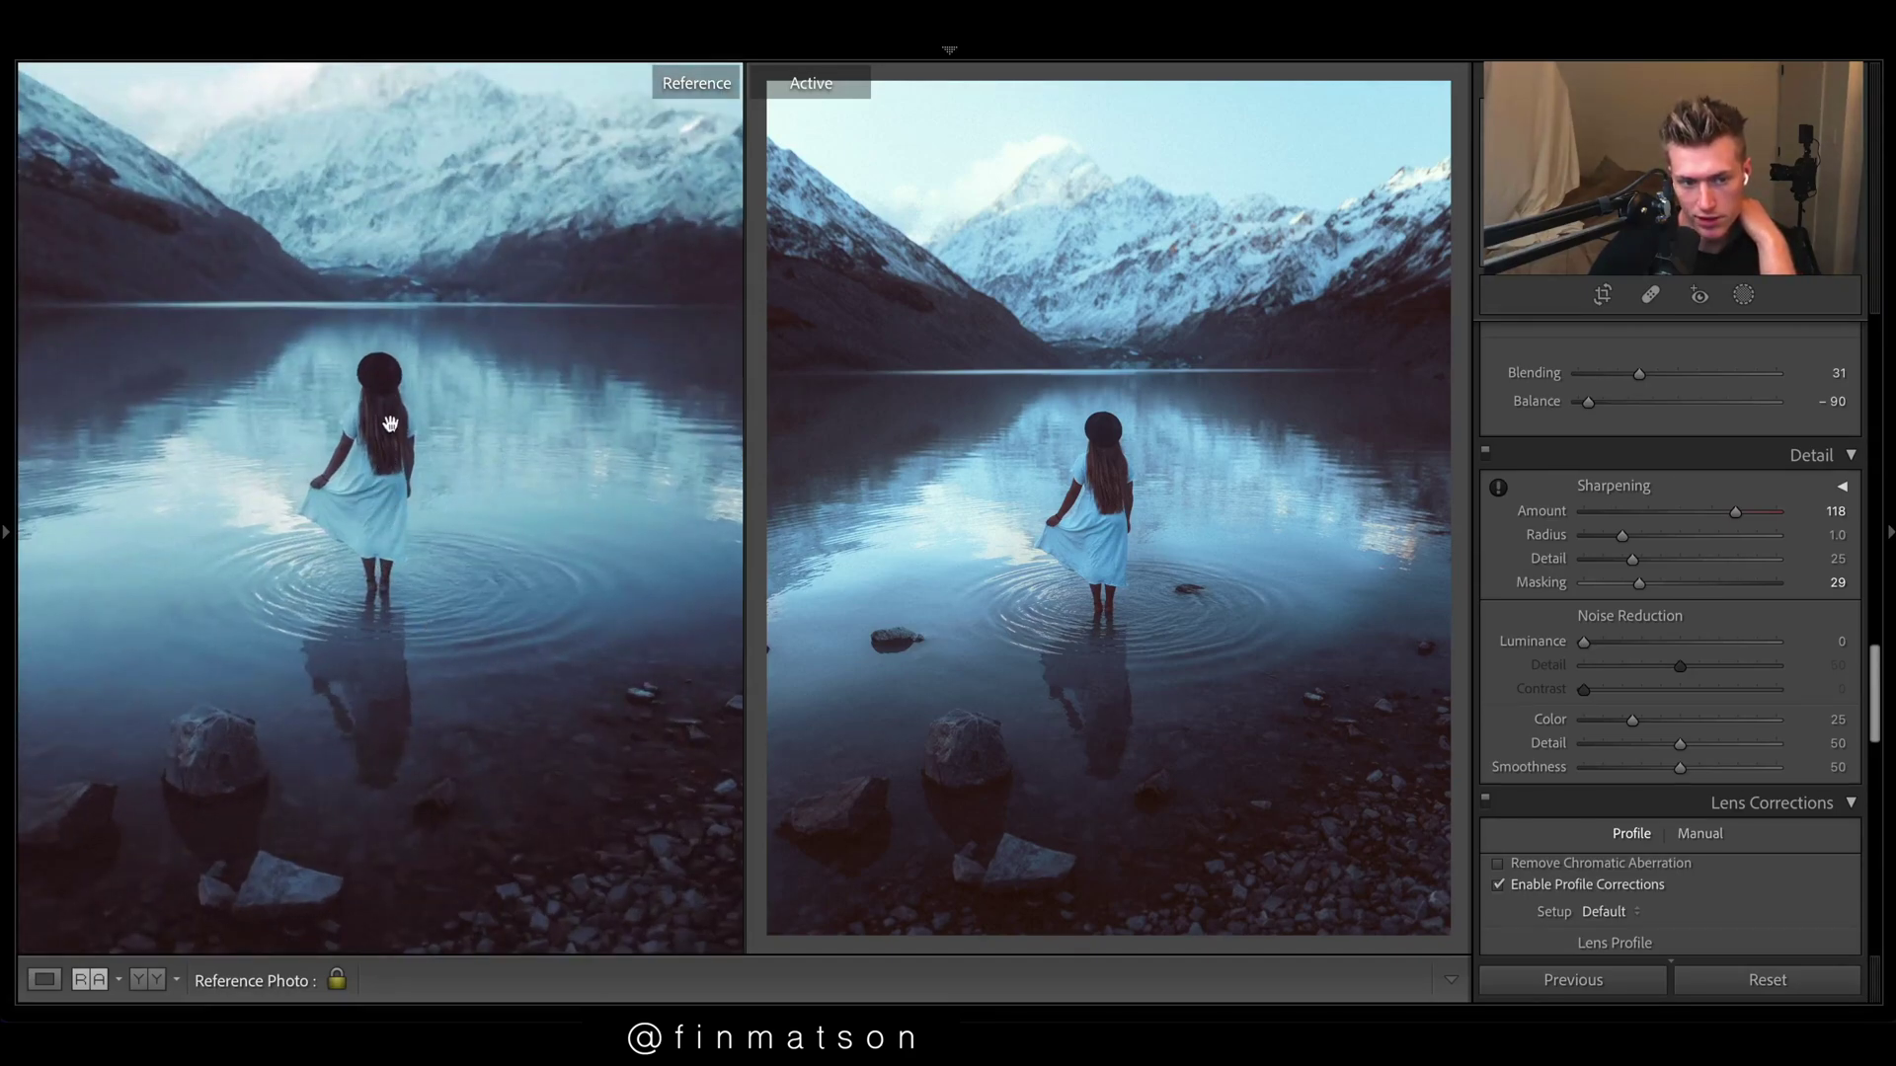
{"action": "left_click_drag", "start_coordinate": [1107, 503], "coordinate": [1214, 645]}
{"action": "left_click_drag", "start_coordinate": [1081, 609], "coordinate": [1086, 612]}
{"action": "scroll", "coordinate": [1659, 671], "scroll_direction": "up", "scroll_amount": 5}
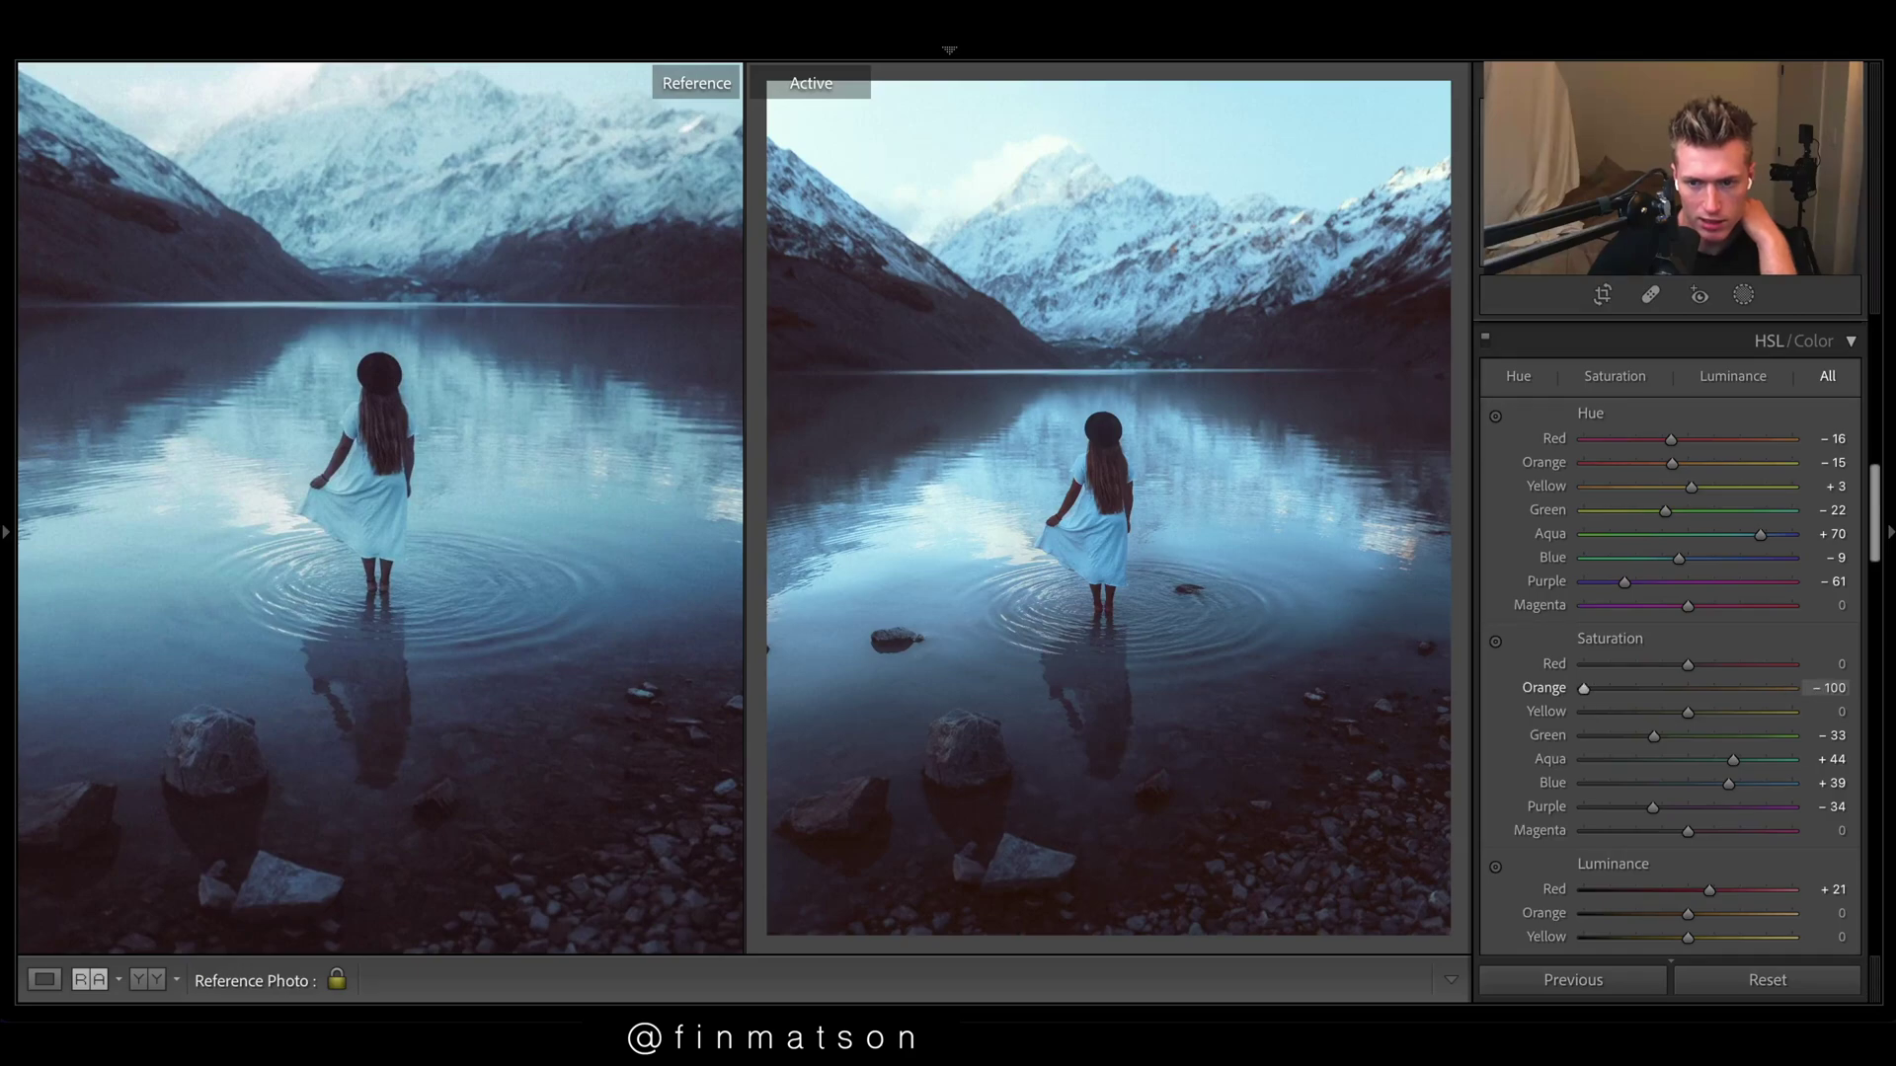
Step: Restore Orange saturation to −21, check grain, and fit both photos in their panes
{"action": "key", "text": "ctrl+z"}
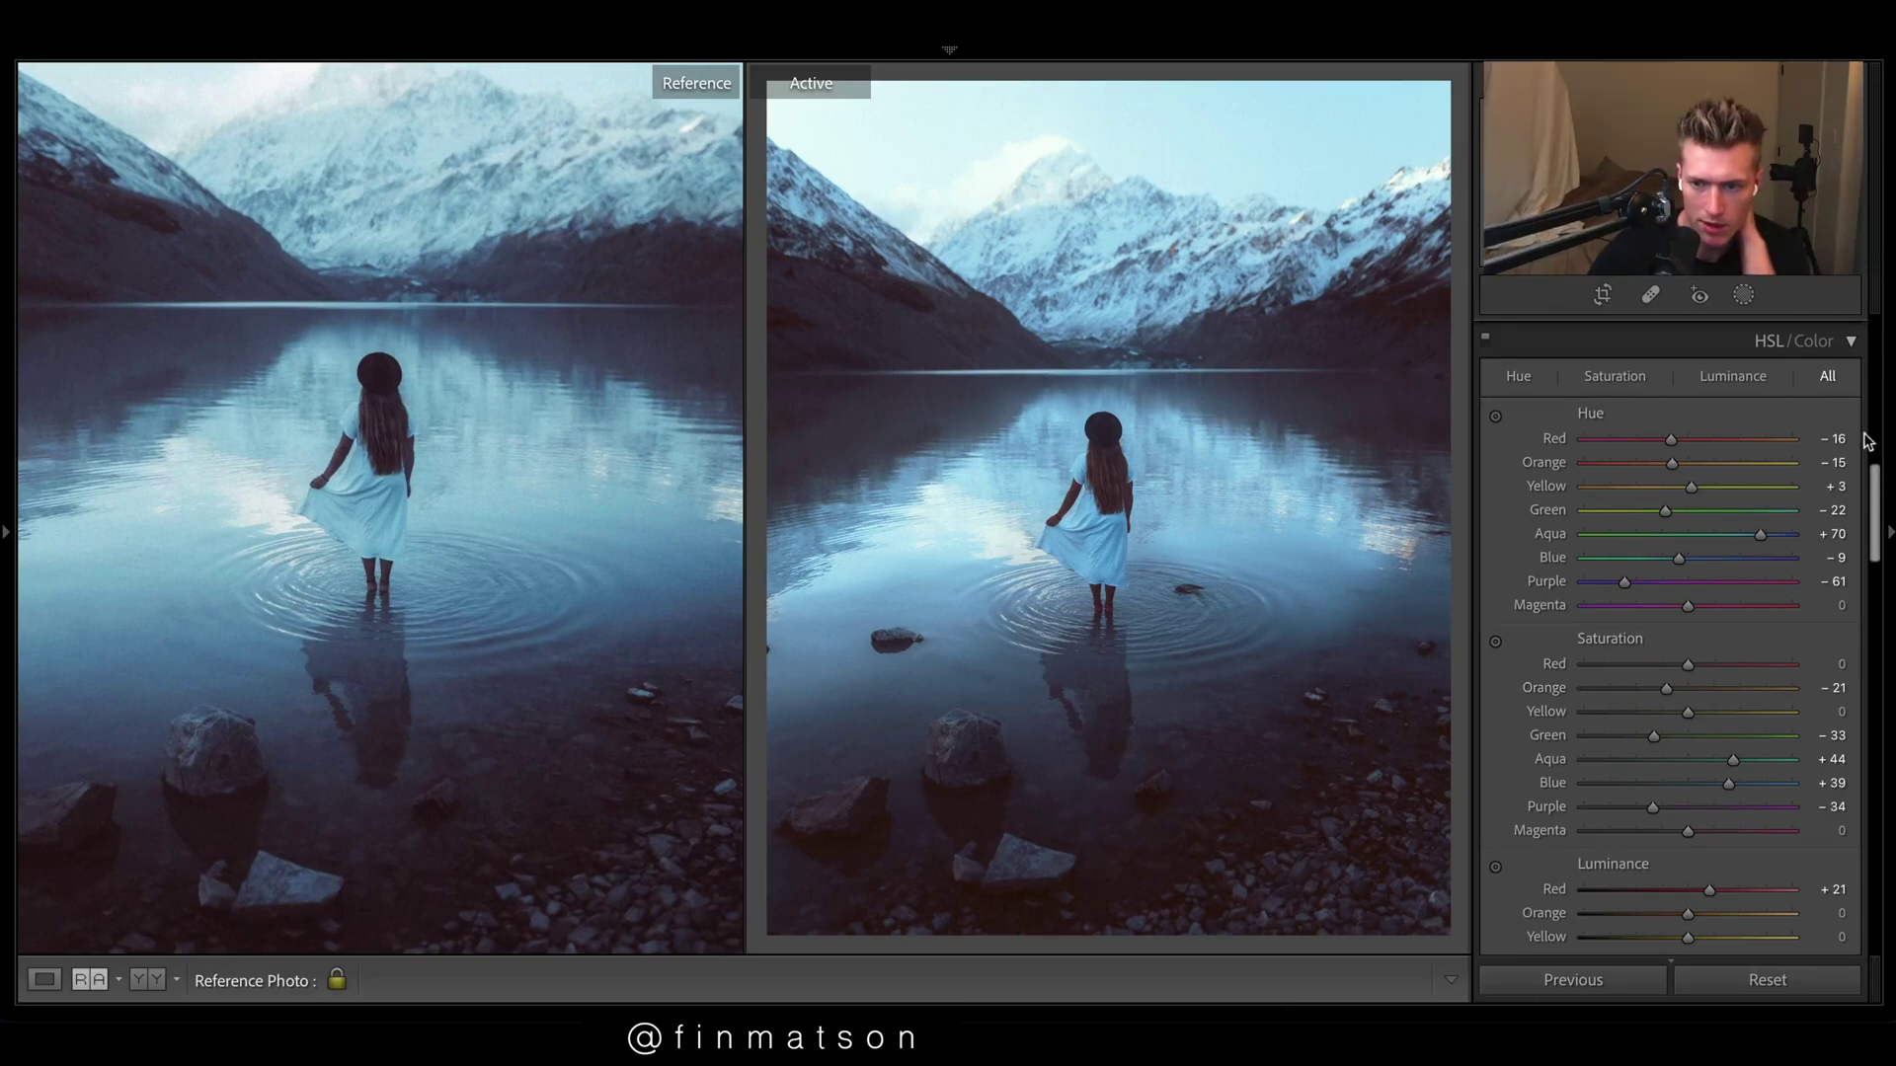
{"action": "scroll", "coordinate": [1875, 590], "scroll_direction": "down", "scroll_amount": 10}
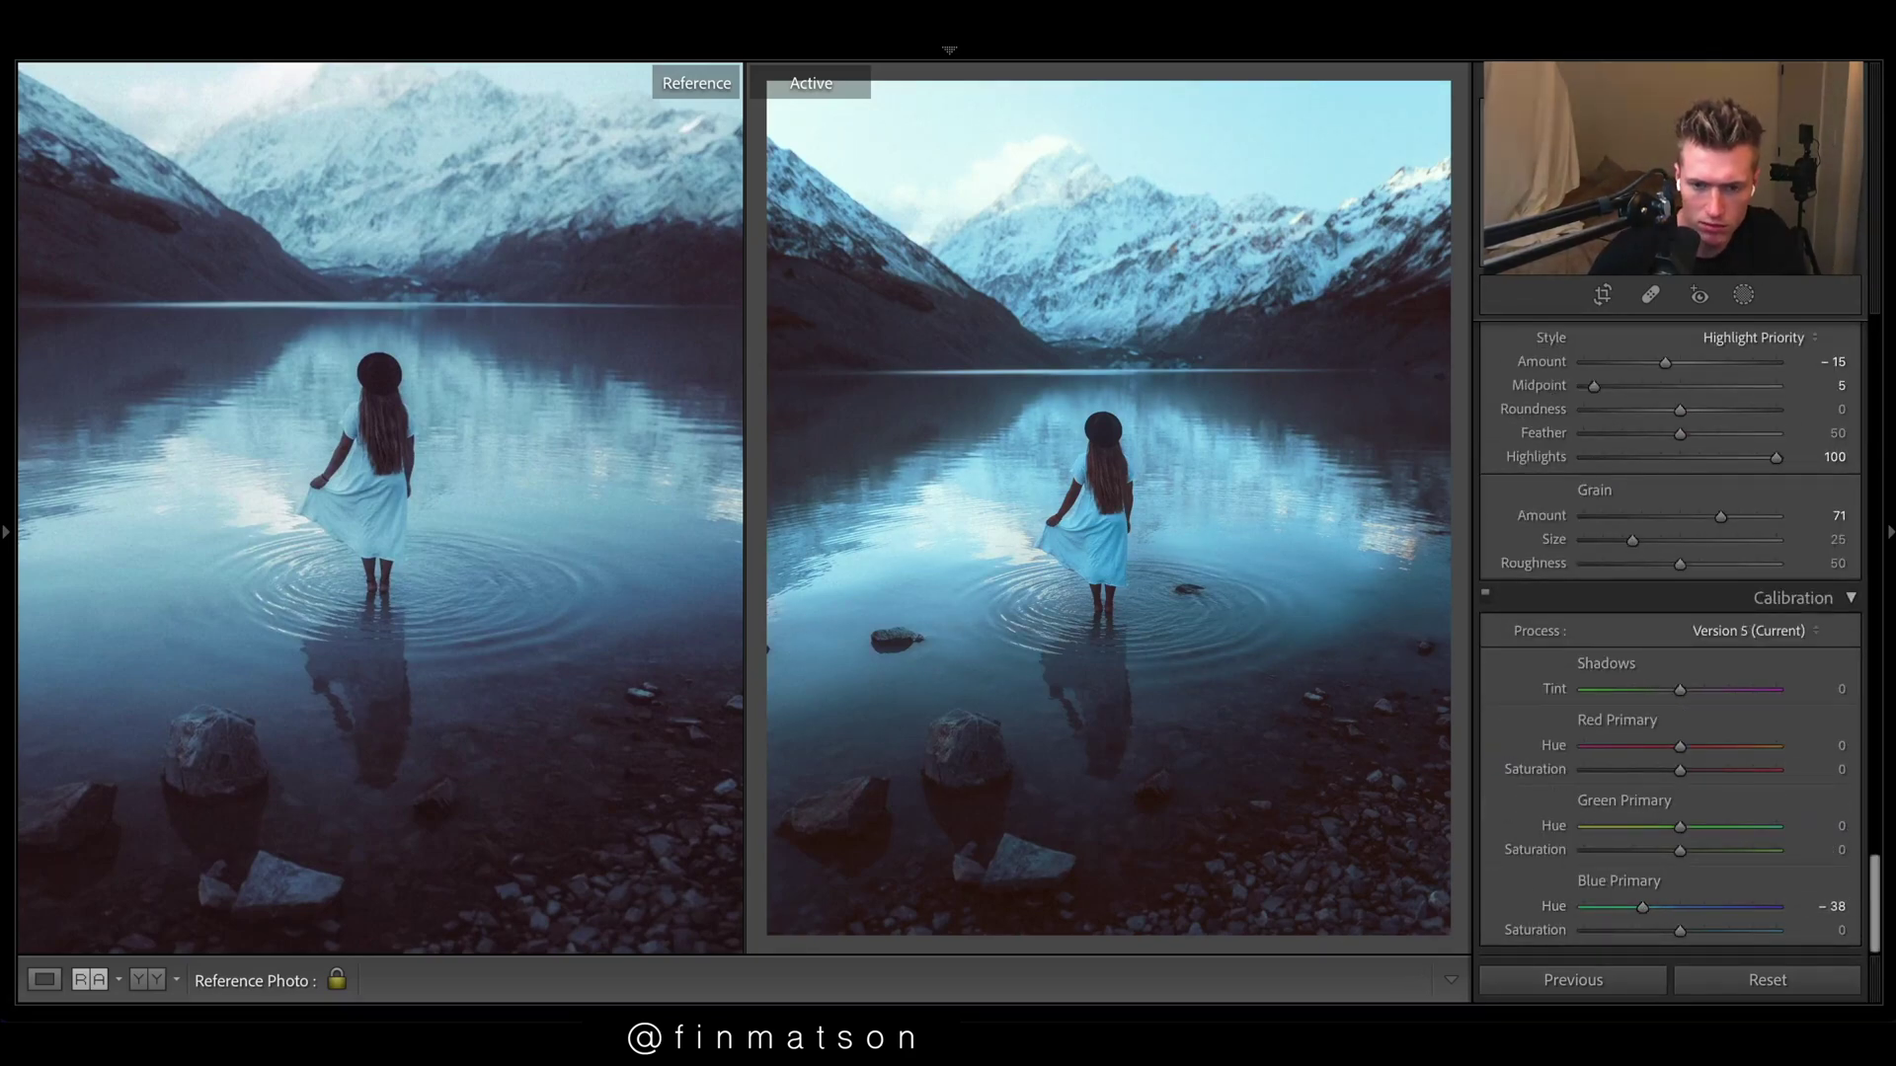
{"action": "left_click", "coordinate": [1112, 602]}
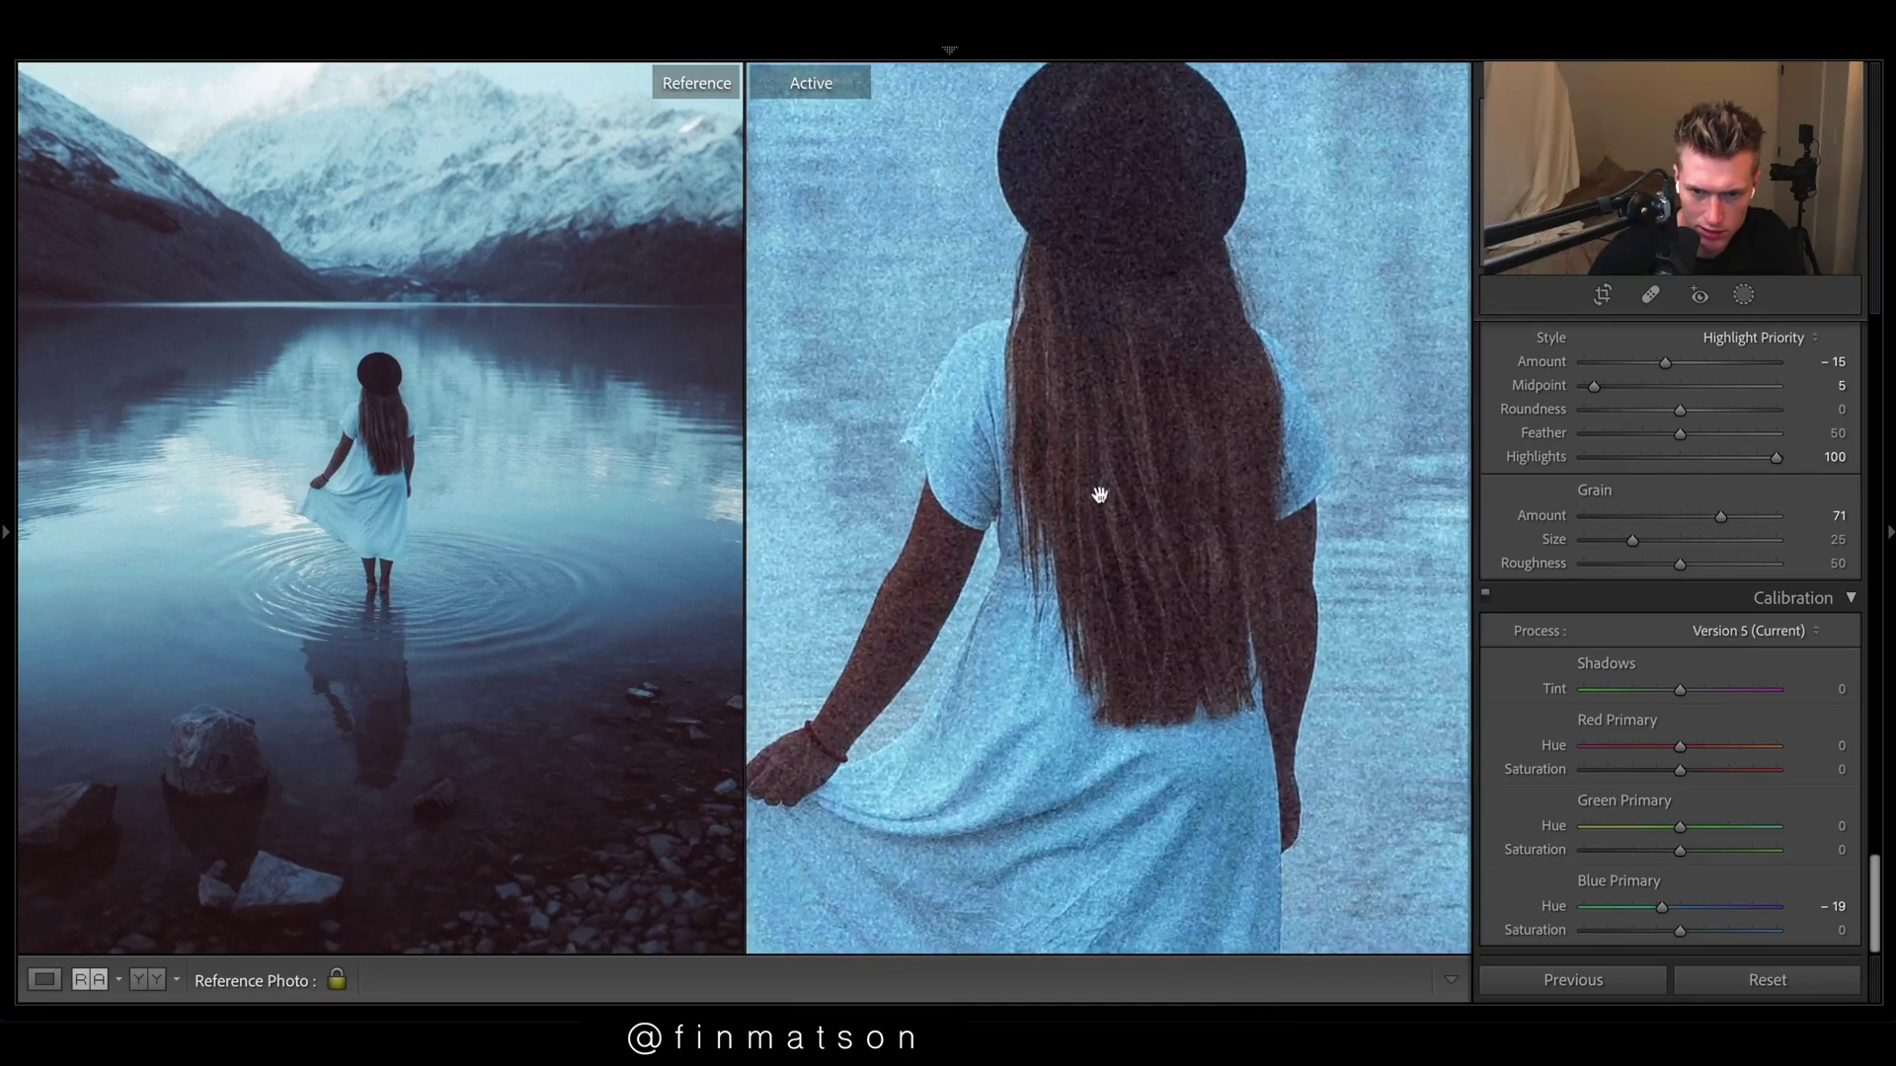
{"action": "left_click", "coordinate": [868, 665]}
{"action": "left_click", "coordinate": [347, 588]}
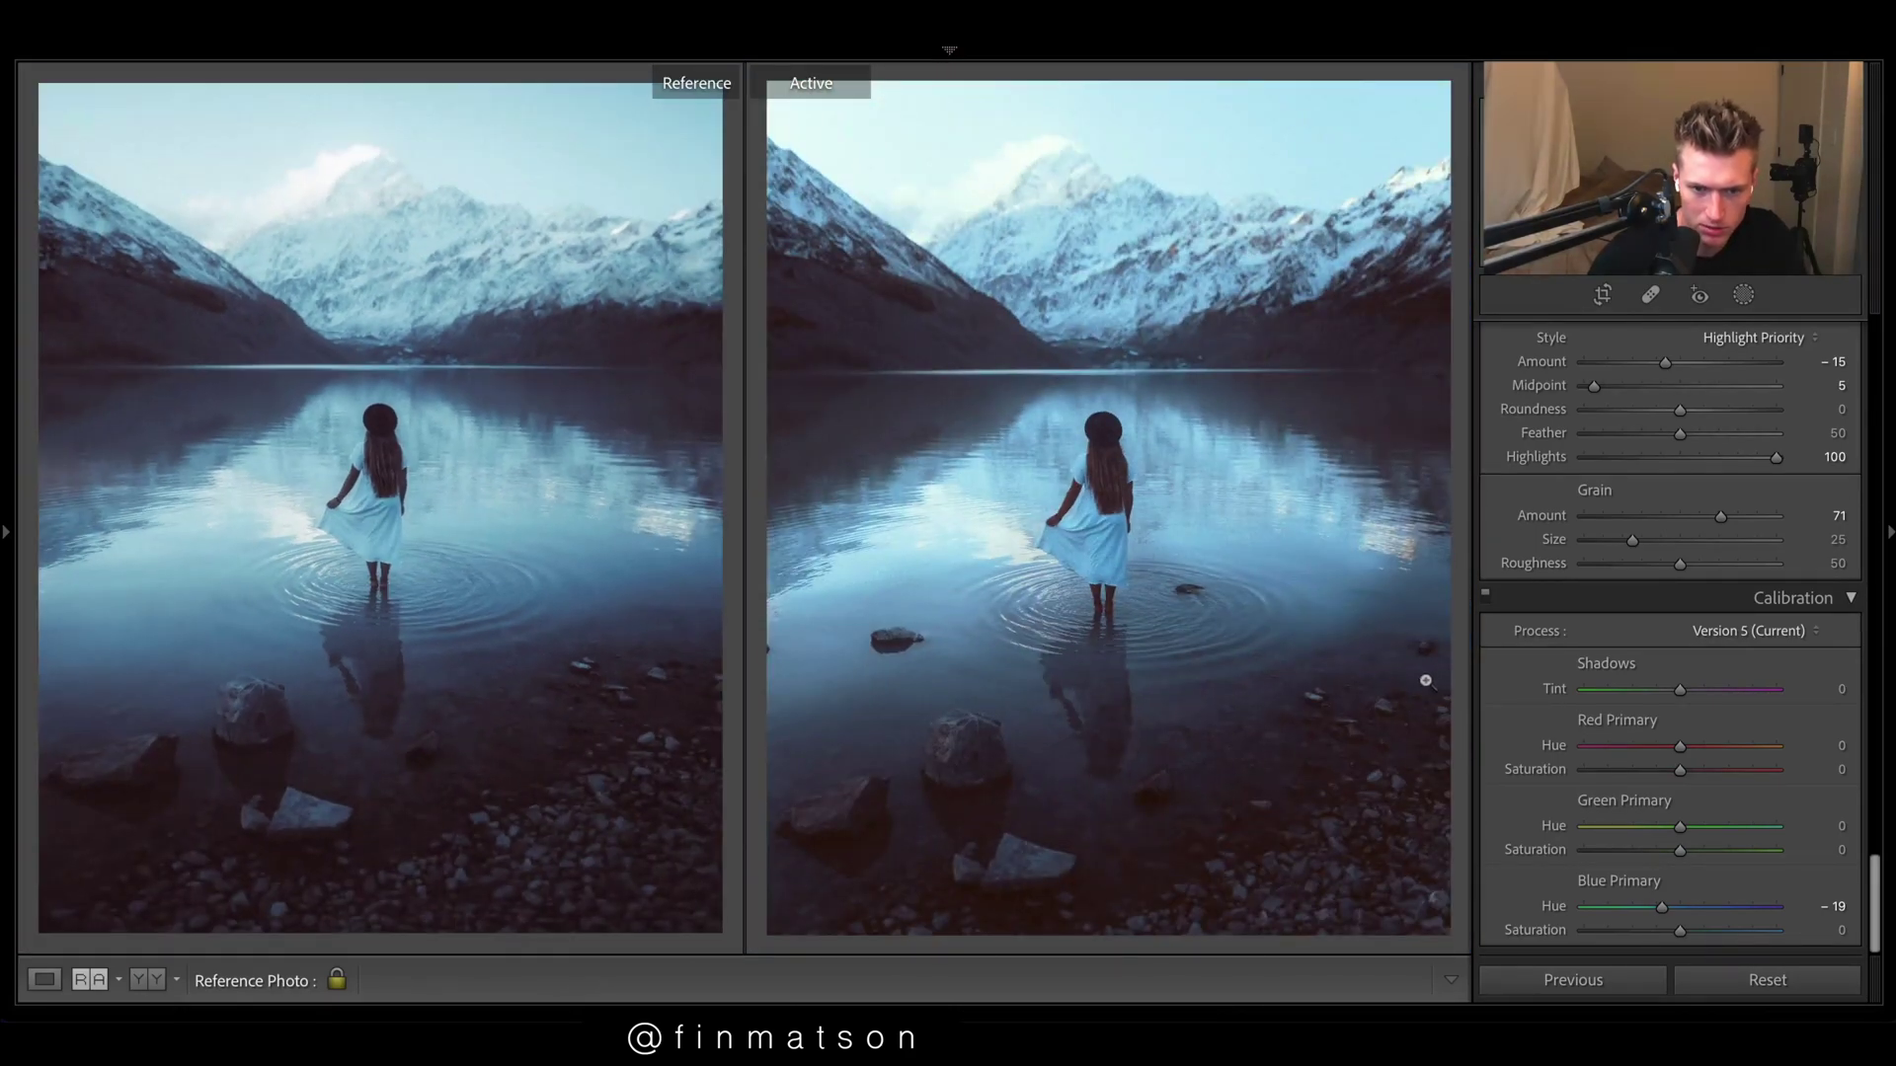
{"action": "scroll", "coordinate": [1669, 642], "scroll_direction": "up", "scroll_amount": 15}
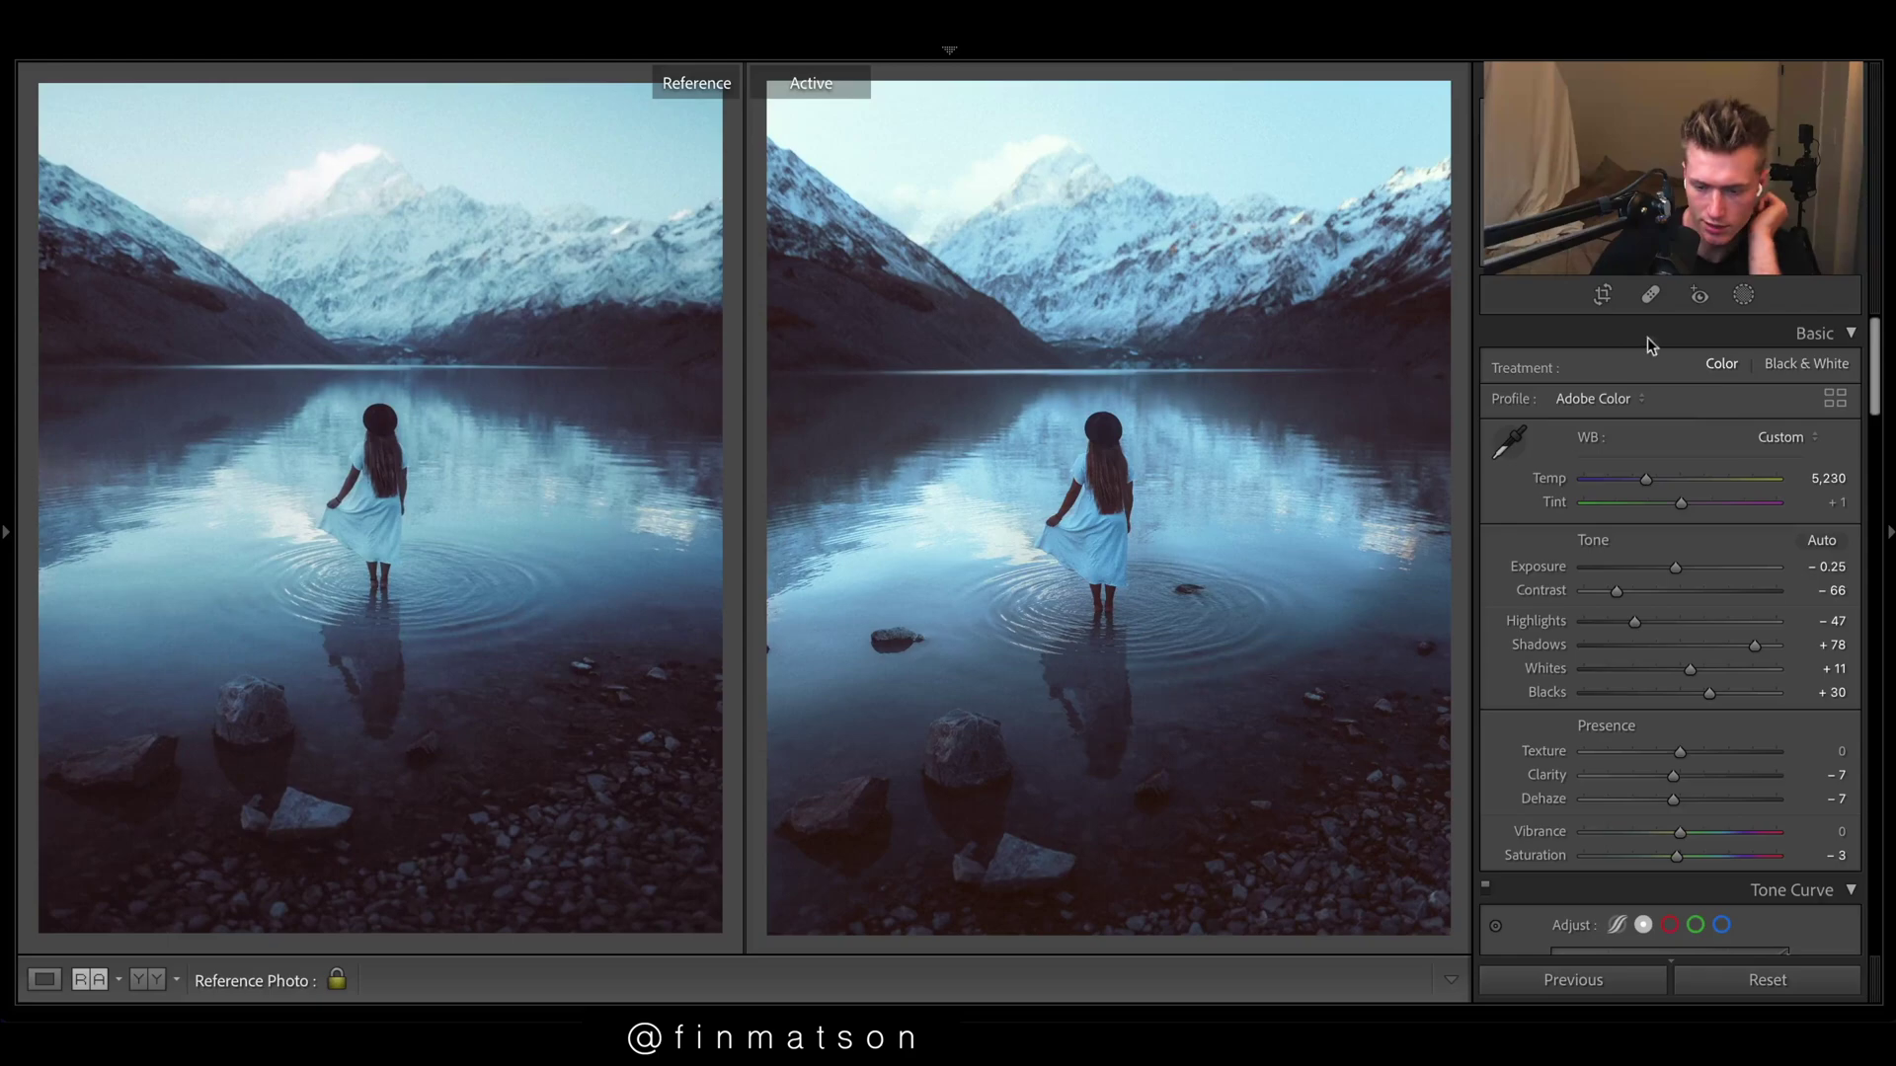
{"action": "left_click", "coordinate": [1683, 983]}
{"action": "key", "text": "ctrl+z"}
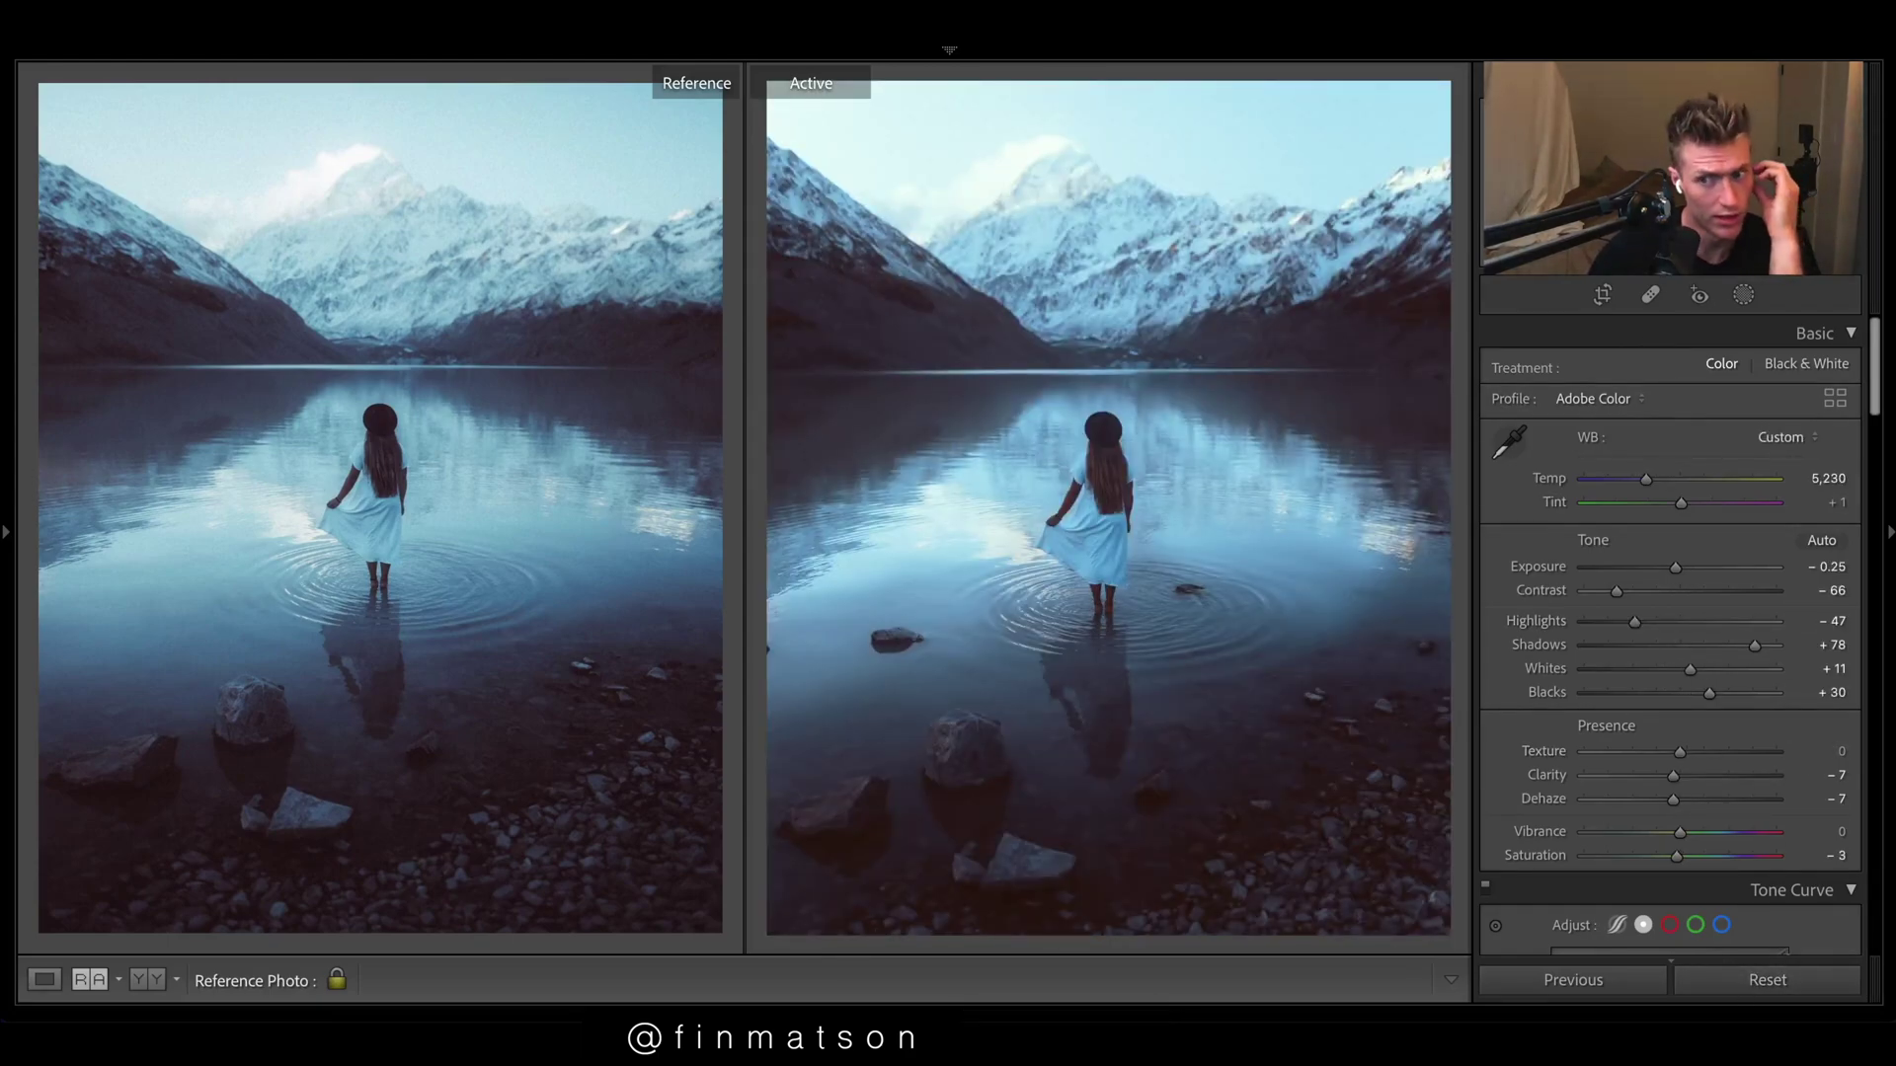
{"action": "left_click_drag", "start_coordinate": [1878, 372], "coordinate": [1878, 587]}
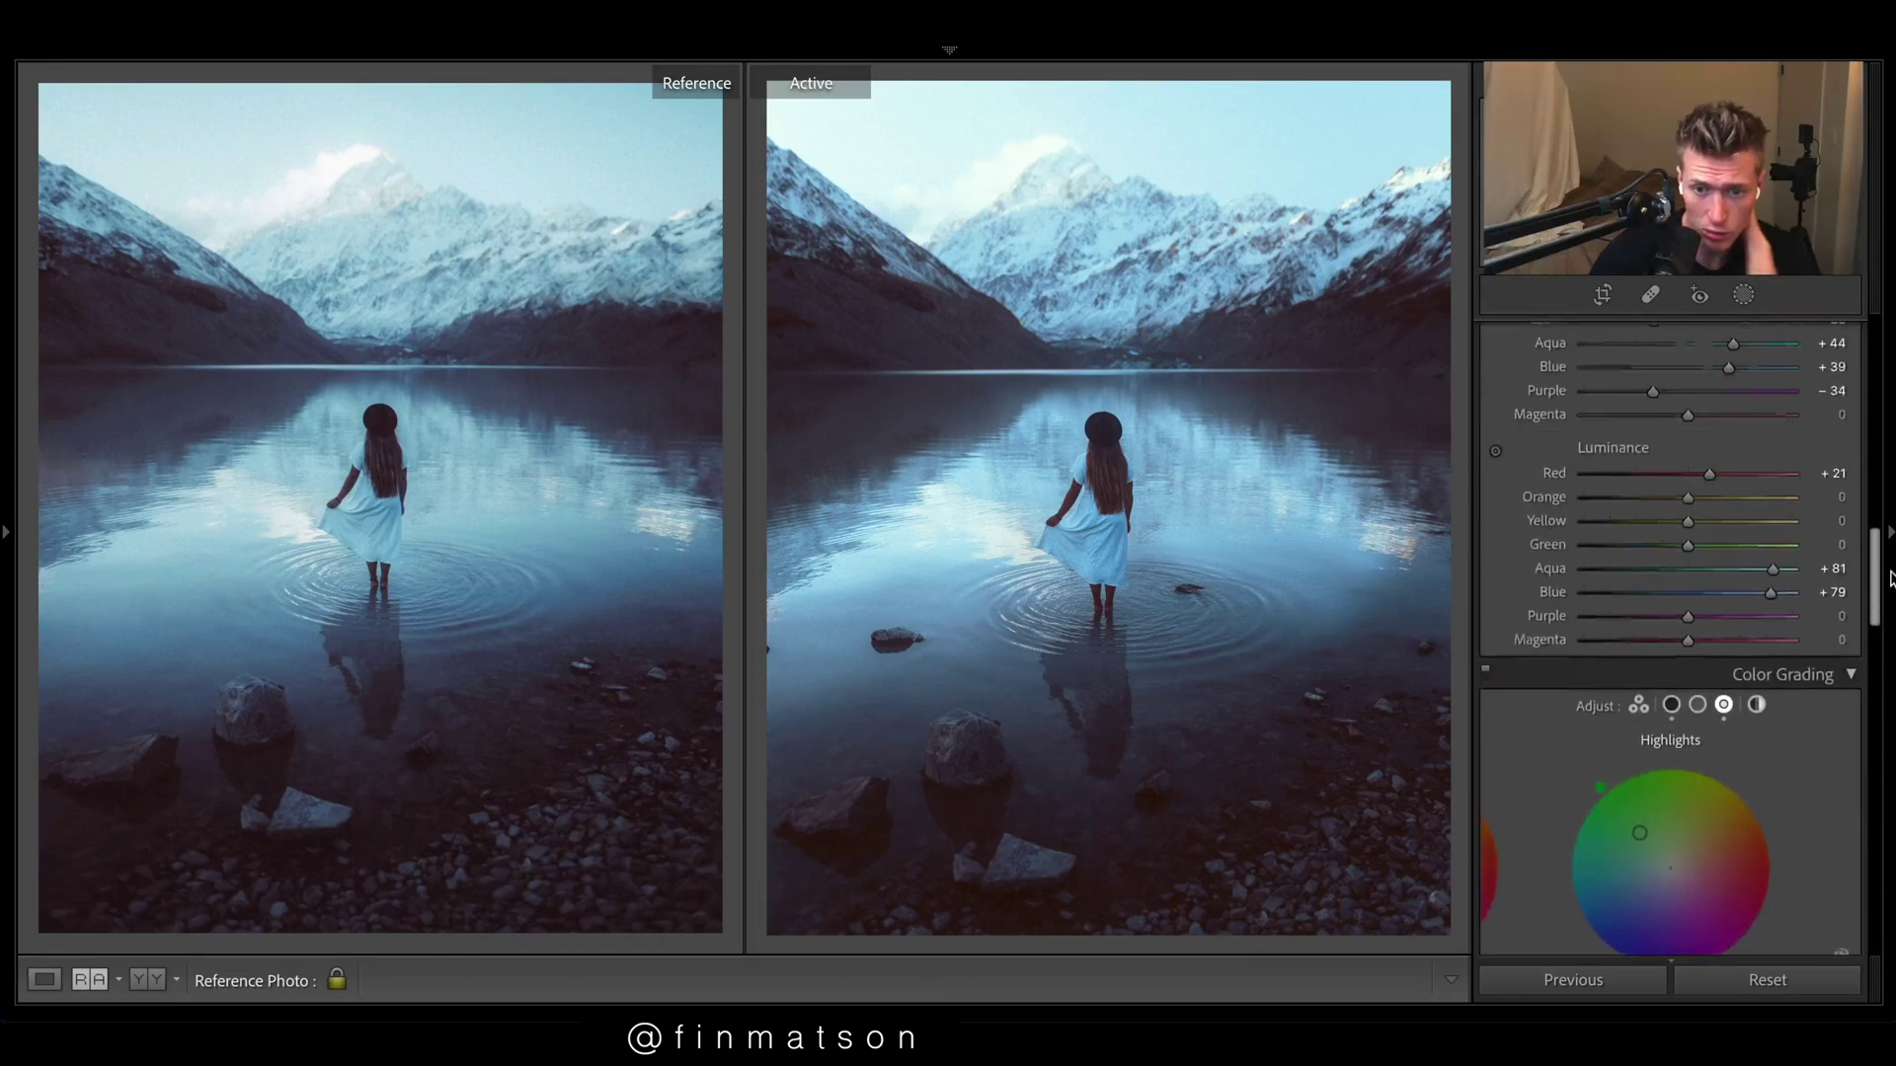
{"action": "scroll", "coordinate": [1881, 558], "scroll_direction": "down", "scroll_amount": 2}
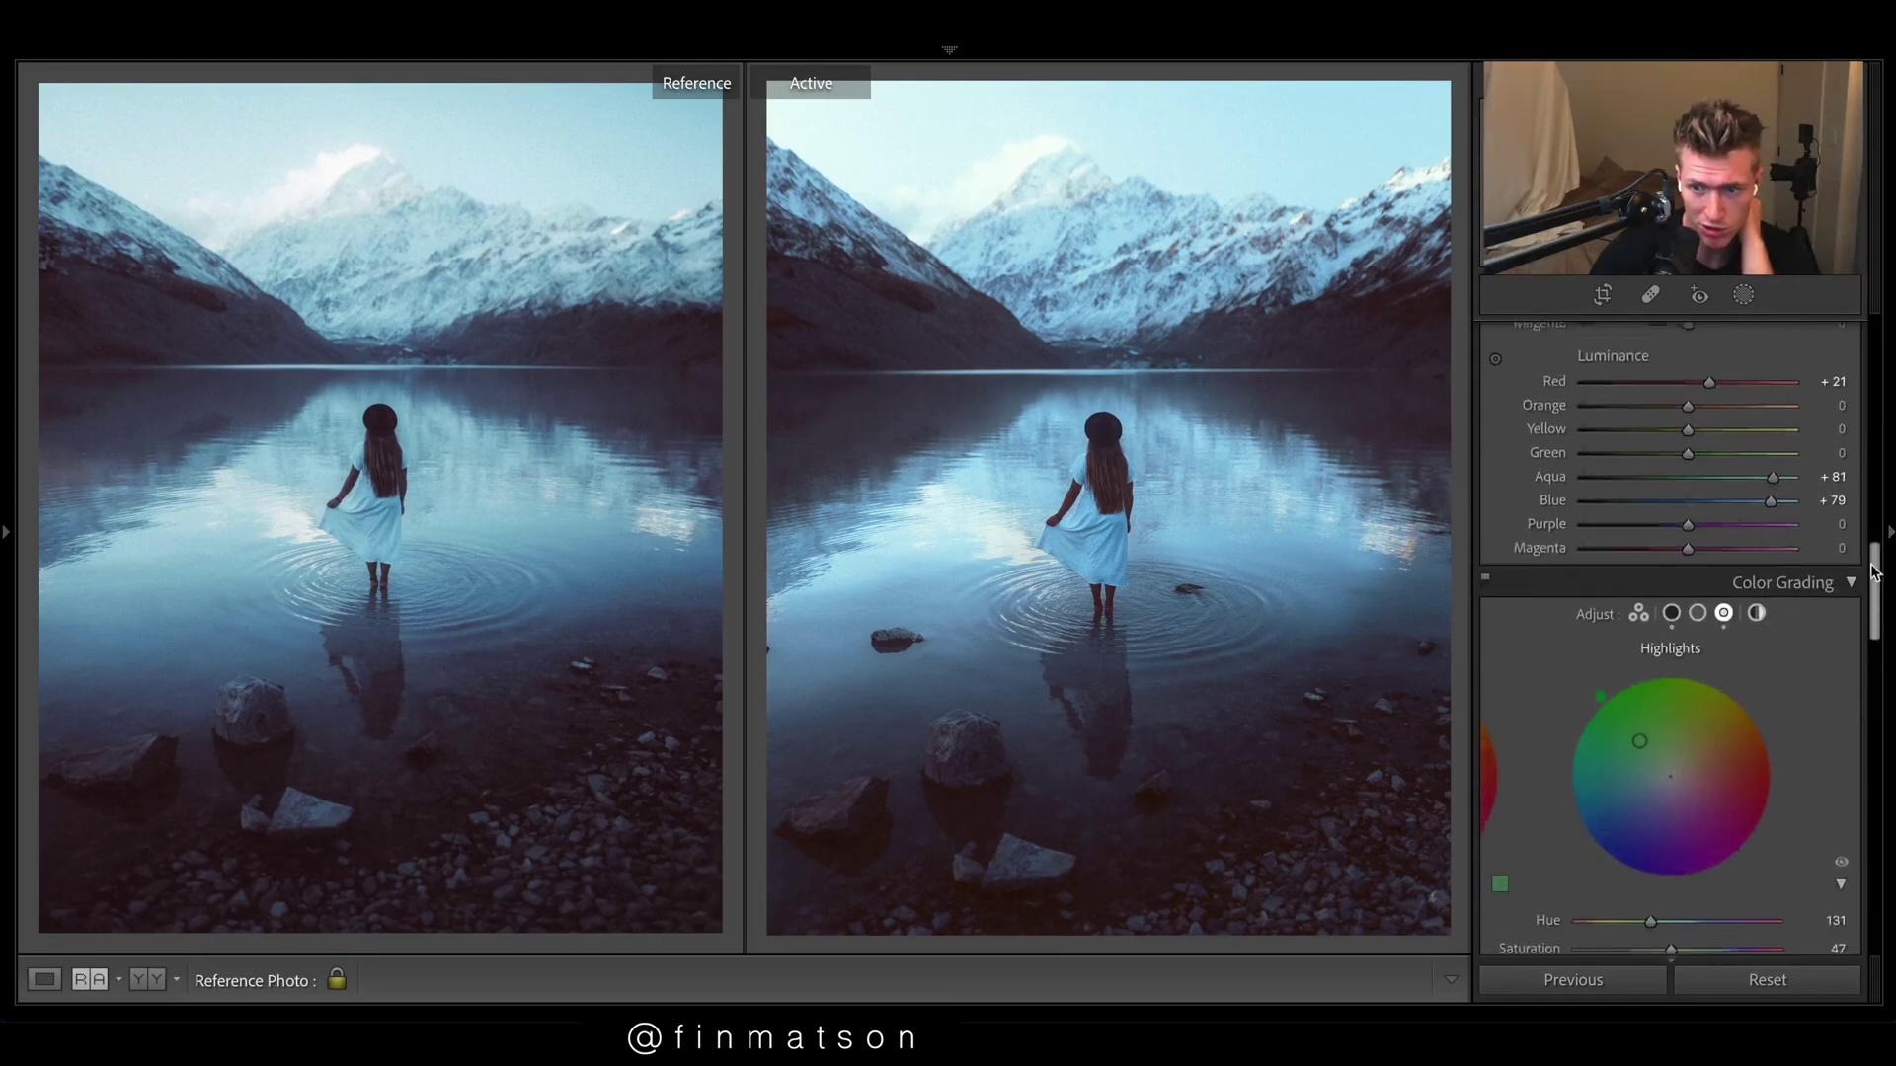
{"action": "scroll", "coordinate": [1783, 705], "scroll_direction": "up", "scroll_amount": 3}
{"action": "left_click_drag", "start_coordinate": [1764, 679], "coordinate": [1697, 691]}
{"action": "scroll", "coordinate": [1698, 691], "scroll_direction": "up", "scroll_amount": 10}
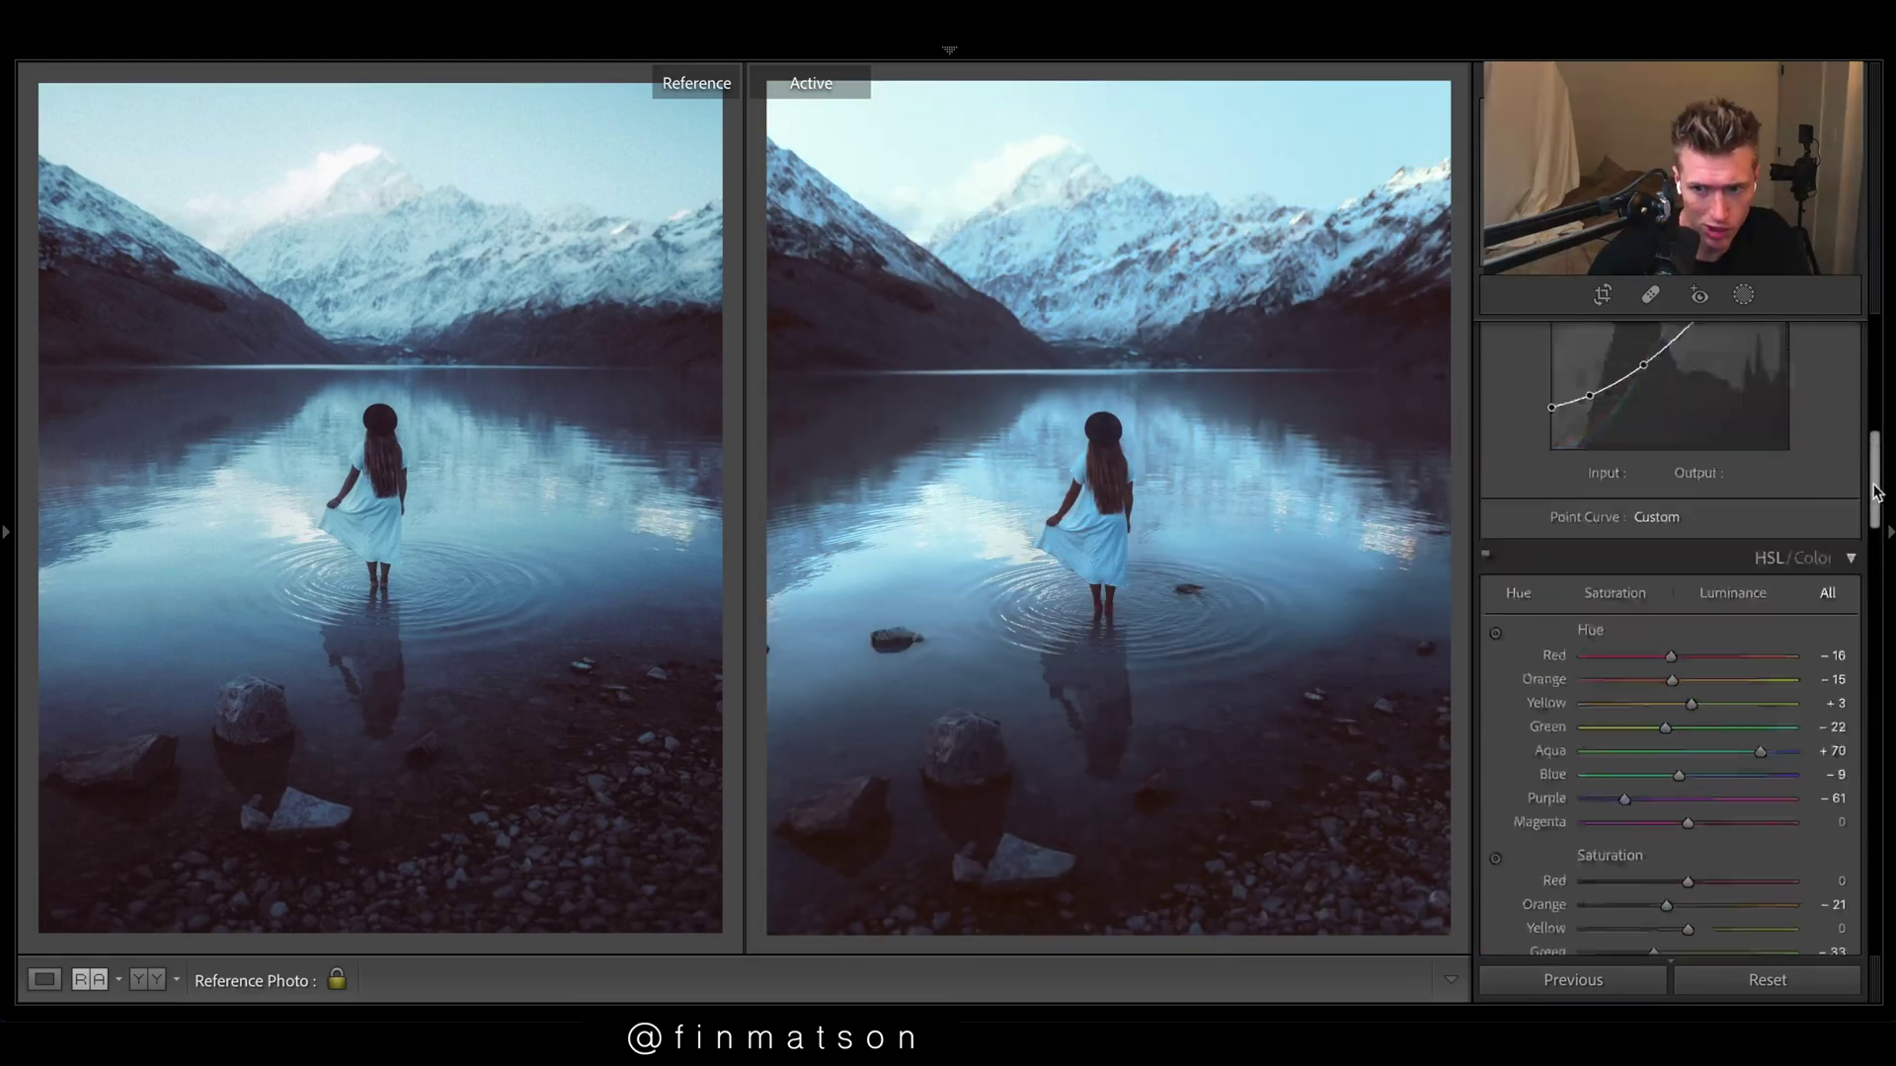
{"action": "scroll", "coordinate": [1550, 634], "scroll_direction": "down", "scroll_amount": 1}
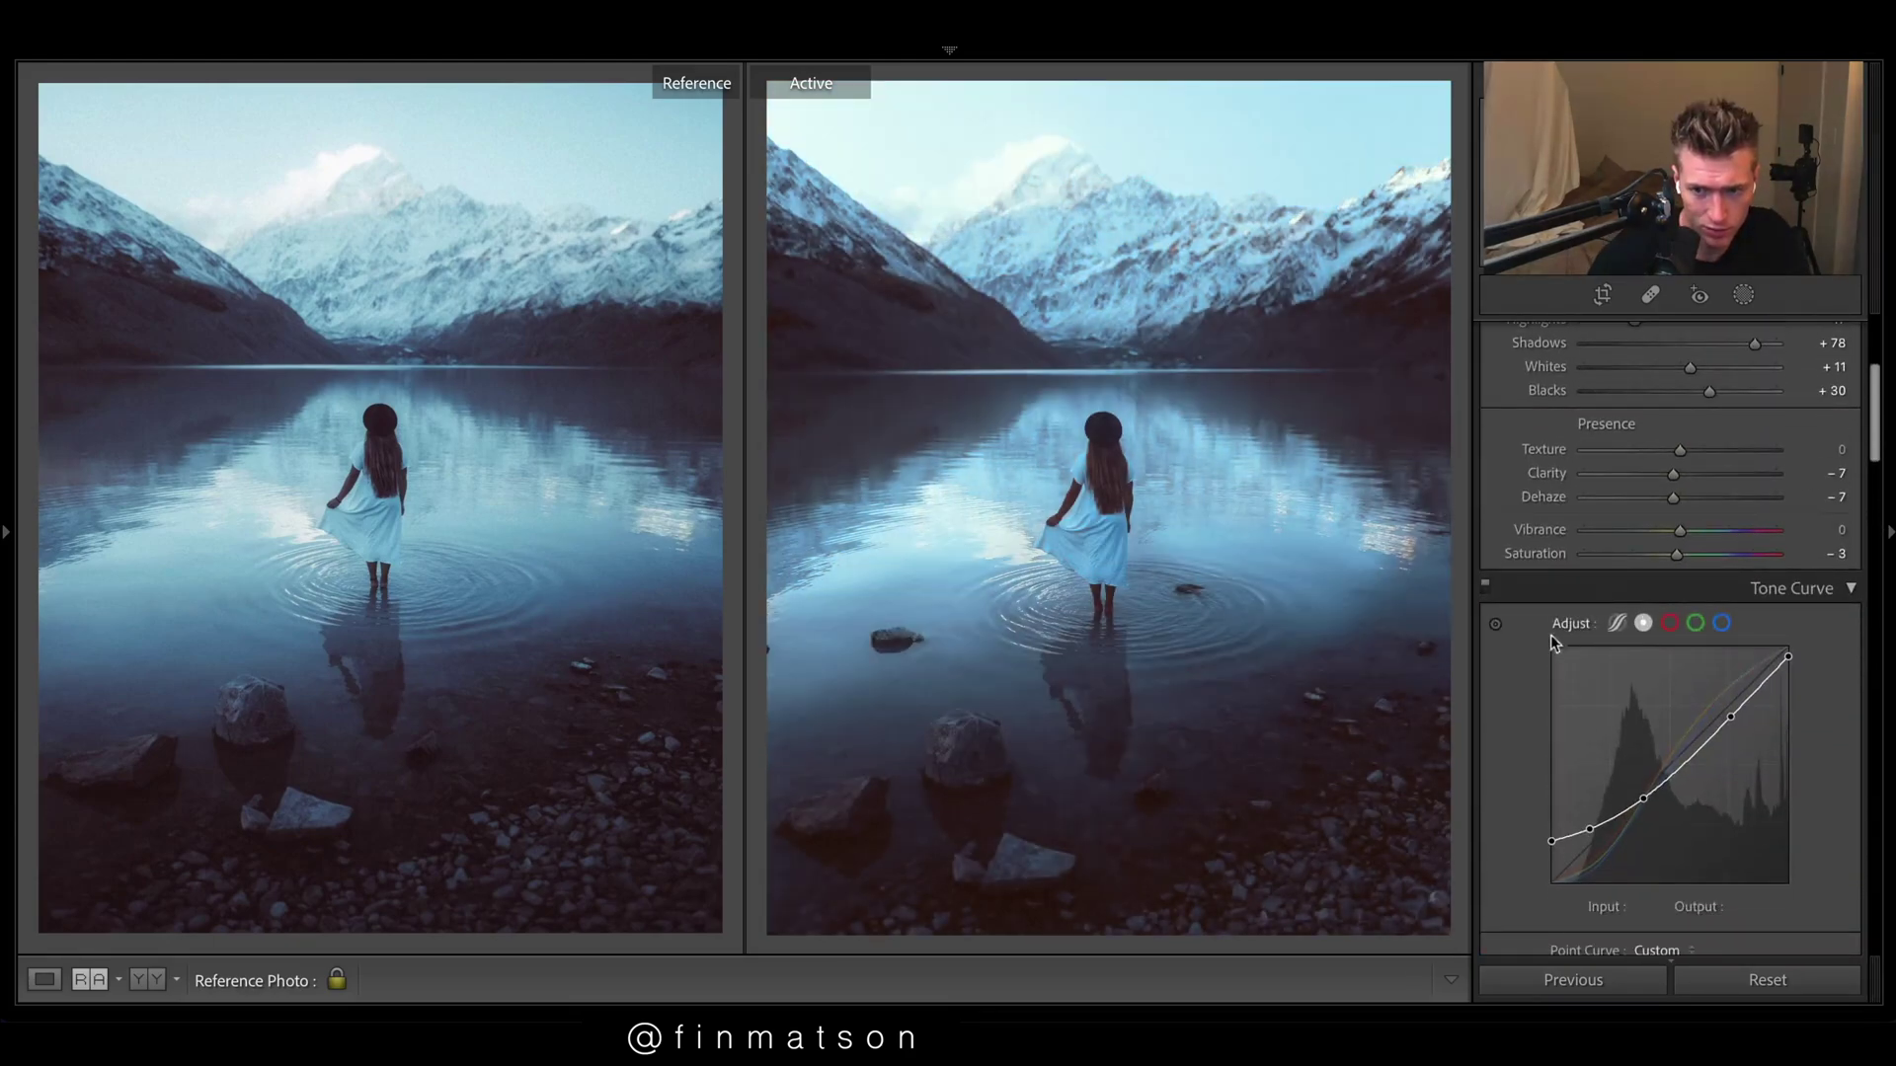
{"action": "left_click", "coordinate": [1486, 591]}
{"action": "left_click", "coordinate": [1486, 590]}
{"action": "scroll", "coordinate": [1526, 577], "scroll_direction": "up", "scroll_amount": 5}
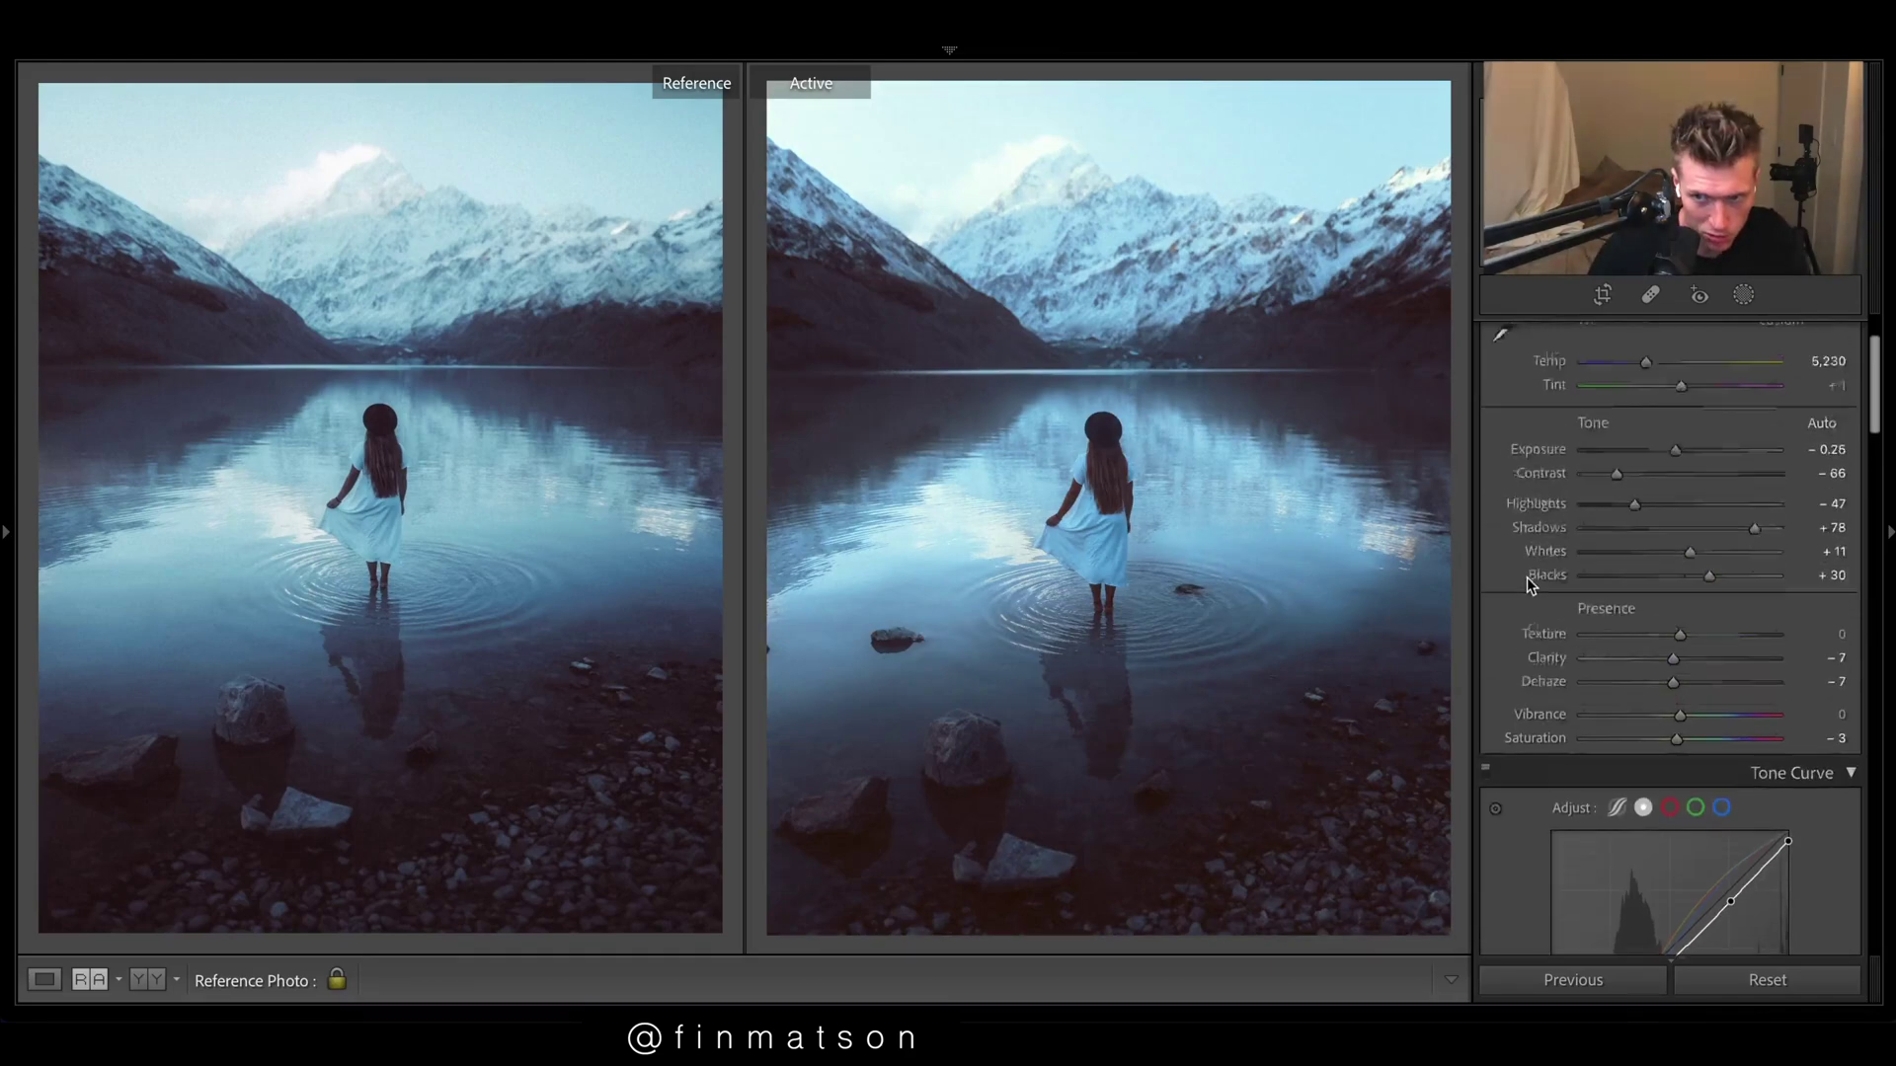
{"action": "left_click", "coordinate": [1645, 578]}
{"action": "key", "text": "ctrl+z"}
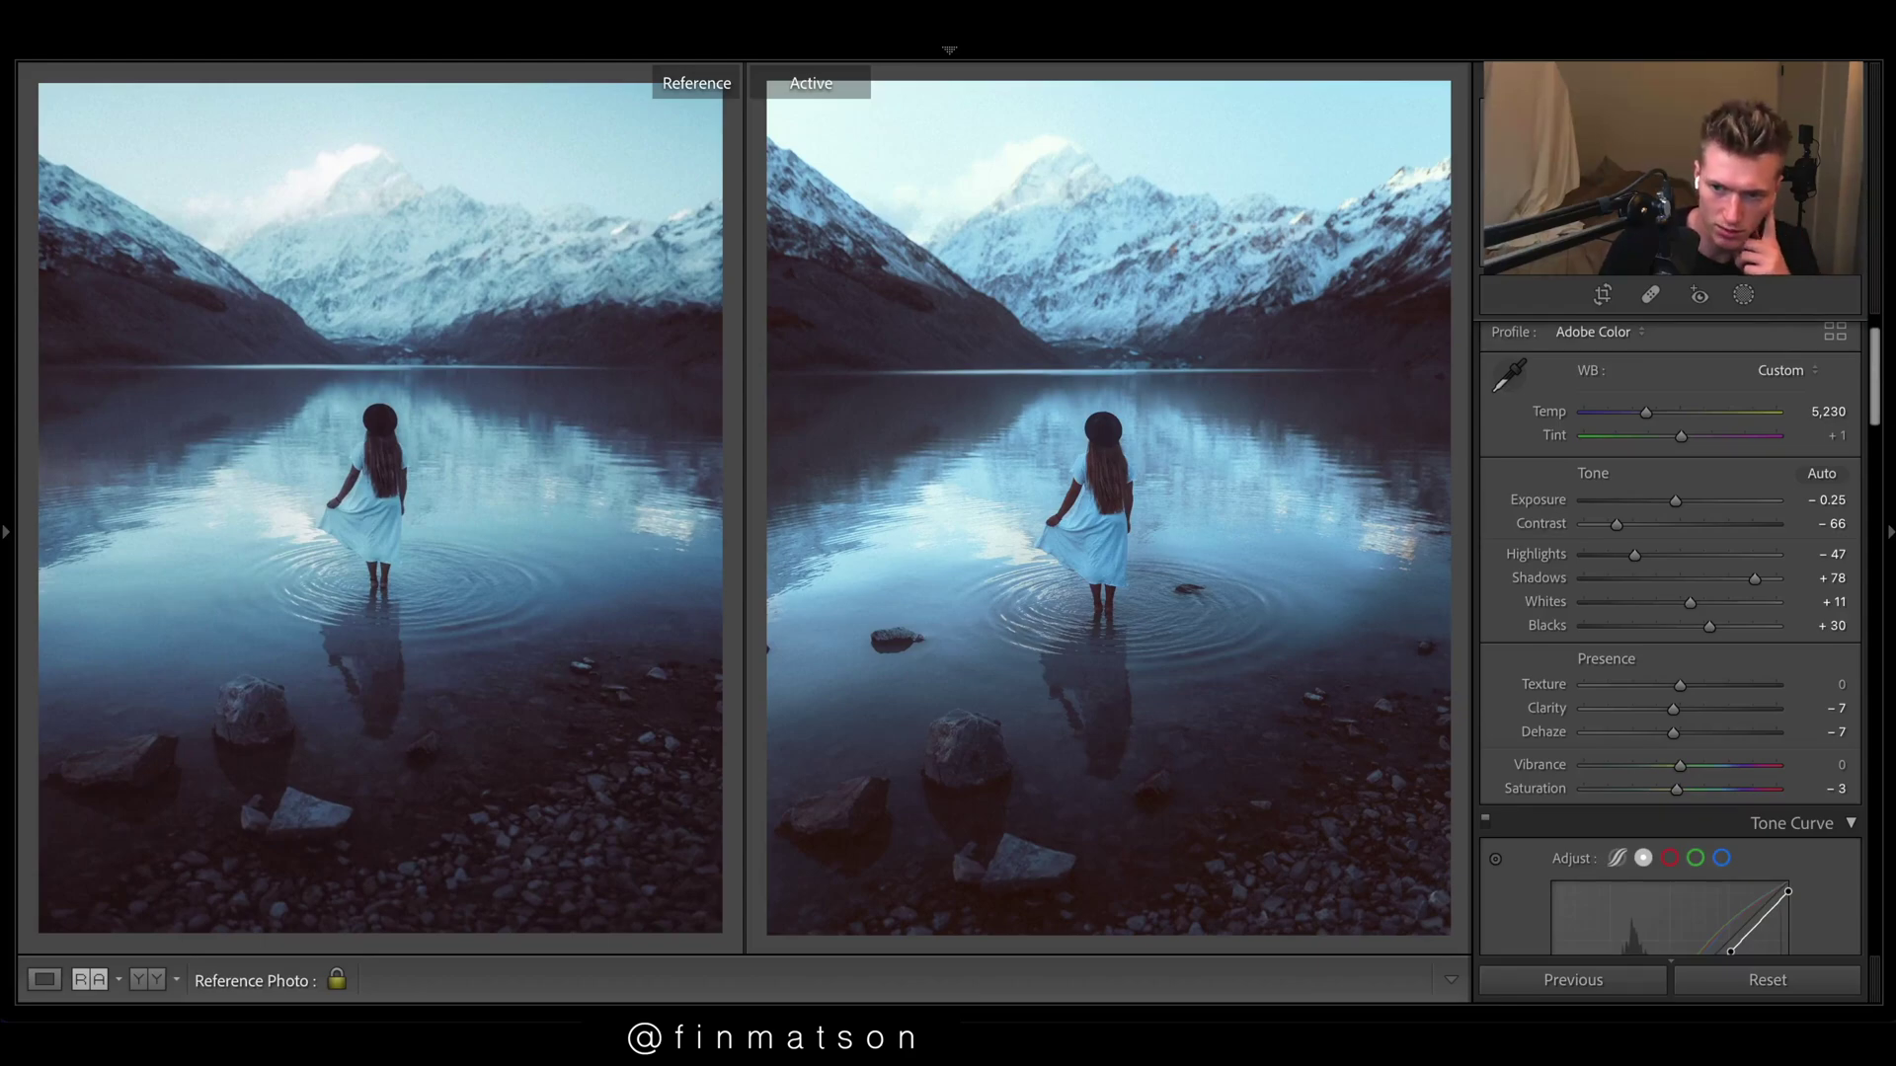
{"action": "scroll", "coordinate": [1869, 405], "scroll_direction": "down", "scroll_amount": 5}
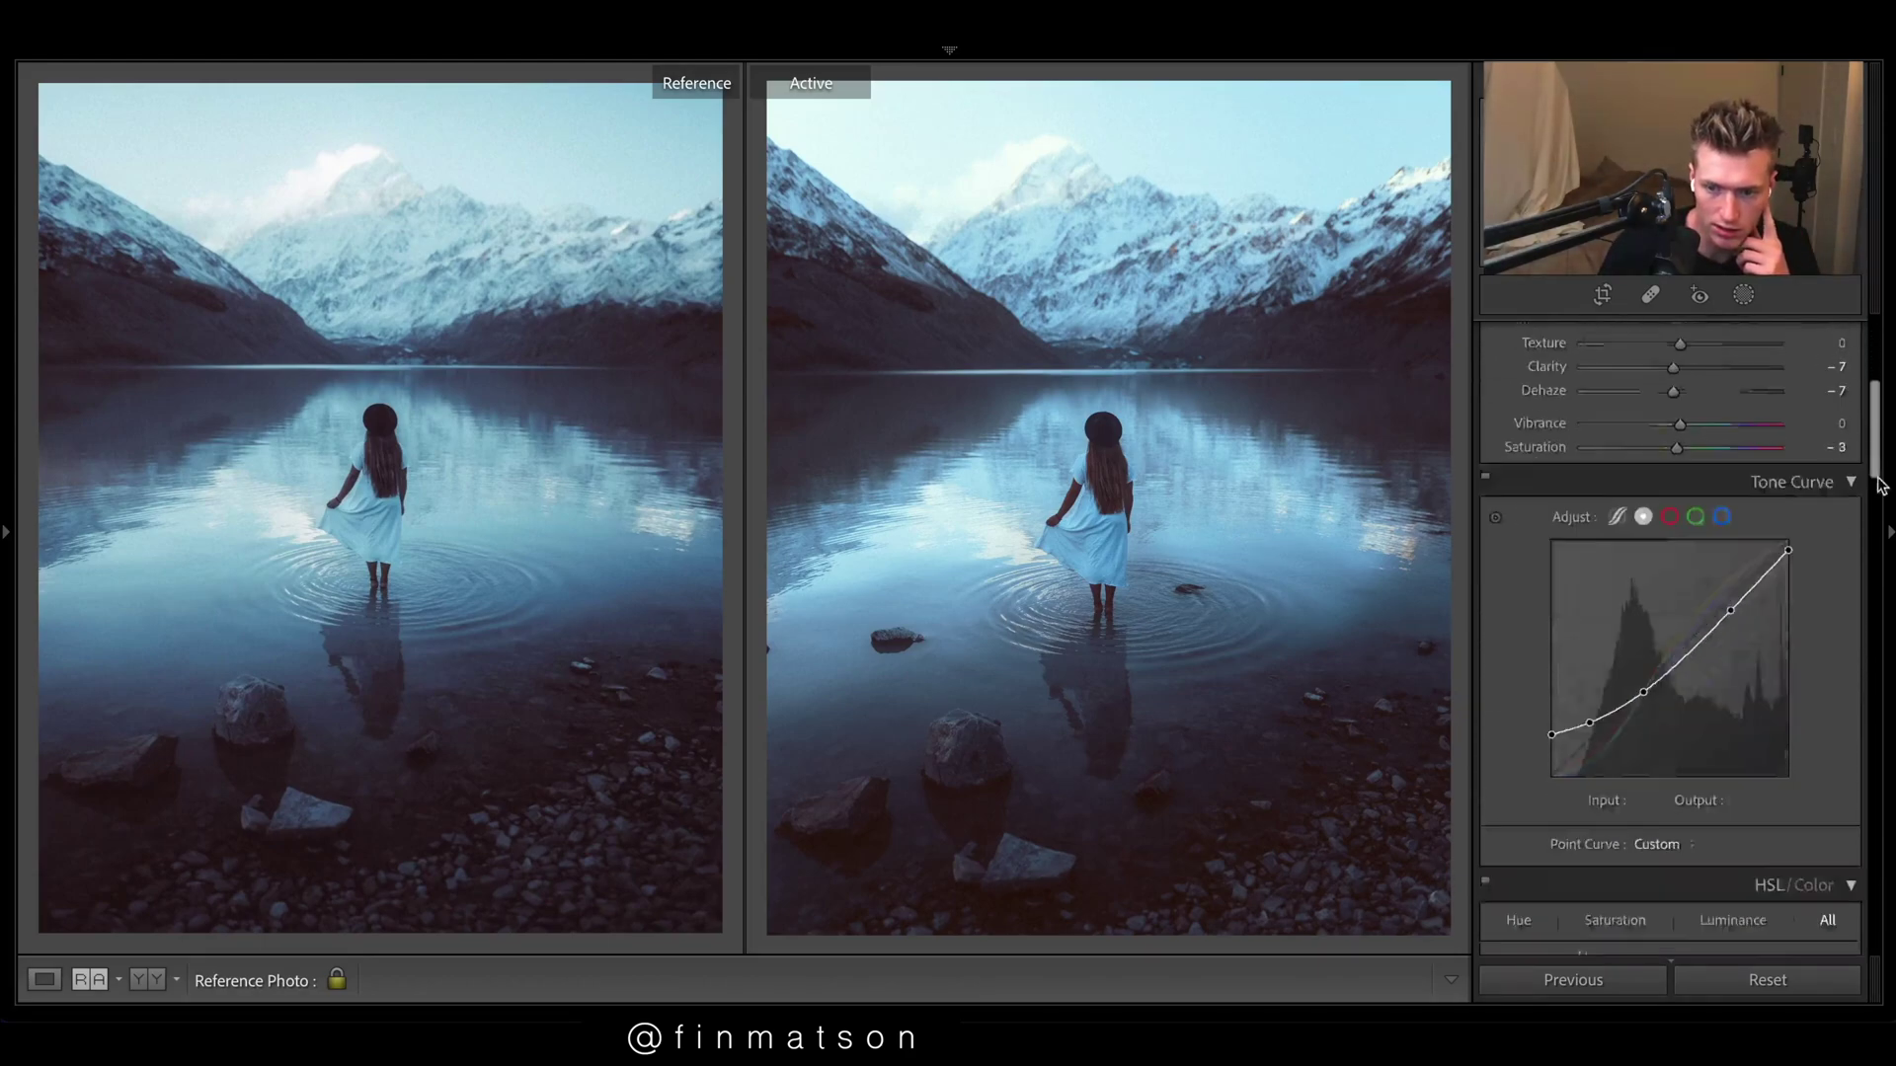